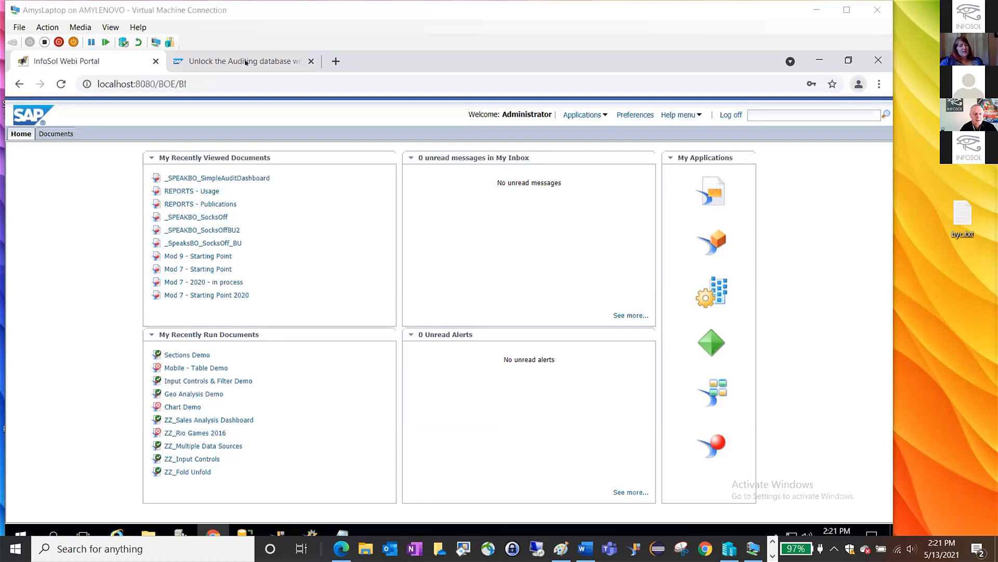
Read the SAP Community blog post on unlocking the auditing database, down to the list of supported databases.
click(237, 62)
click(237, 62)
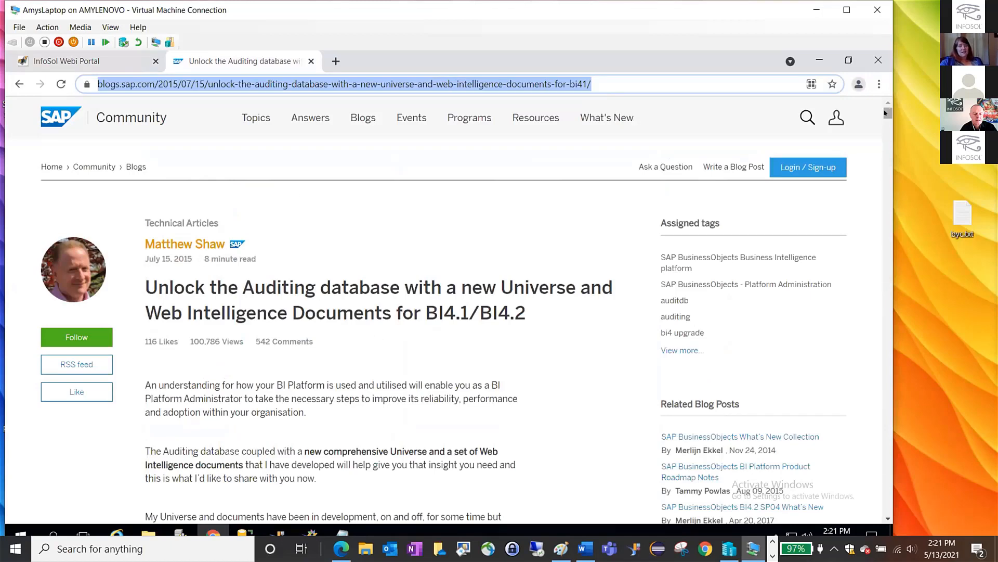
click(887, 516)
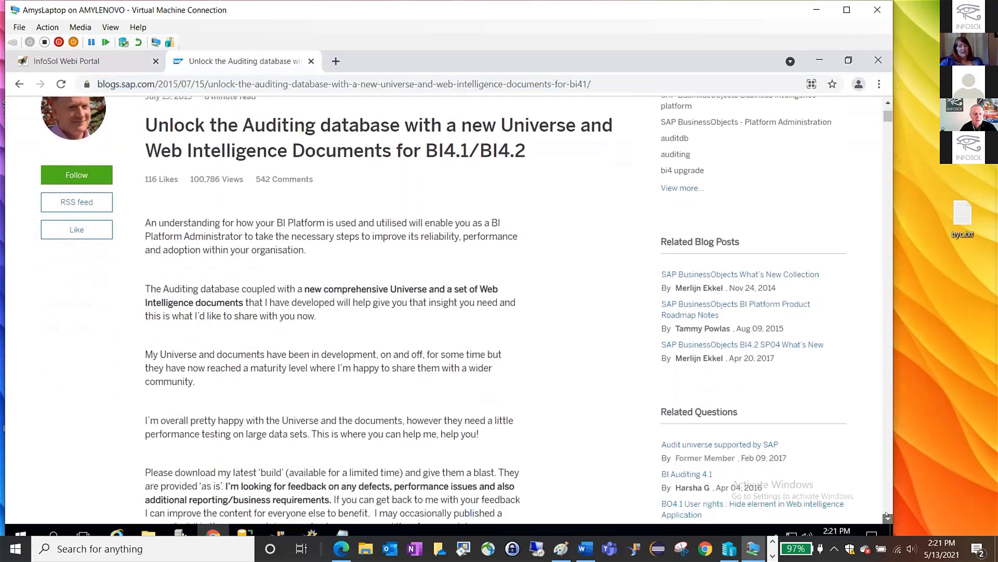
click(887, 516)
click(887, 515)
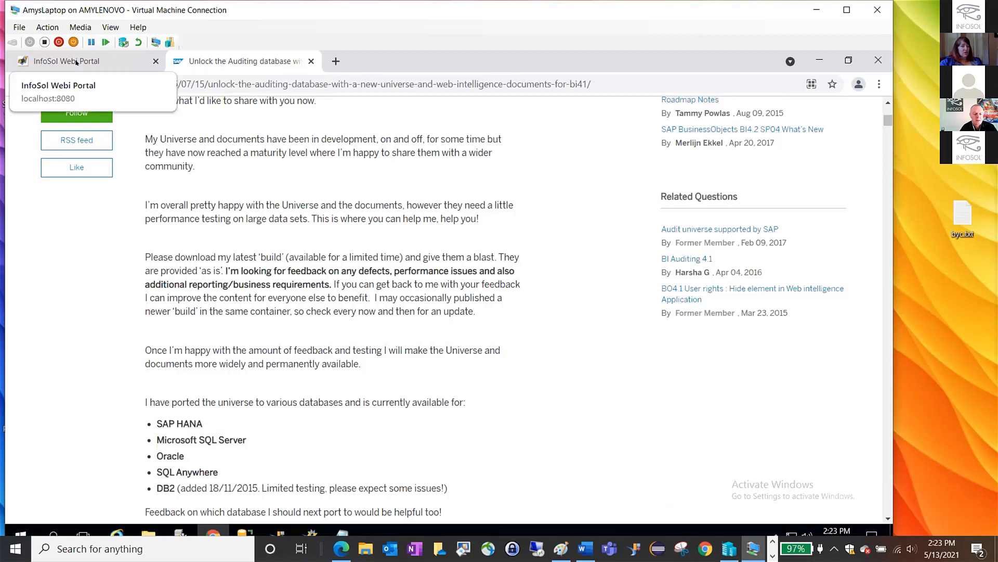
Return to the InfoSol Webi Portal and open the recently viewed document _SPEAKBO_SimpleAuditDashboard.
click(76, 61)
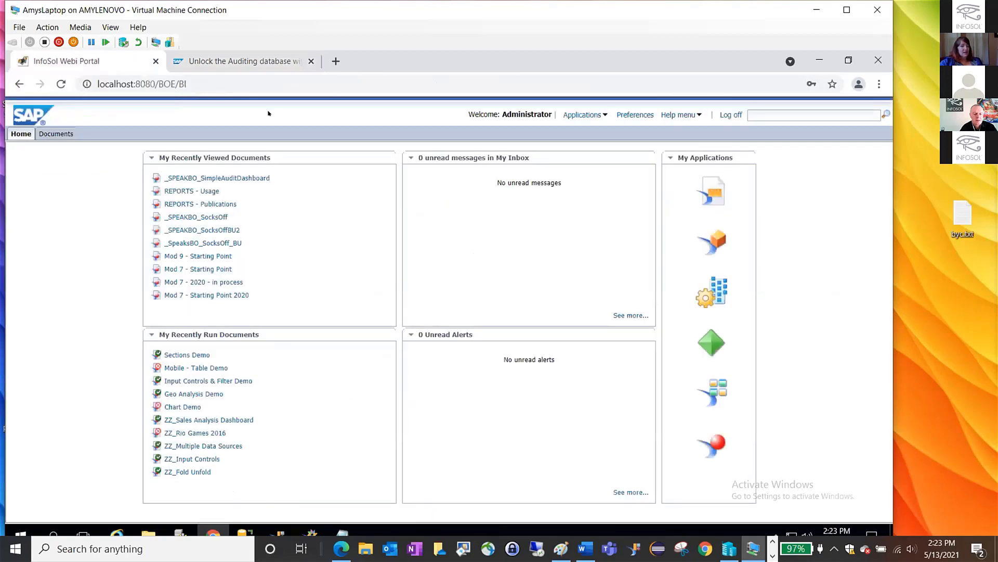
click(206, 178)
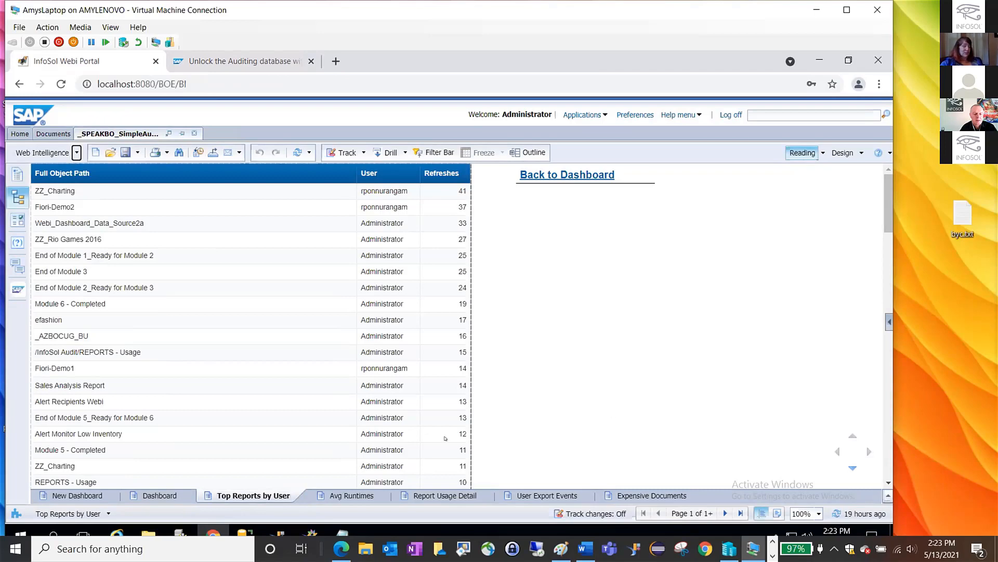
Review the Avg Runtimes, Report Usage Detail, User Export Events and Expensive Documents reports in the document.
click(346, 496)
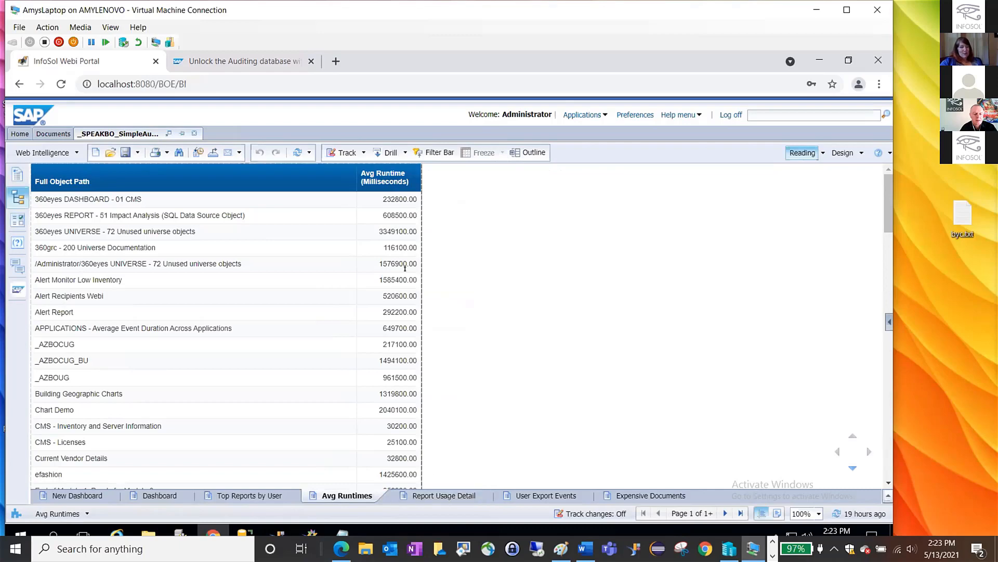
click(448, 494)
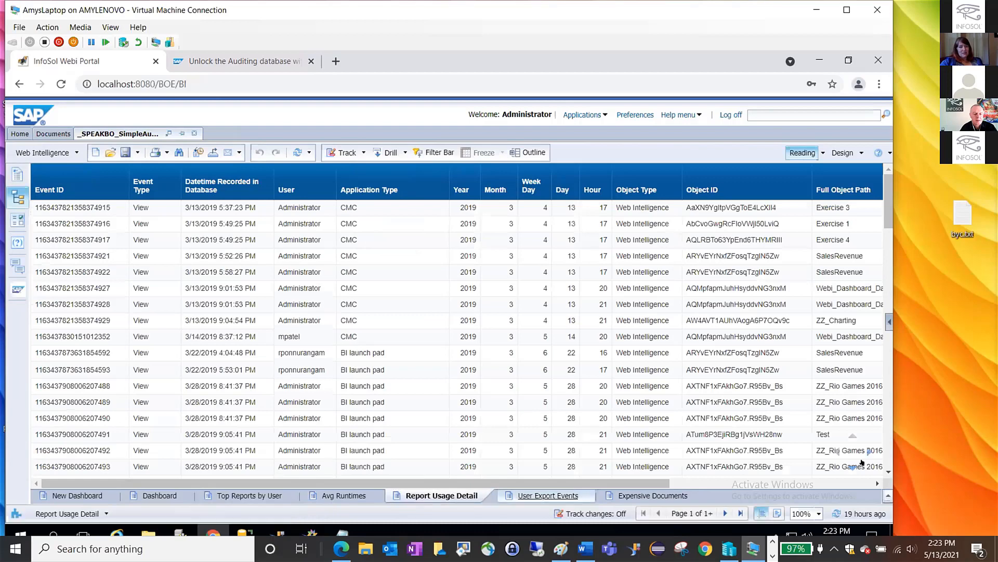
click(574, 495)
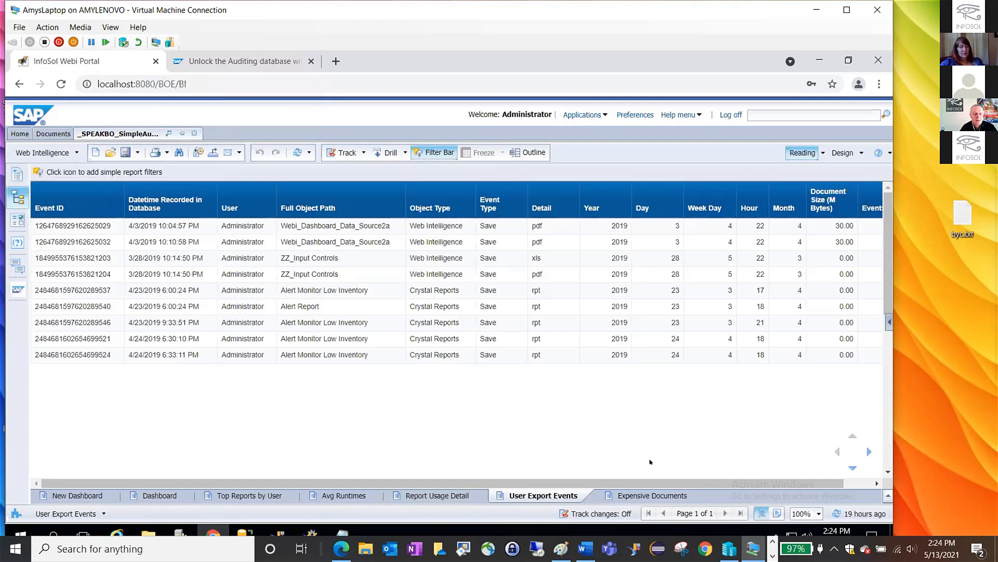
click(679, 495)
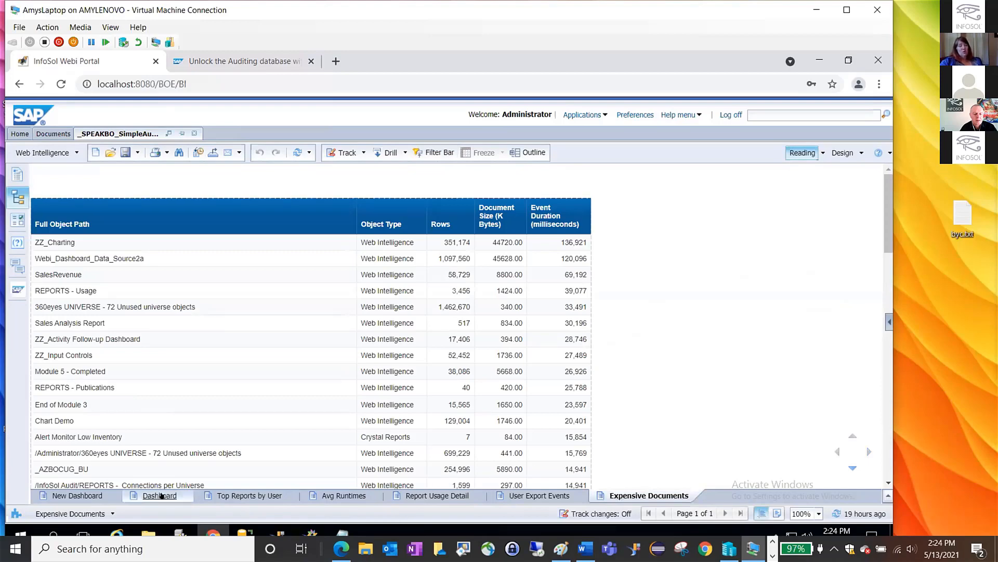
Open the Dashboard report, examine the Avg Refreshes by Hour chart, and filter it to the user listed below Administrator.
click(161, 495)
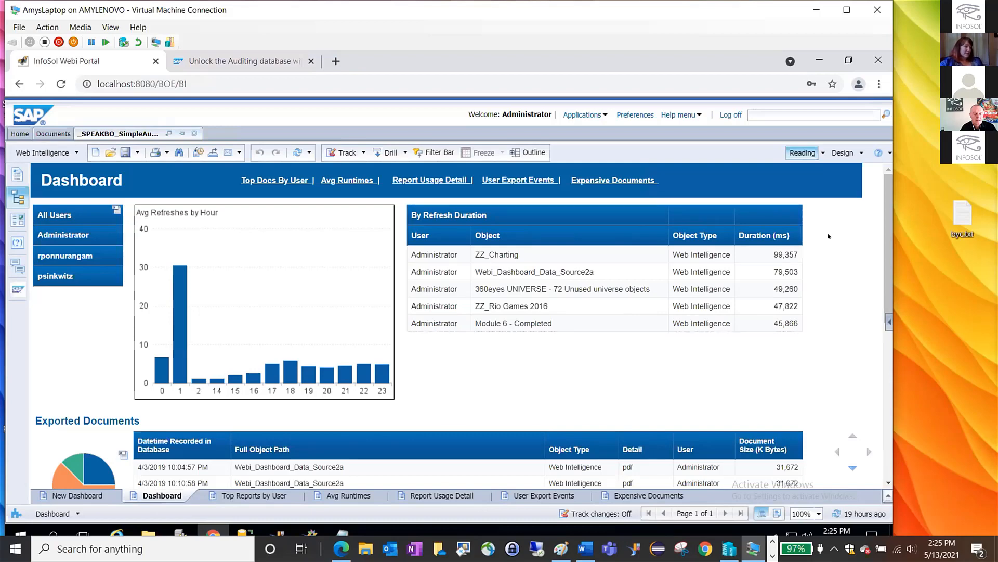
mouse_move(379, 363)
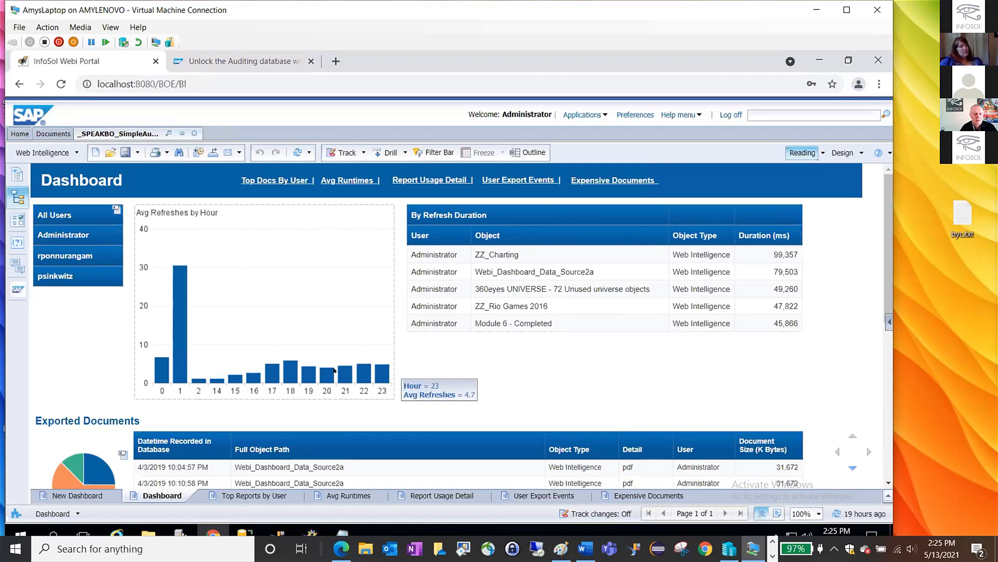
click(184, 290)
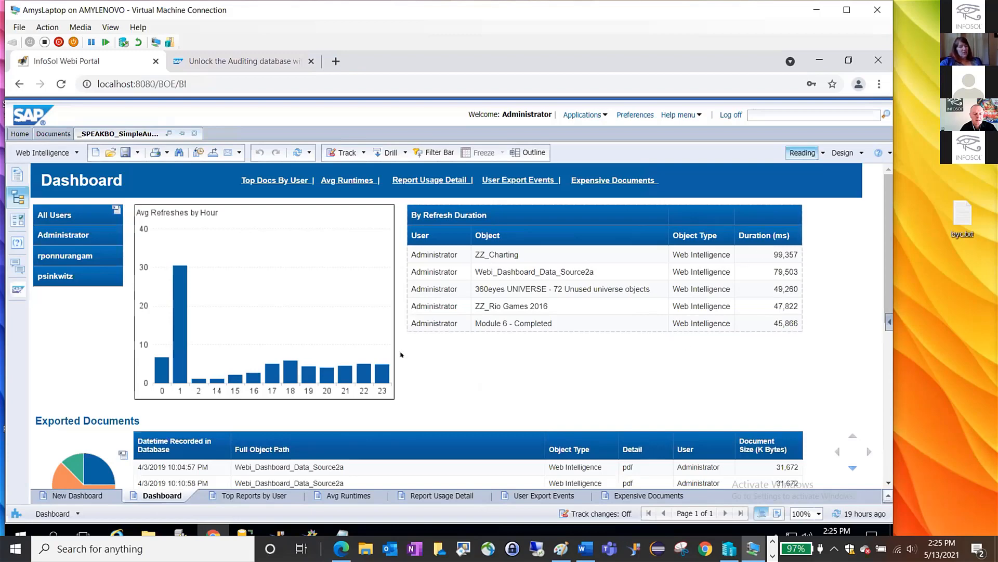
mouse_move(253, 380)
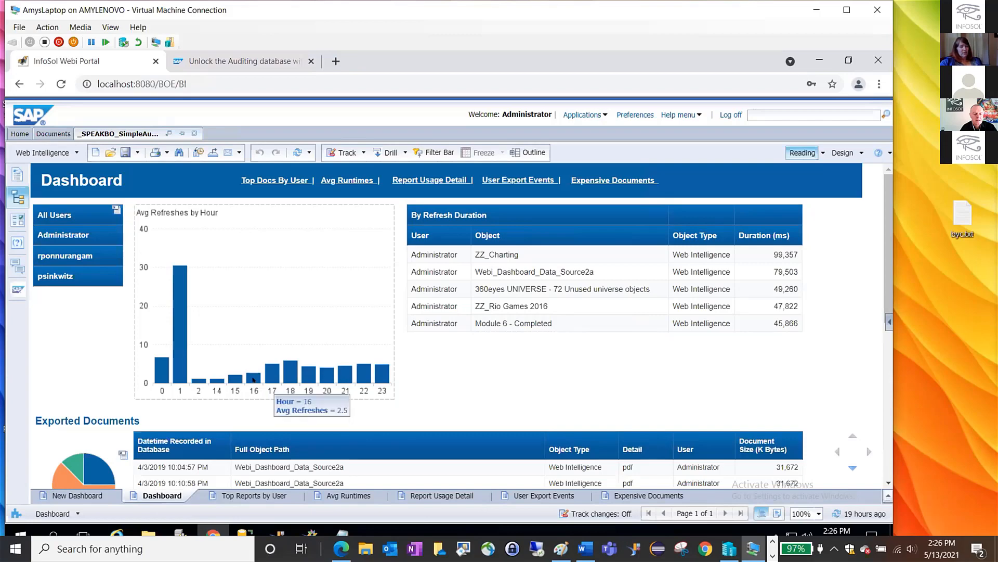
click(71, 255)
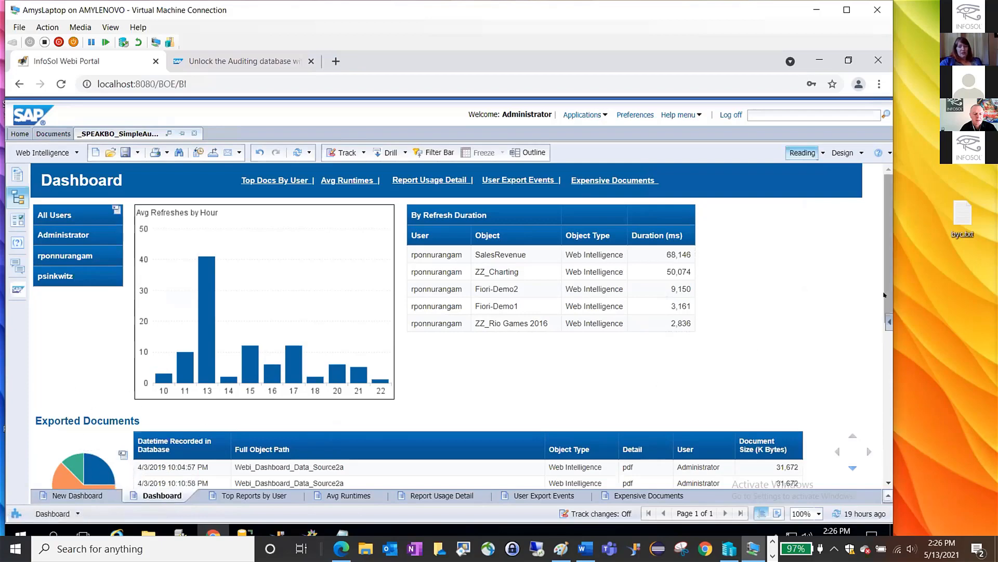
Filter the Exported Documents table by the pdf, xls and rpt slices of its pie chart in turn.
drag(884, 295, 885, 322)
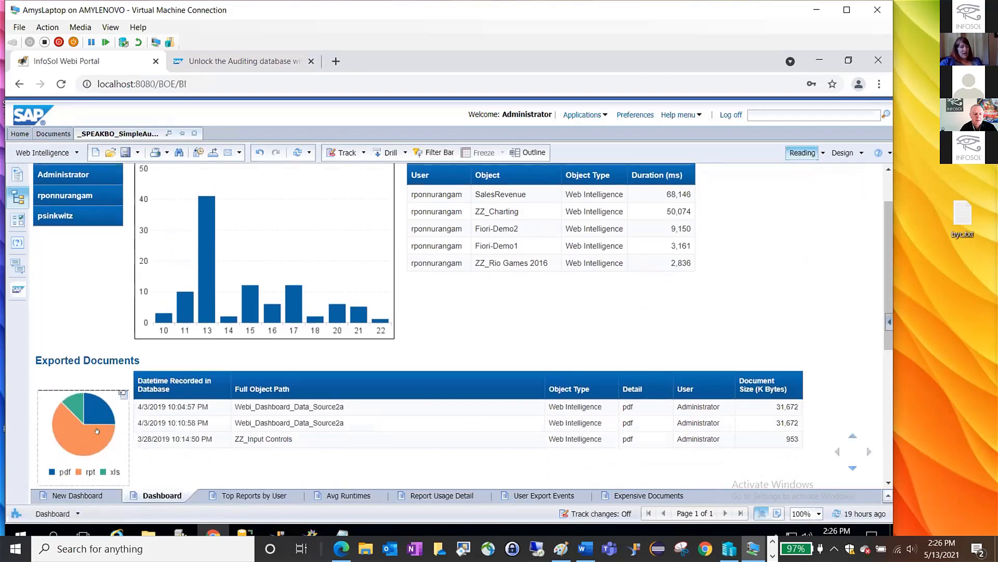
mouse_move(96, 431)
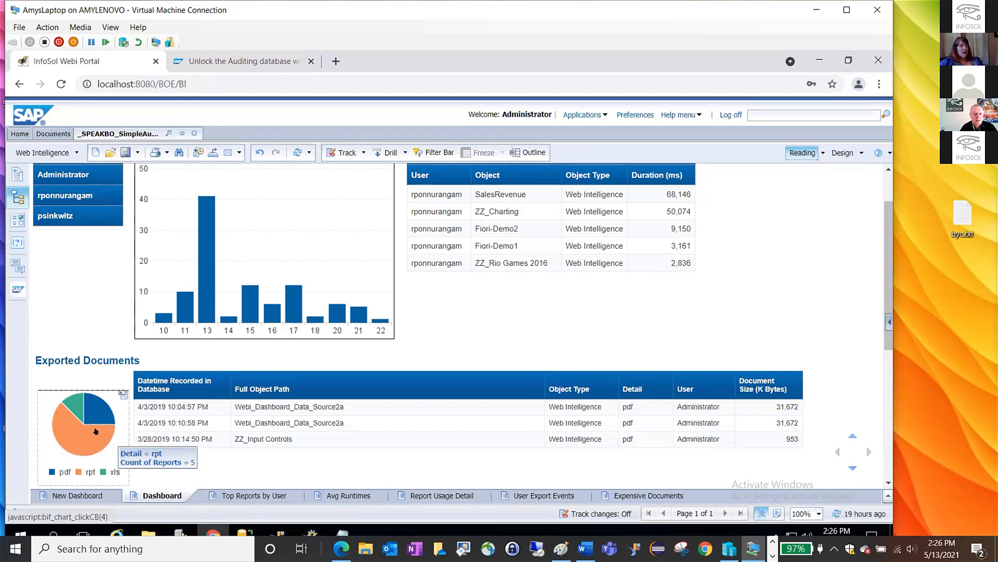
click(89, 412)
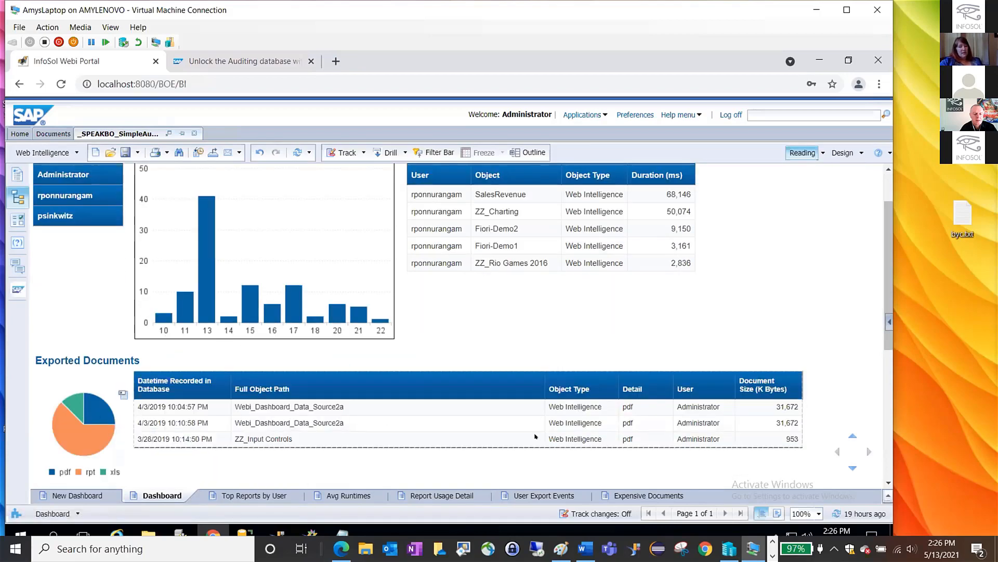
mouse_move(81, 406)
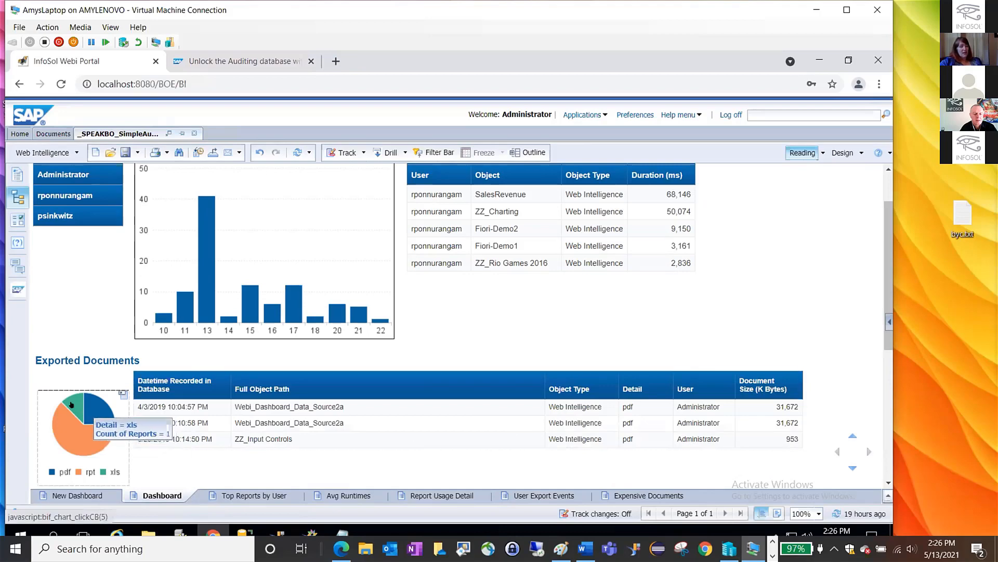
click(71, 403)
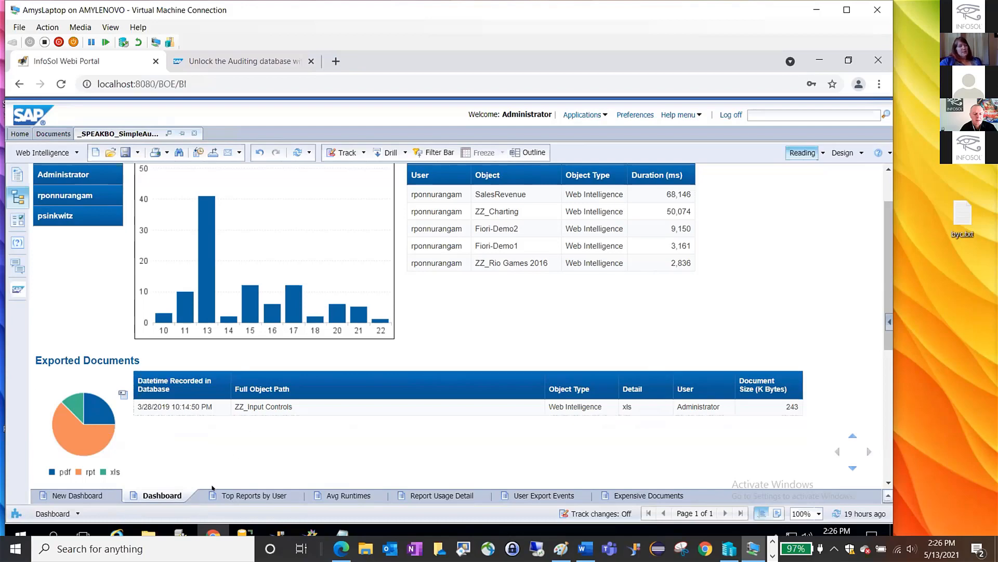
click(81, 440)
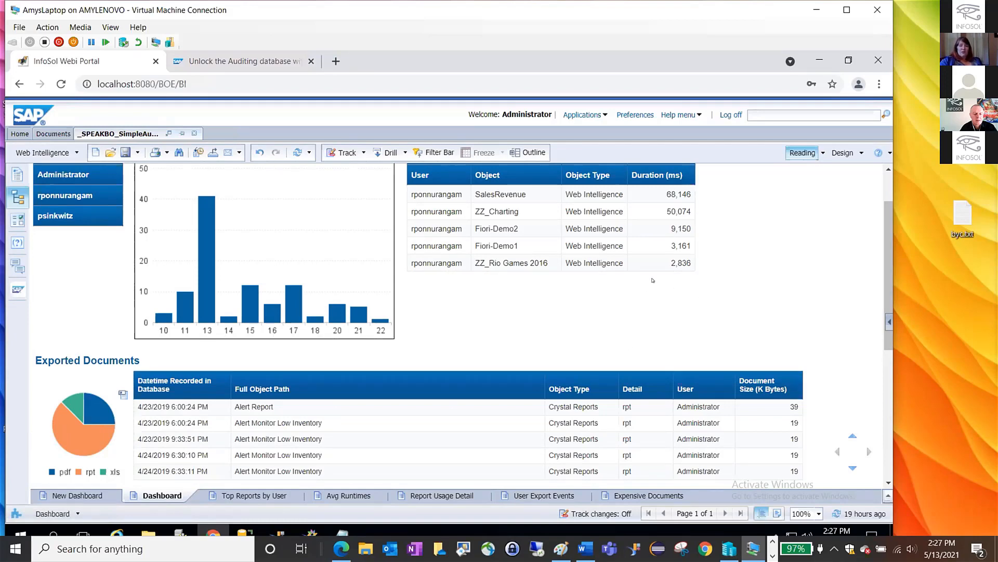
drag(887, 226, 887, 198)
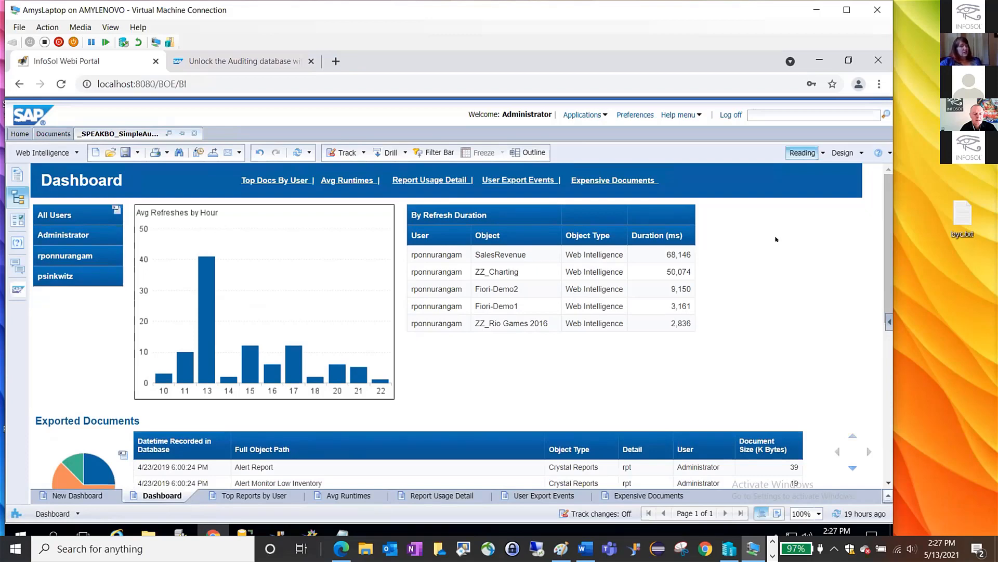
mouse_move(87, 464)
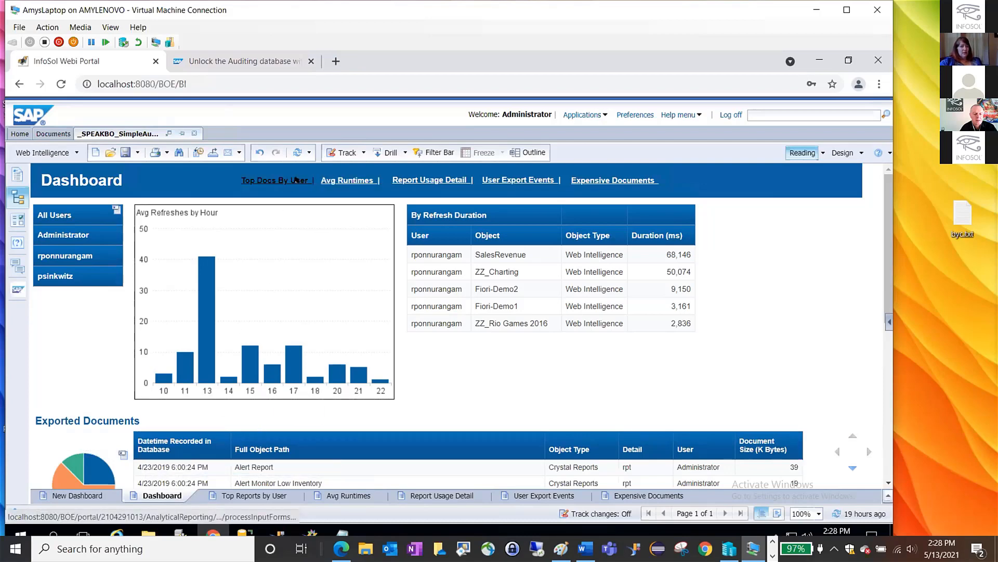
Check the dashboard's Top Docs By User link and the Back to Dashboard link on the Top Reports by User report.
click(280, 180)
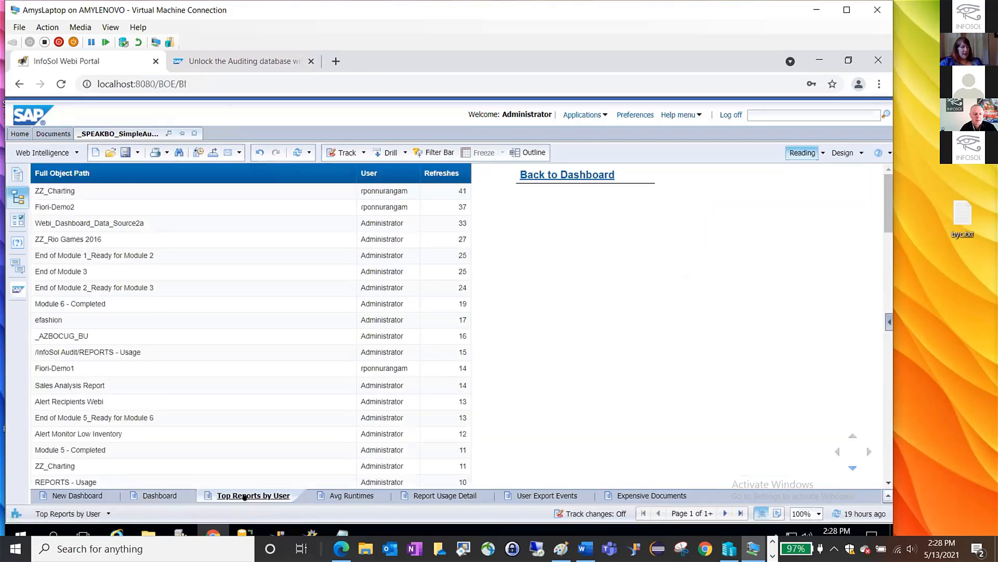
click(158, 495)
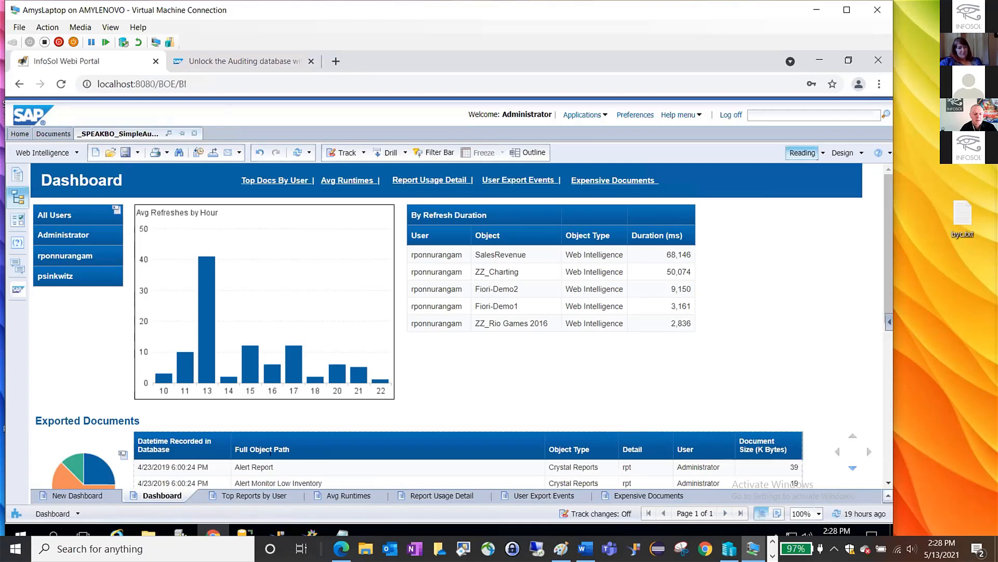
click(253, 494)
click(580, 173)
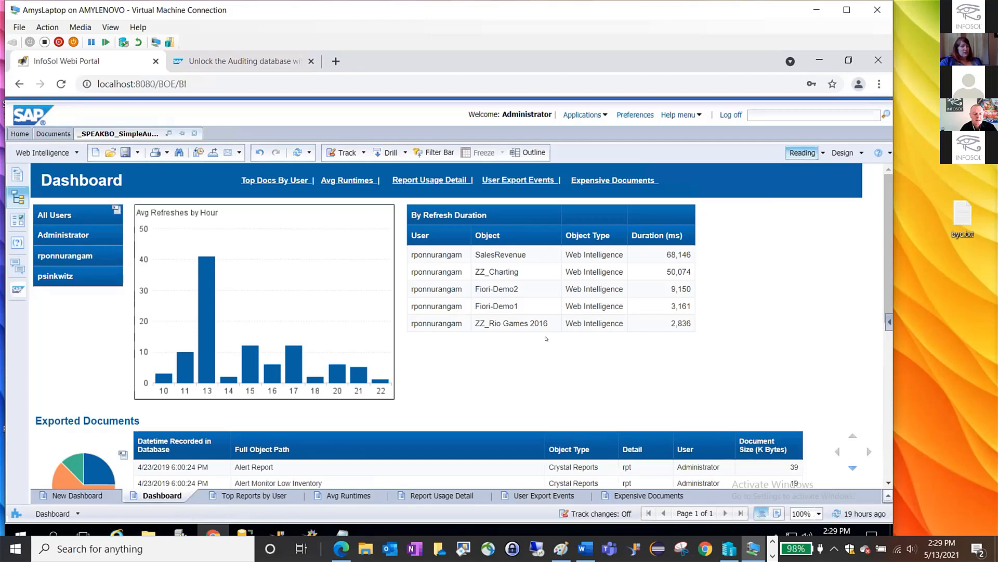
Open the empty New Dashboard report in Design mode and show the available objects.
click(77, 496)
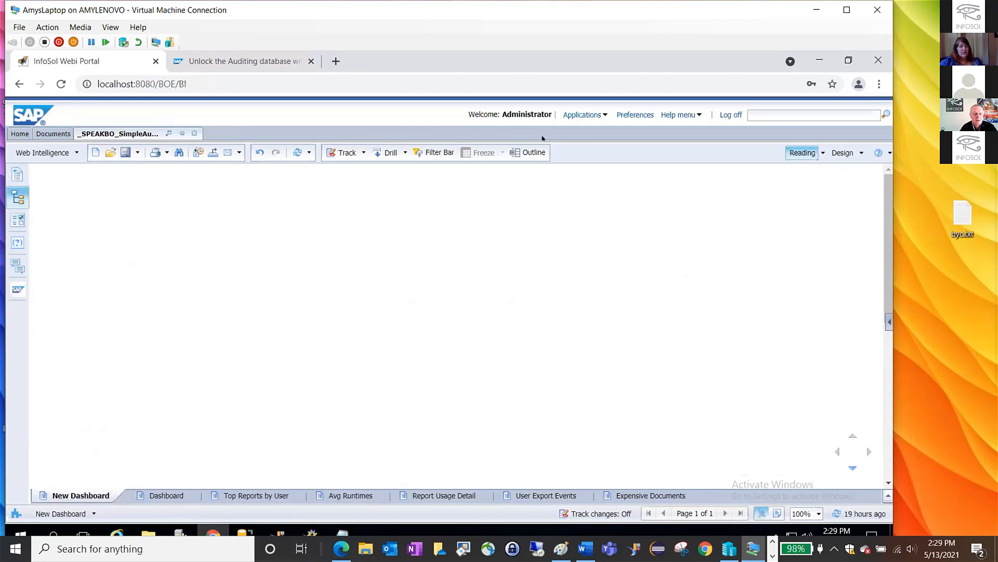
click(843, 152)
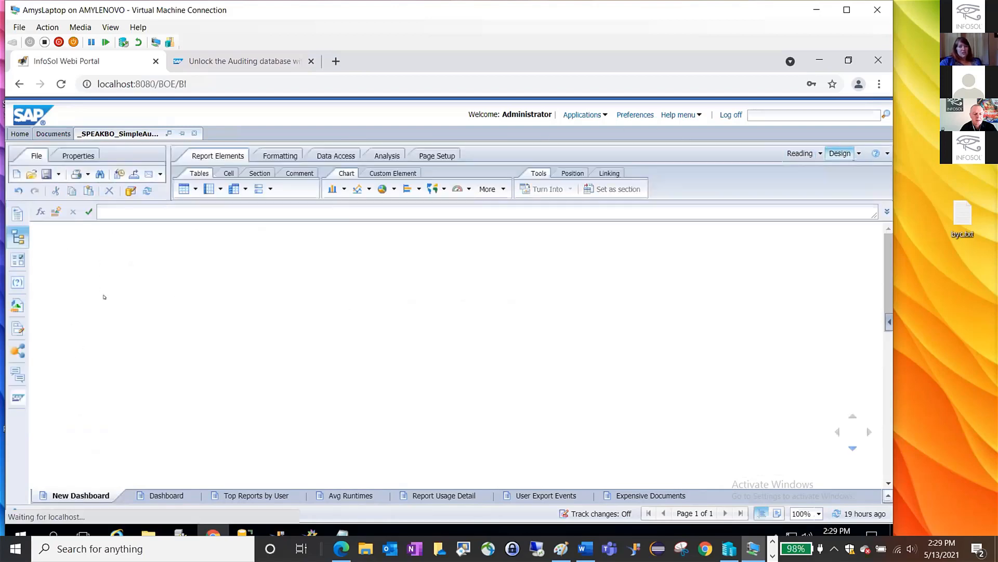
click(17, 306)
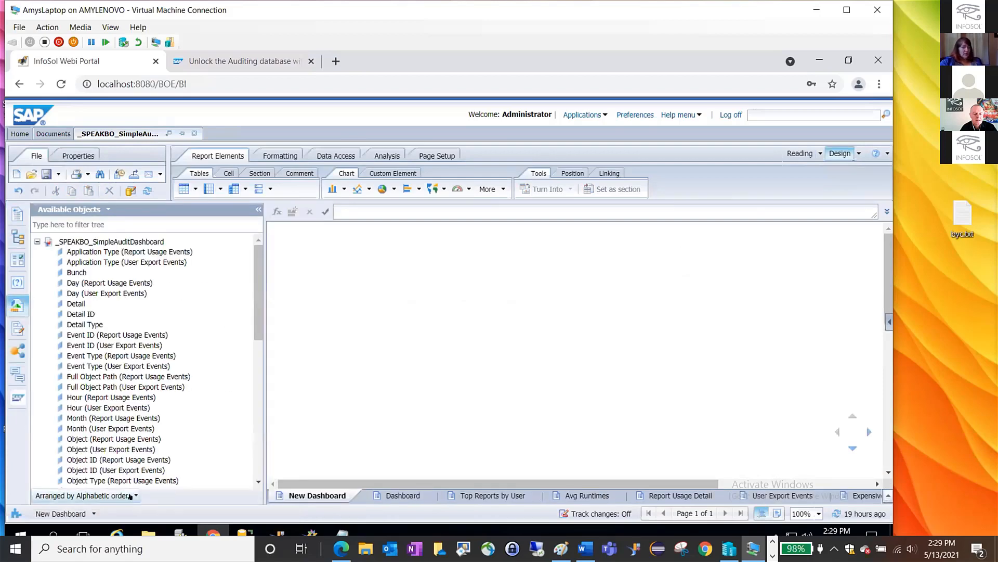
View the result objects and filters of the Report Usage Events query, and close the query editor.
click(130, 191)
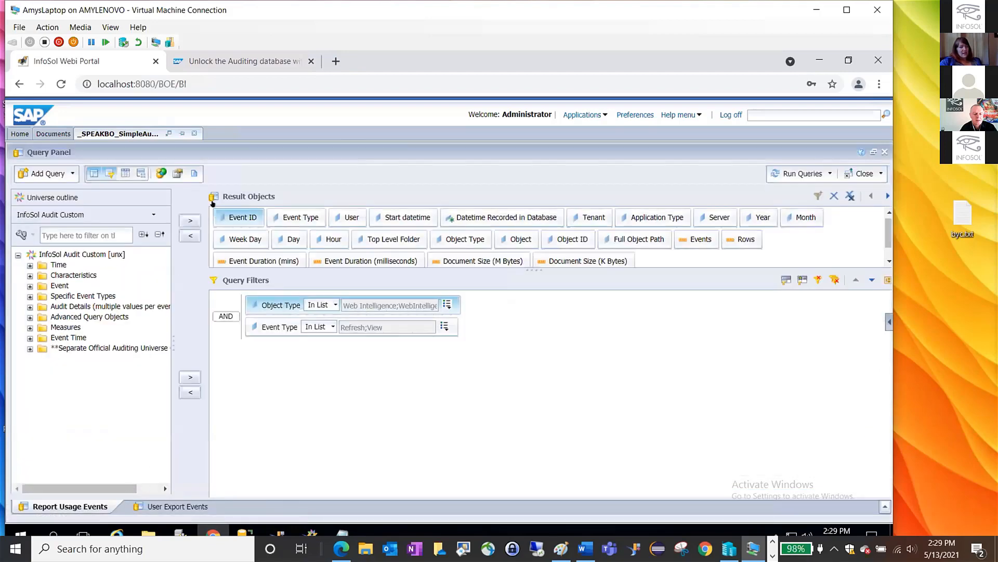
click(883, 152)
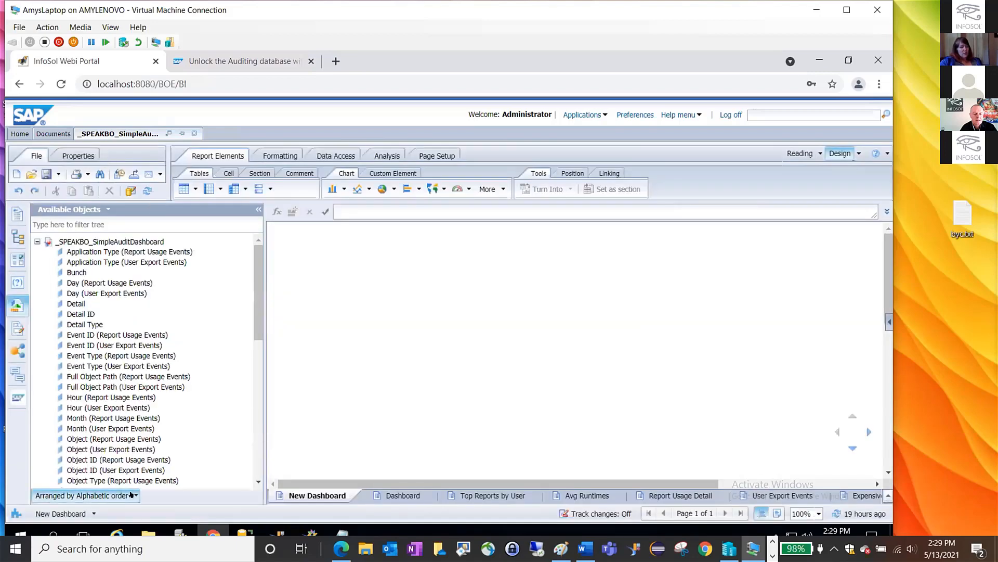
Arrange the available objects by query and select the User object under Report Usage Events.
click(131, 495)
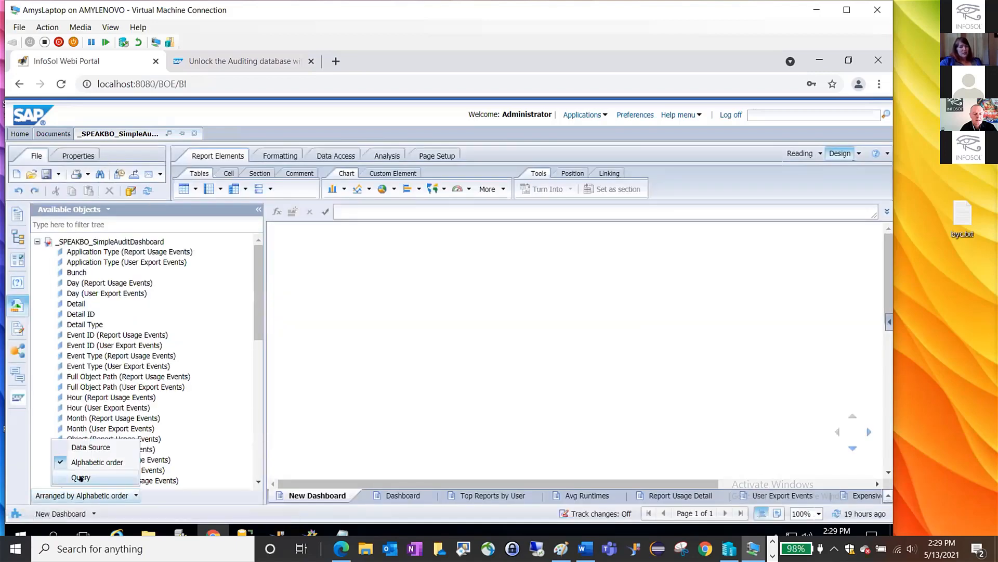
click(80, 477)
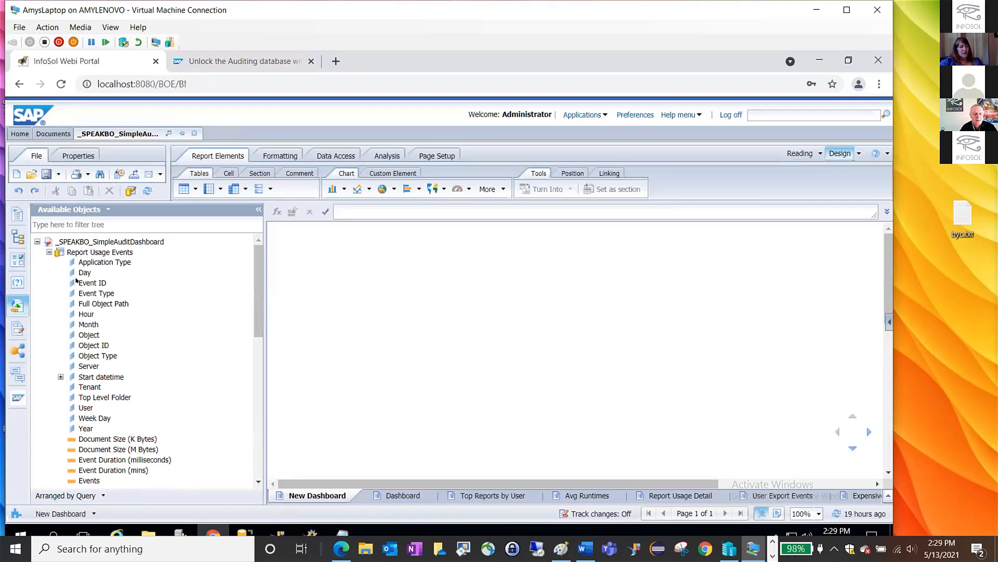
click(85, 408)
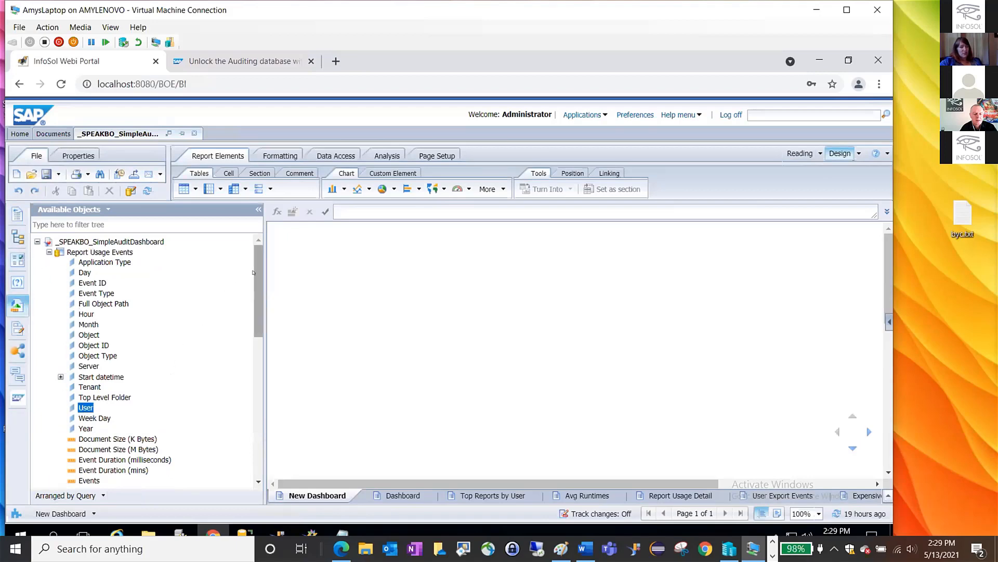
Look at the cmapanalytics chart types available for a custom element, and close the dialog without inserting one.
drag(253, 272, 267, 255)
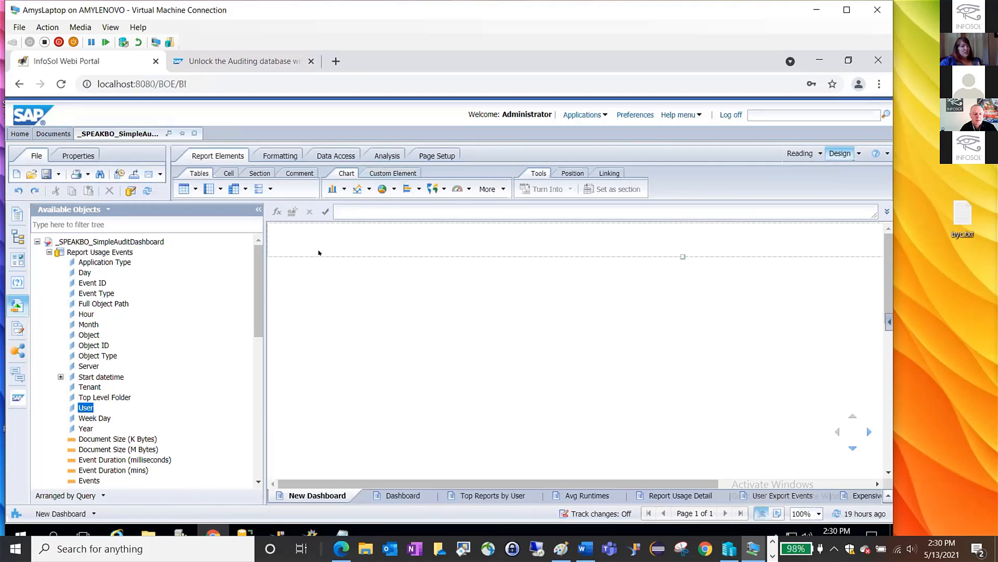
click(406, 172)
click(371, 190)
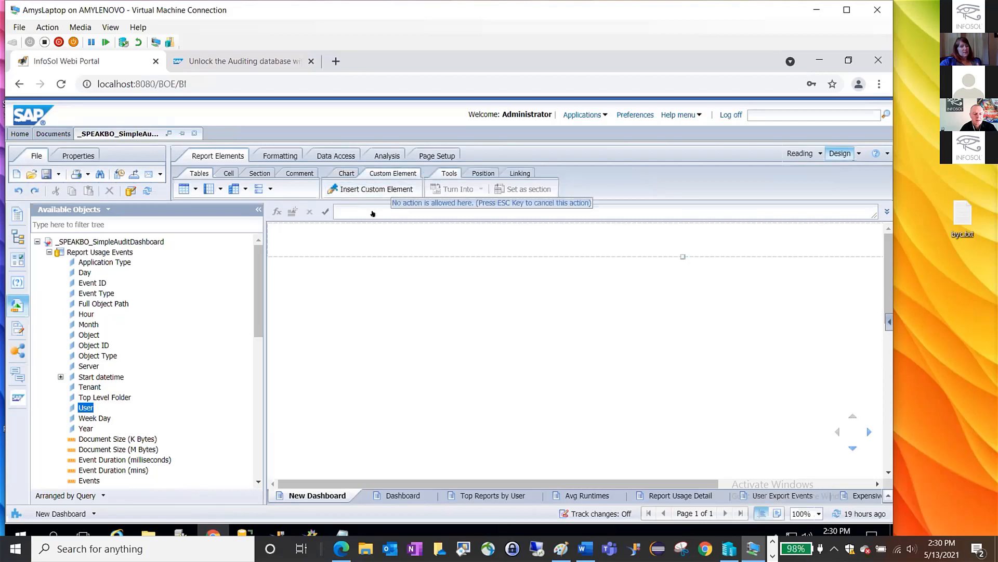
click(399, 277)
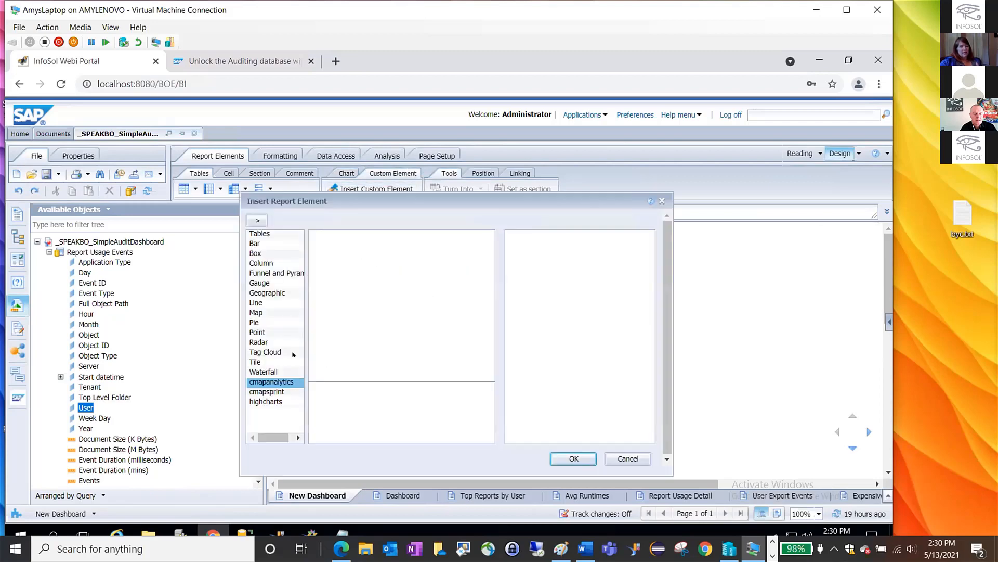
click(271, 382)
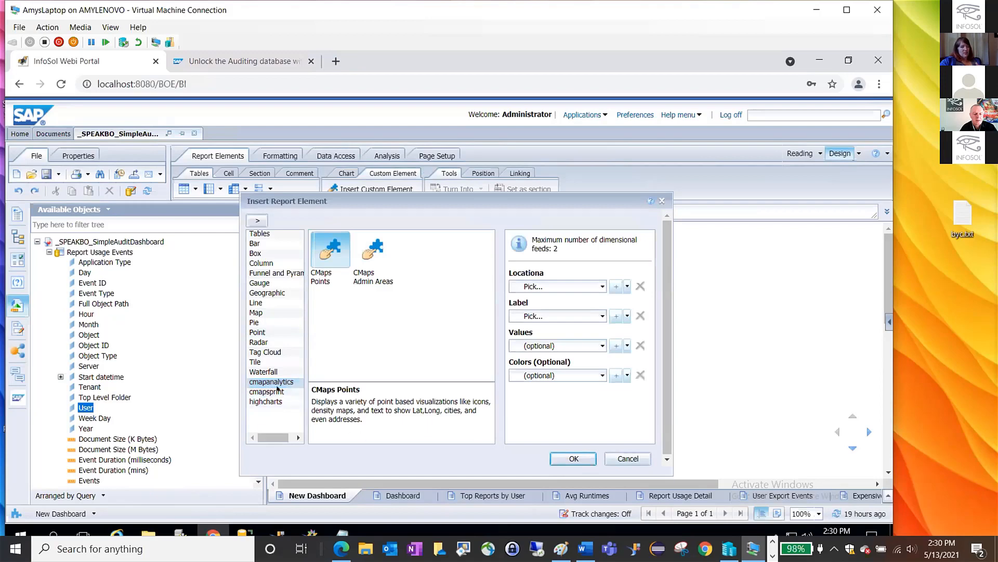
click(627, 460)
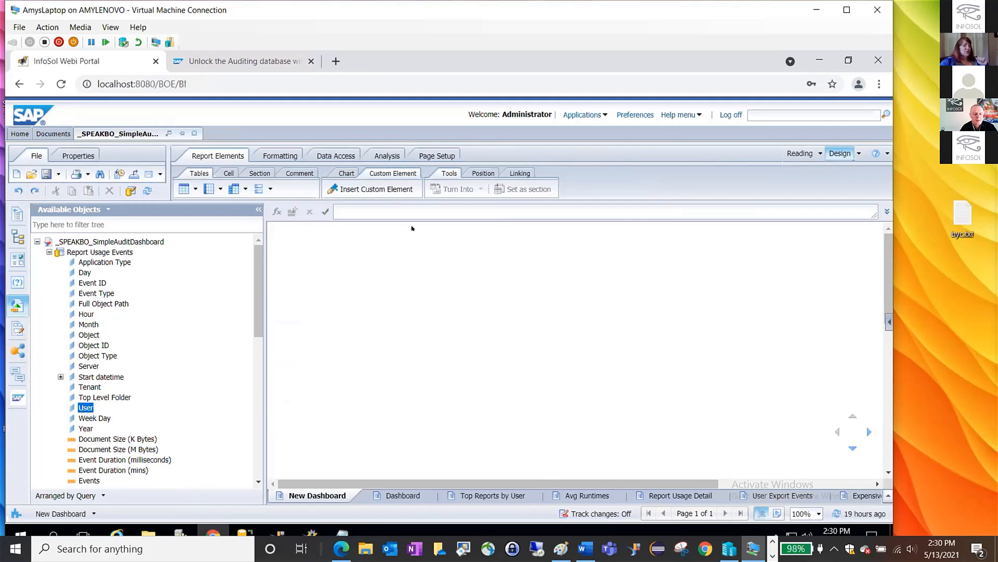
View the finished Dashboard report's user list and its title cell as a reference for the rebuild.
click(381, 496)
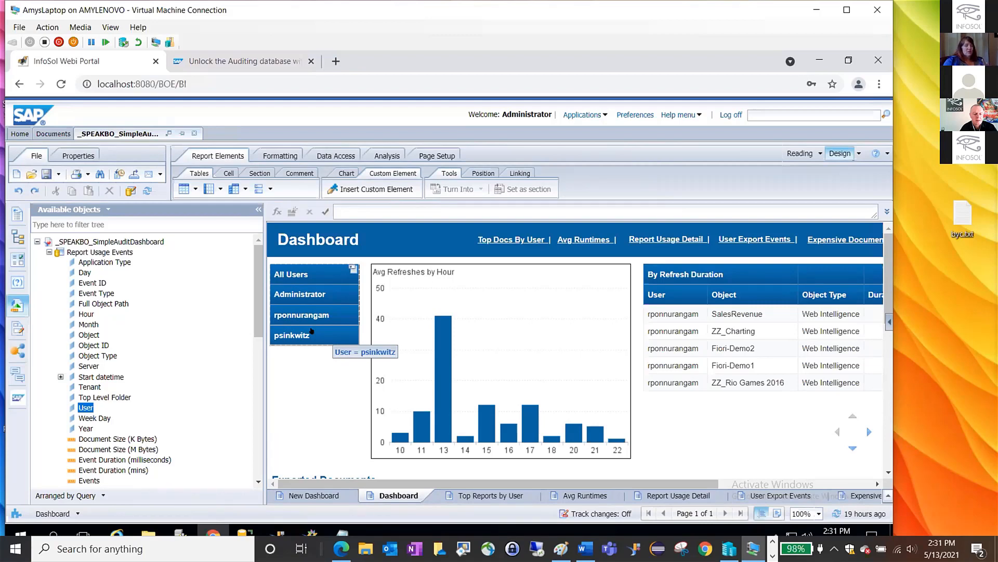
click(340, 240)
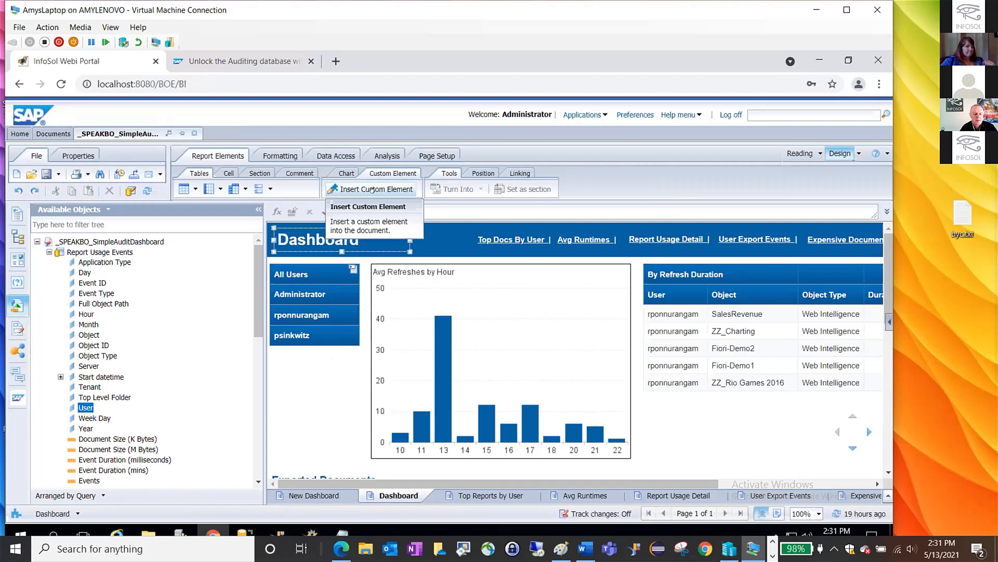
click(309, 398)
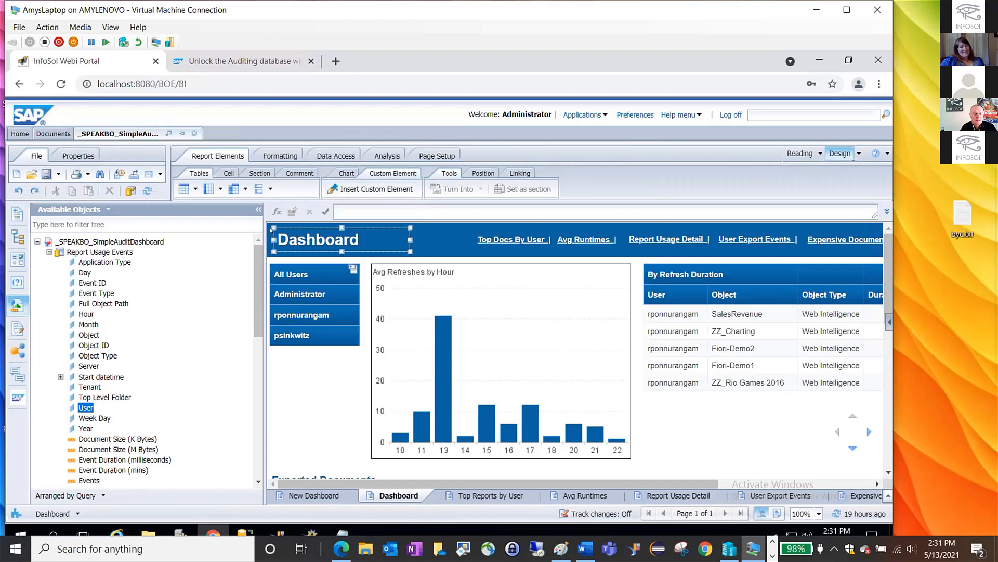
Add the User object from Report Usage Events as a table near the upper-left of the New Dashboard report.
click(314, 495)
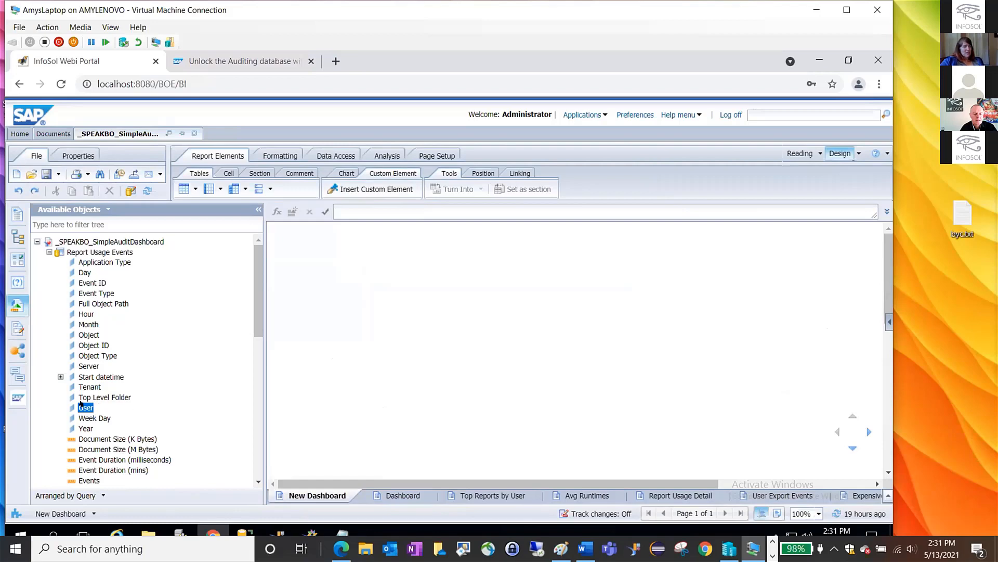
drag(147, 395, 303, 267)
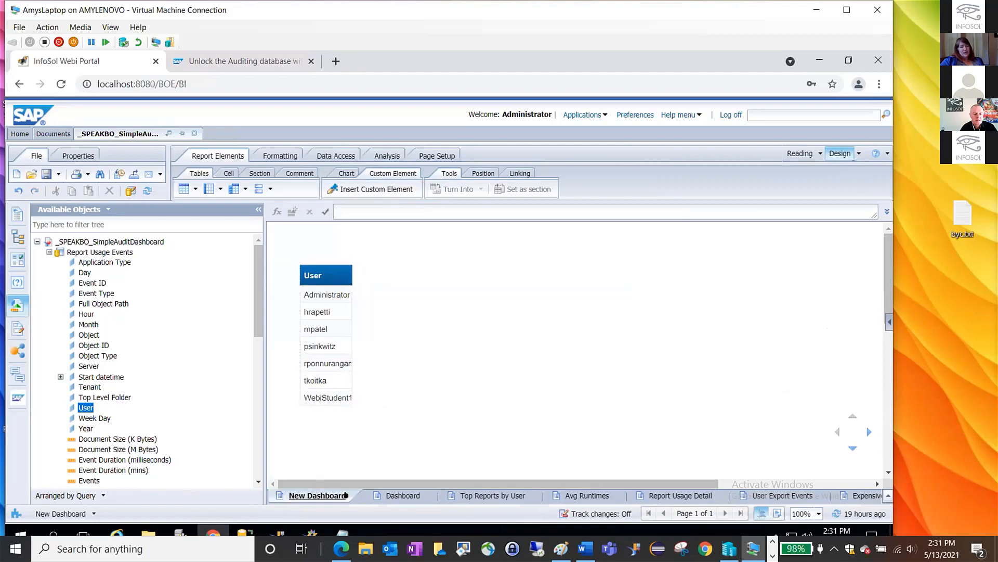
click(313, 256)
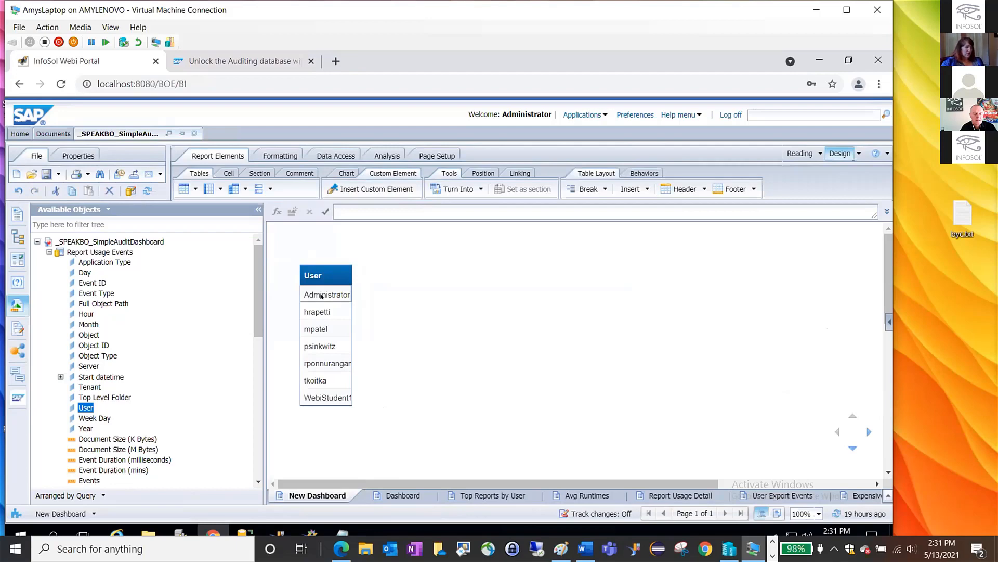
click(314, 255)
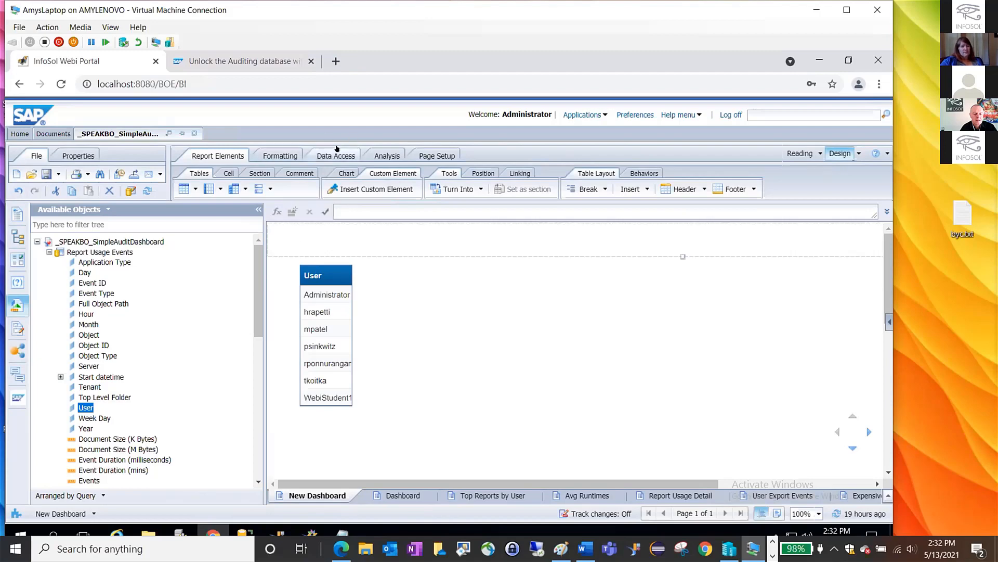
Rank the User table to show the top 3 users based on Events(Report Usage Events).
click(372, 155)
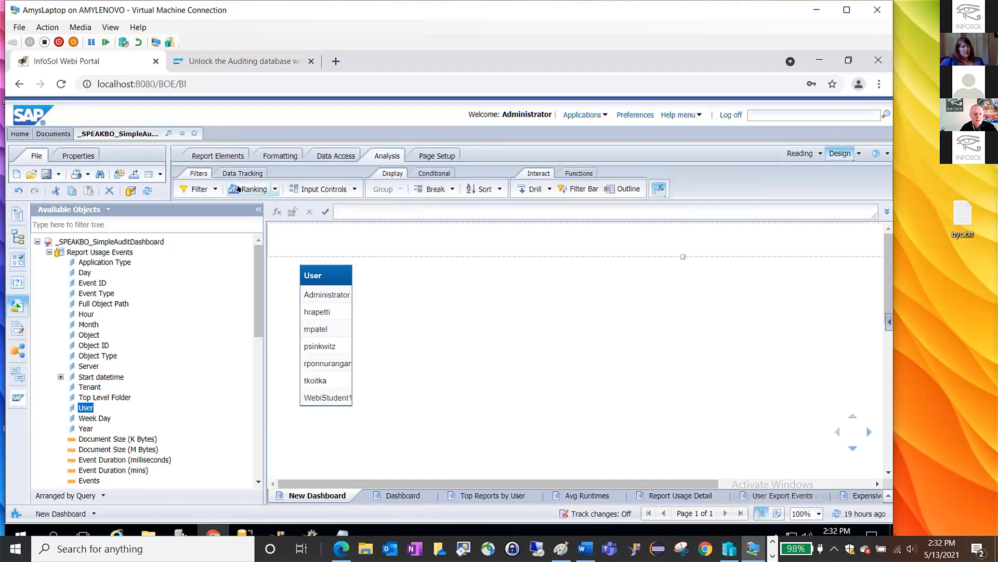
click(307, 287)
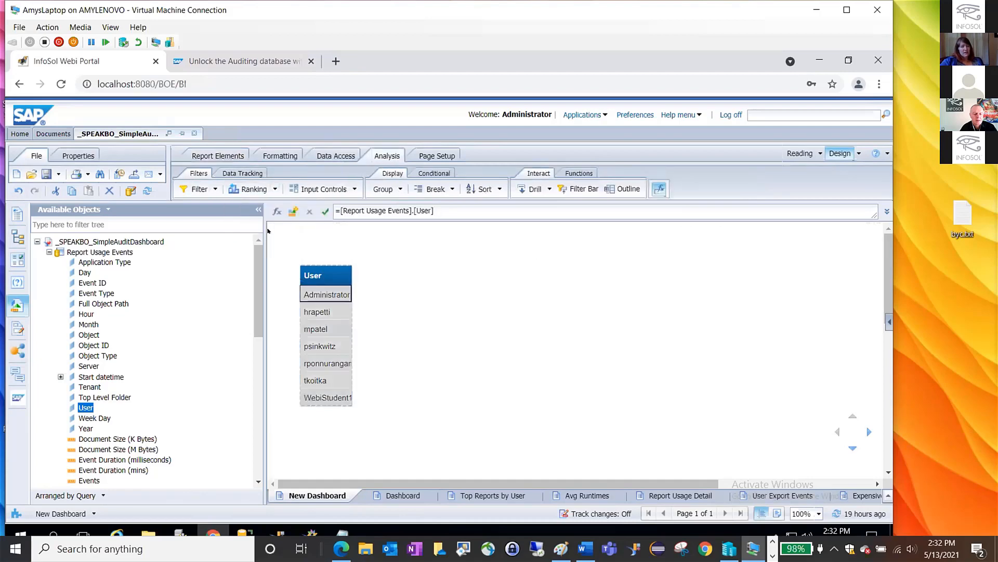
click(248, 189)
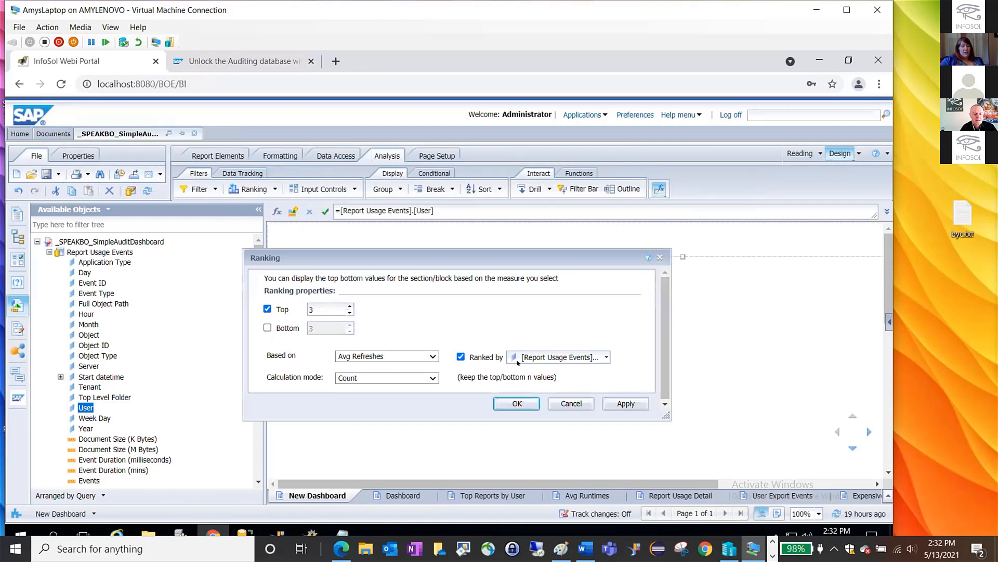
click(431, 356)
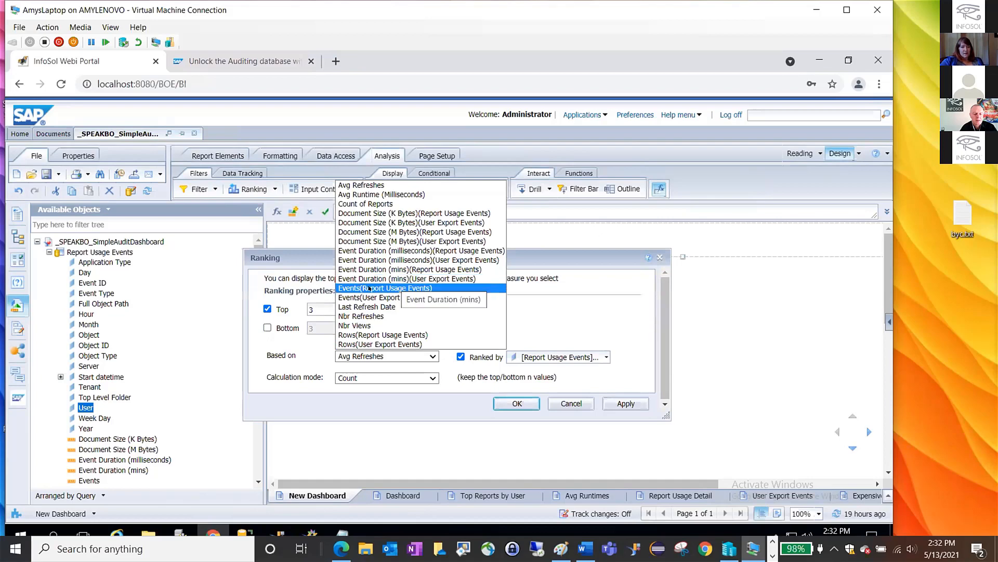
click(453, 288)
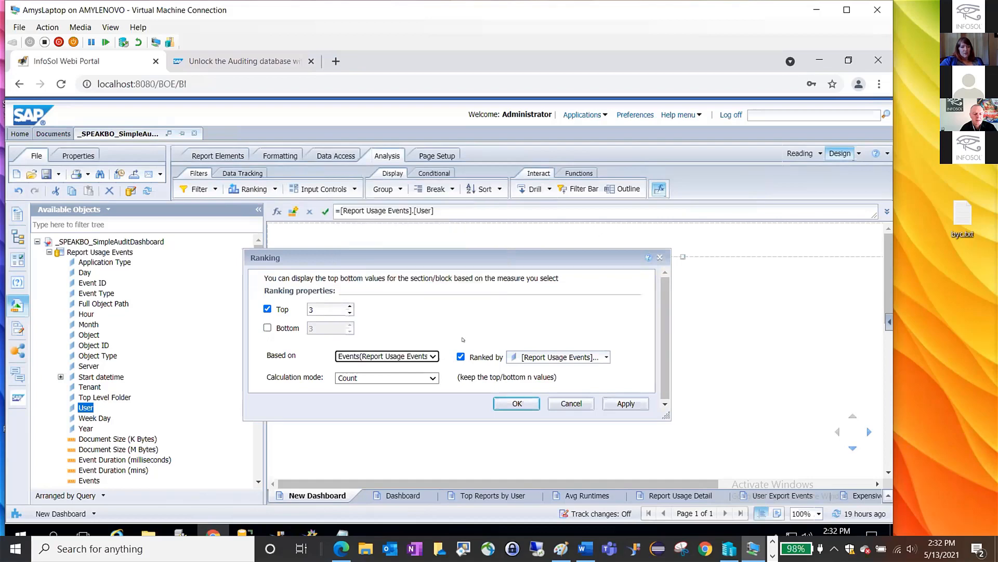
click(511, 403)
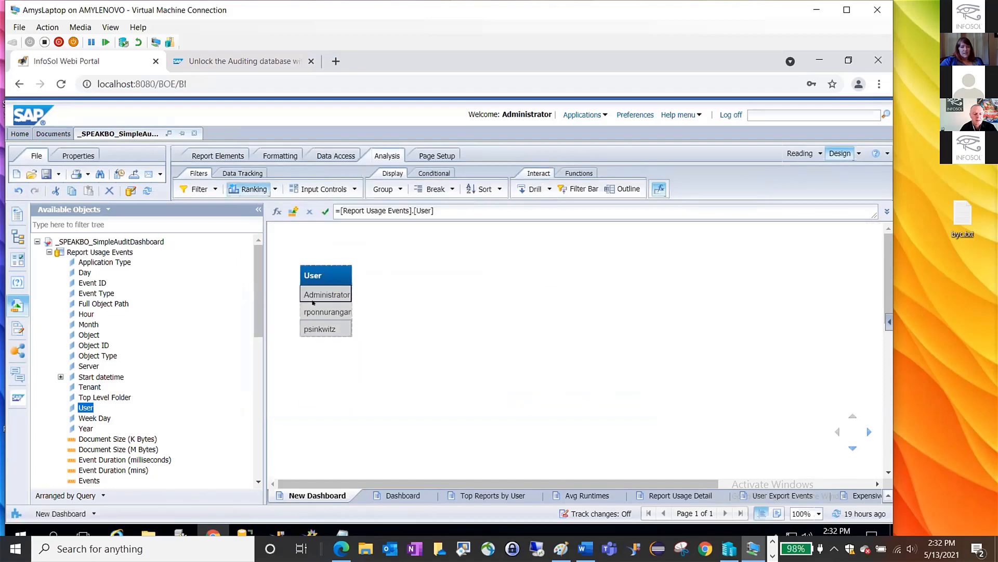
Replace the User table's header formula with the text All Values.
double_click(321, 272)
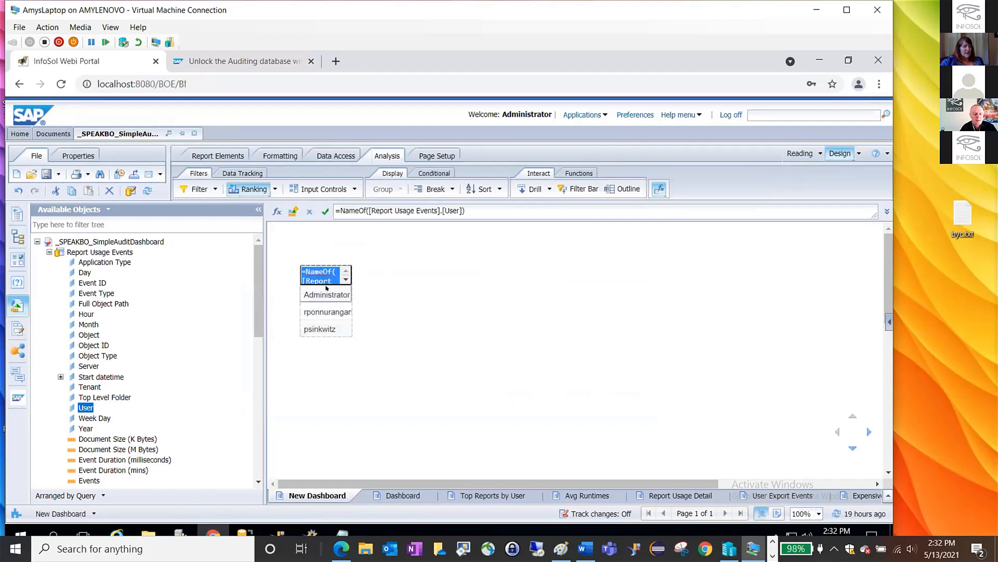
text(All V)
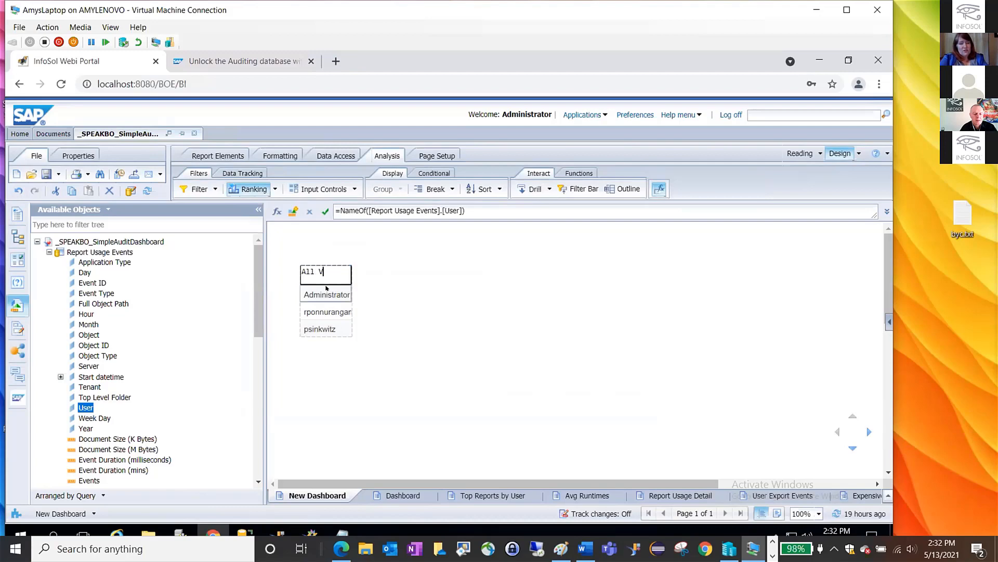
text(alues)
key(Return)
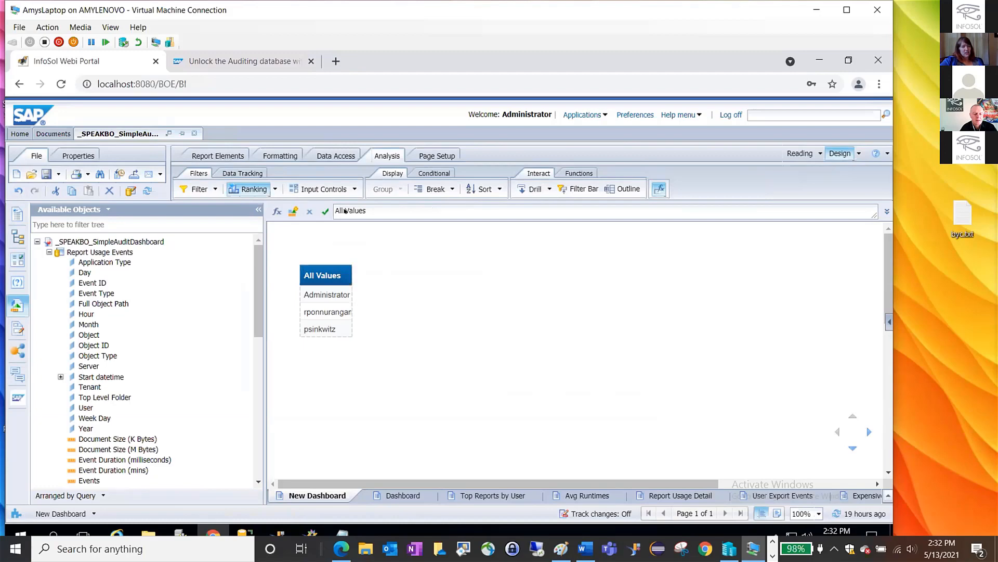
Check the RGB values of the All Values header cell's background color, and close its cell formatting.
right_click(336, 272)
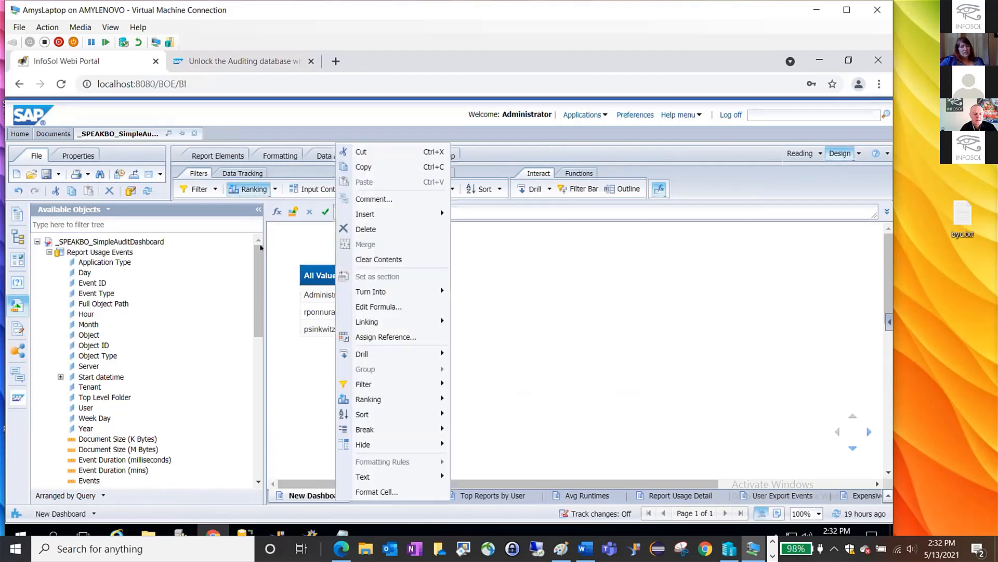
click(379, 491)
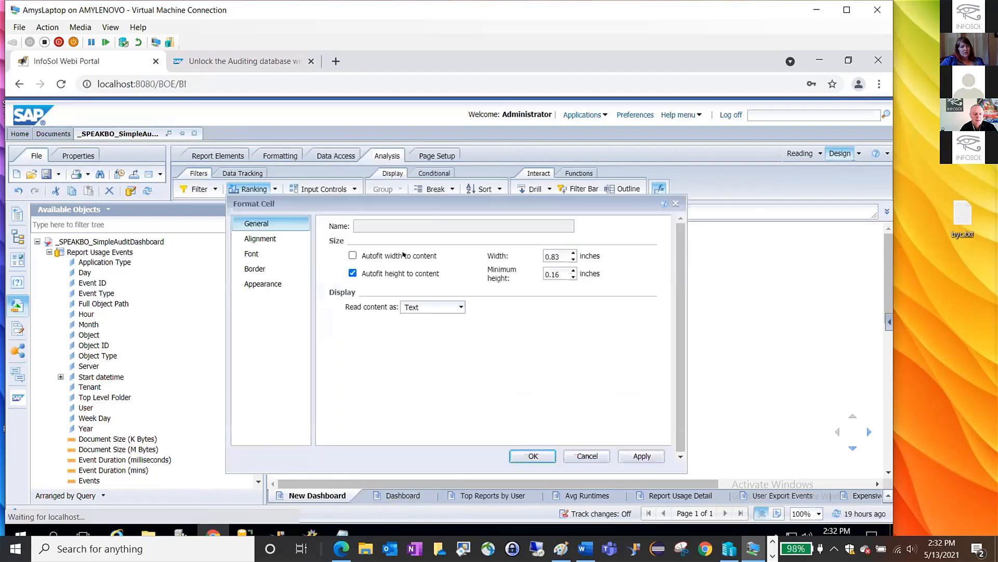
click(263, 284)
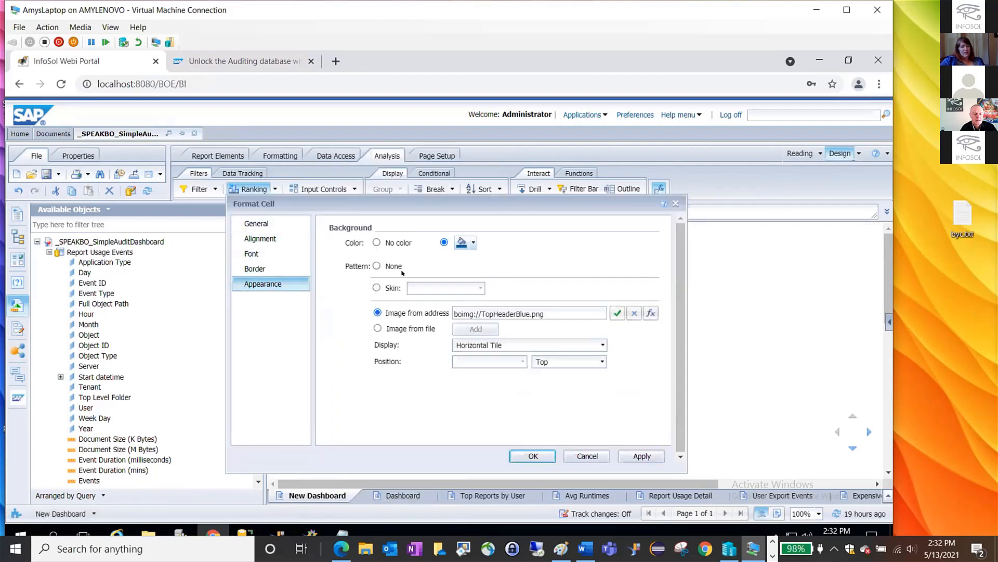
click(473, 243)
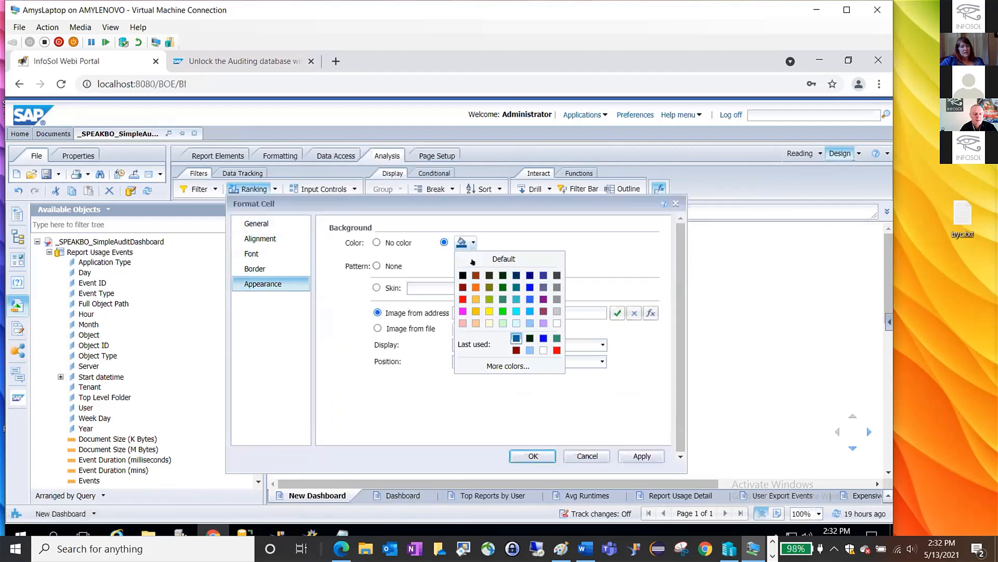
click(508, 365)
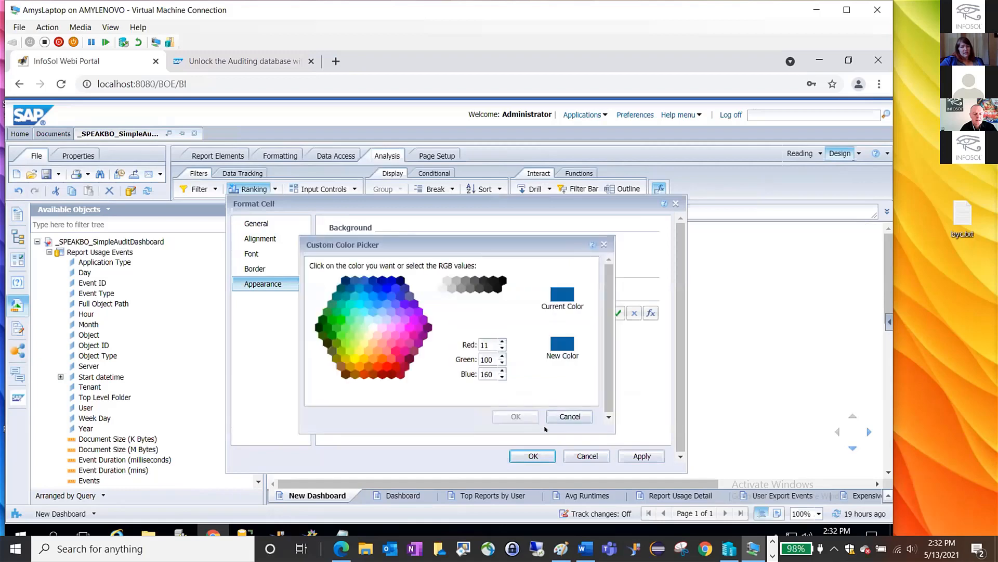
click(570, 419)
click(535, 456)
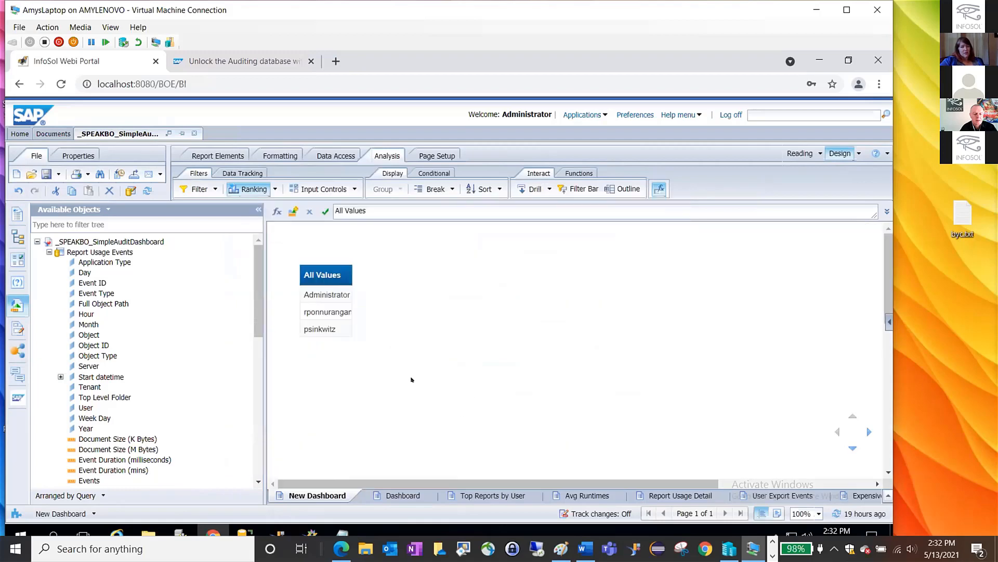
Set the background color of the user value cells below the All Values header to RGB 11, 100, 160.
click(338, 295)
right_click(337, 294)
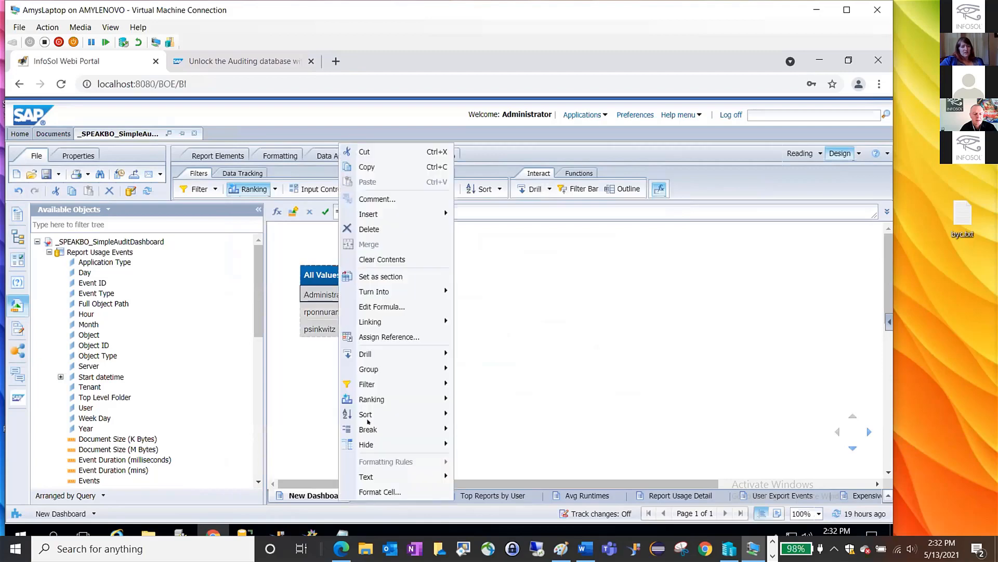
click(390, 494)
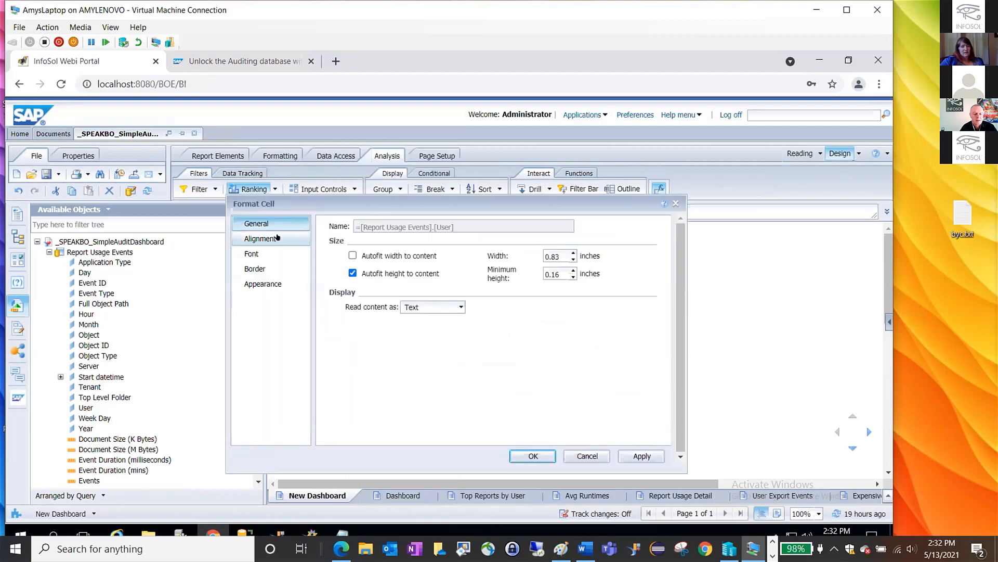
click(262, 283)
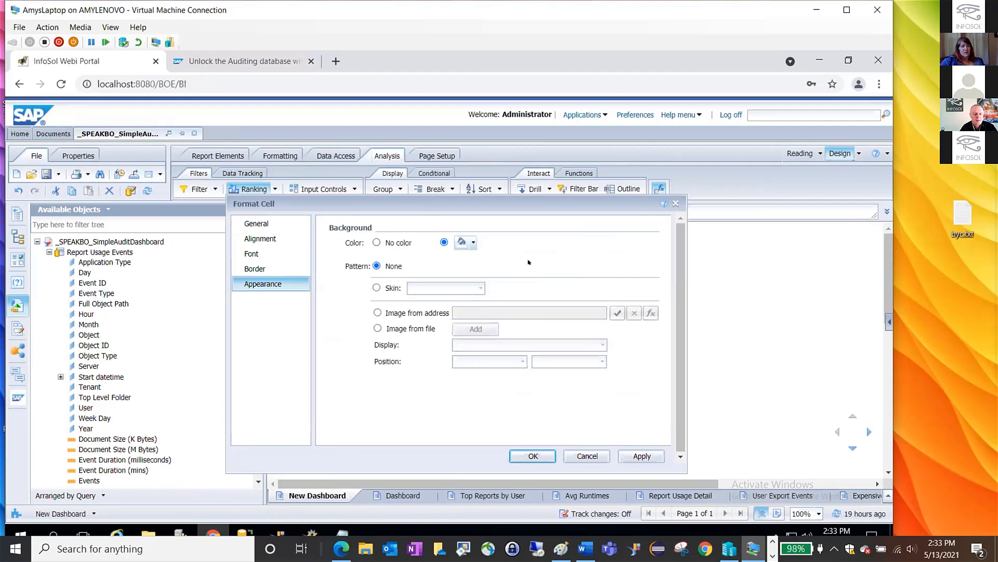
click(472, 241)
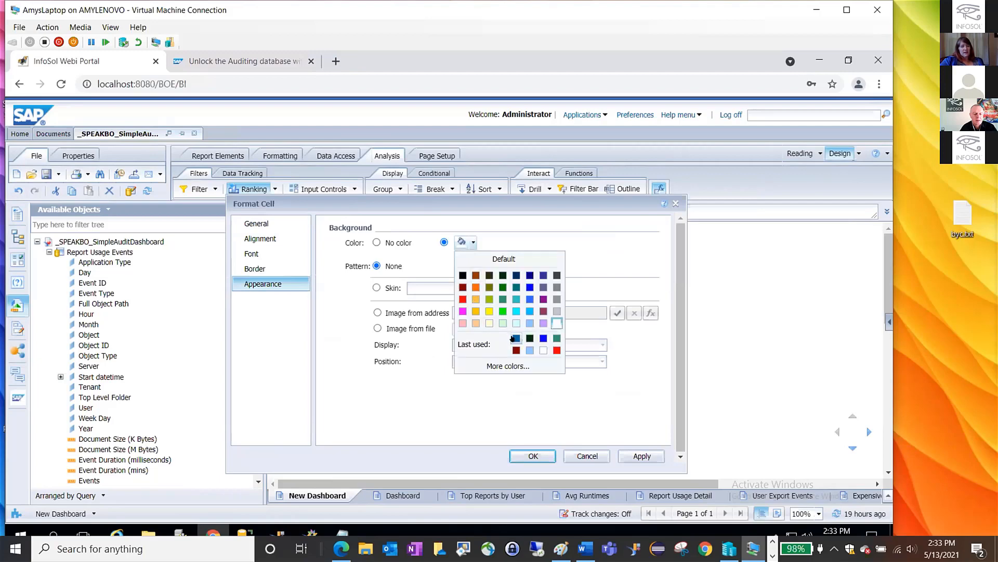
click(494, 367)
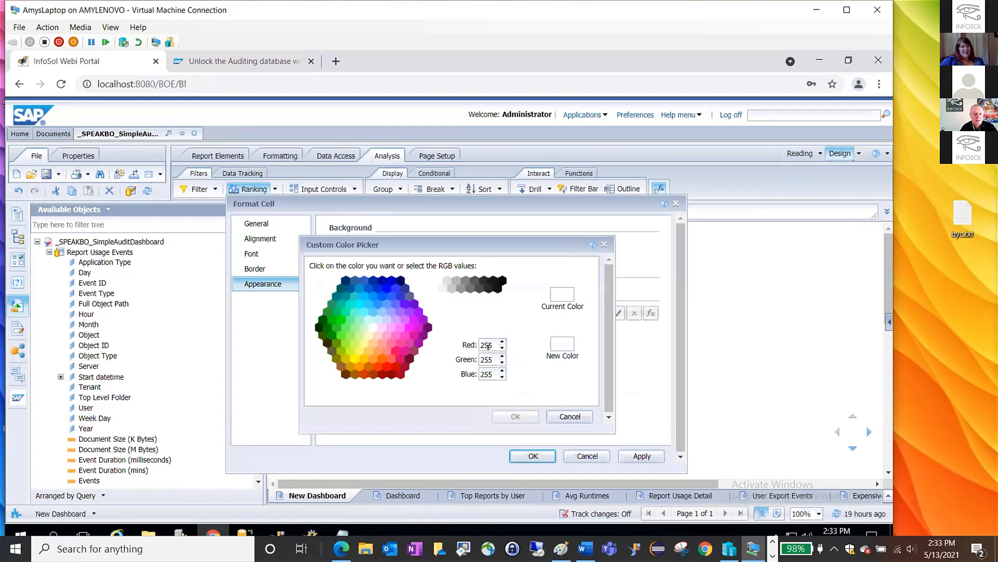
double_click(488, 345)
text(11)
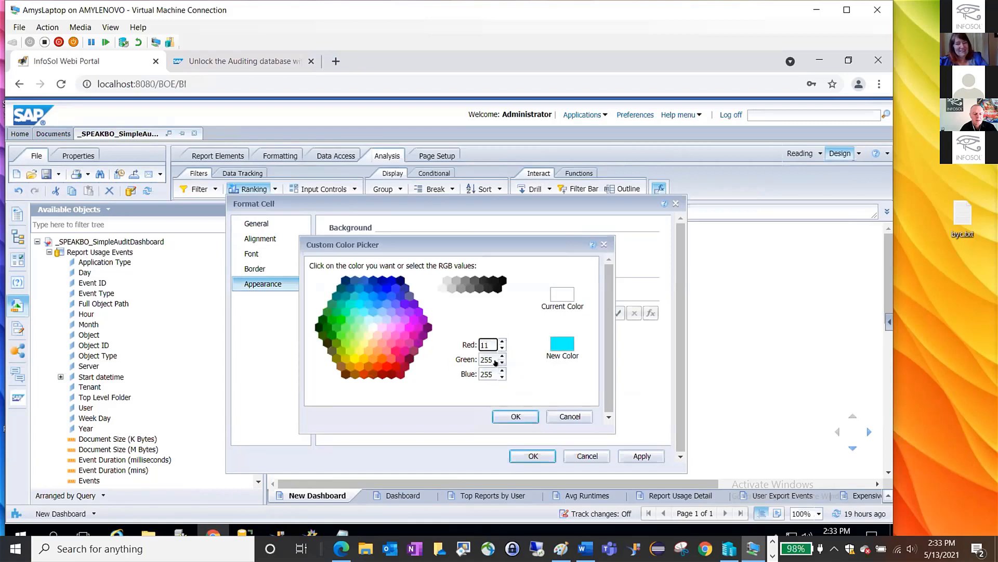
double_click(488, 359)
text(100)
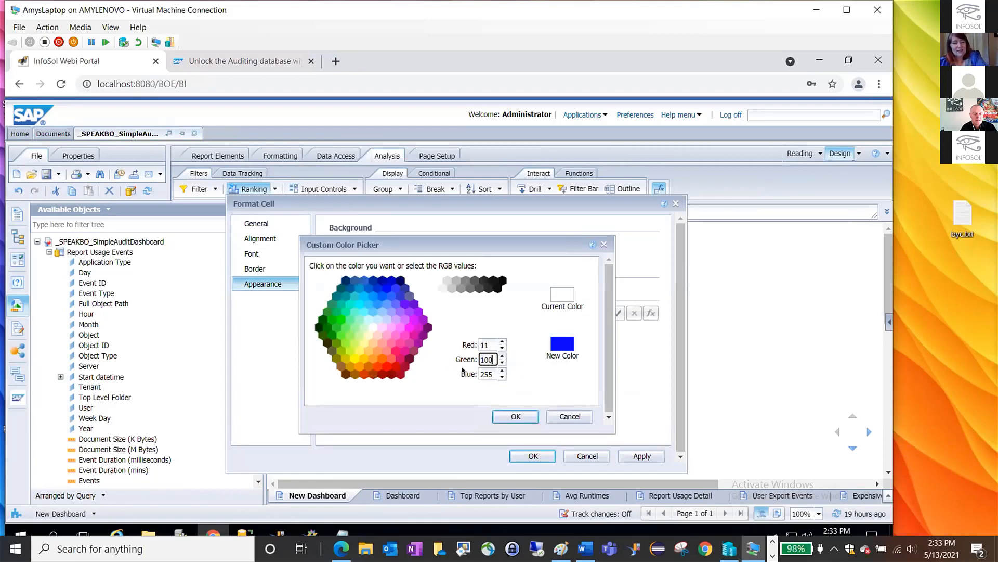
double_click(488, 374)
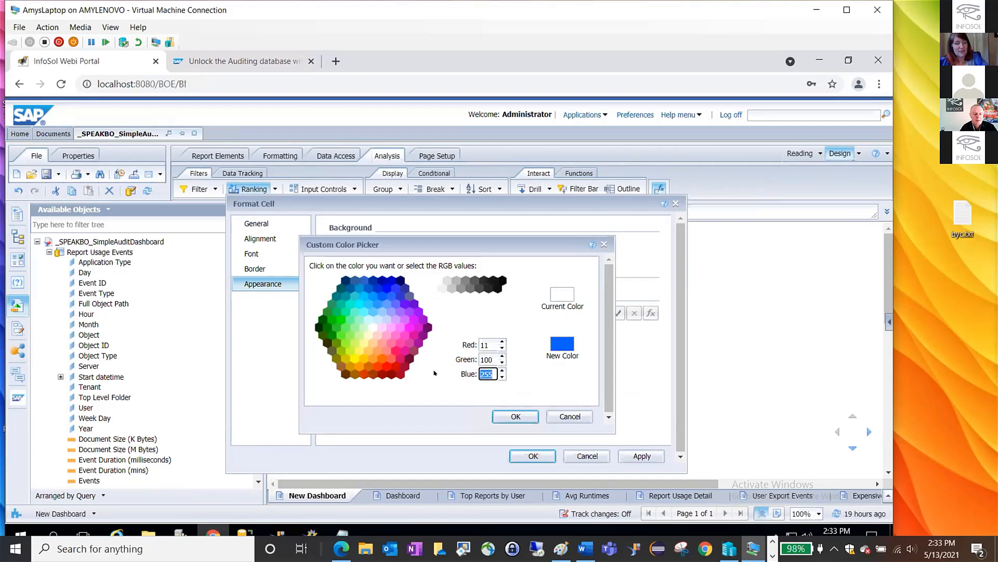
text(160)
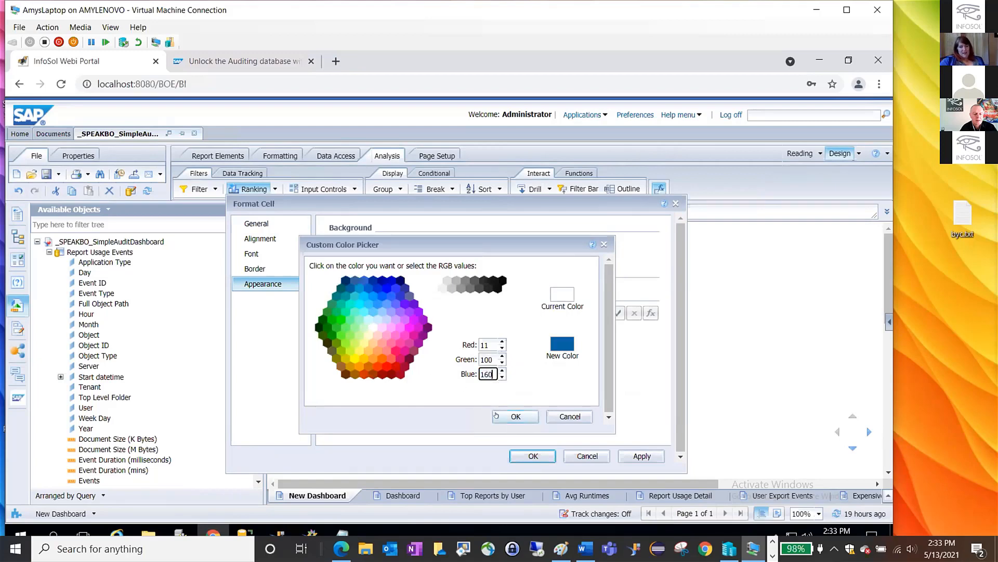
click(496, 415)
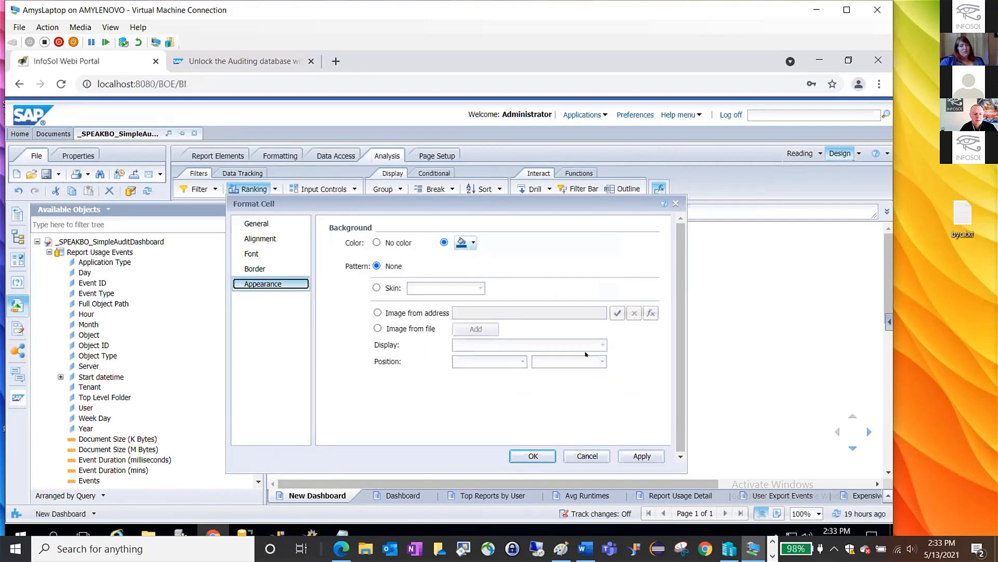
click(522, 454)
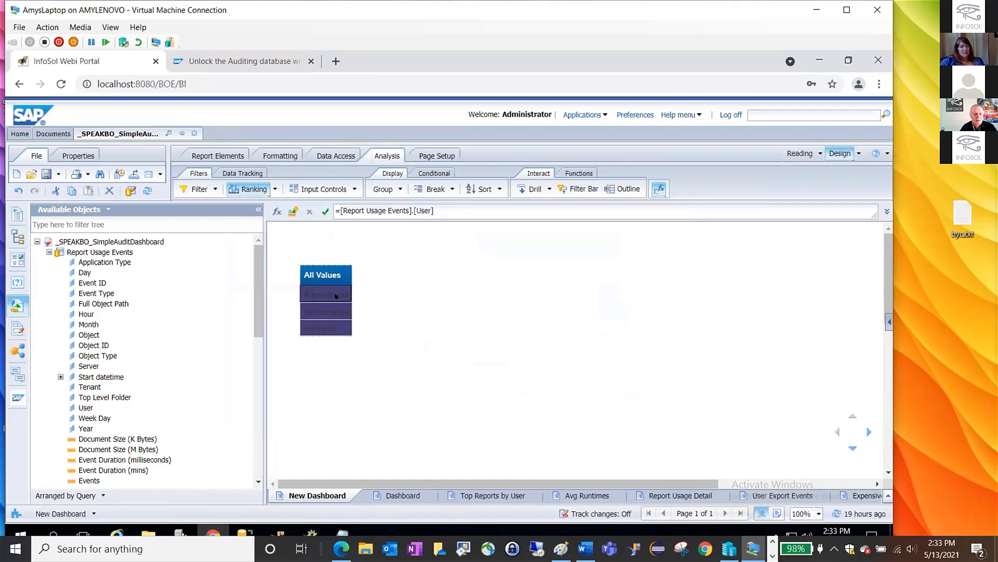
click(392, 310)
Change the font color of the user value cells below the All Values header to white.
click(337, 296)
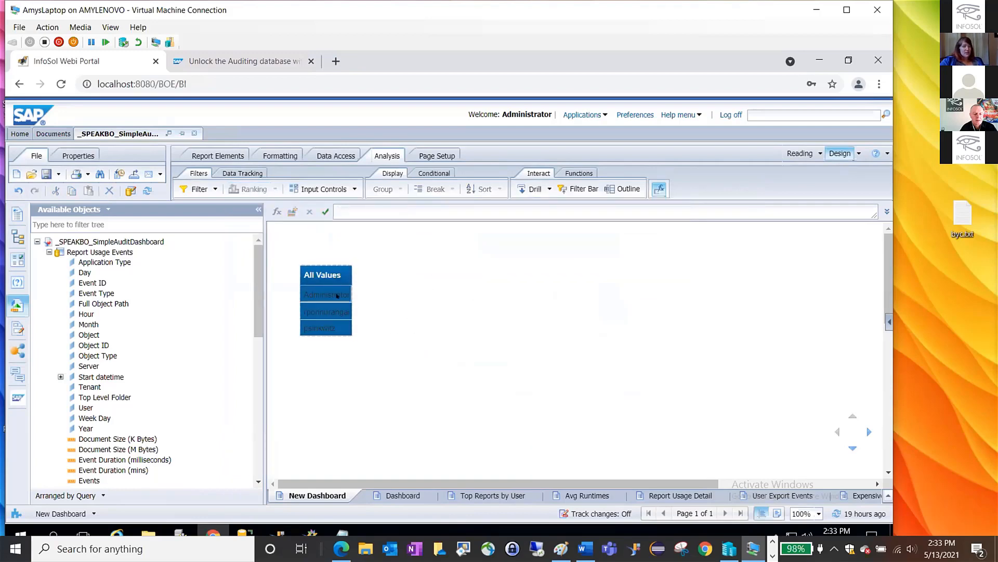
click(488, 264)
click(335, 295)
click(321, 291)
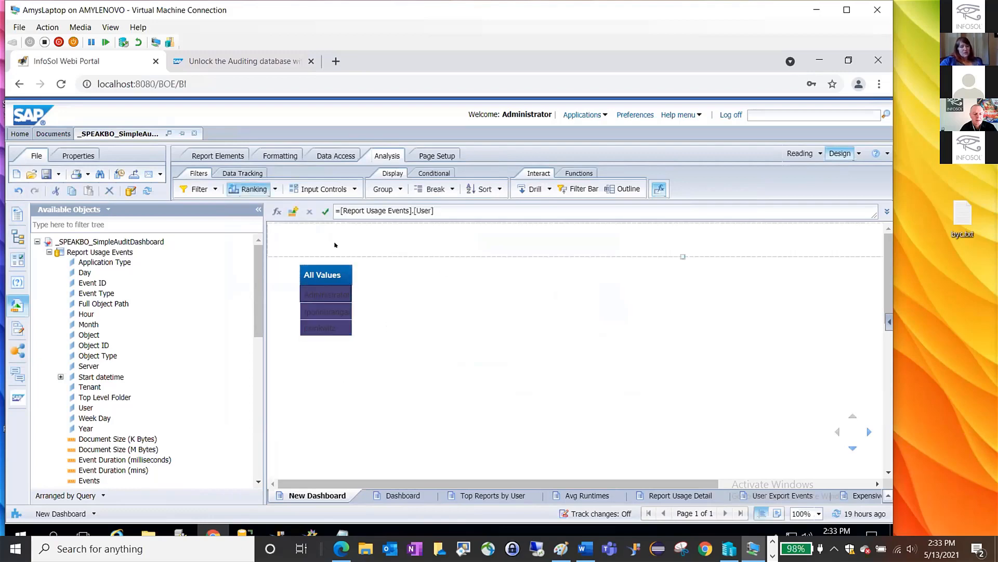
click(281, 156)
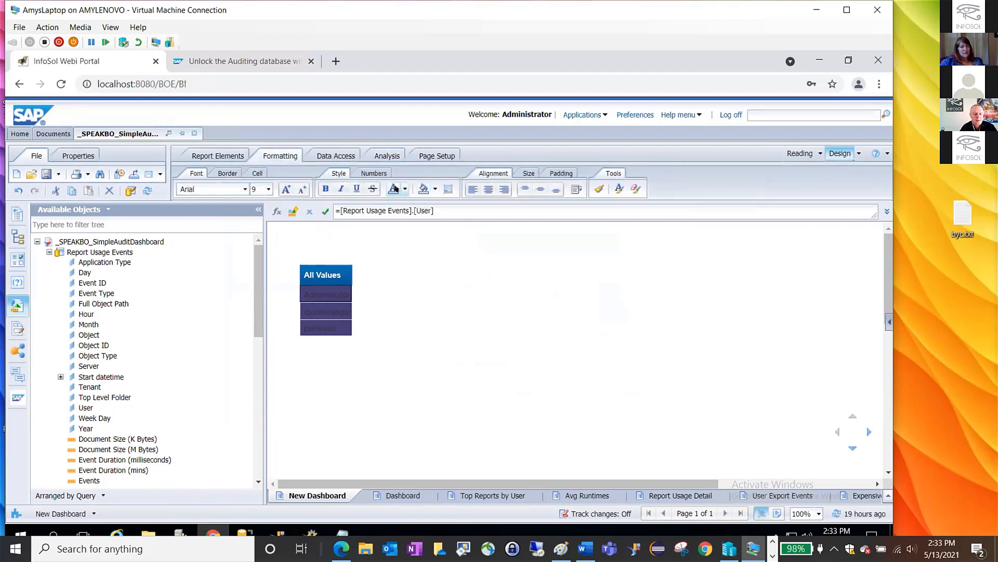
click(405, 189)
click(474, 295)
click(384, 332)
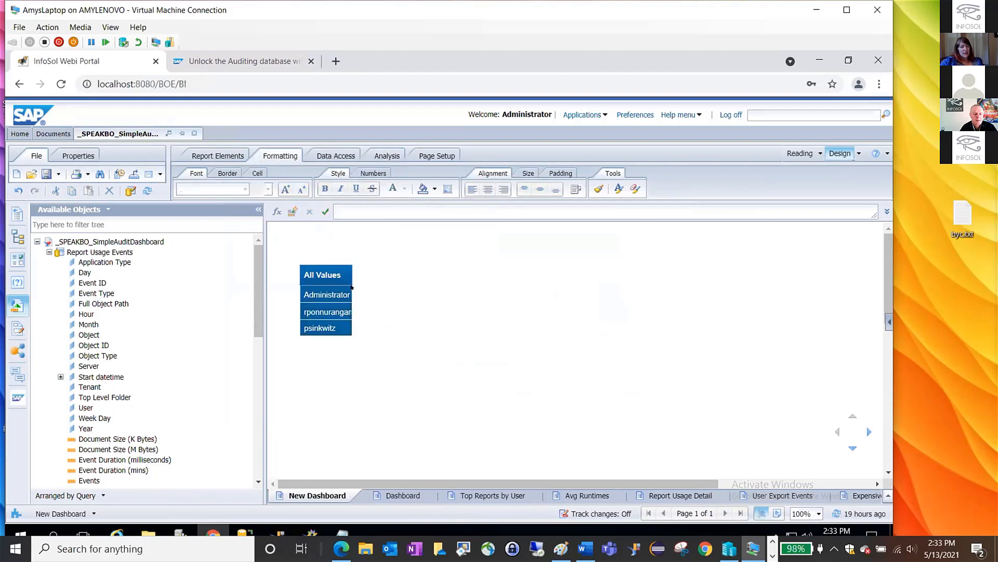
Widen the user table's column to fit the full user names and move the table closer to the report's left edge.
drag(351, 286, 314, 256)
click(428, 295)
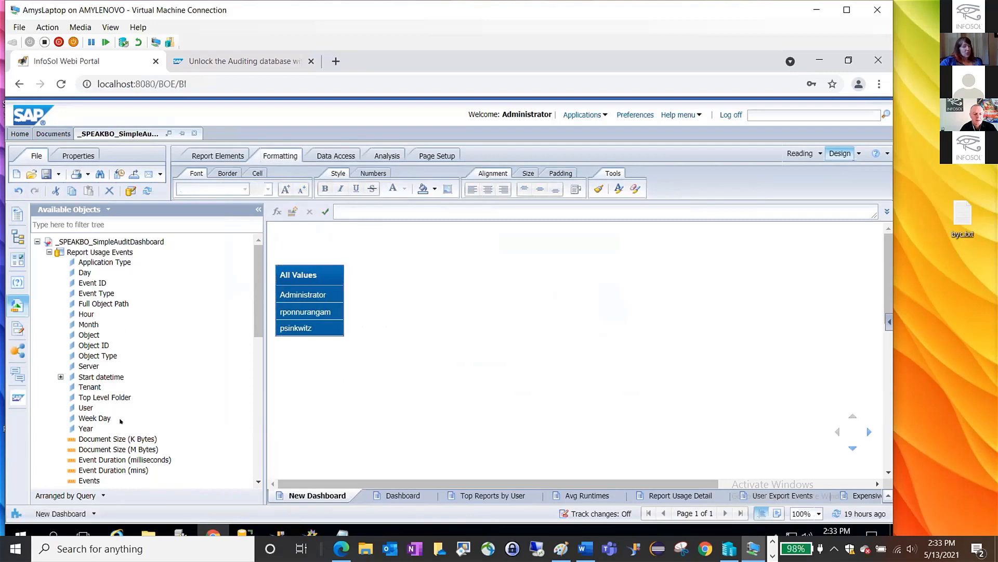
Rename the All Values user table to Menu in its table formatting.
right_click(287, 255)
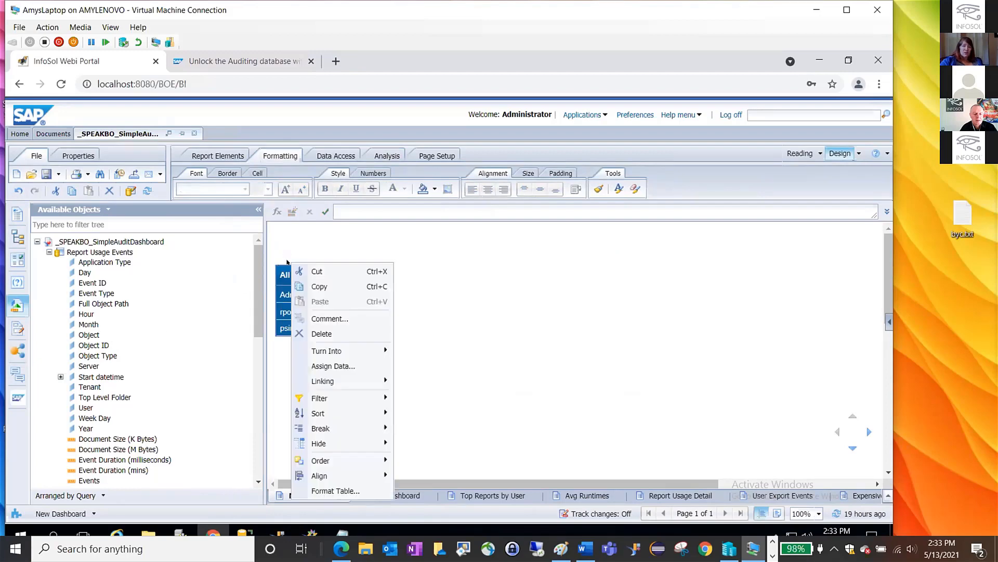
click(317, 490)
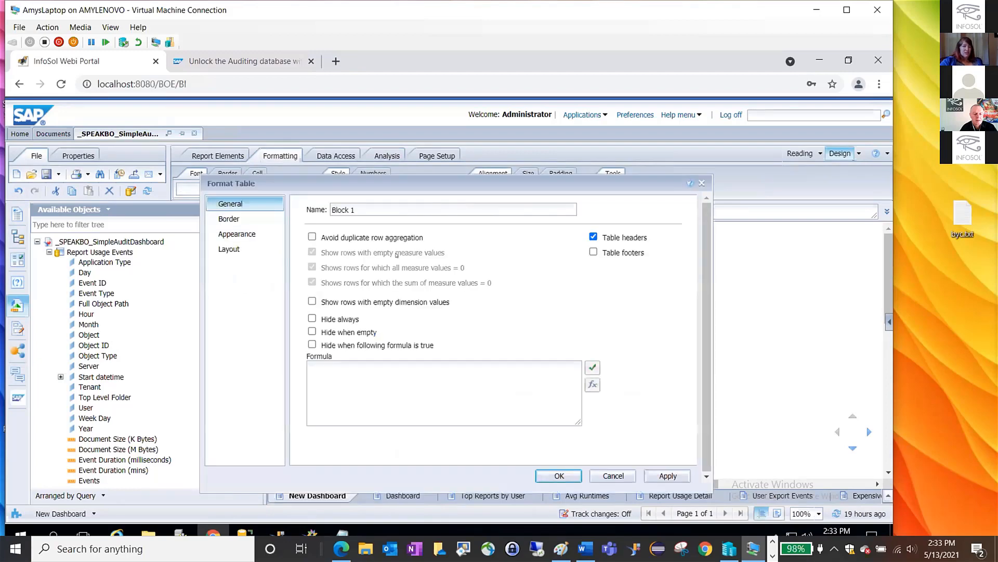
triple_click(353, 210)
text(M)
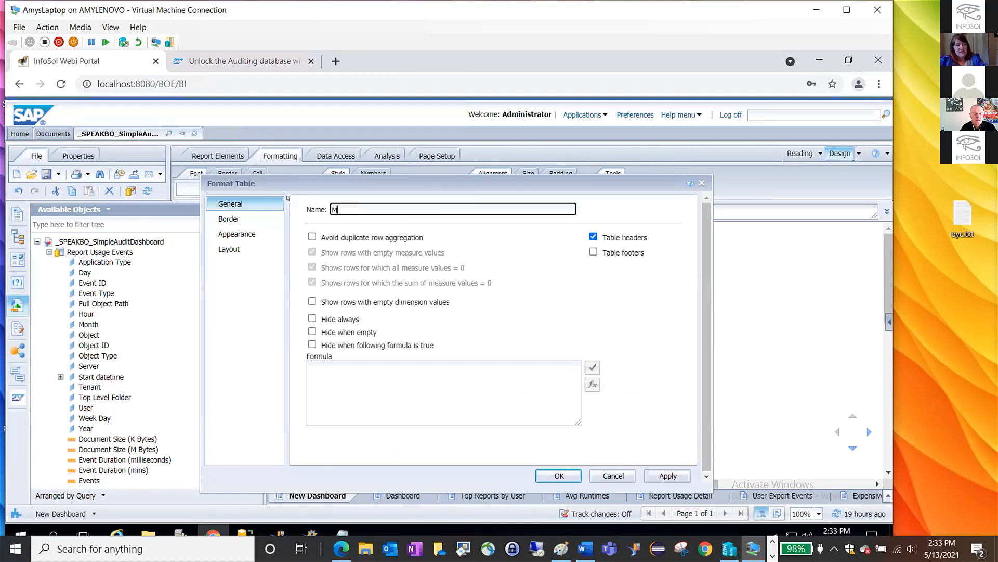
text(enu)
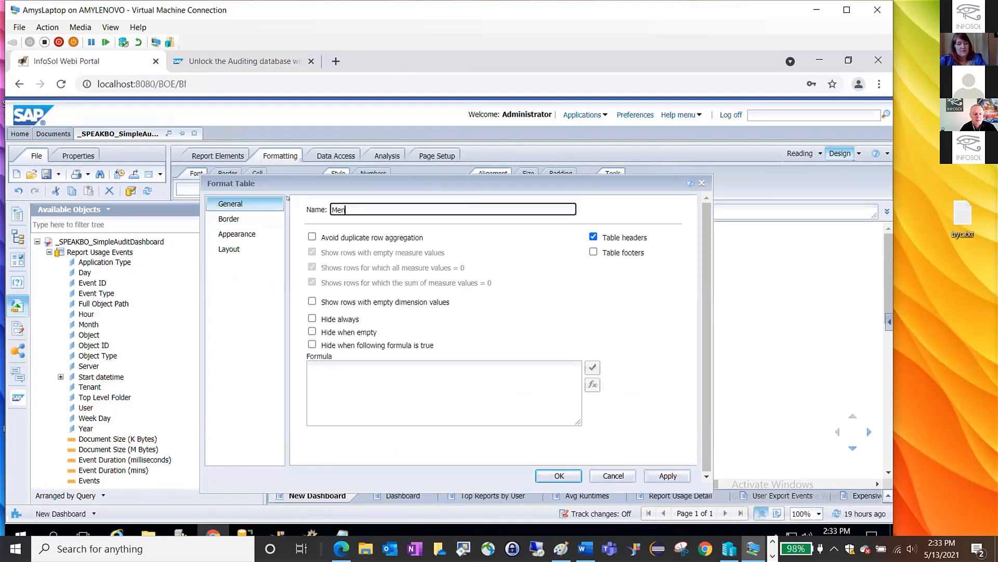
click(570, 475)
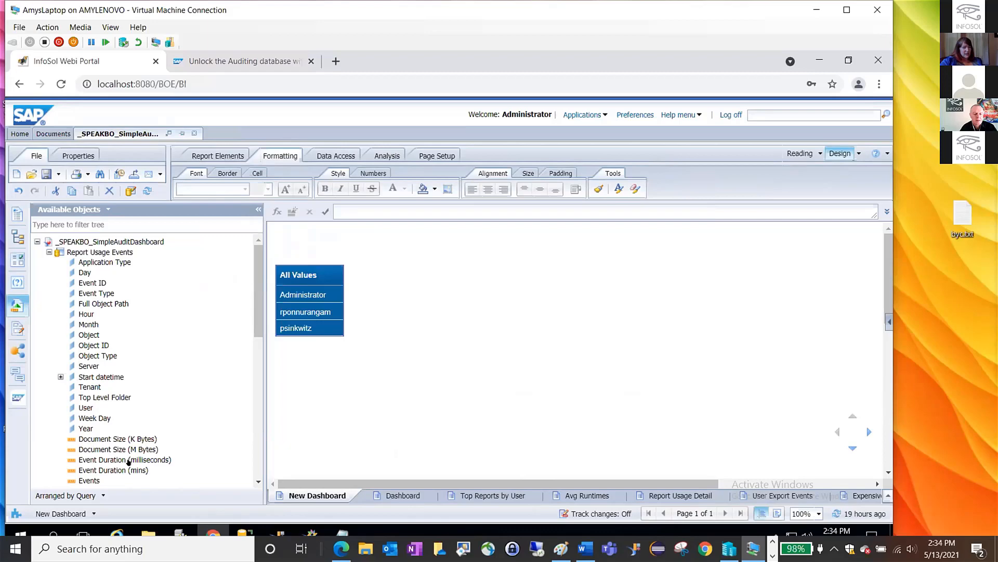
Add a table of Avg Refreshes and Hour to the right of the user table.
drag(259, 290, 262, 270)
click(110, 439)
drag(81, 314, 379, 264)
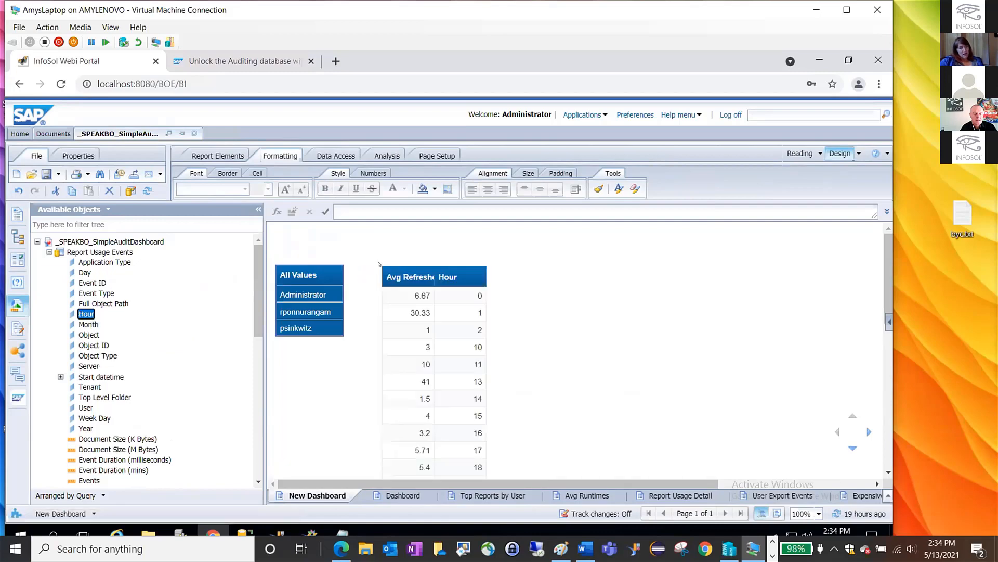
Turn the Avg Refreshes and Hour table into a column chart and move it close beside the user table.
right_click(377, 263)
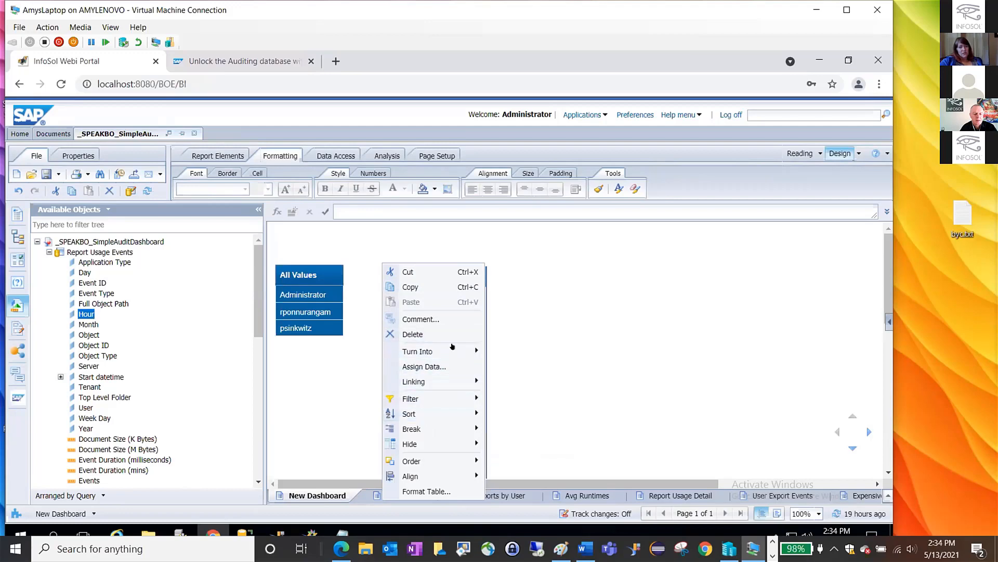
mouse_move(440, 353)
click(503, 397)
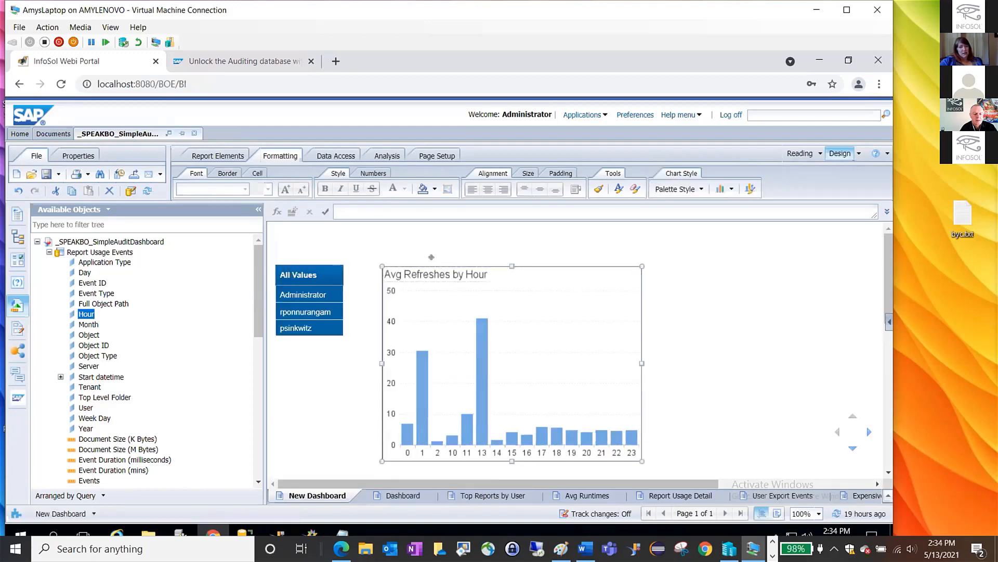
drag(415, 257, 397, 256)
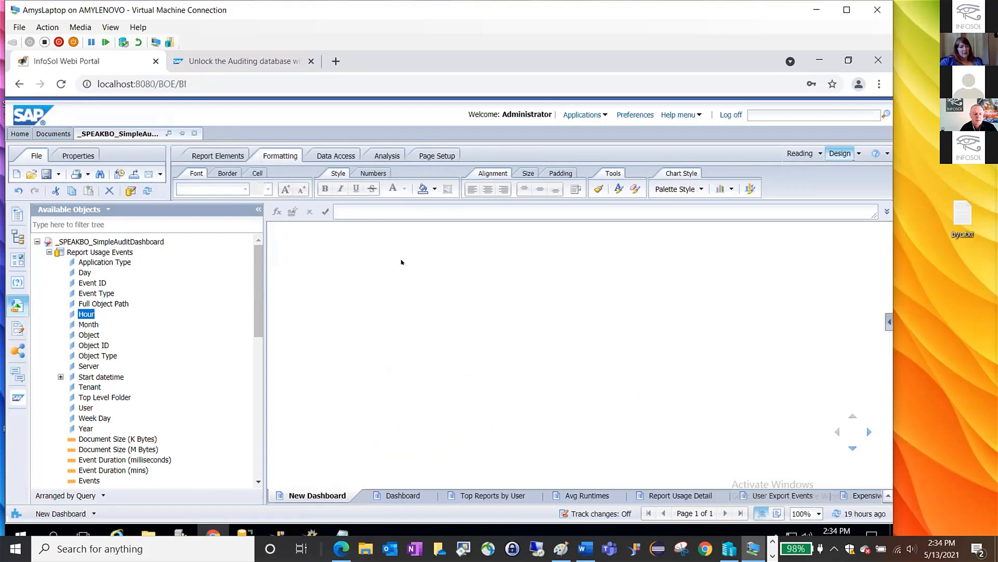
Apply a plain, thin border on all four sides of the Avg Refreshes by Hour chart.
right_click(398, 258)
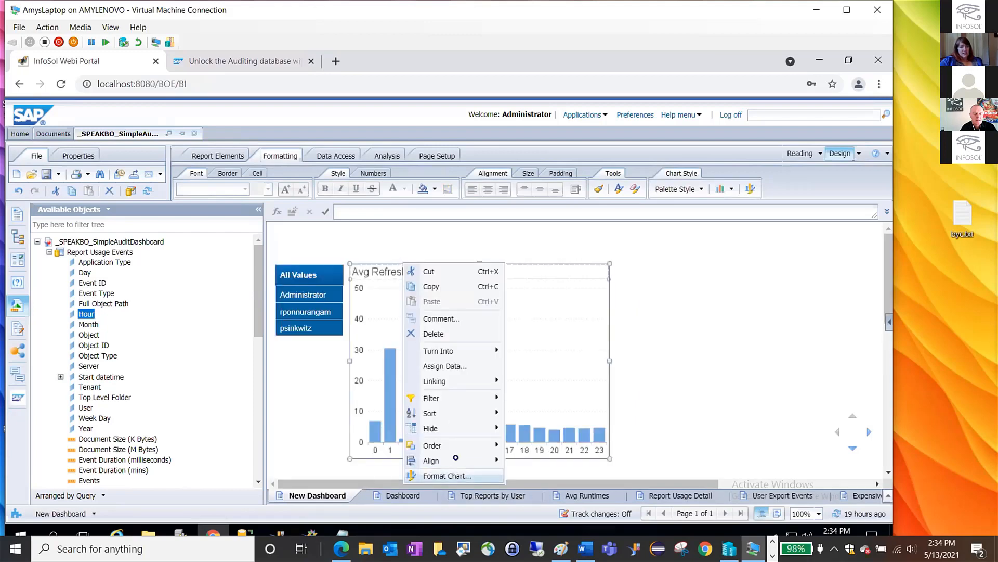
click(452, 474)
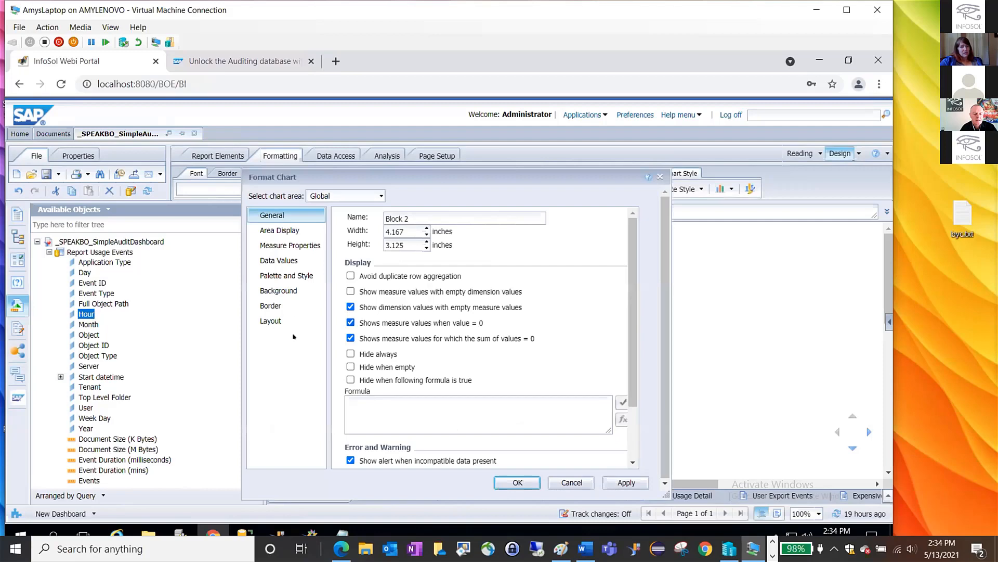
click(271, 305)
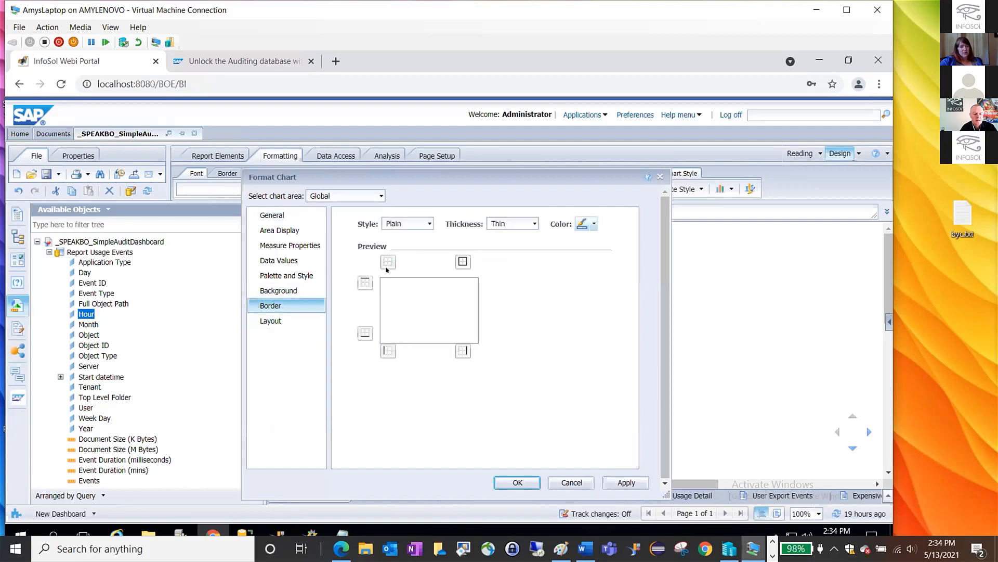
click(463, 262)
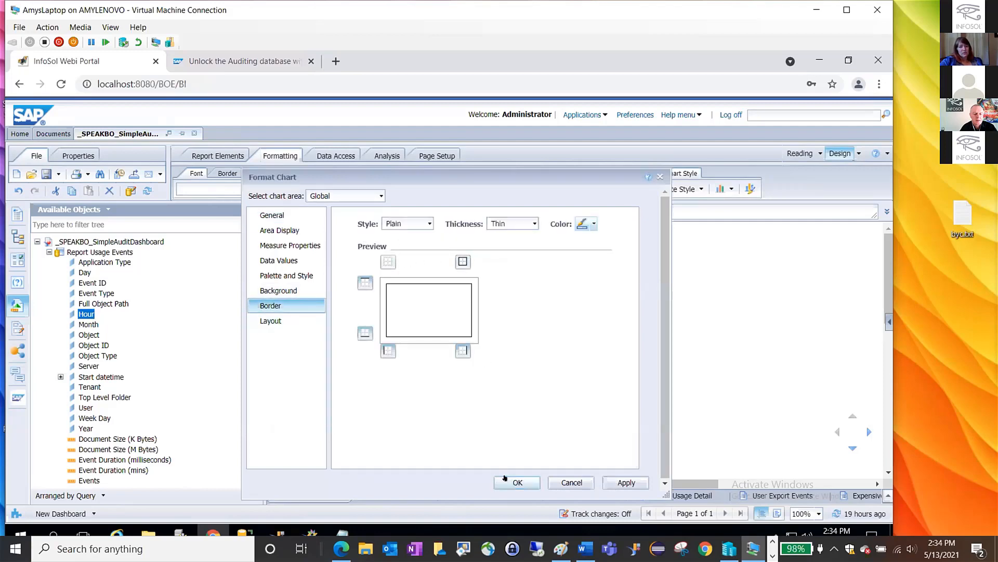
click(517, 482)
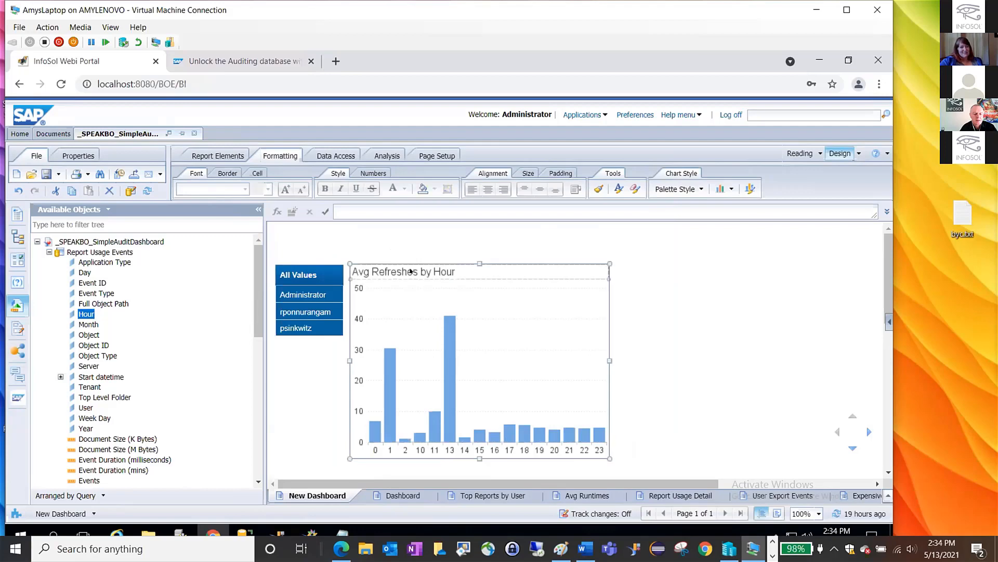
Make the text of the user value cells bold to match the All Values header.
click(312, 277)
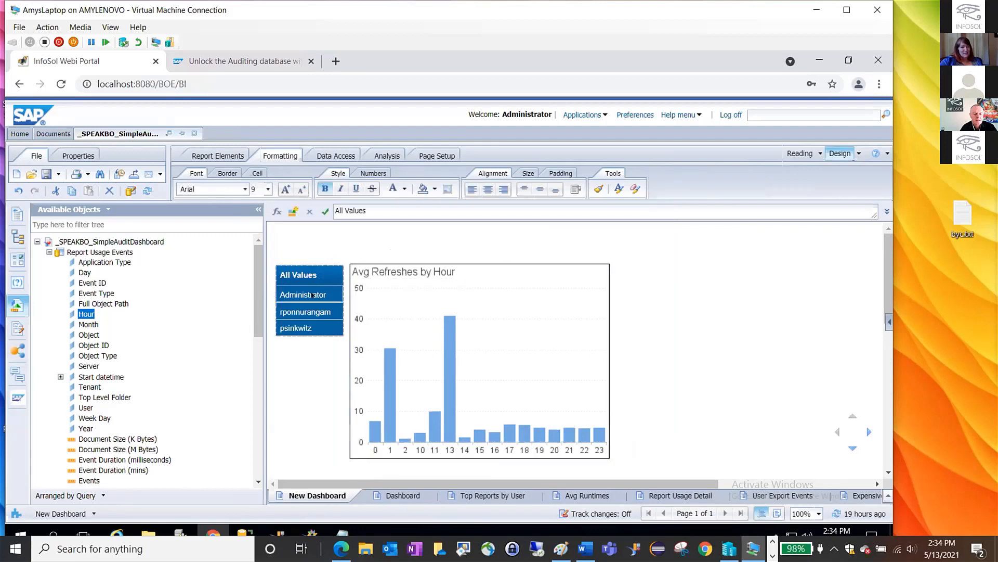
click(312, 294)
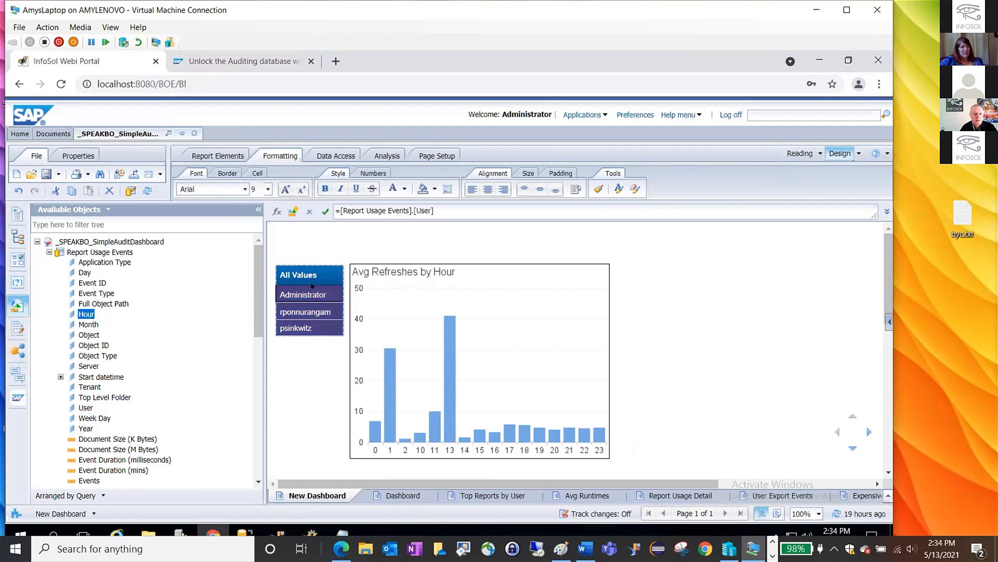
click(317, 278)
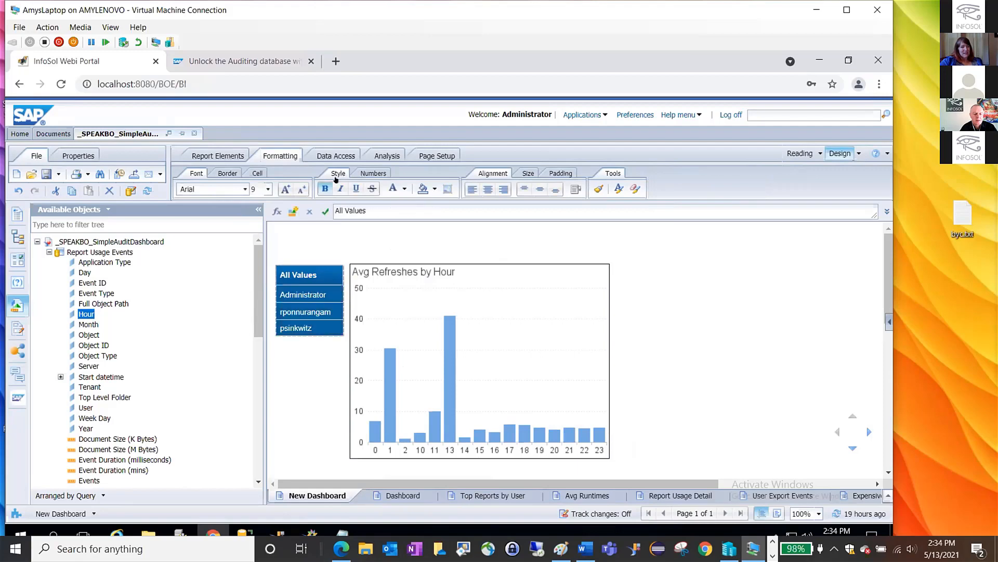
click(320, 292)
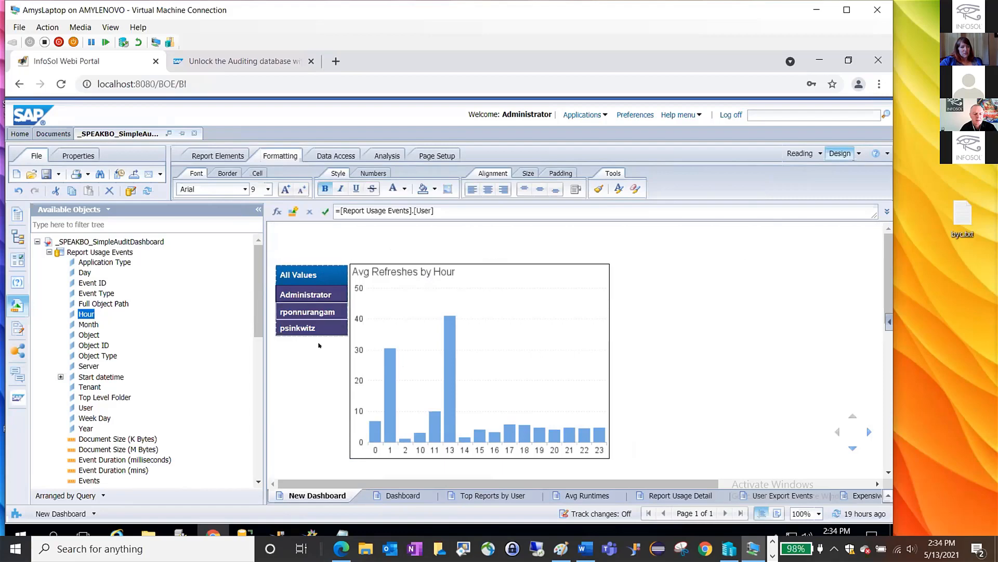
Set the font size of the Avg Refreshes by Hour chart title to 9.
click(386, 271)
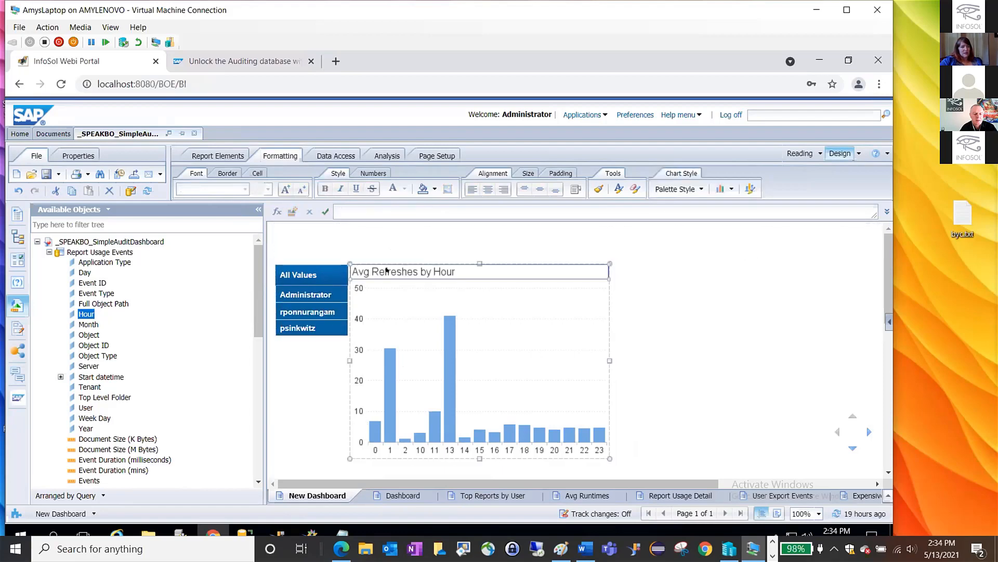
right_click(386, 270)
click(427, 359)
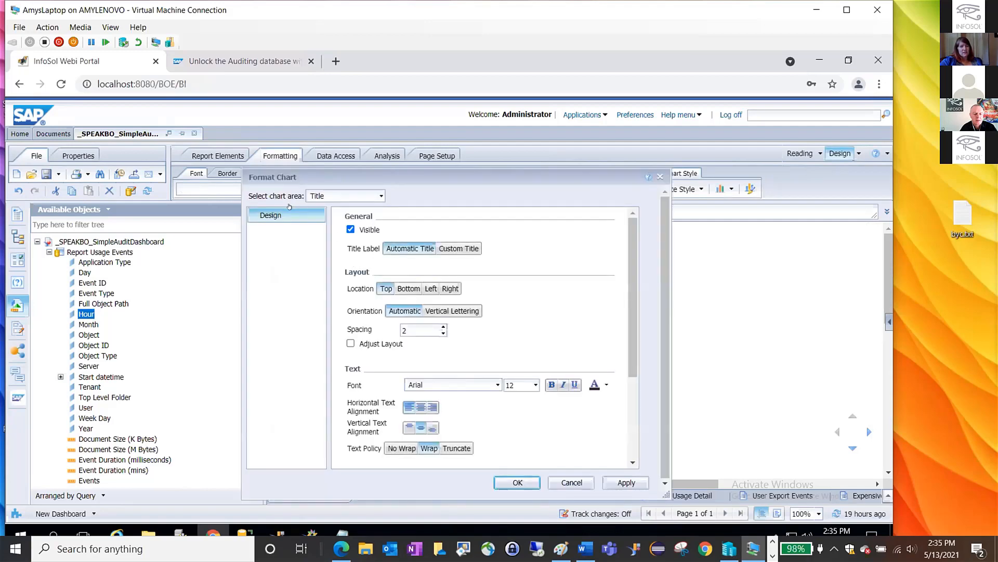
click(536, 384)
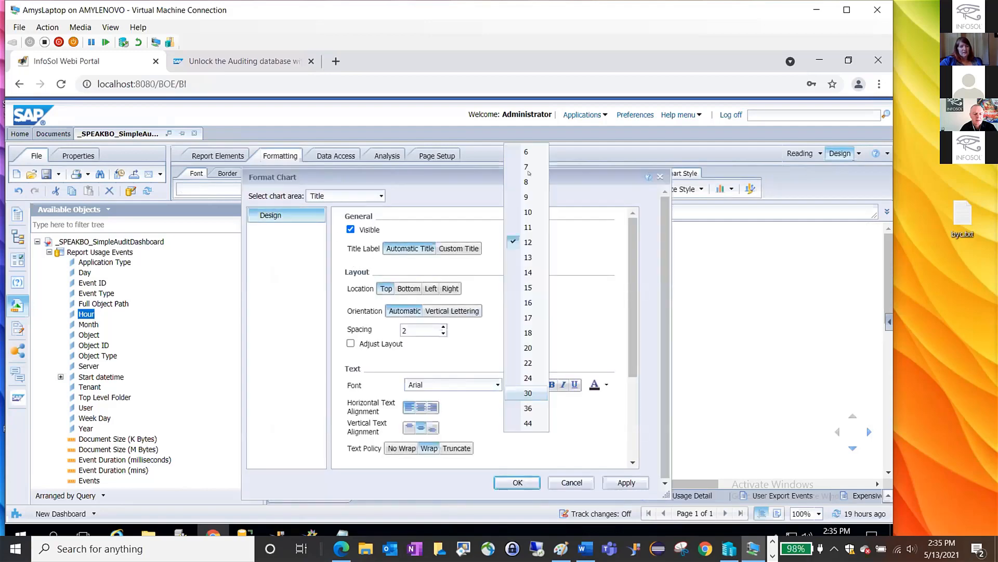
click(531, 197)
click(517, 481)
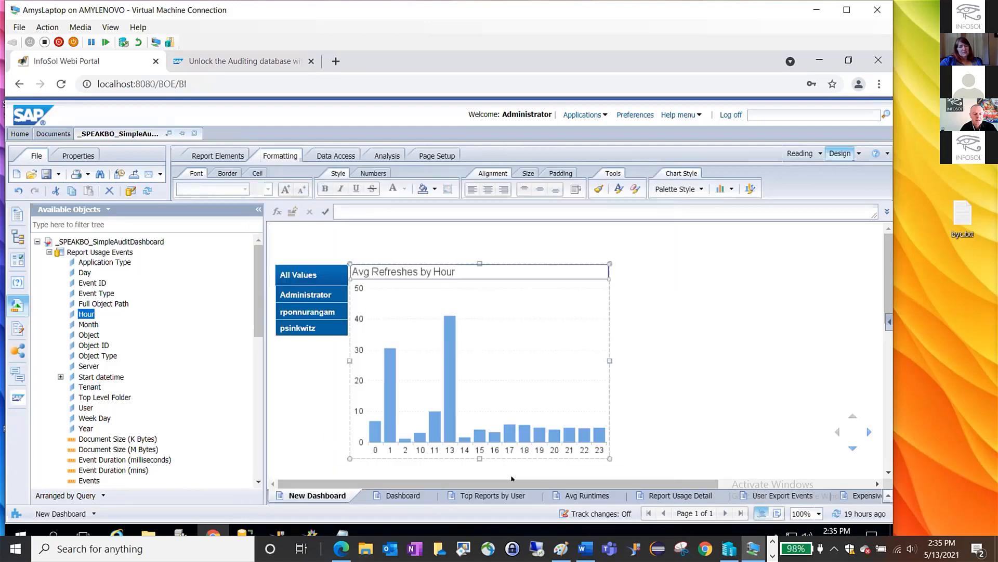
Review the sample Dashboard report, including its Exported Documents pie chart, and return to the New Dashboard report.
mouse_move(450, 331)
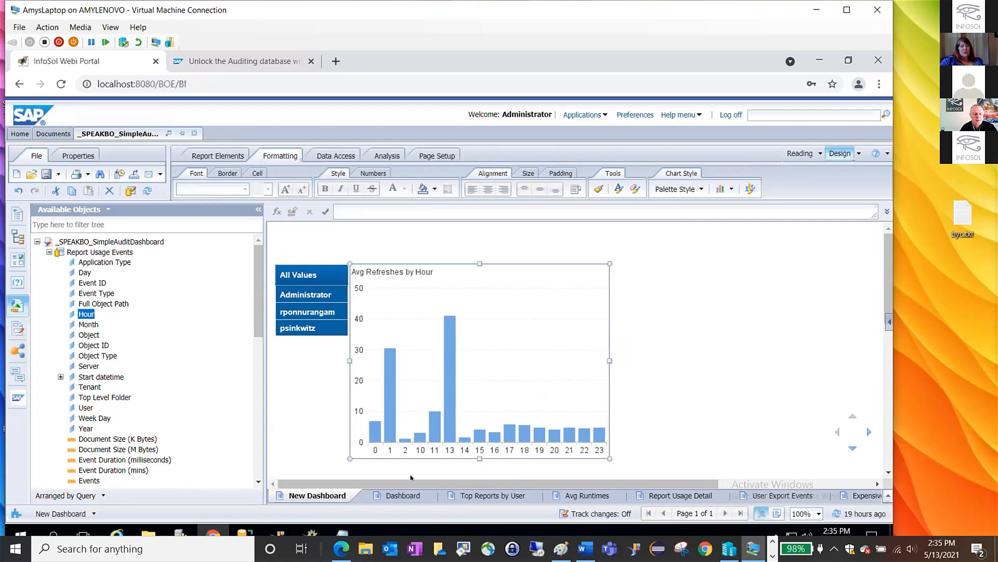
click(401, 495)
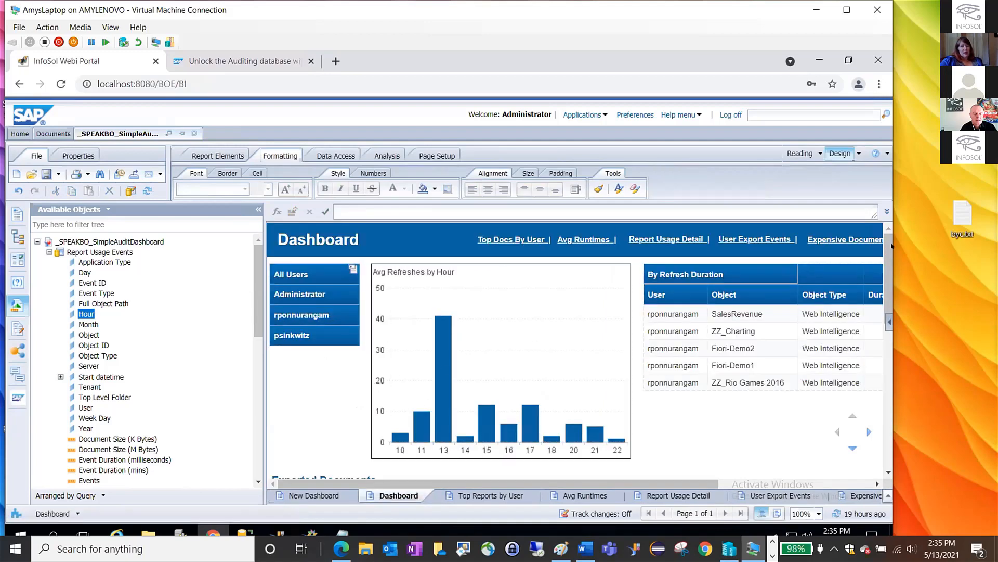
drag(889, 260, 887, 301)
mouse_move(306, 415)
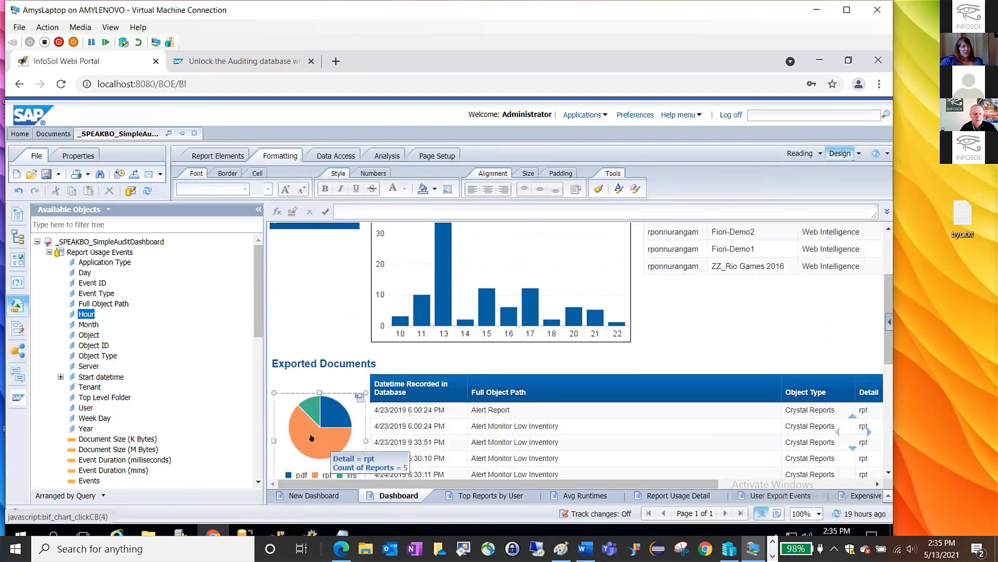
mouse_move(324, 444)
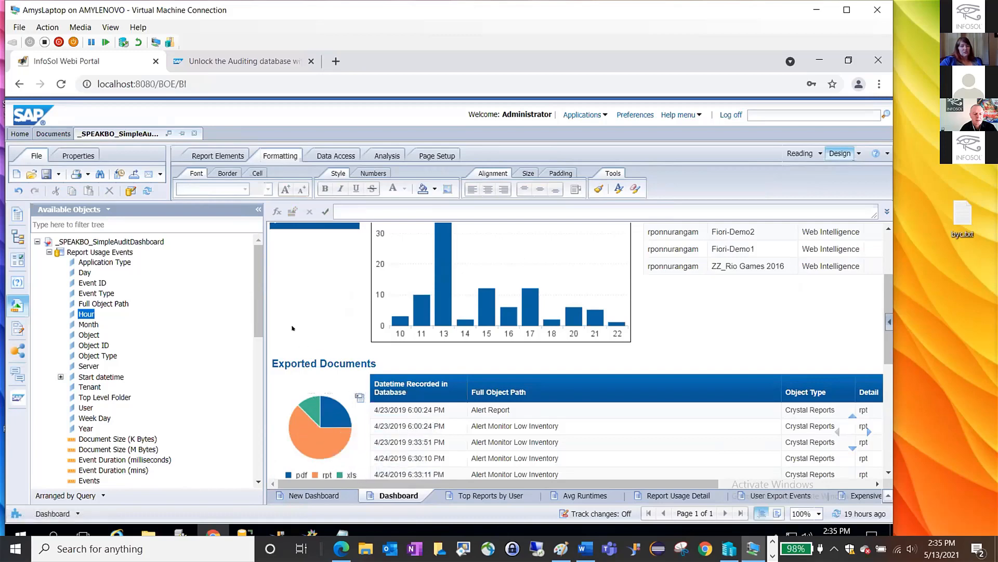
click(305, 494)
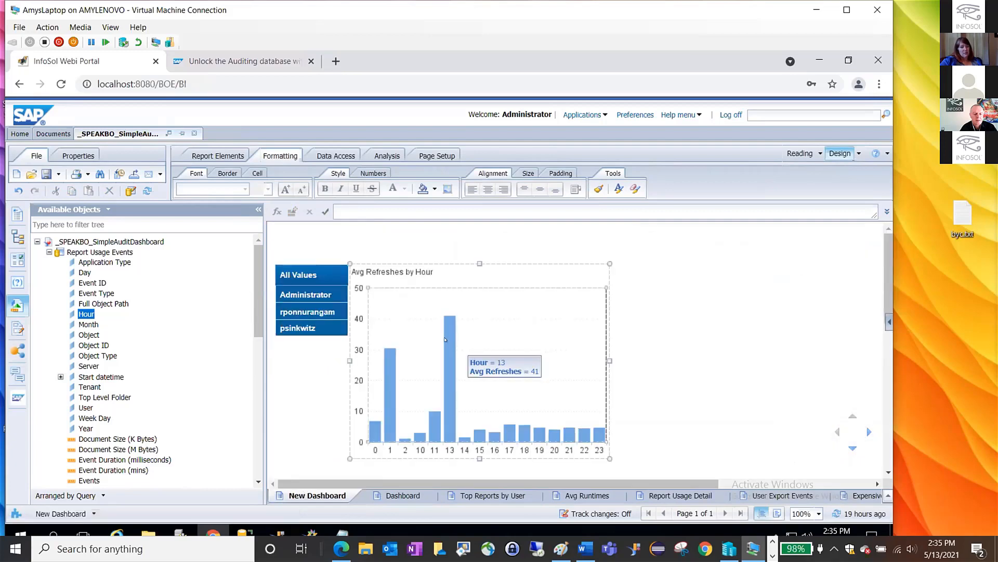
Recolour the bars of the Avg Refreshes by Hour chart with the recently used dark blue as a custom series color.
click(446, 340)
right_click(445, 339)
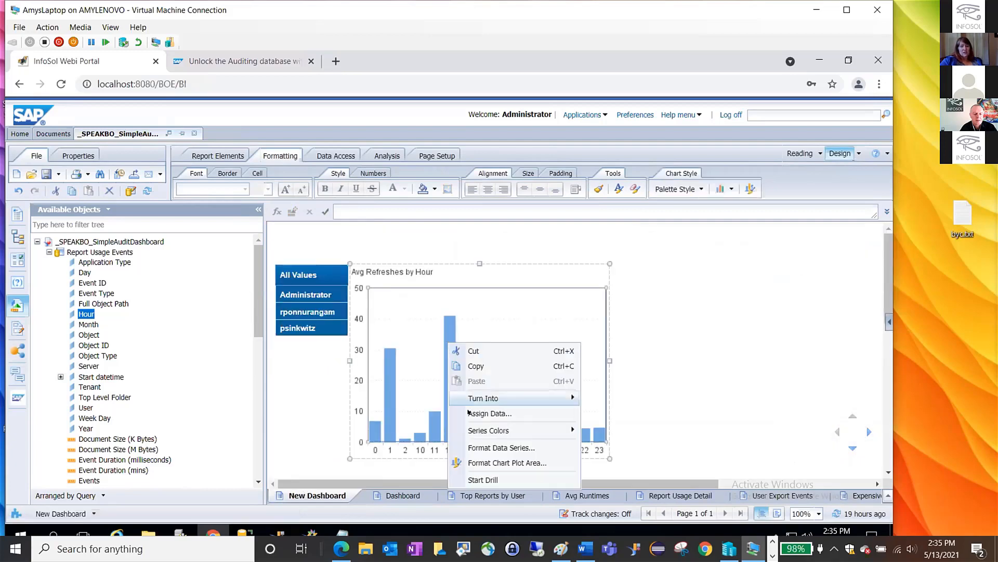
click(472, 450)
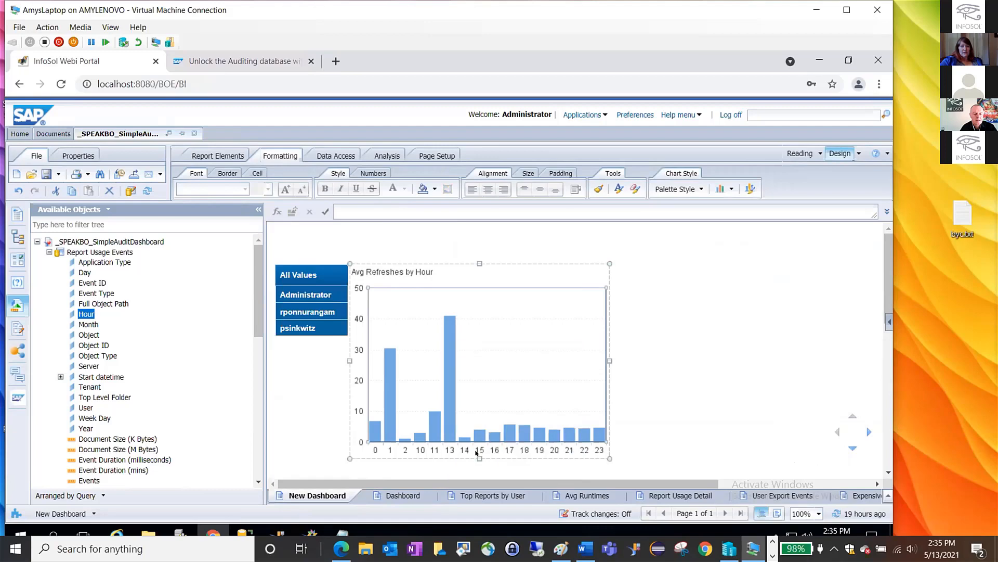
click(377, 264)
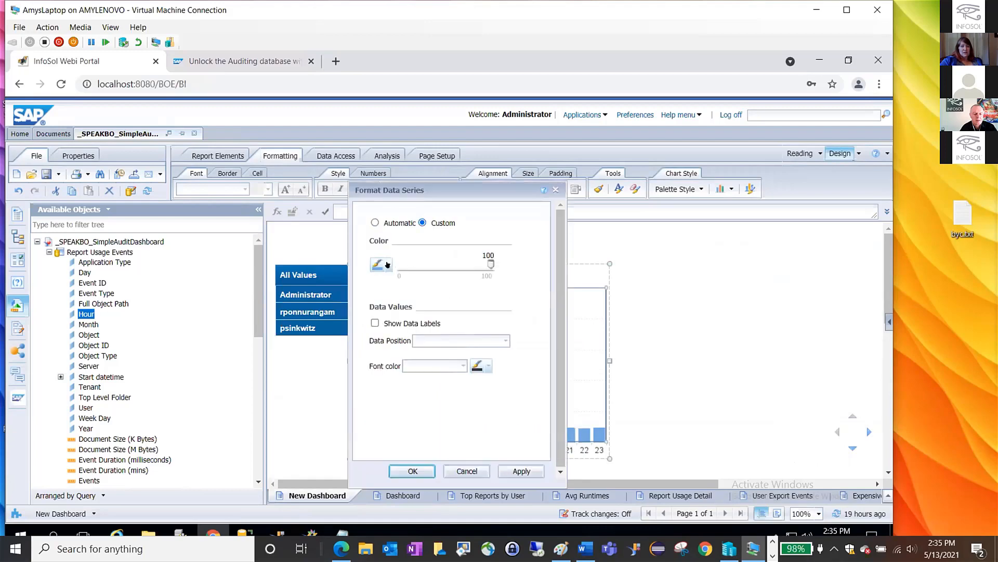
click(388, 265)
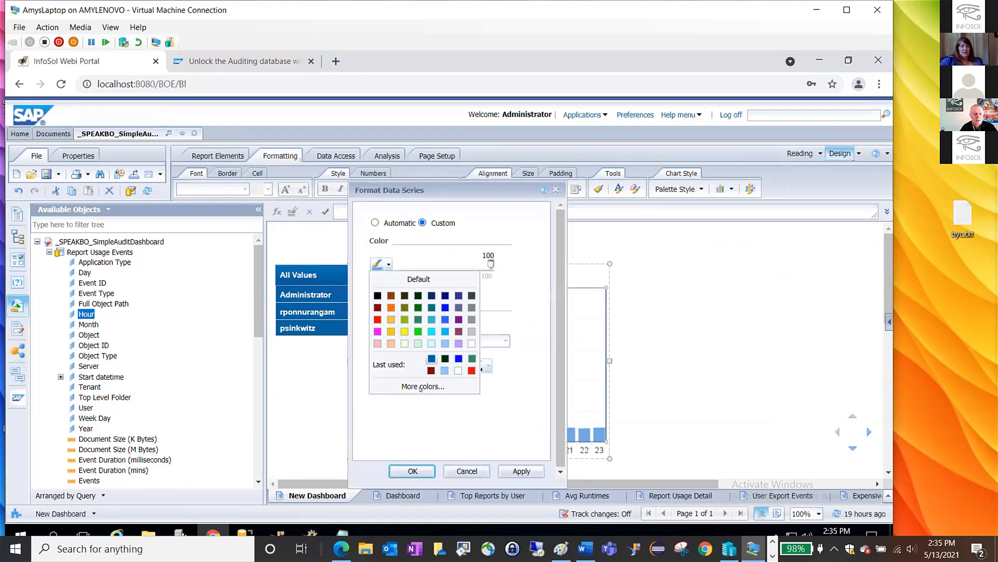
click(431, 358)
click(413, 471)
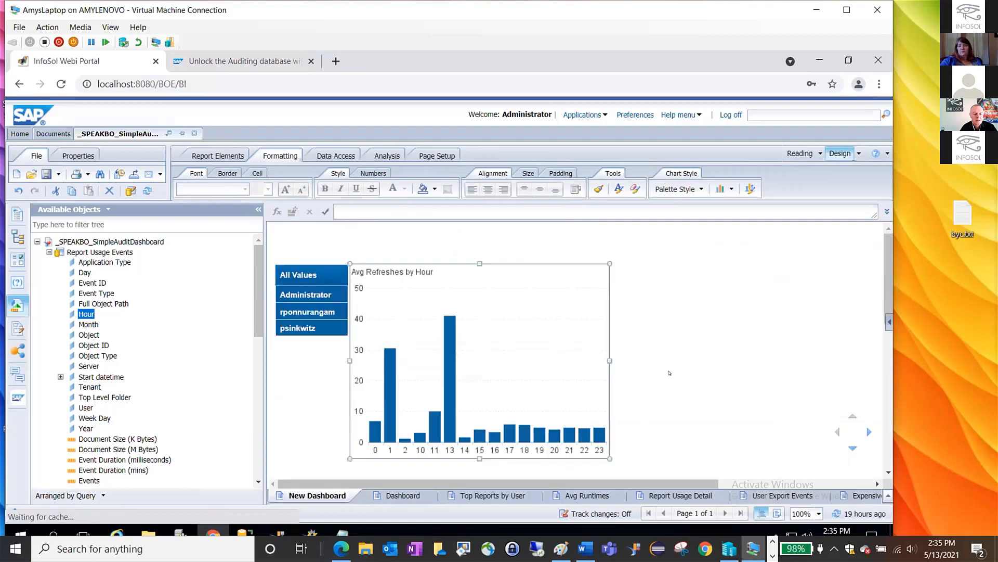
click(669, 373)
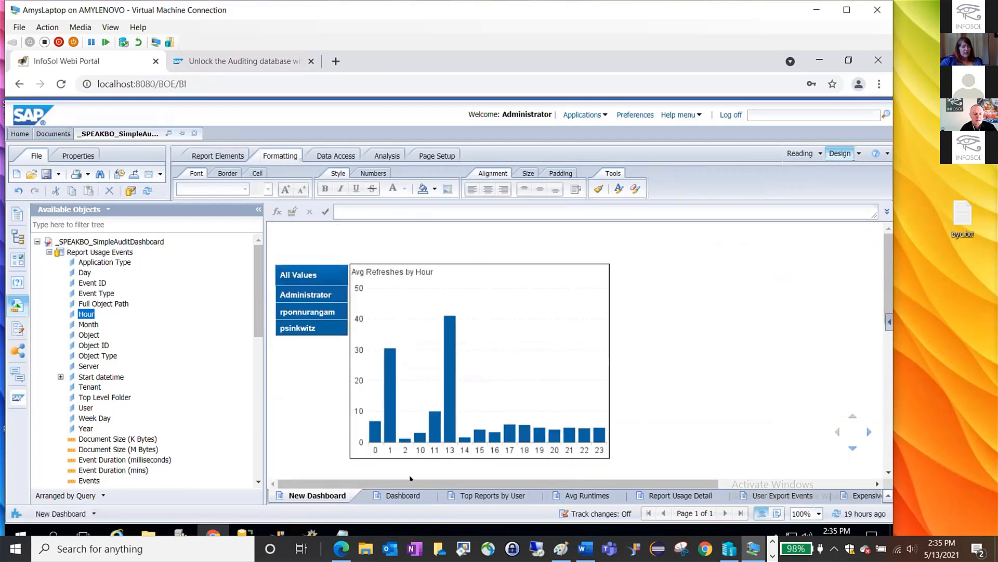
Check the sample Dashboard, then add a table of User, Object, Object Type and Event Duration (milliseconds) to the right of the New Dashboard chart.
click(403, 490)
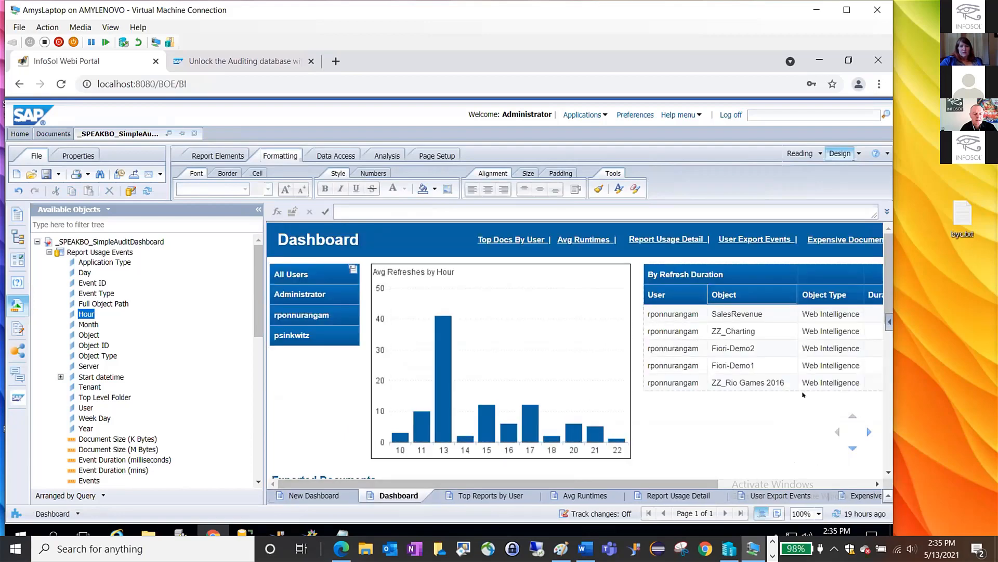
mouse_move(594, 481)
mouse_down()
mouse_move(626, 479)
mouse_move(590, 480)
mouse_up()
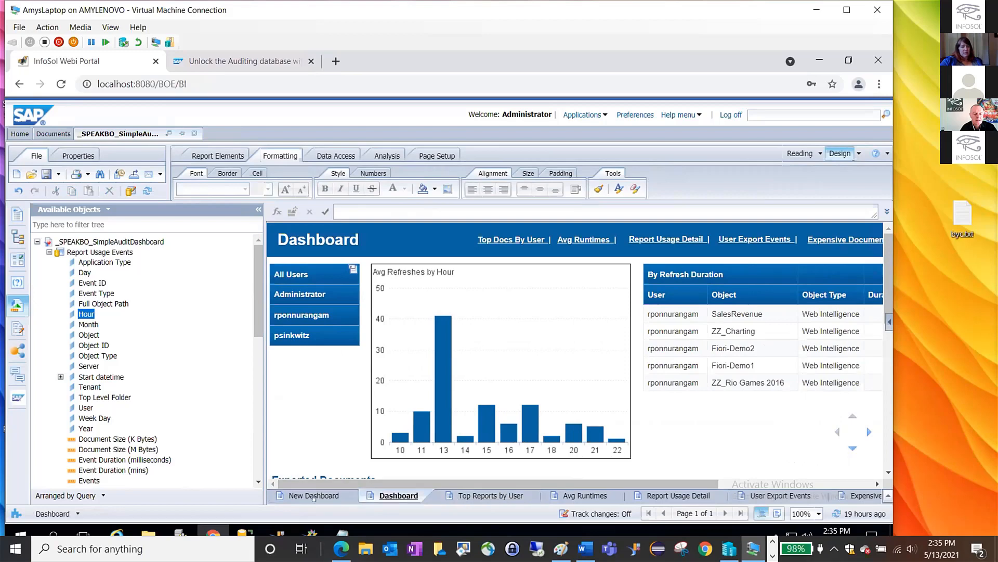
click(312, 495)
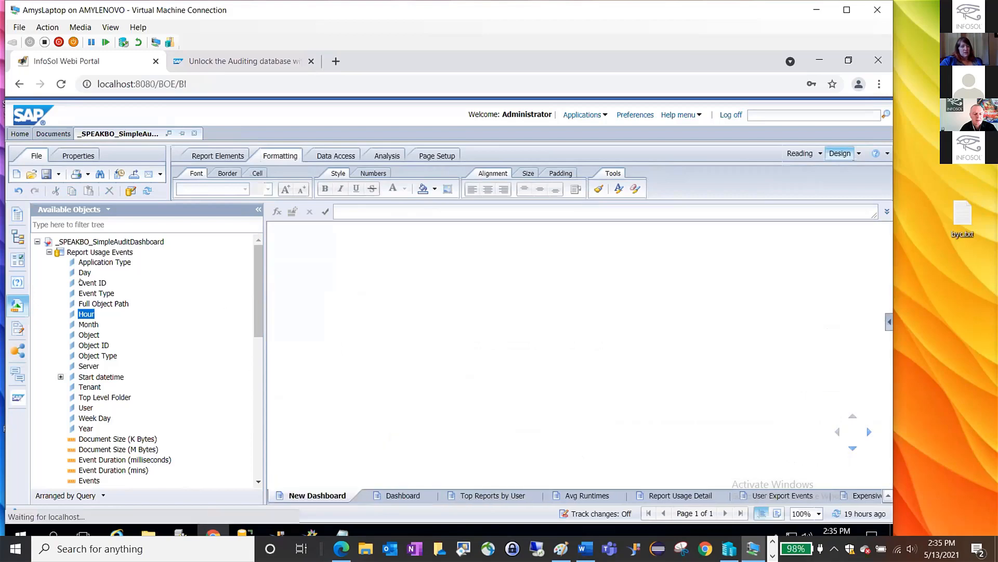
click(87, 407)
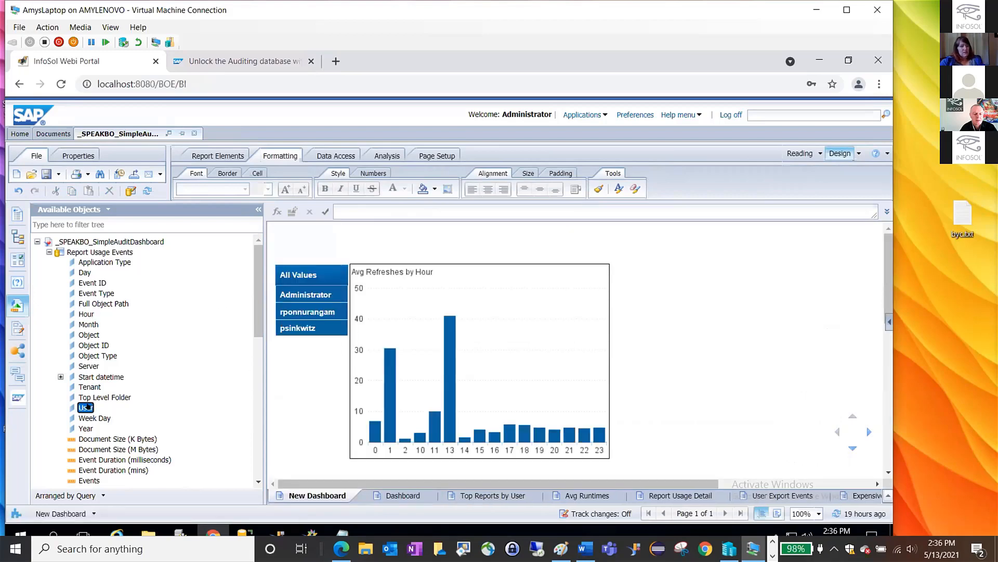
ctrl+click(96, 335)
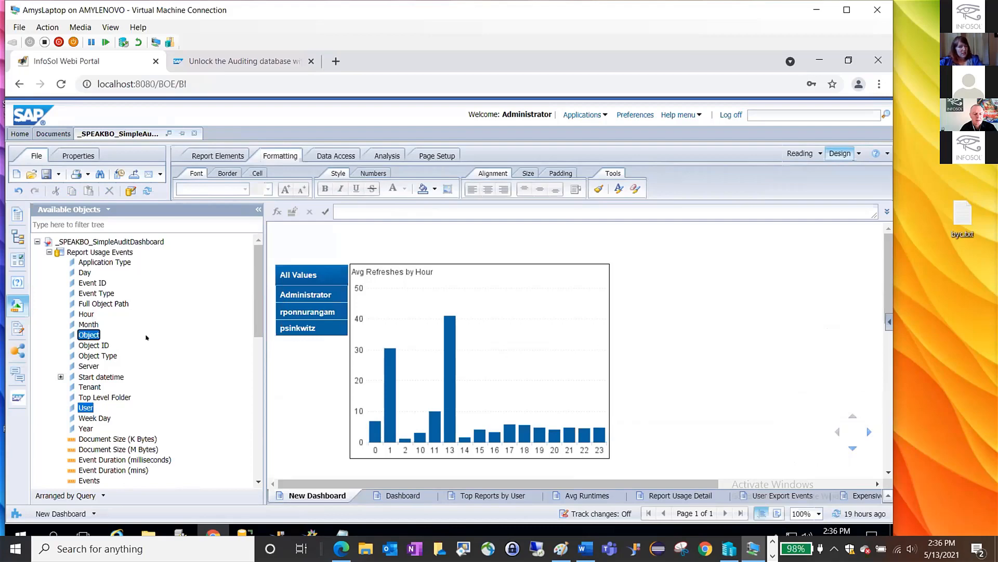
ctrl+click(102, 356)
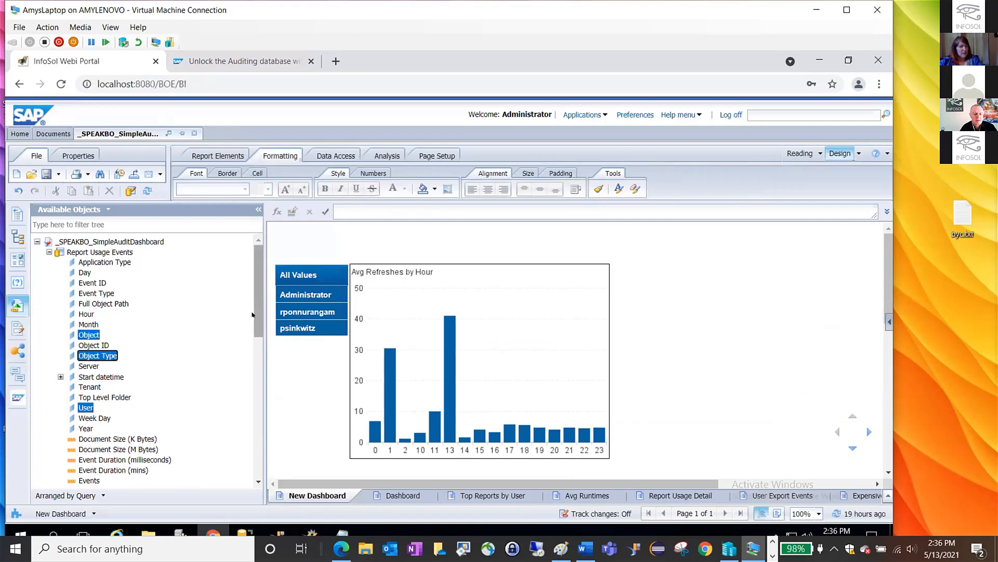
scroll(253, 313, down, 3)
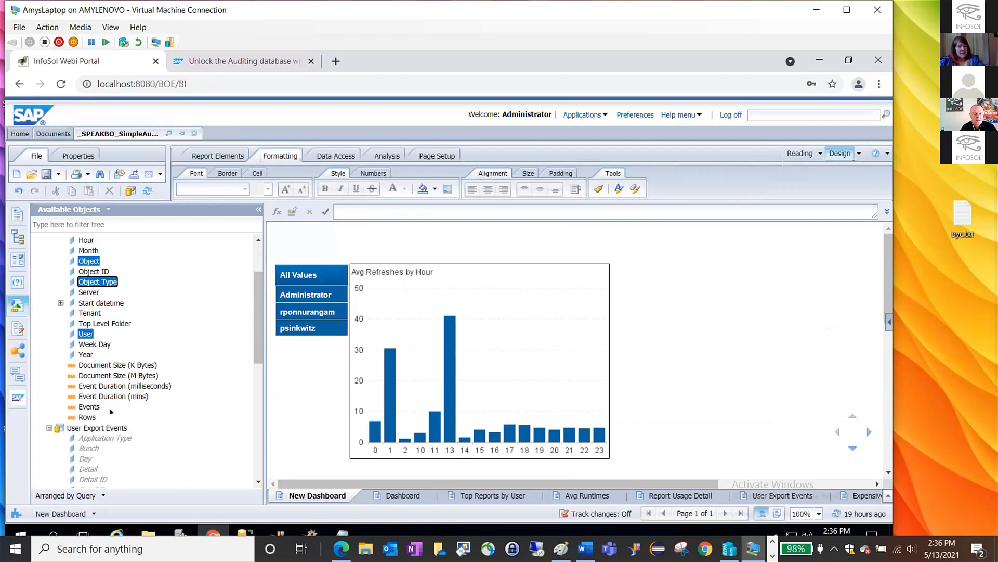
ctrl+click(104, 386)
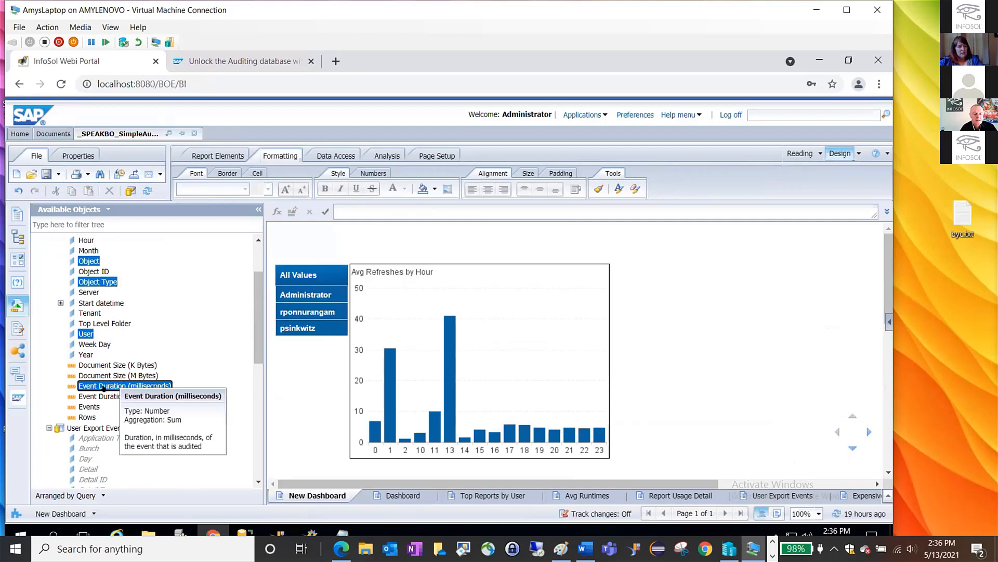
drag(104, 386, 638, 271)
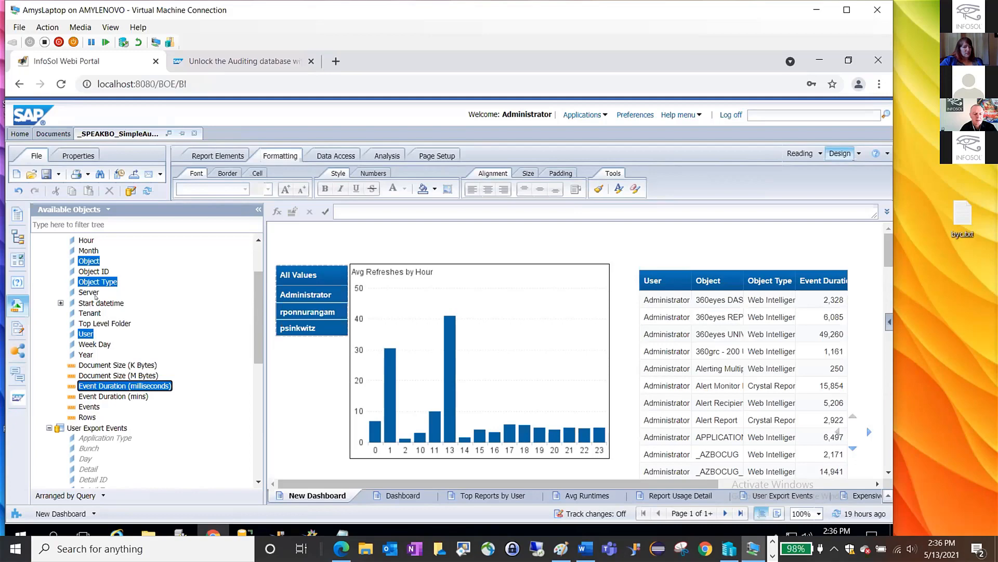
Apply a ranking to the new event duration table that keeps the top 3 based on Avg Refreshes, ranked by User.
mouse_move(94, 298)
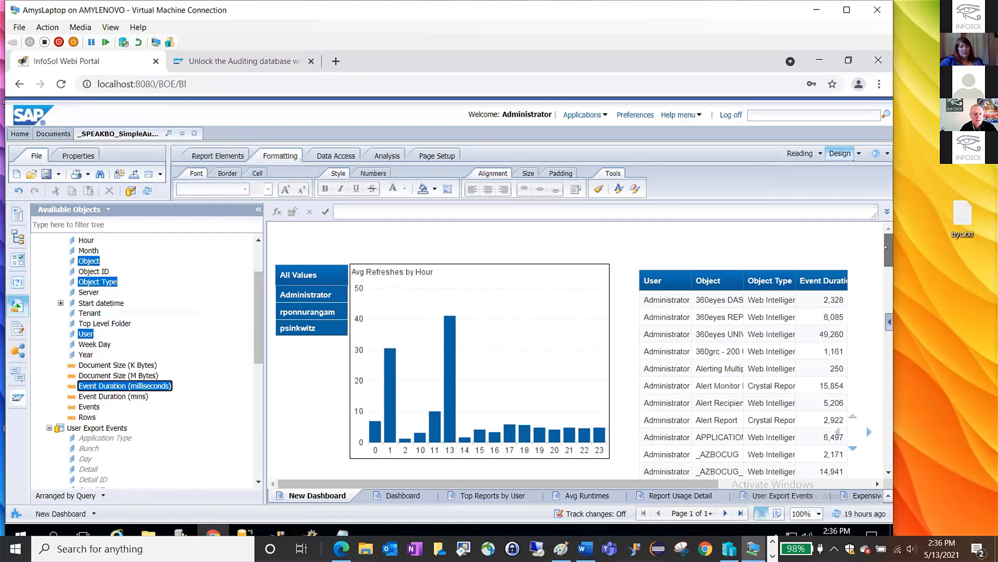
scroll(886, 270, down, 1)
scroll(886, 270, down, 10)
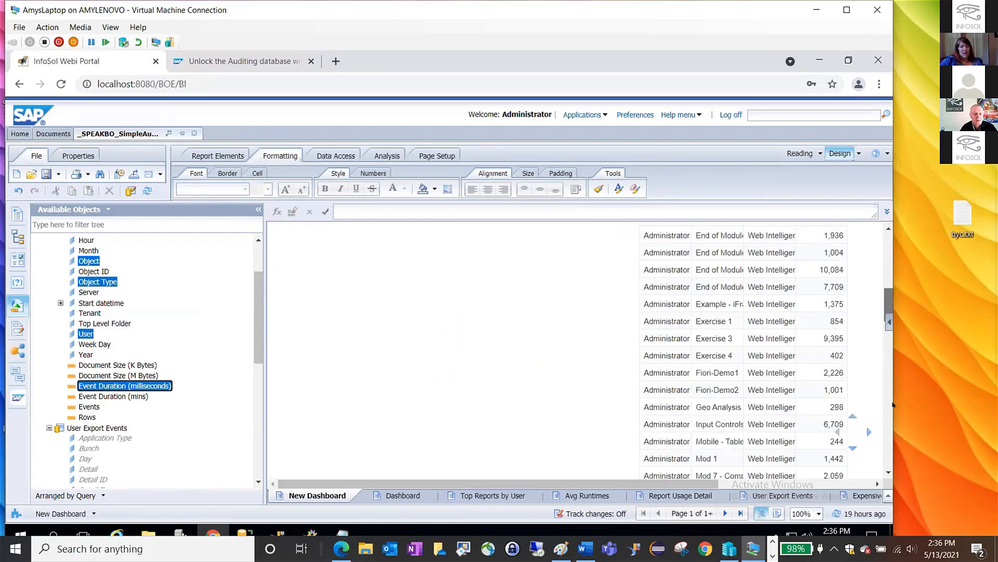
scroll(886, 347, up, 10)
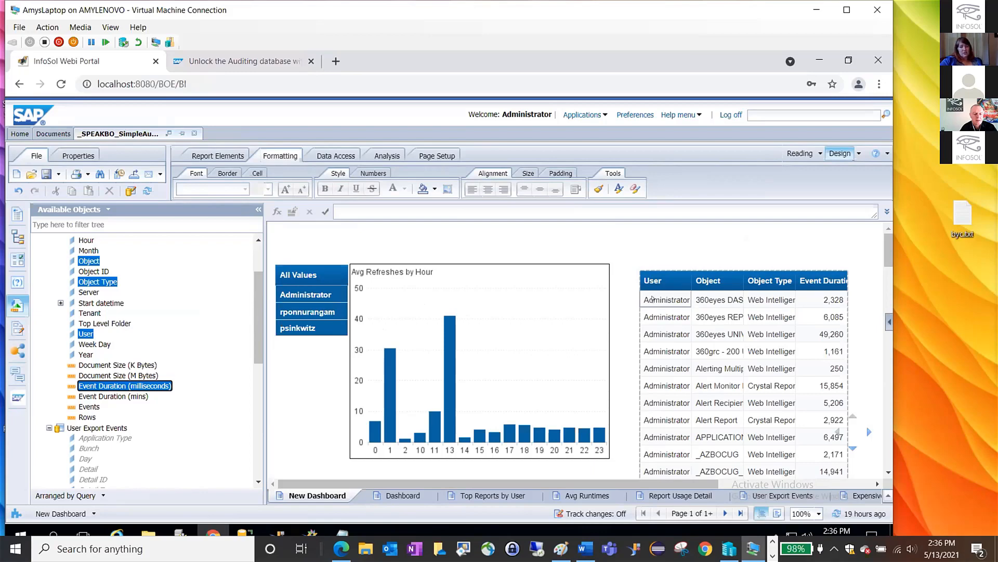
click(652, 298)
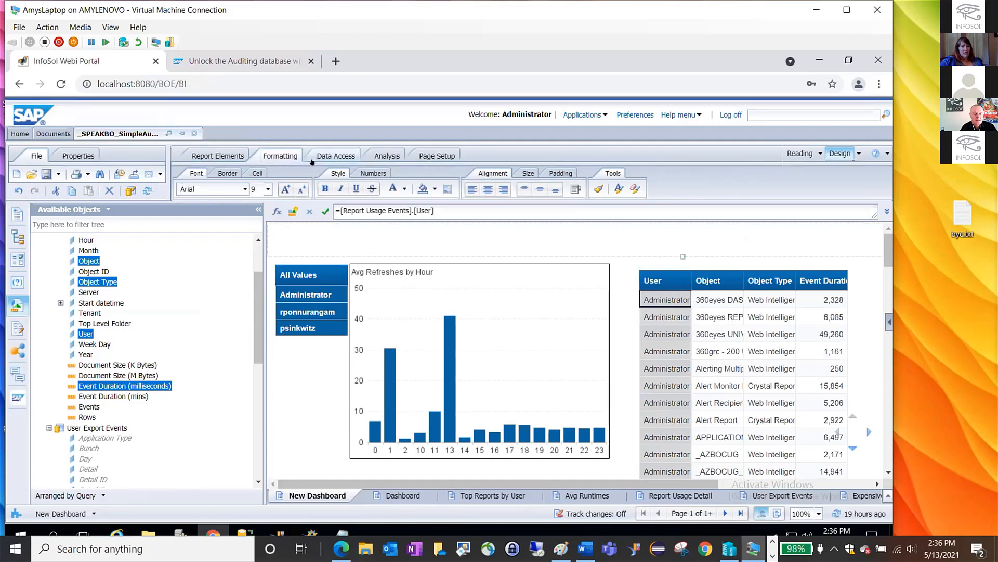
click(386, 155)
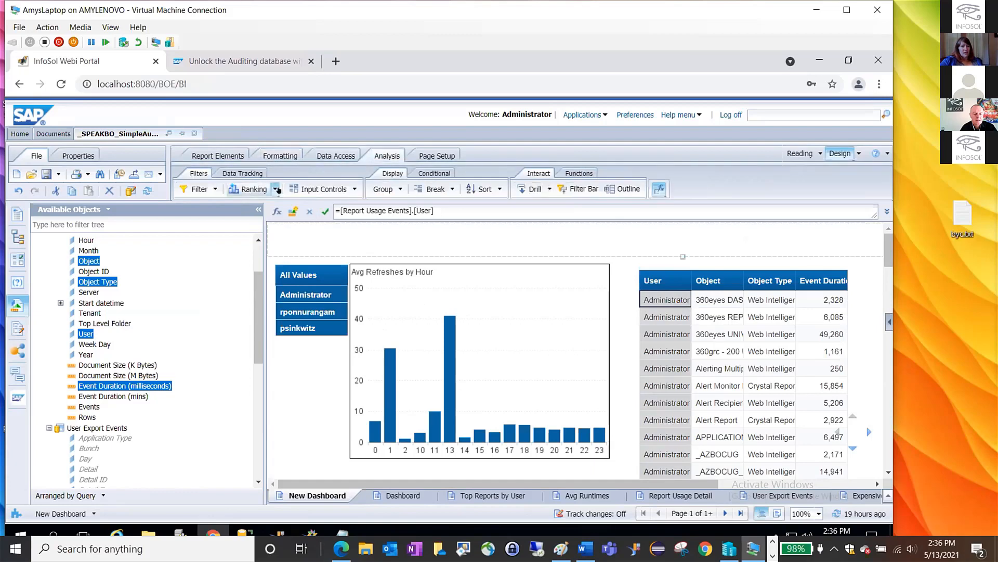
click(274, 188)
click(264, 206)
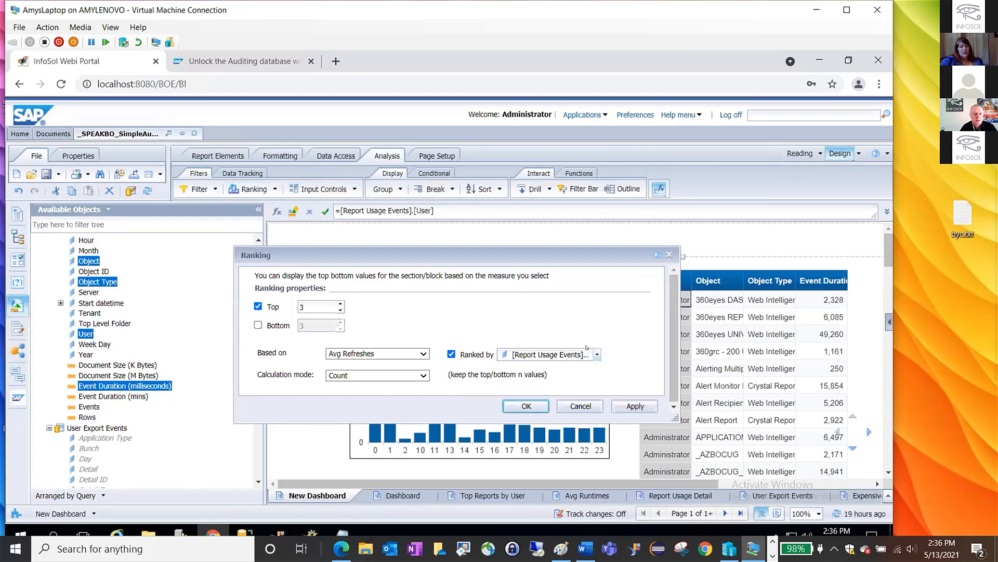
click(595, 354)
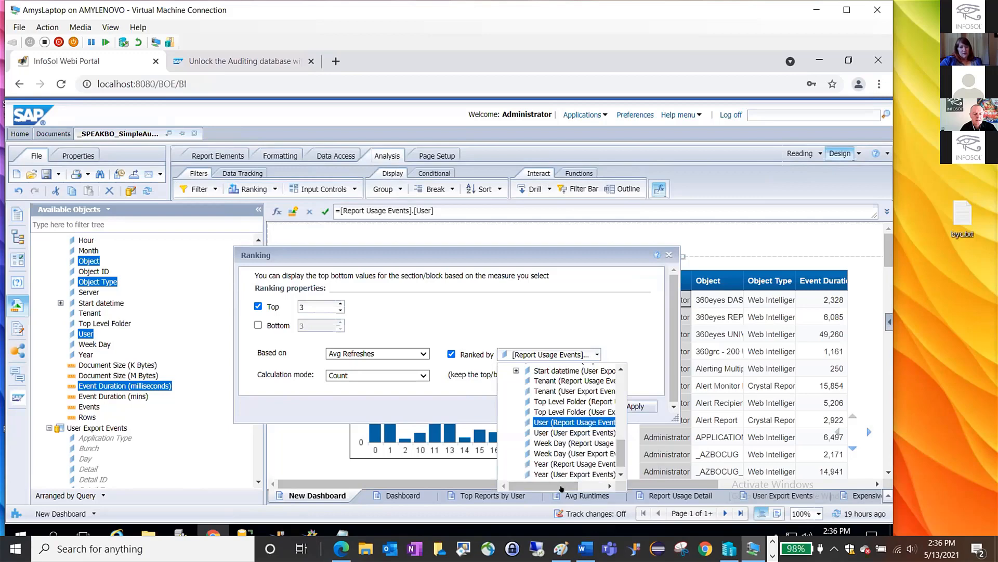
click(545, 422)
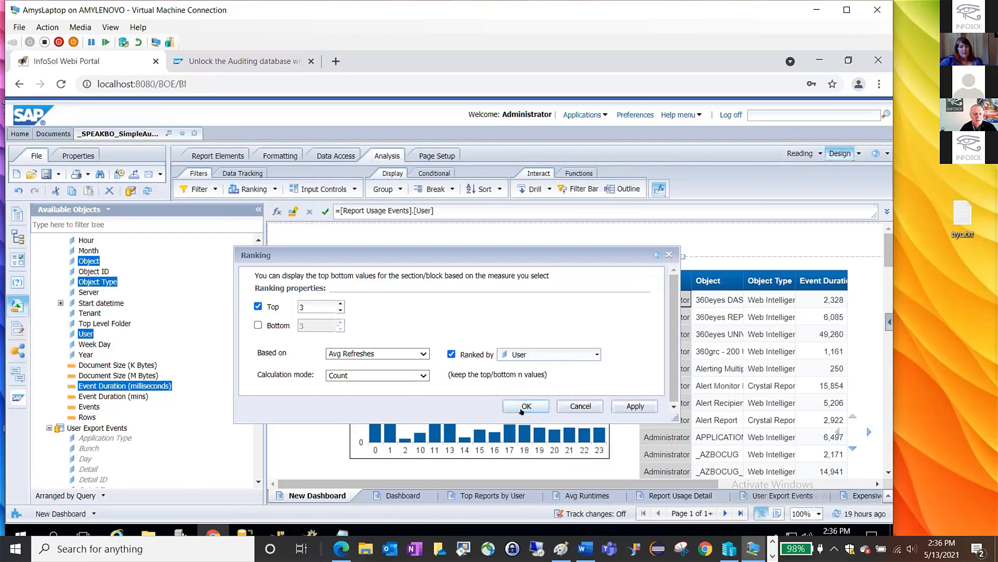
click(526, 407)
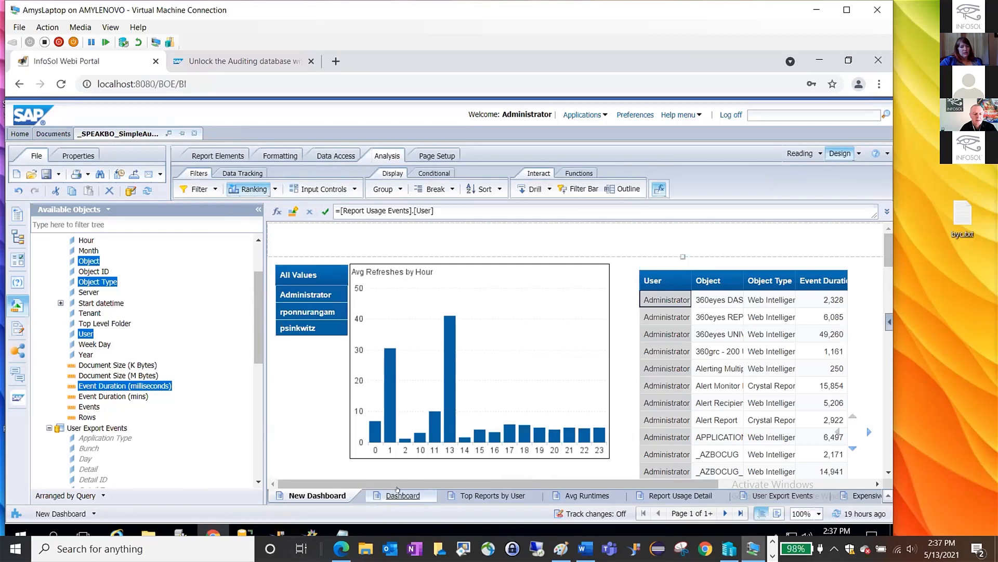
Check the ranking settings of the By Refresh Duration table on the sample Dashboard, and return to the New Dashboard report.
click(399, 495)
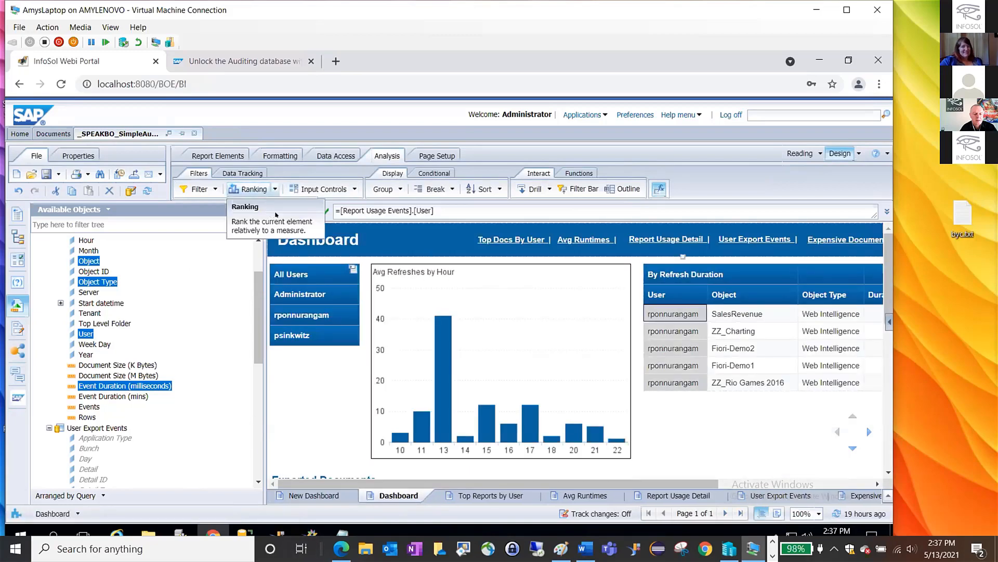
click(269, 189)
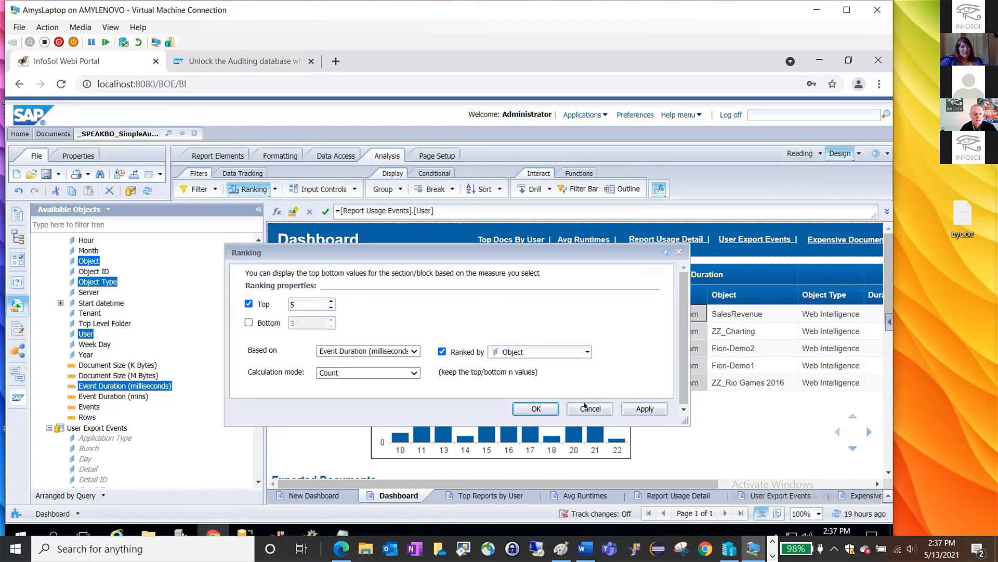
click(587, 407)
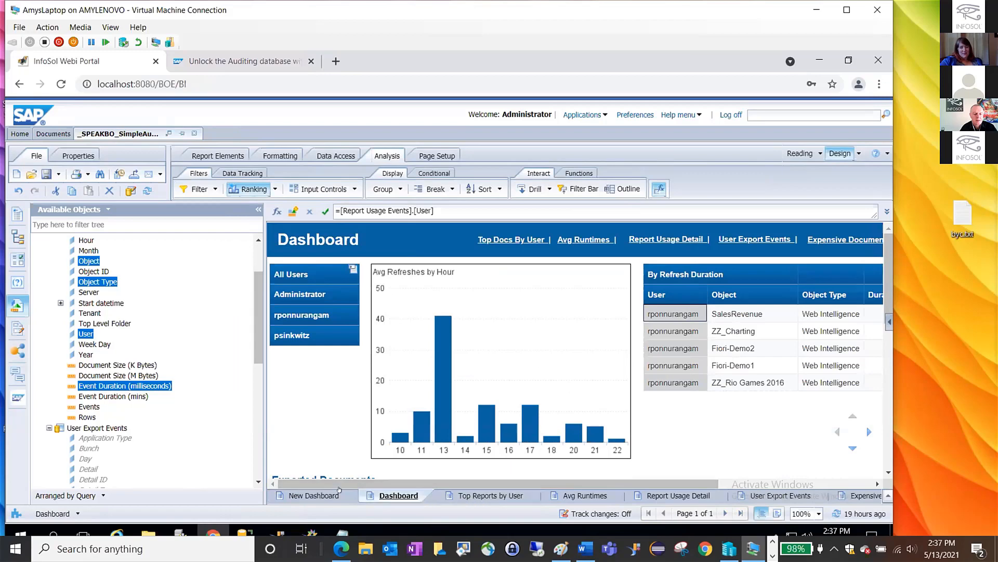
click(322, 495)
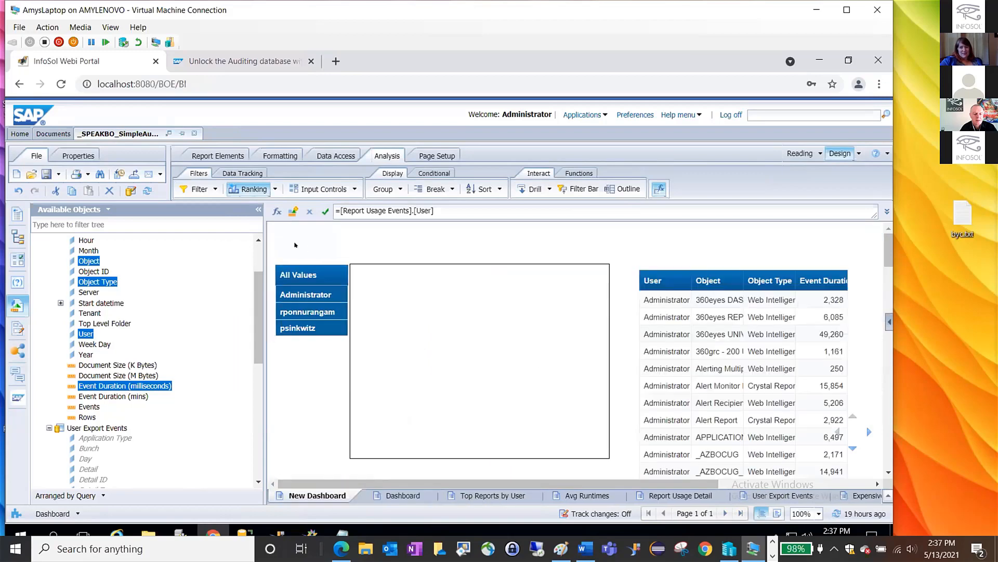
Edit the New Dashboard table's ranking so it is based on Event Duration (milliseconds) from Report Usage Events.
click(276, 188)
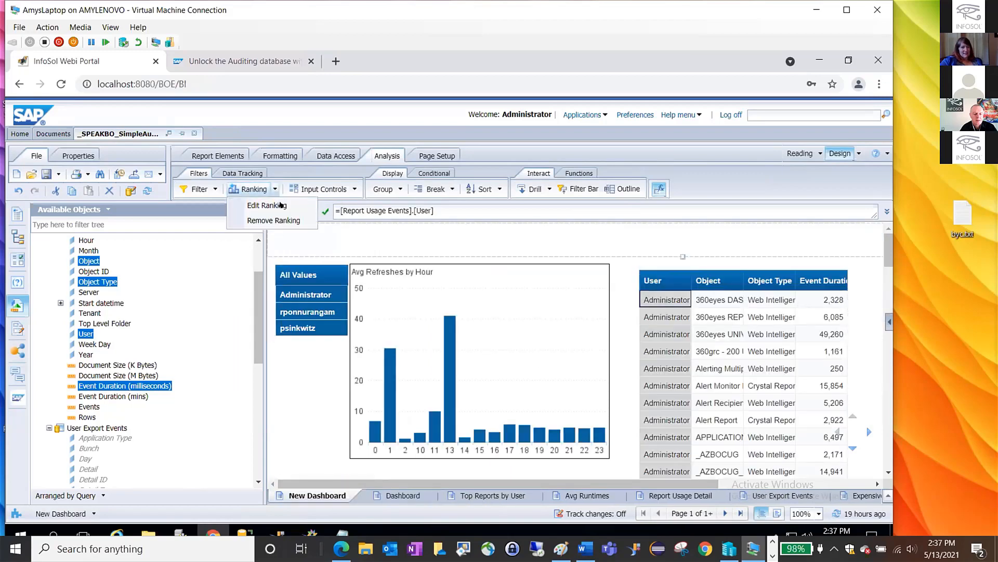
click(254, 206)
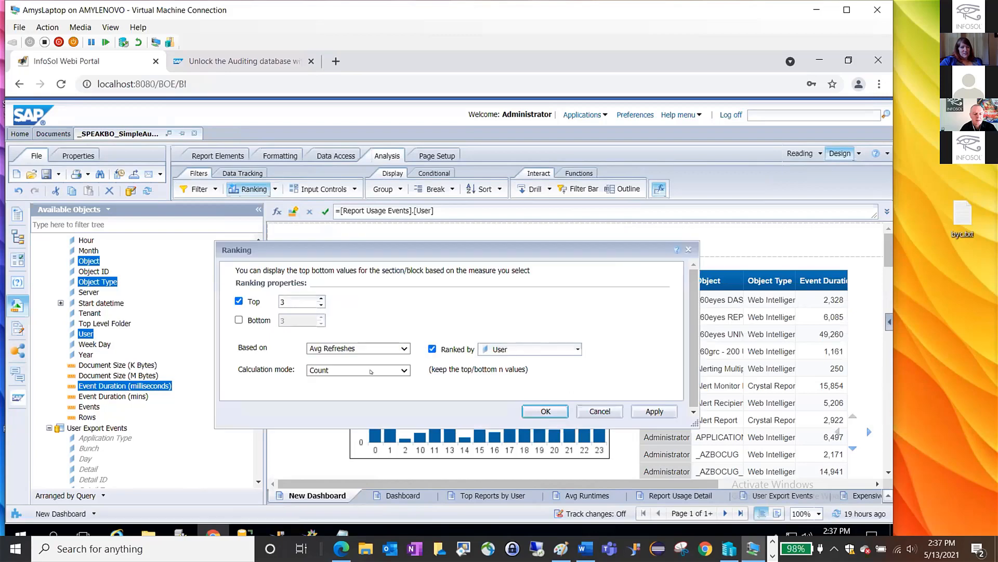
click(359, 348)
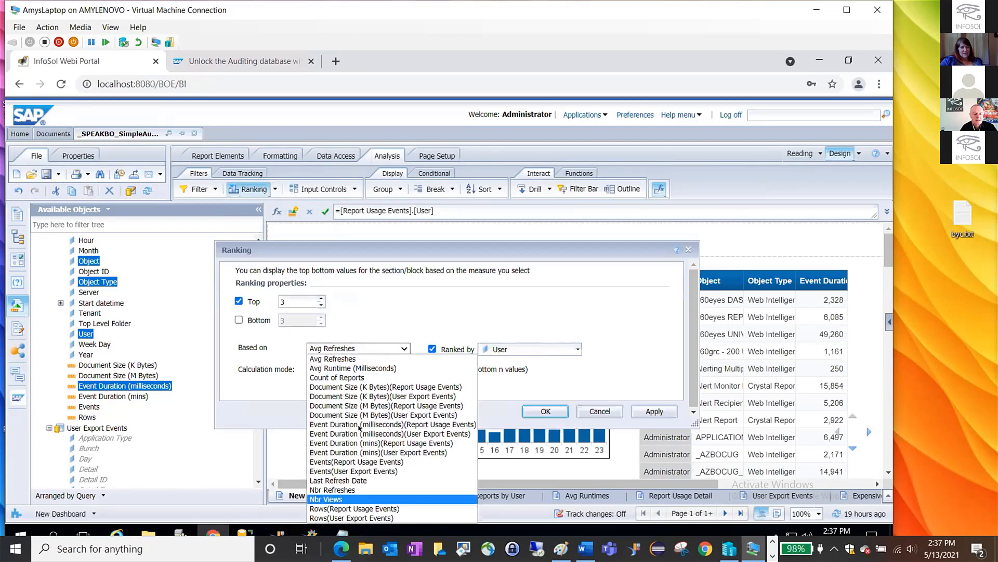
click(570, 349)
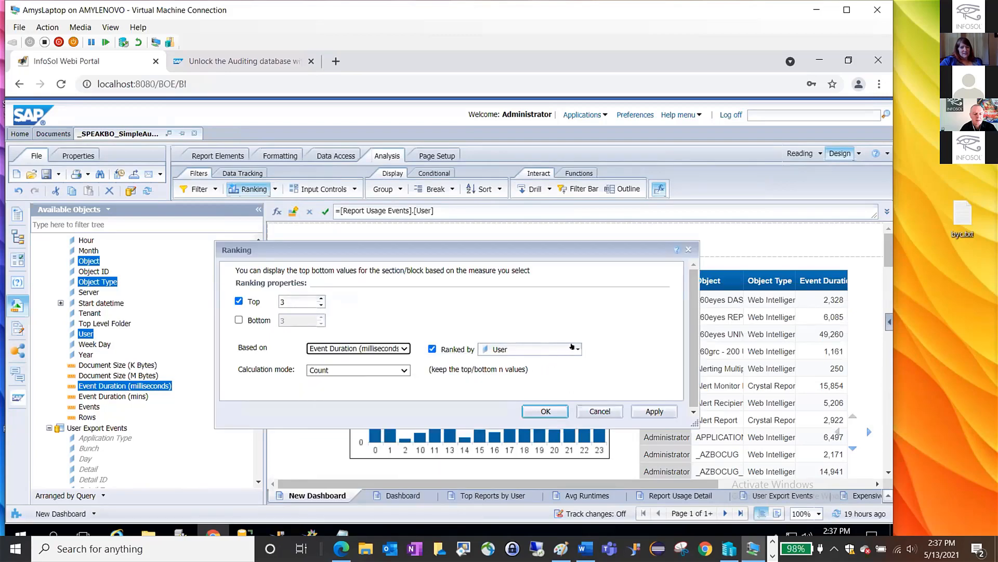
click(572, 347)
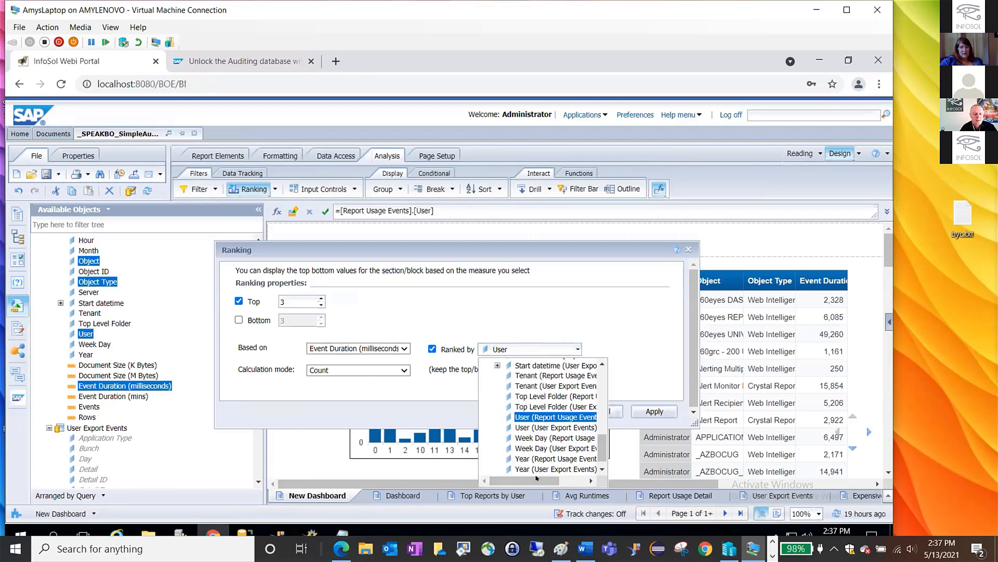
click(592, 348)
click(554, 413)
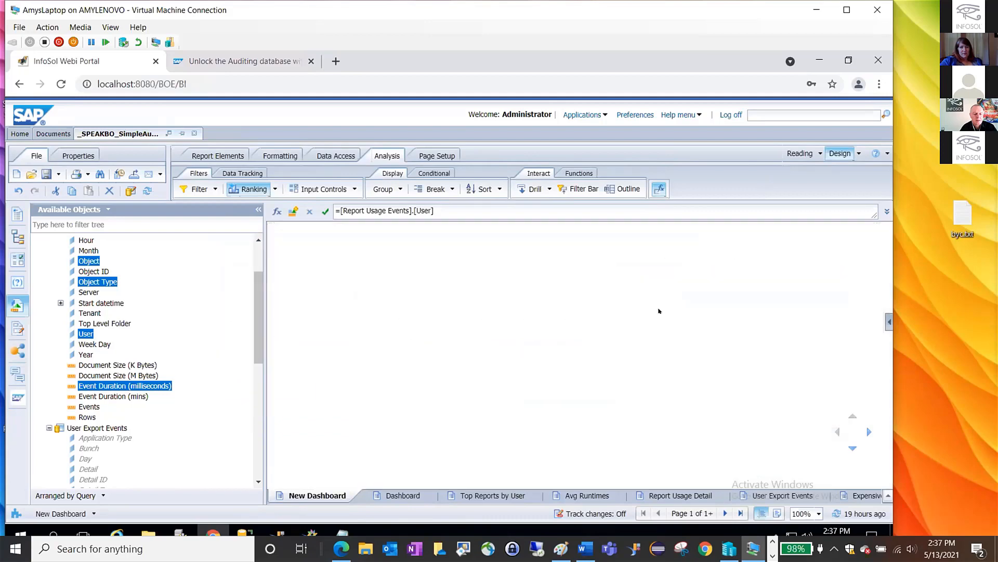
Review the sample table's ranking again to see which dimension it is ranked by, and go back to New Dashboard.
click(404, 496)
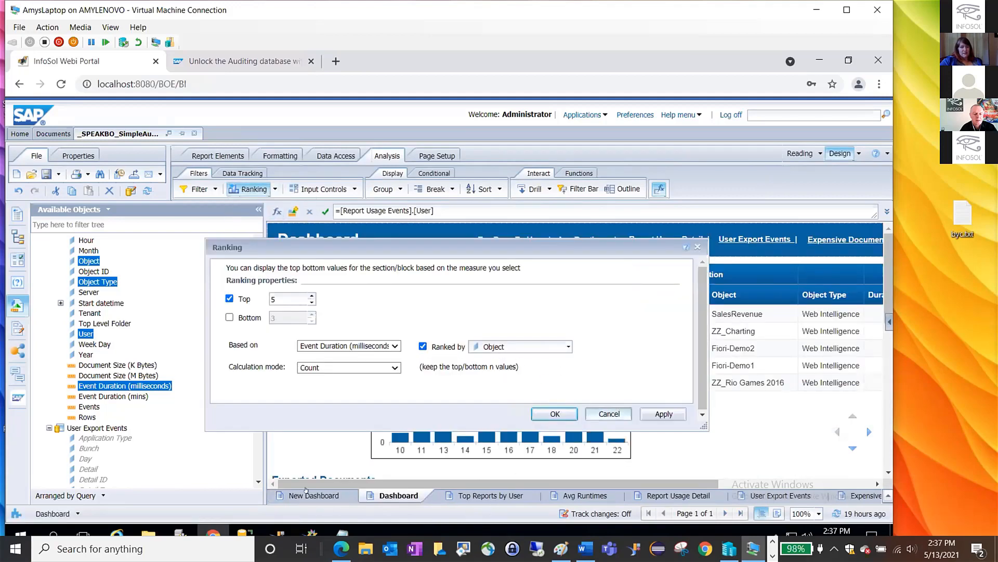
click(609, 414)
click(314, 495)
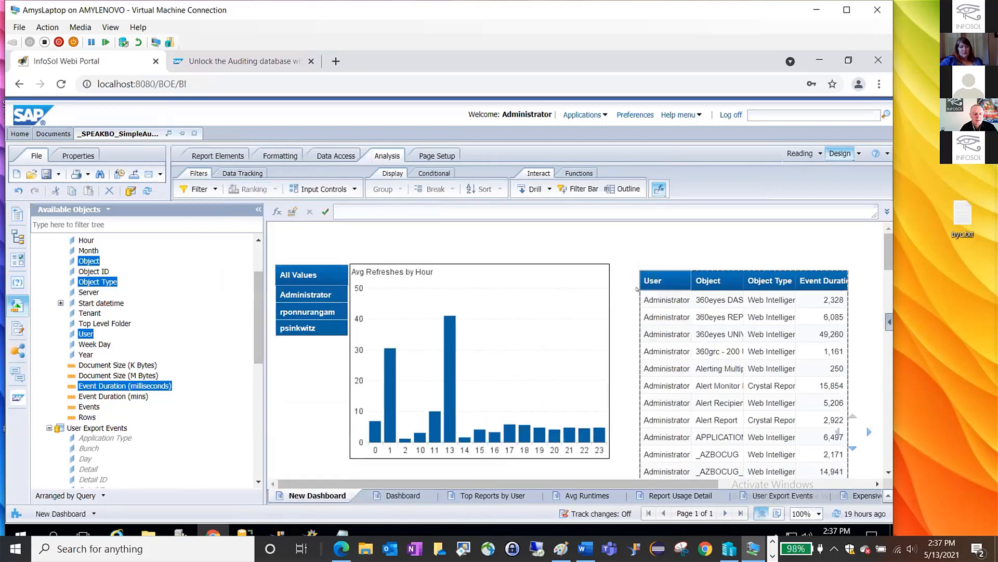
Change the New Dashboard event duration table's ranking to be ranked by Object.
click(666, 300)
click(274, 189)
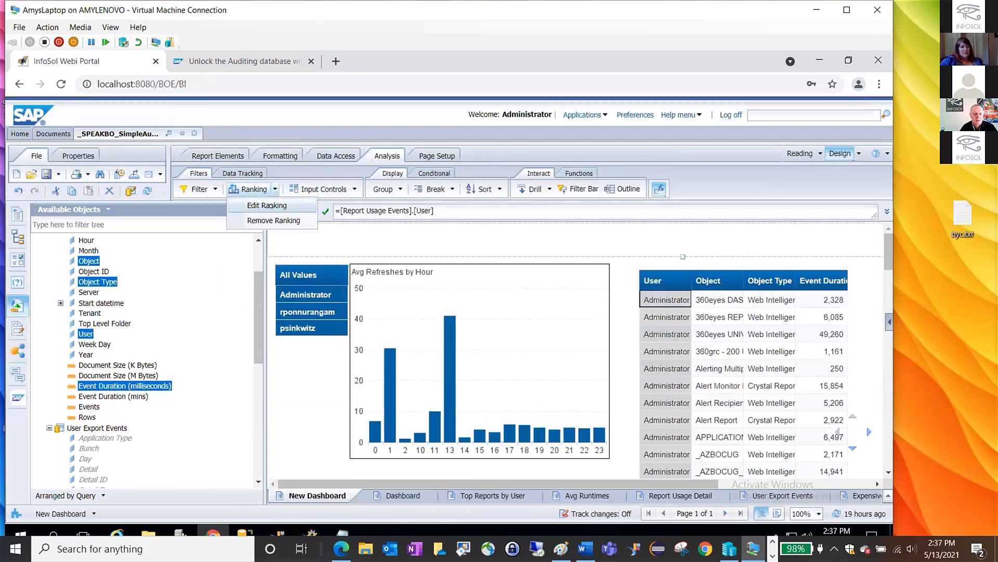
click(263, 203)
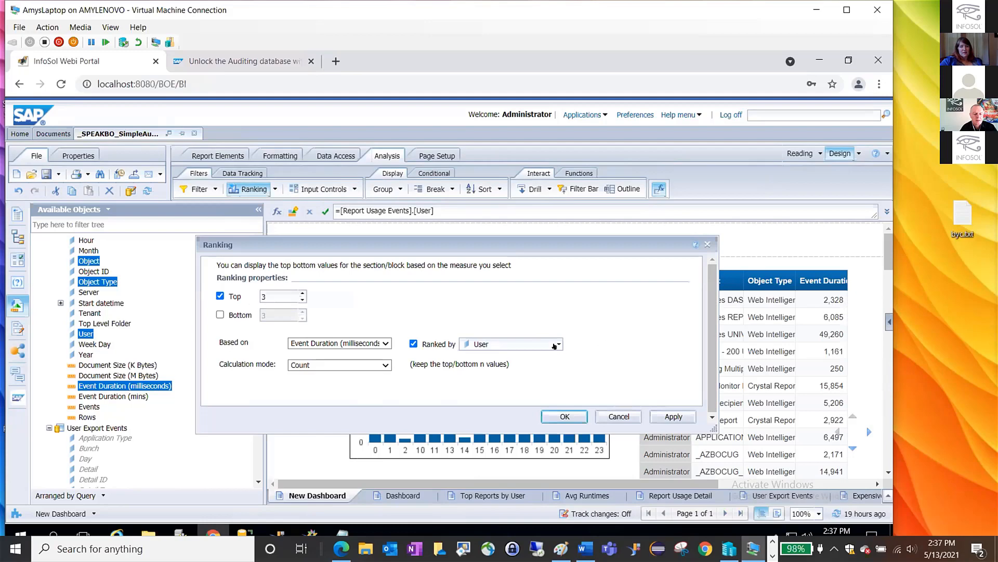
click(559, 344)
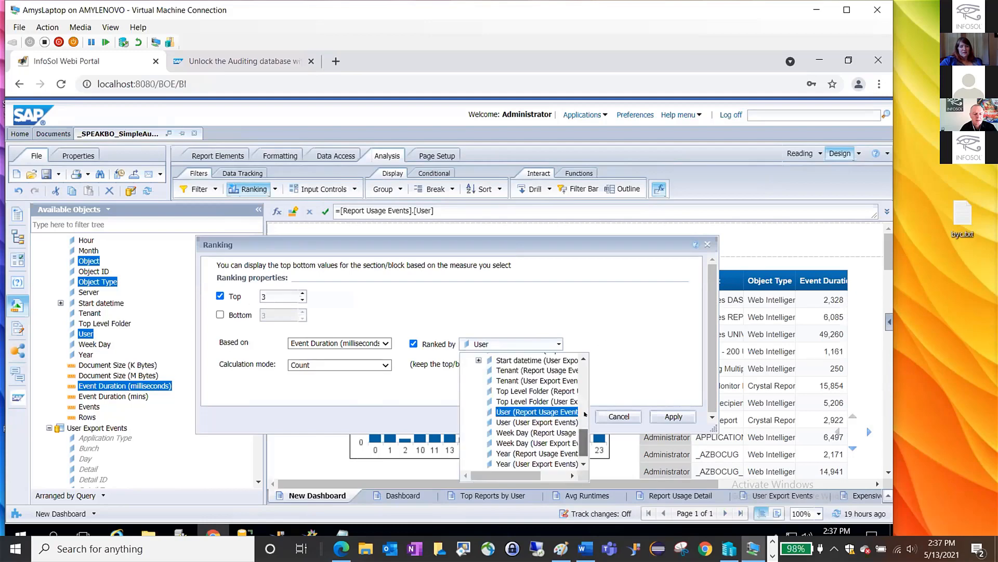
scroll(554, 364, up, 4)
click(554, 366)
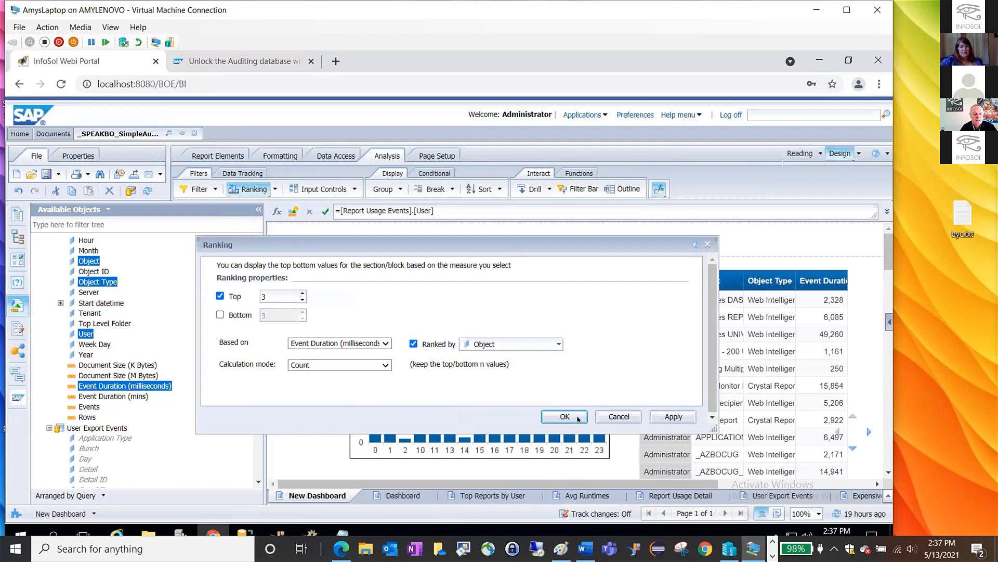
click(565, 417)
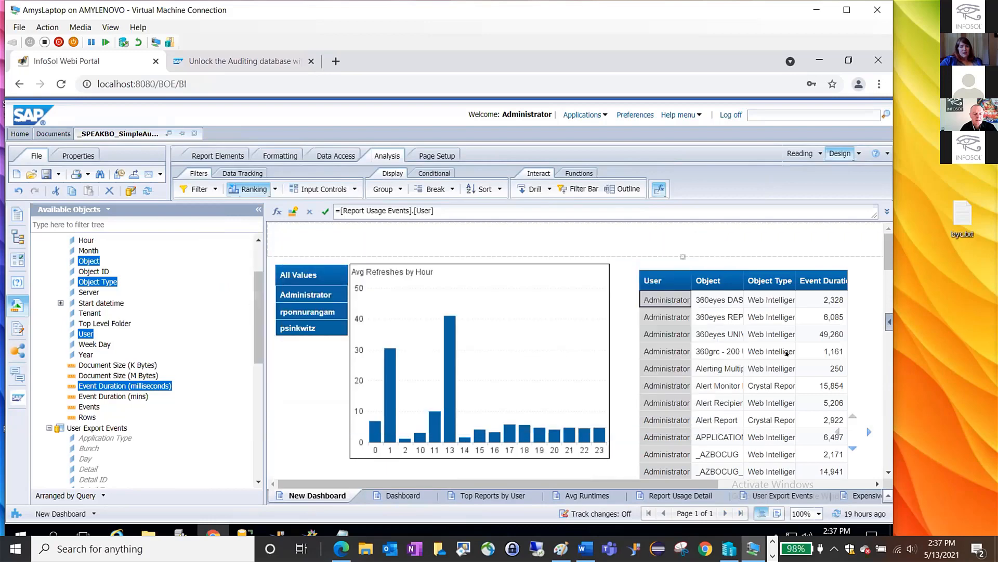
Widen the User, Object and Object Type columns of the ranked table so their contents fit.
double_click(691, 281)
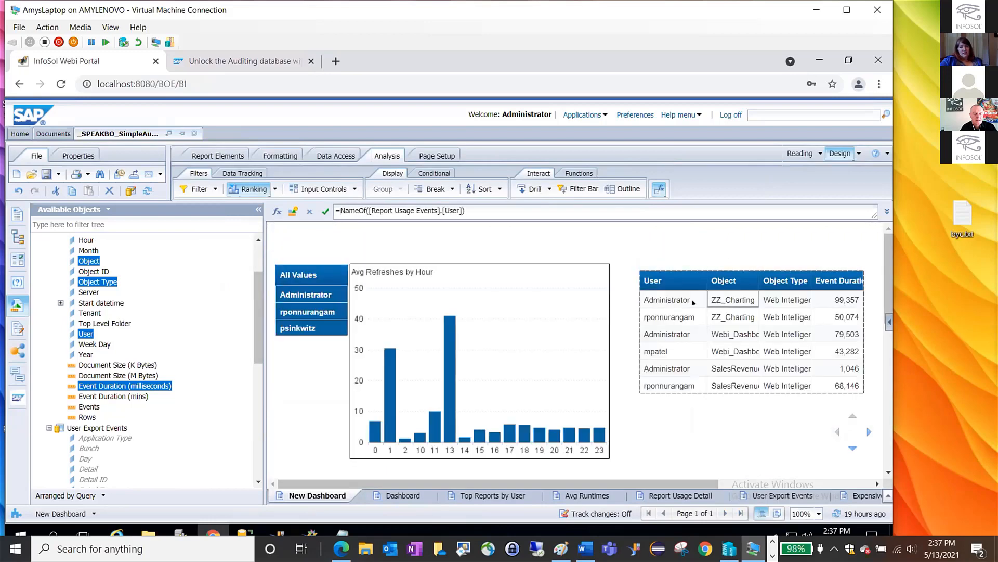
drag(759, 302, 818, 297)
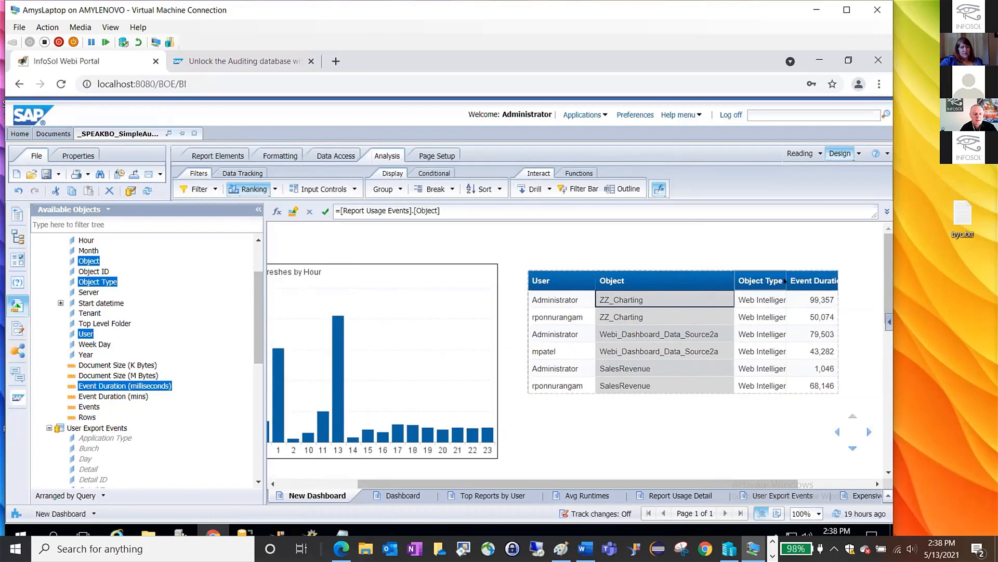
double_click(780, 279)
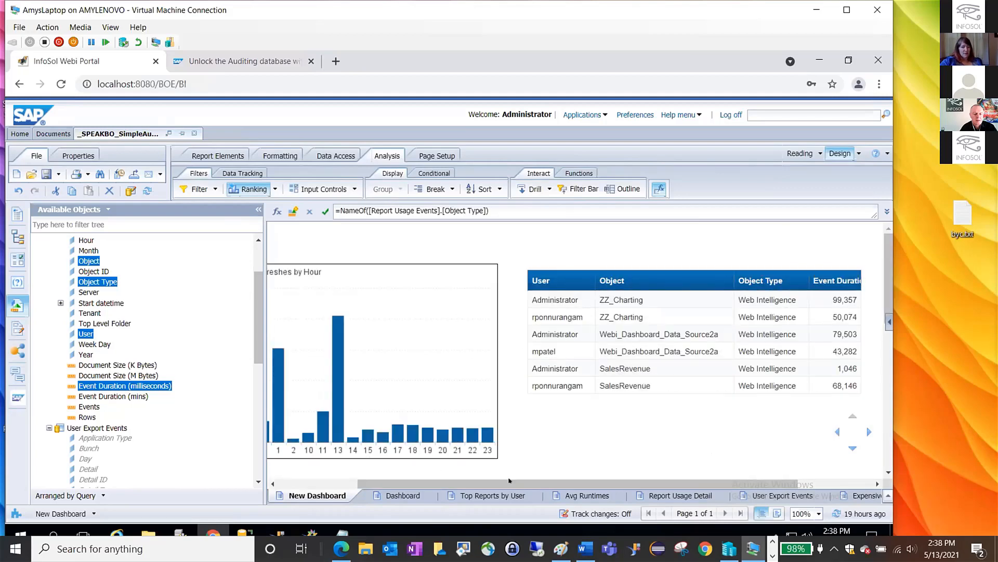
click(841, 298)
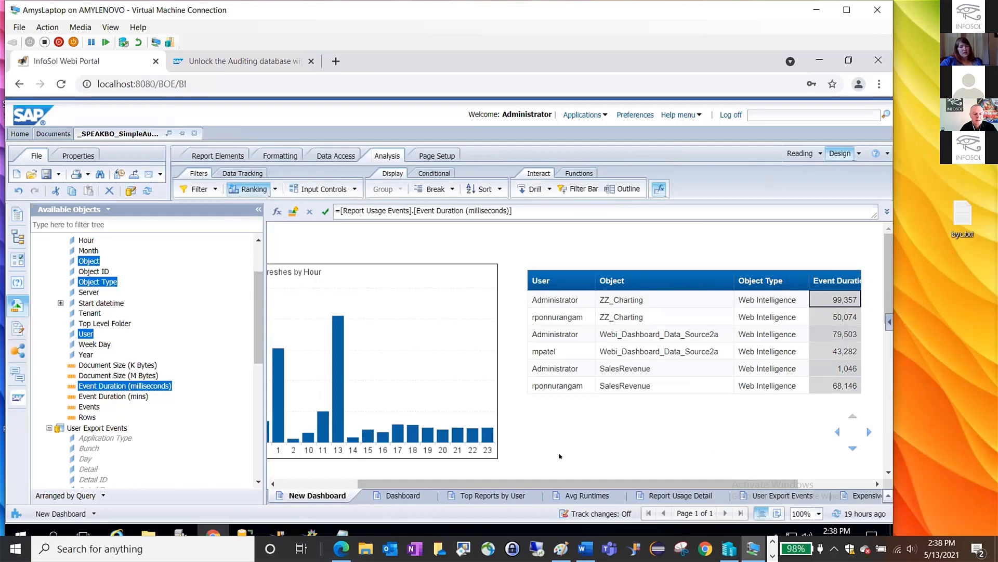
Add a table of Detail Type and Document Size (K Bytes) from User Export Events below the Avg Refreshes by Hour chart.
drag(370, 483, 290, 481)
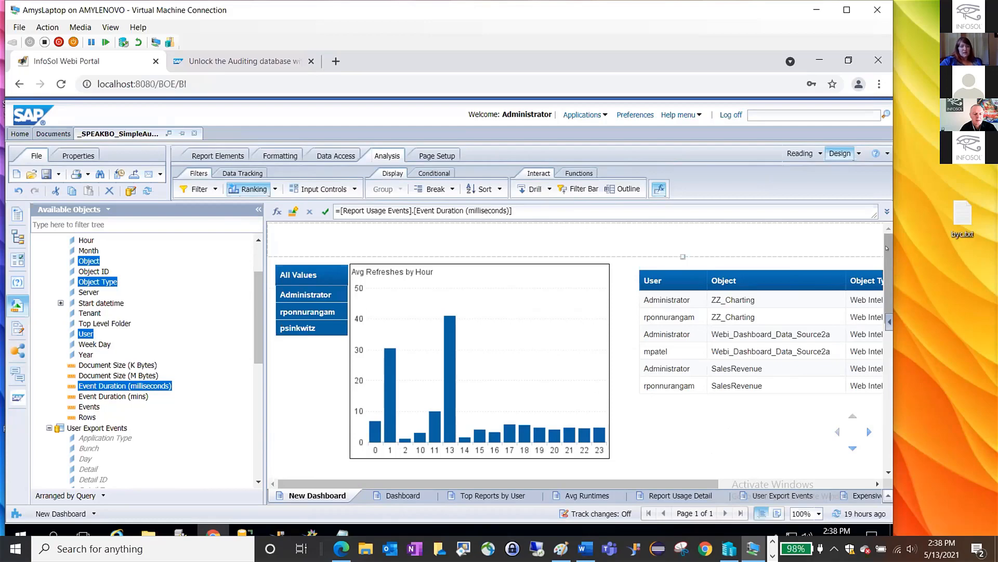
drag(887, 248, 876, 329)
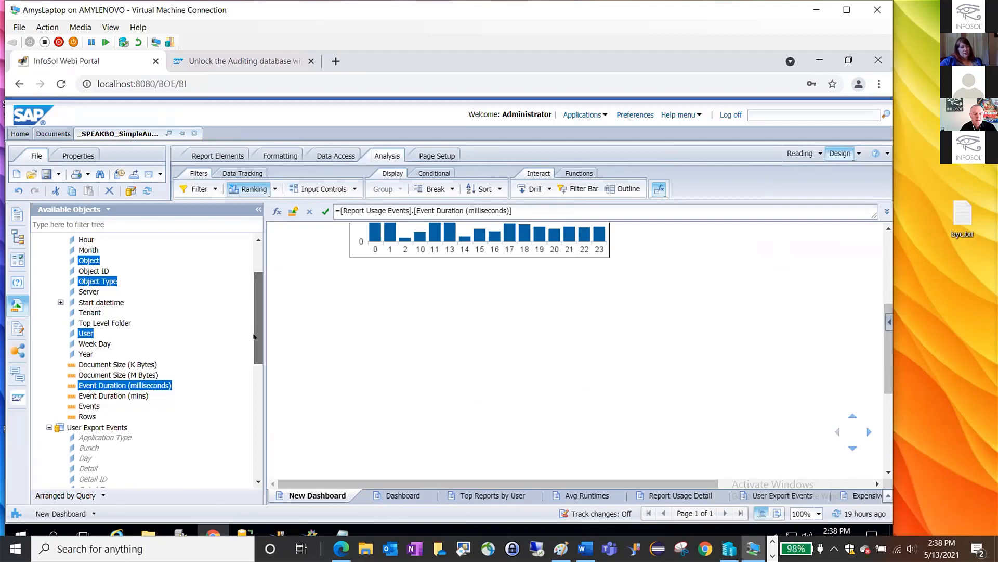
scroll(259, 364, down, 5)
scroll(260, 382, down, 3)
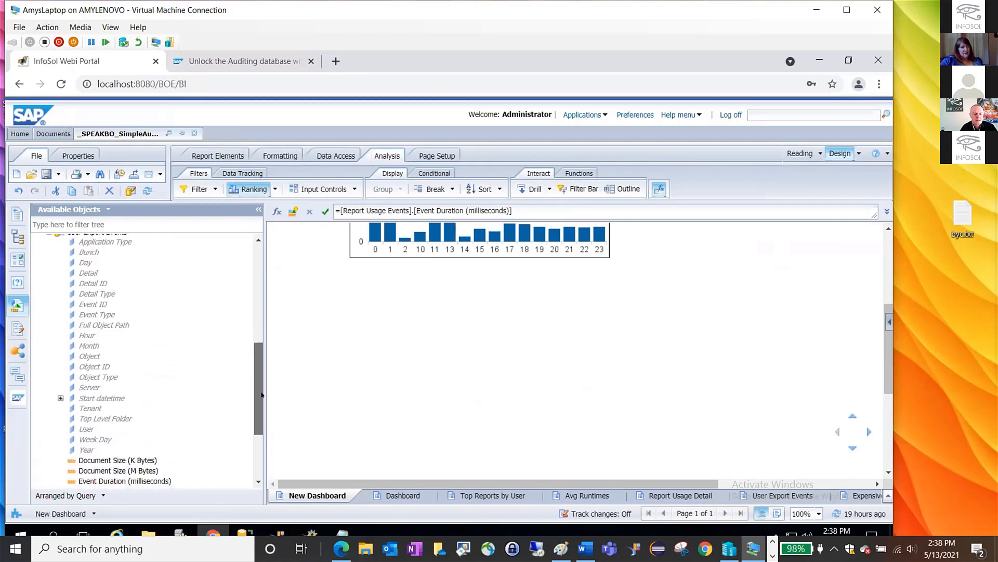
scroll(262, 380, down, 8)
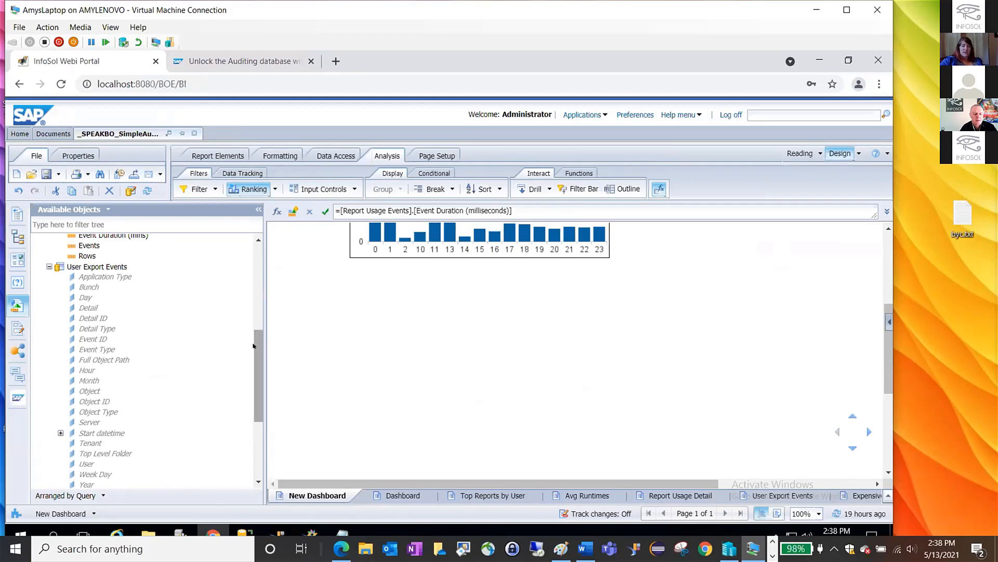
drag(253, 346, 251, 412)
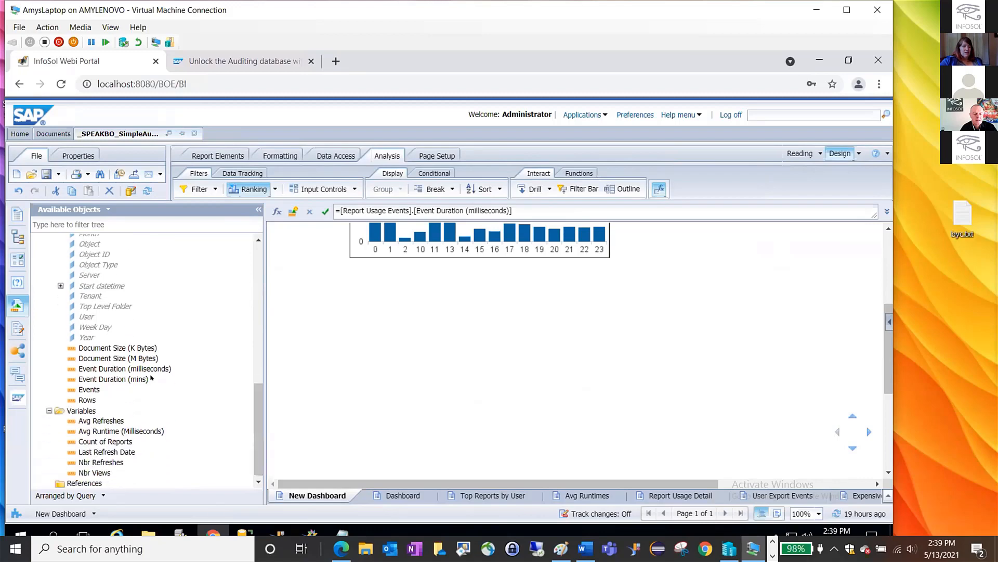
click(98, 347)
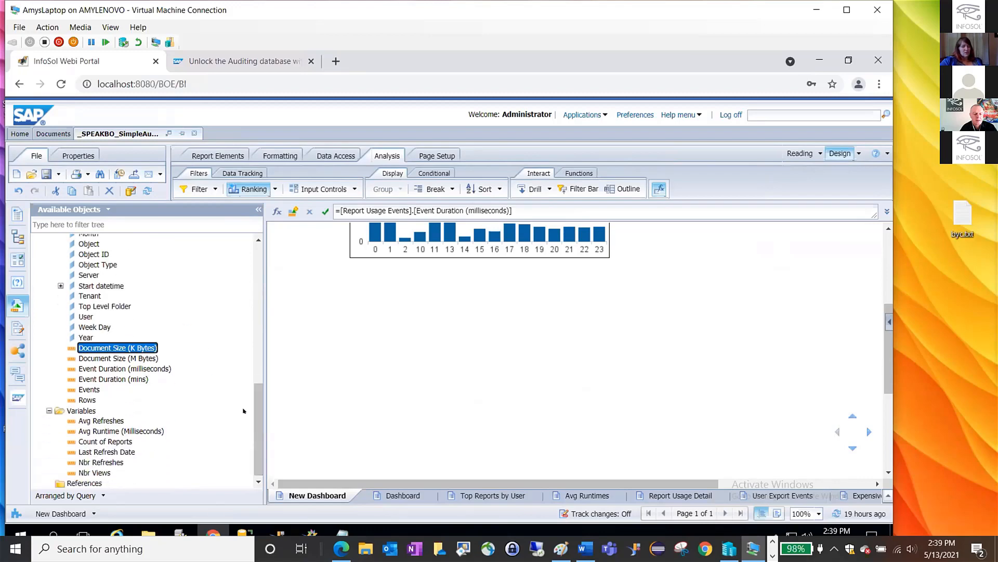
drag(259, 396, 259, 357)
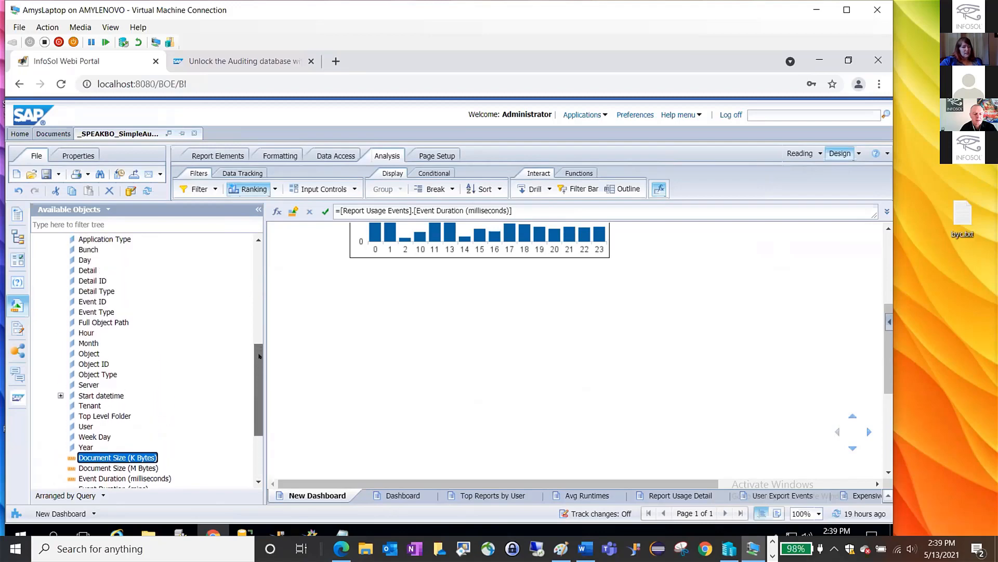
ctrl+click(103, 372)
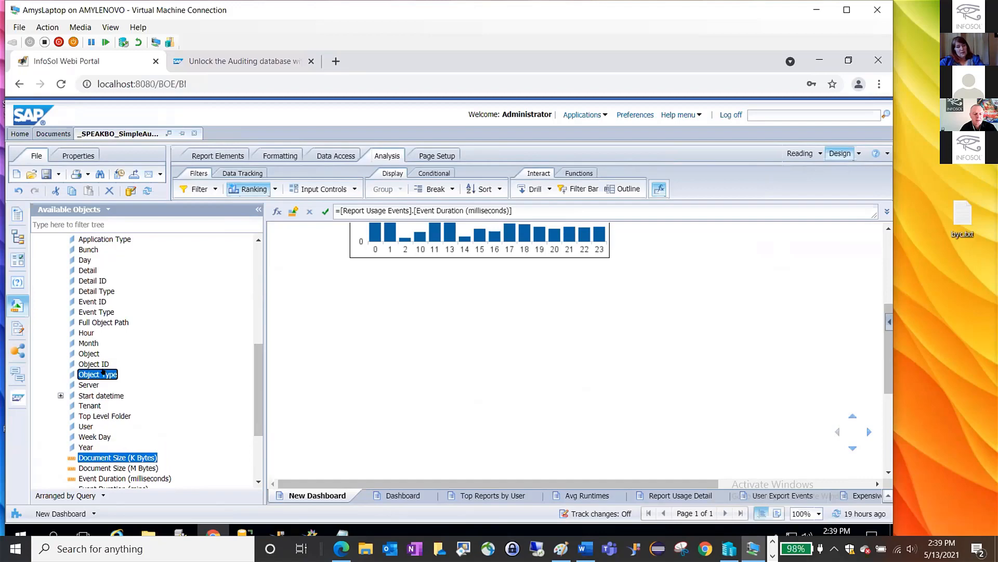
drag(292, 314, 98, 362)
ctrl+click(97, 290)
click(98, 289)
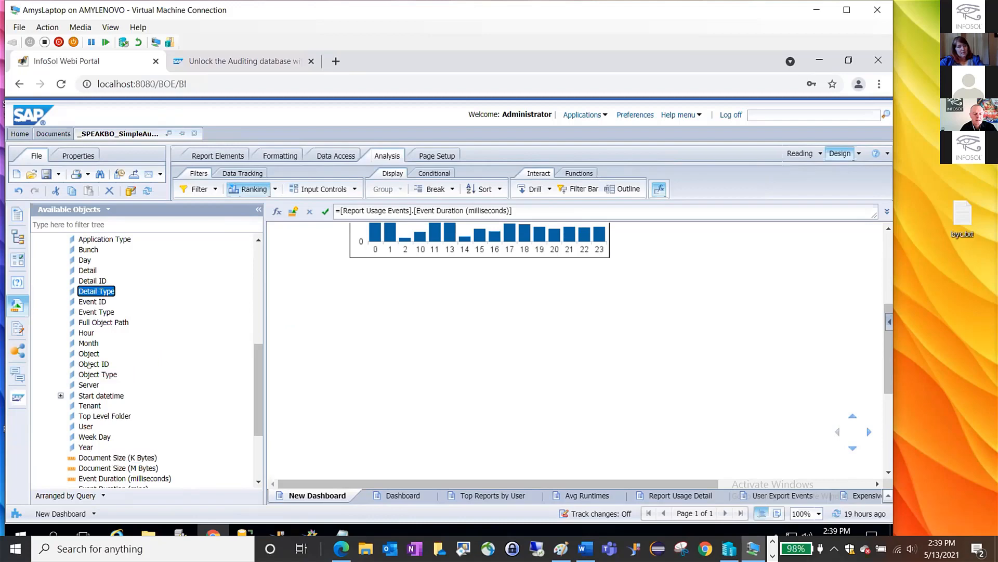
ctrl+click(103, 457)
drag(328, 397, 308, 296)
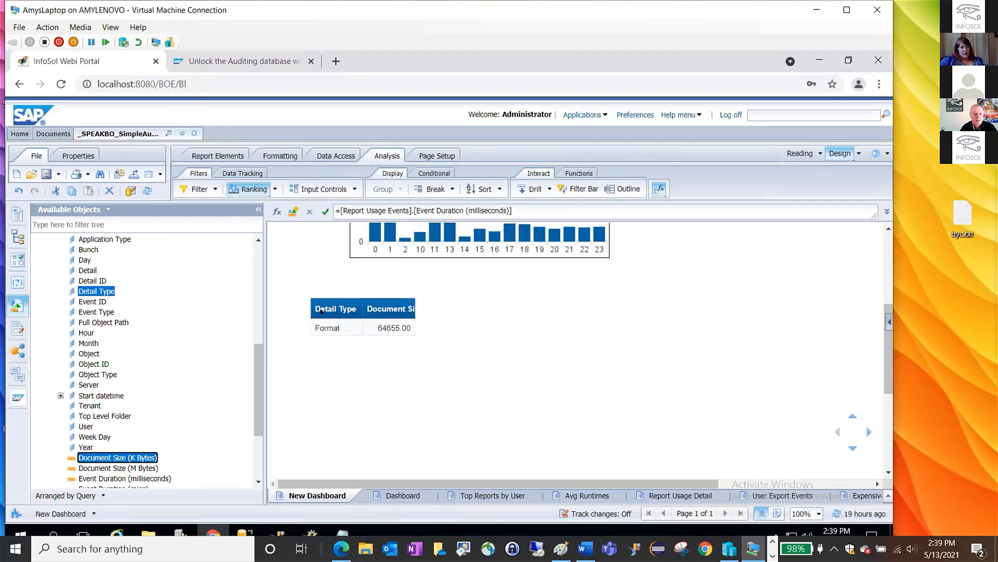
Replace Detail Type with Detail in the new export table and turn the table into a pie chart.
click(327, 328)
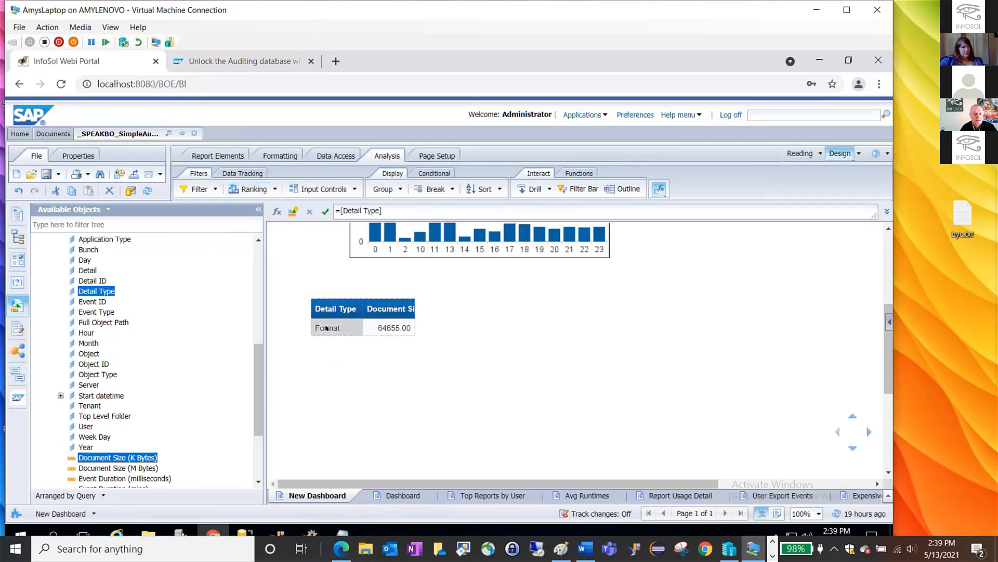
drag(94, 270, 327, 327)
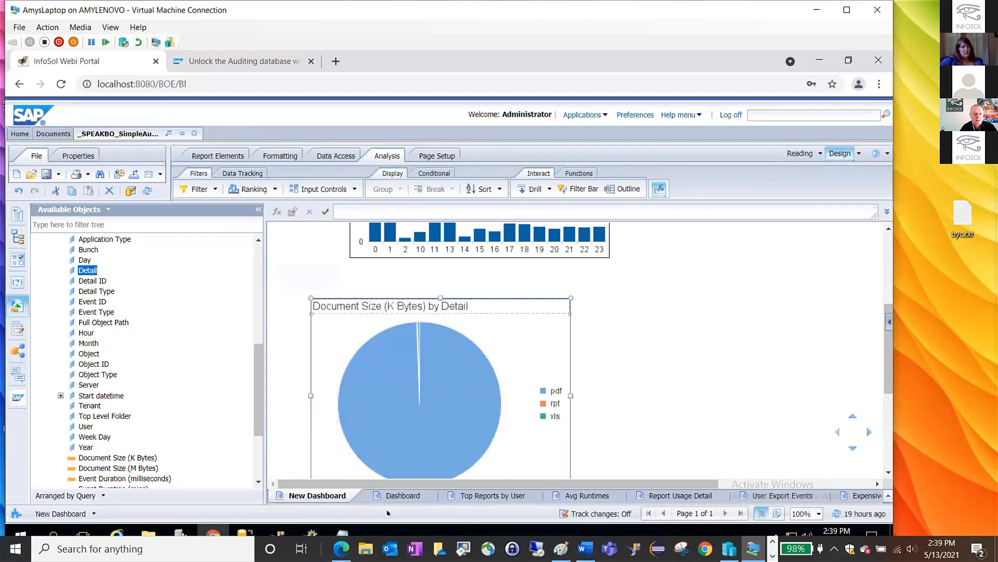
Check which data is assigned to the exported documents pie chart in the sample Dashboard report.
click(401, 495)
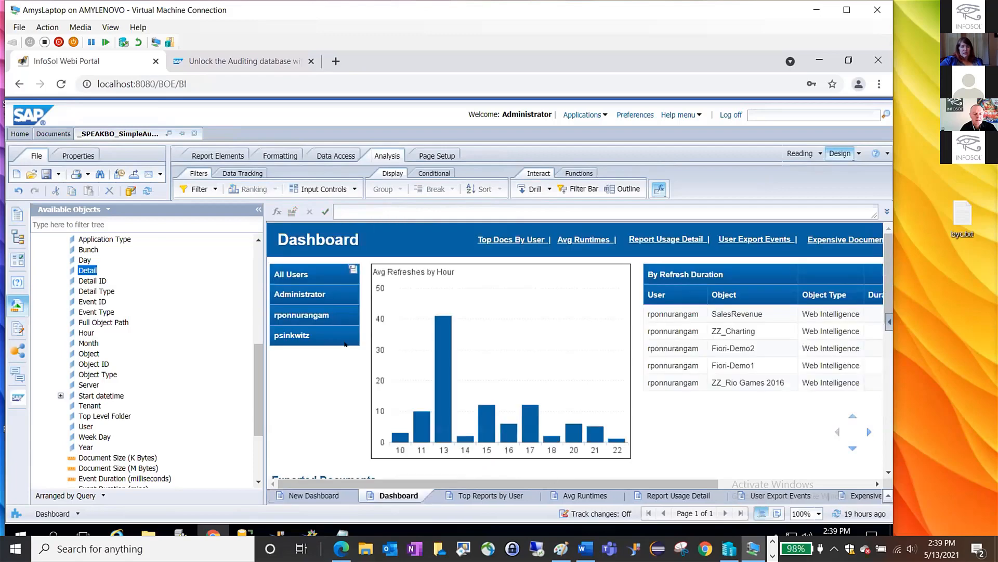
scroll(295, 354, down, 3)
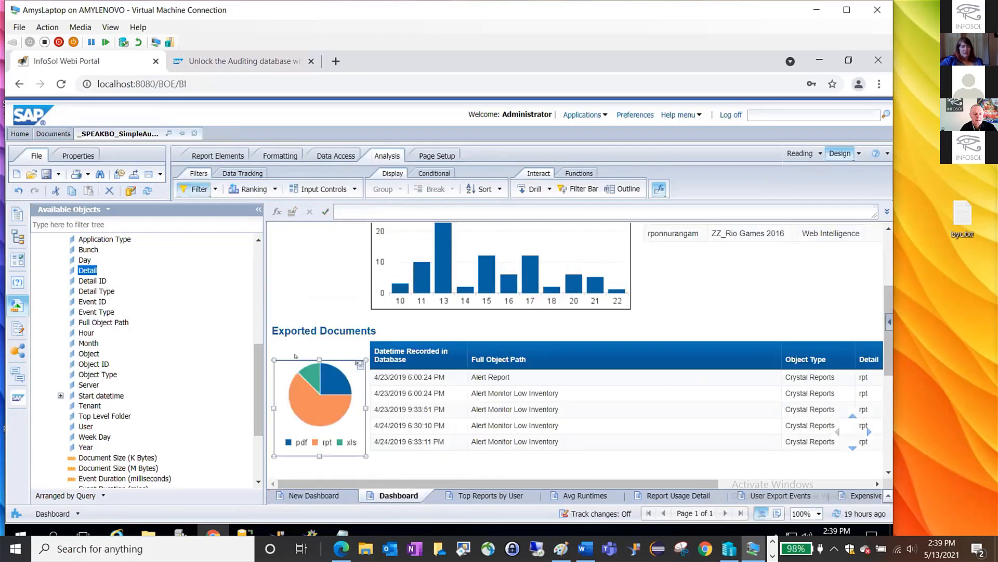
right_click(304, 367)
click(352, 355)
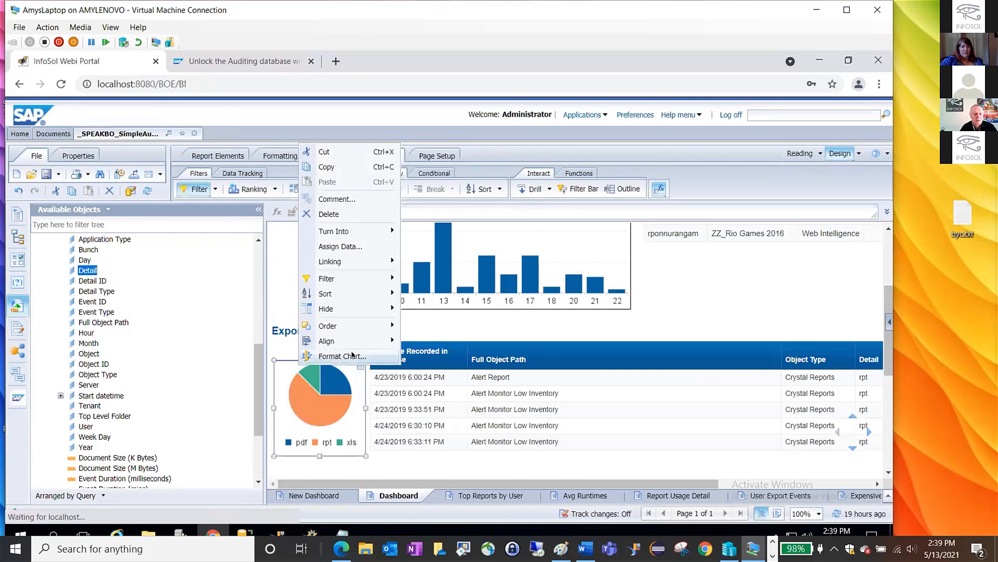
click(556, 480)
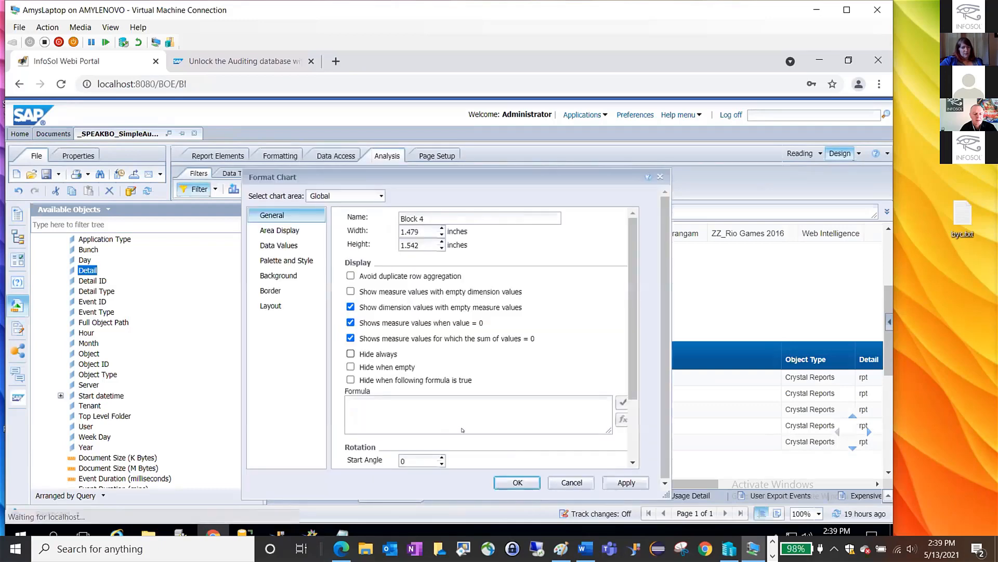
right_click(331, 365)
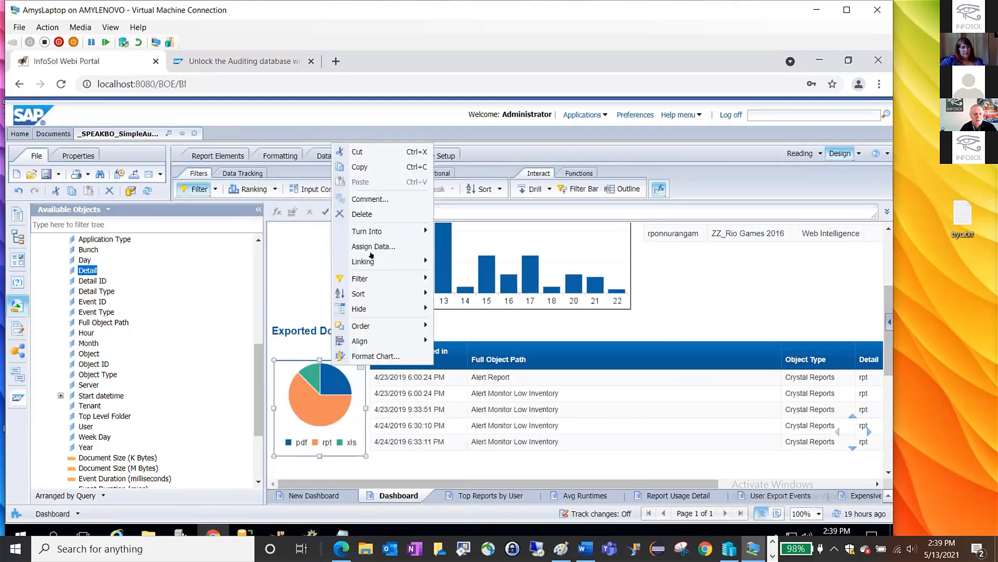
click(377, 246)
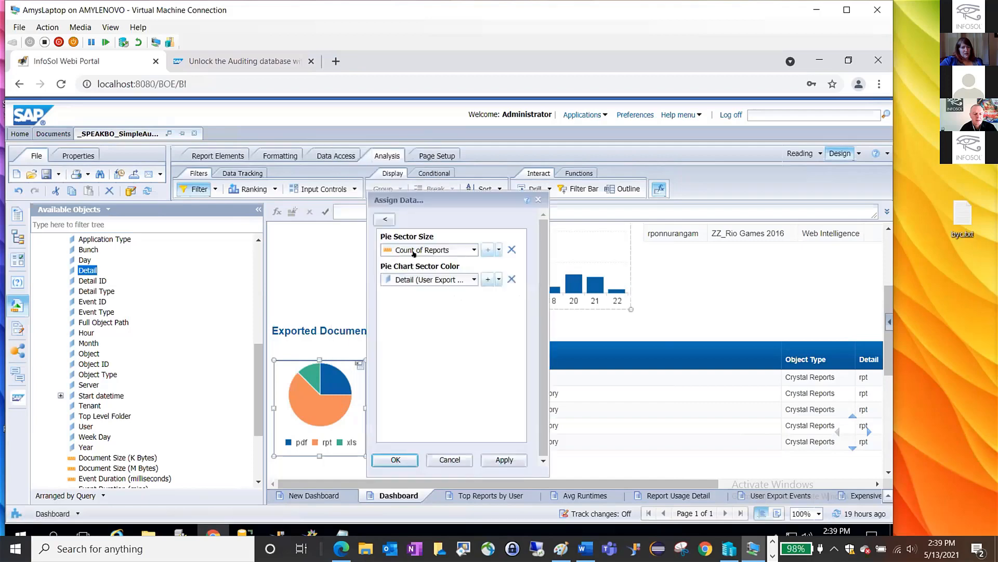
click(450, 460)
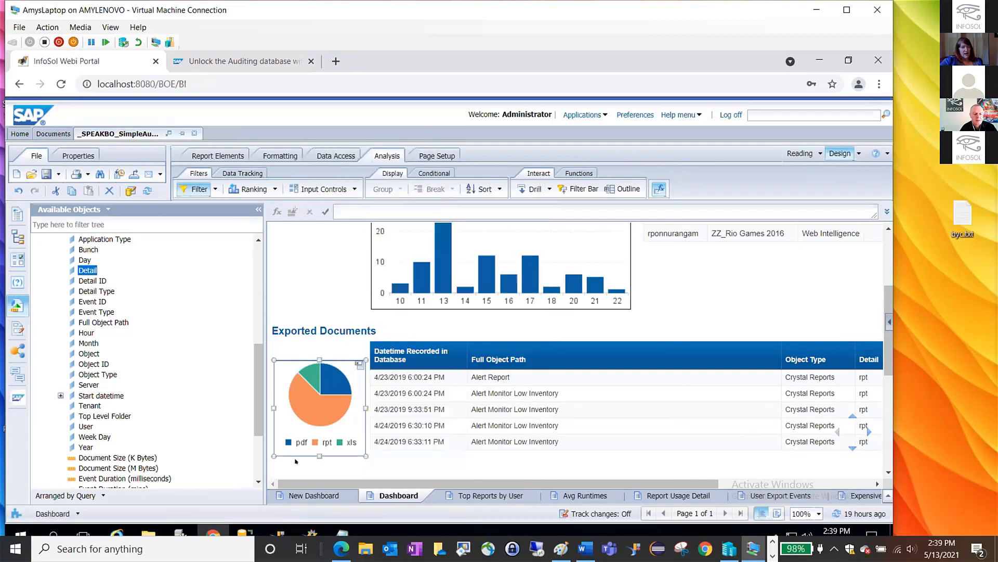
Set the New Dashboard pie chart's sector size to the Count of Reports variable.
click(338, 495)
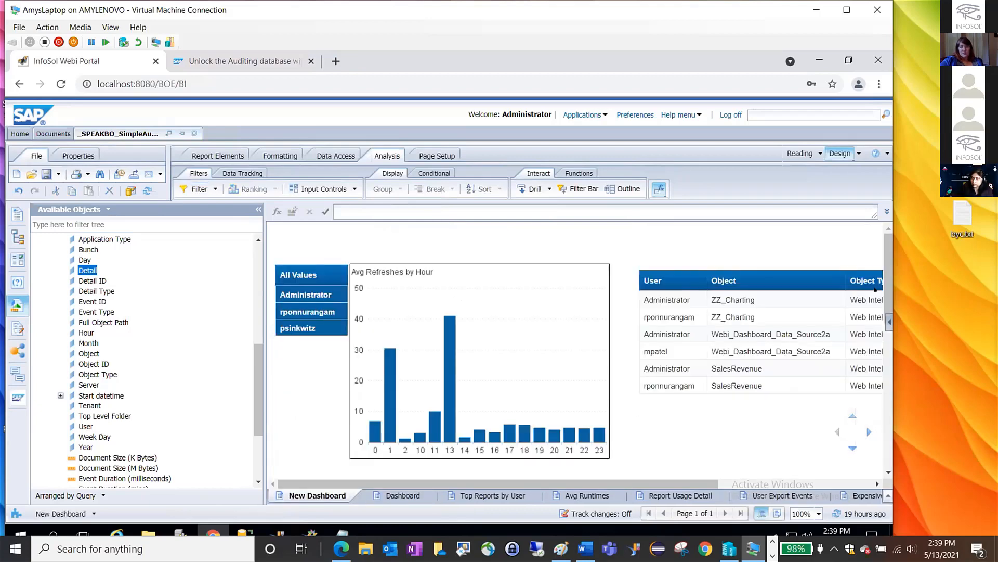
scroll(362, 328, down, 3)
right_click(367, 338)
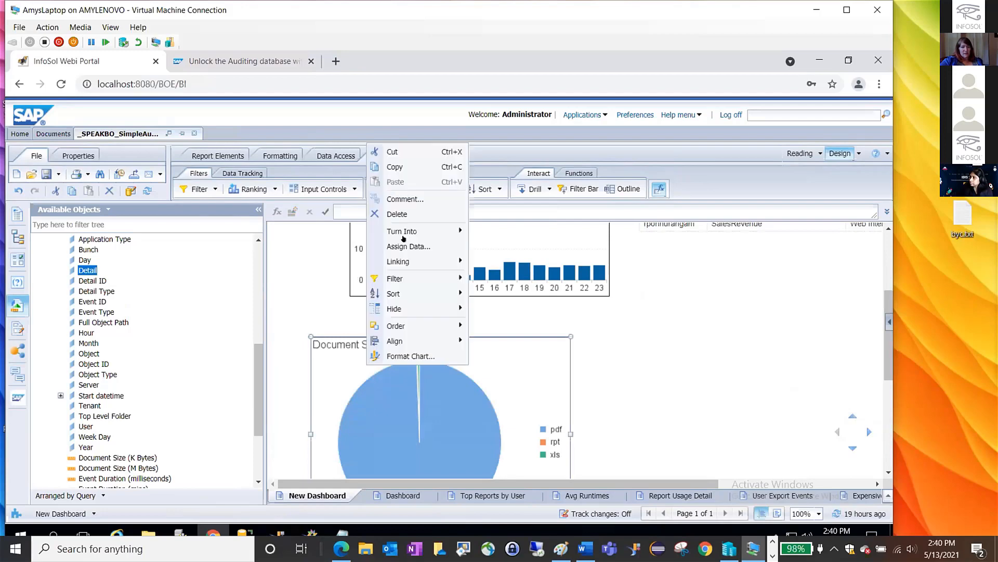
click(403, 244)
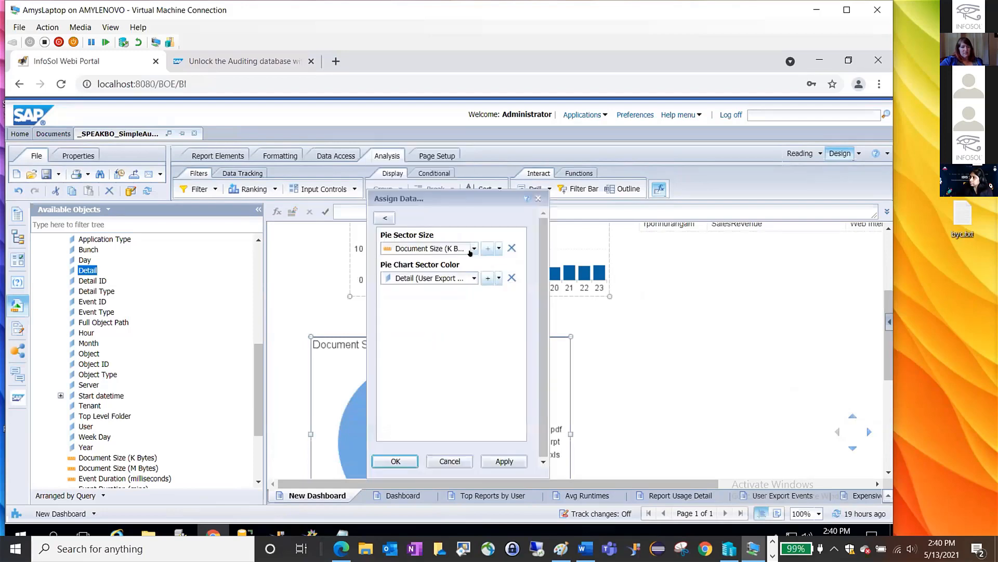
click(474, 248)
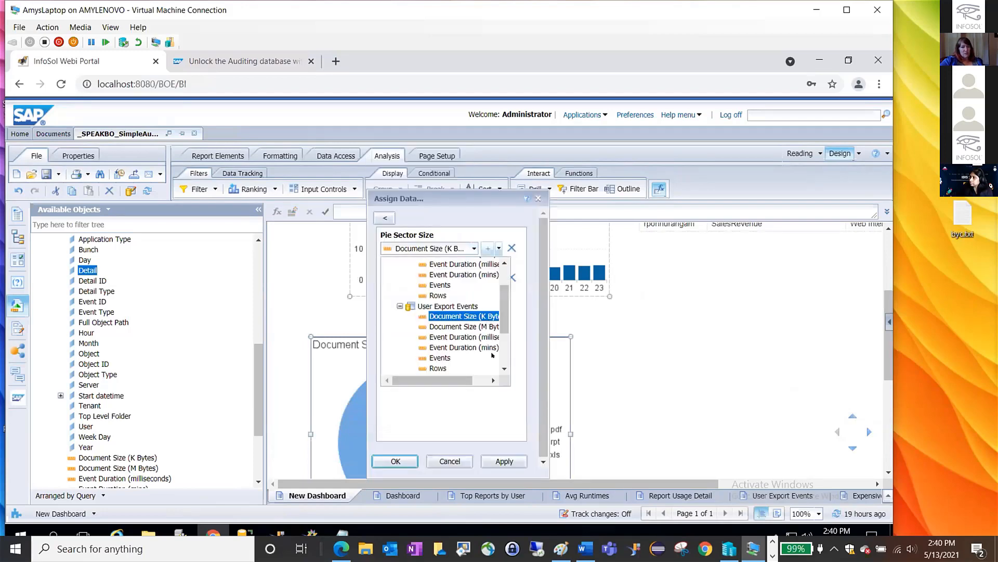
scroll(503, 328, down, 3)
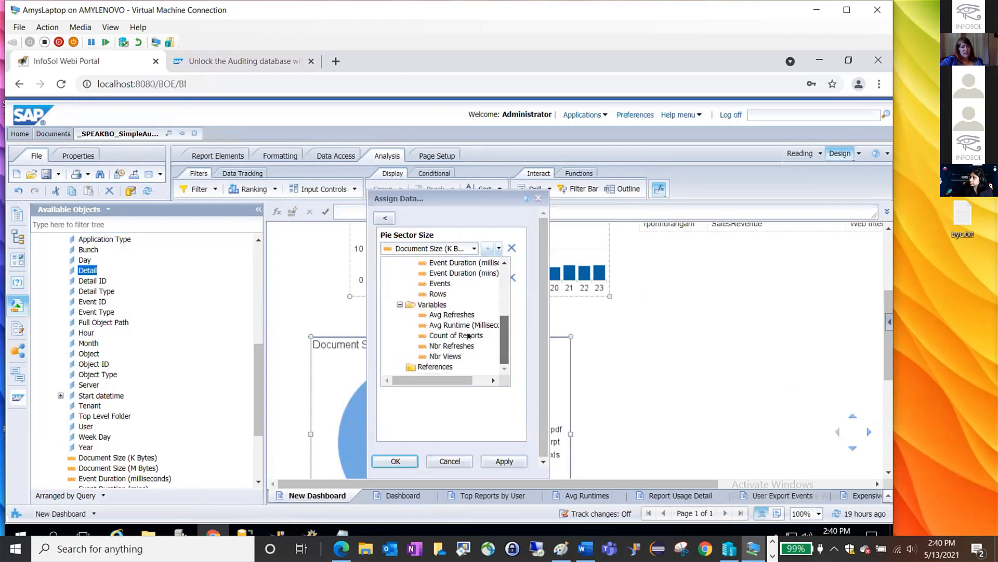
click(455, 335)
click(393, 461)
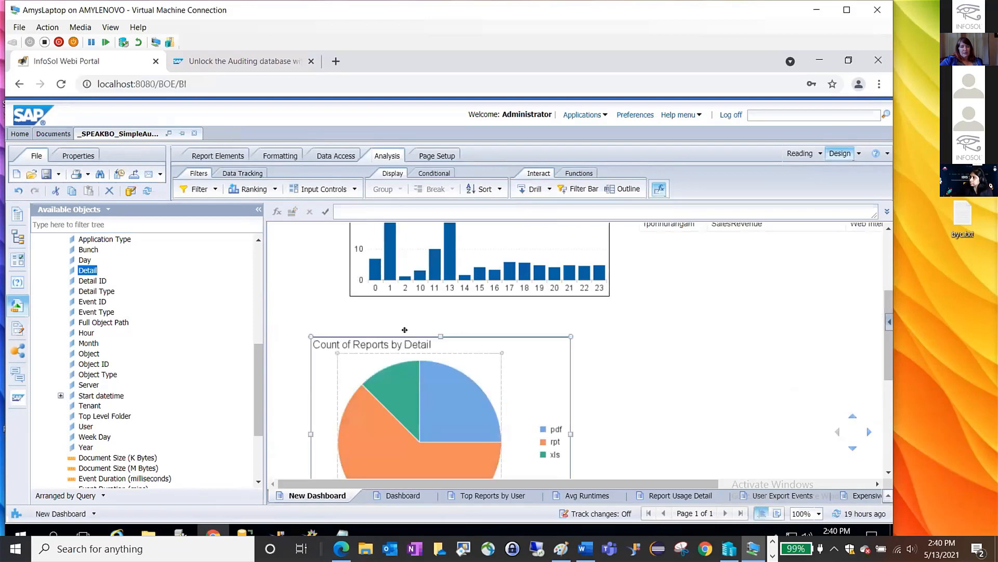
Hide the title of the New Dashboard pie chart.
right_click(394, 345)
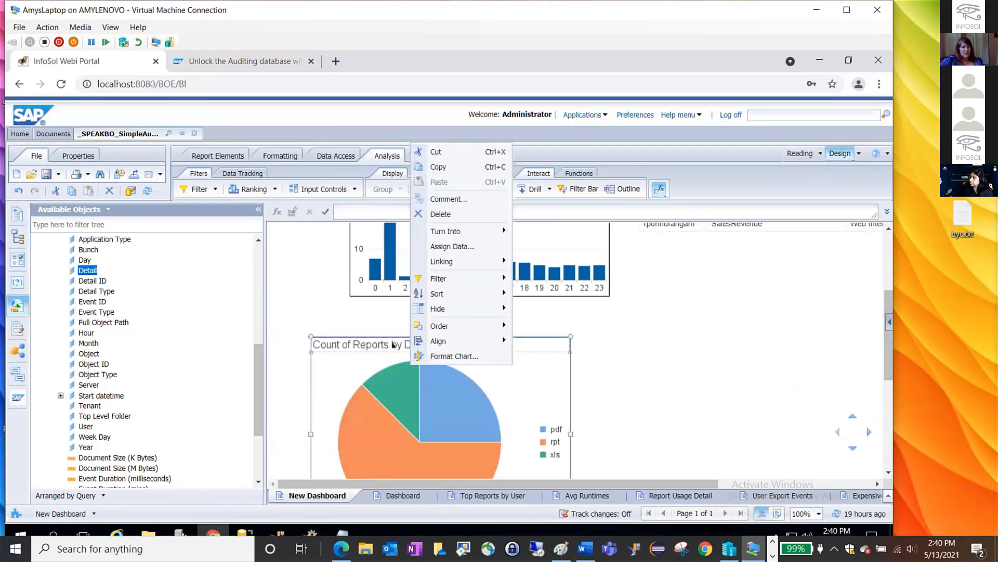
right_click(394, 345)
click(414, 433)
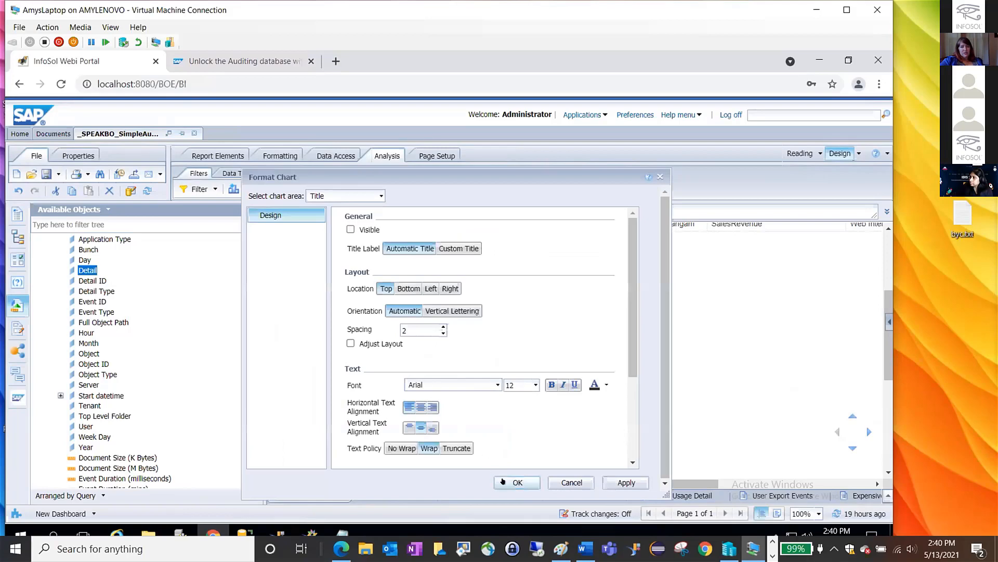
click(518, 482)
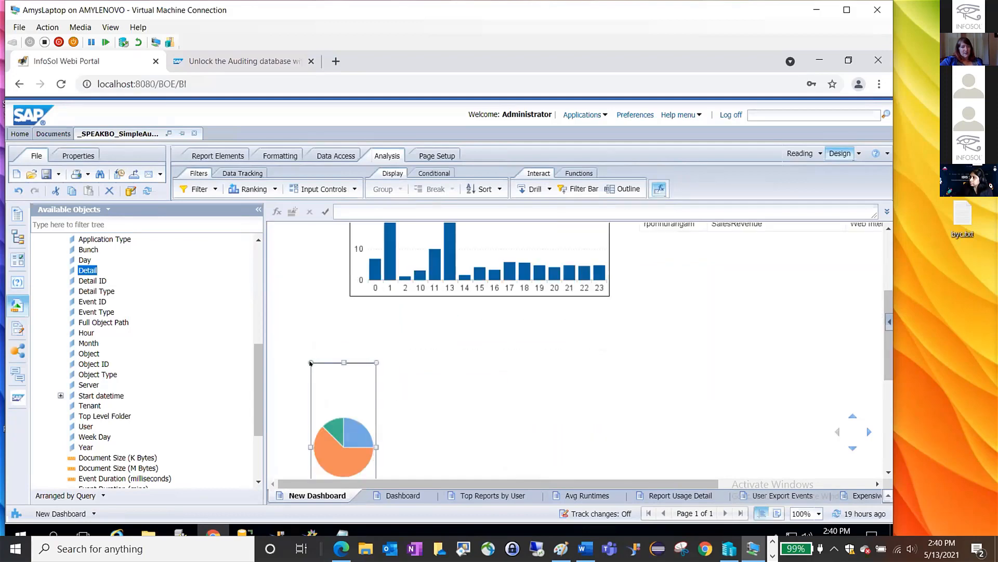
Shrink the pie chart and place it at the report's left edge, just below the Avg Refreshes by Hour chart.
drag(306, 355, 321, 395)
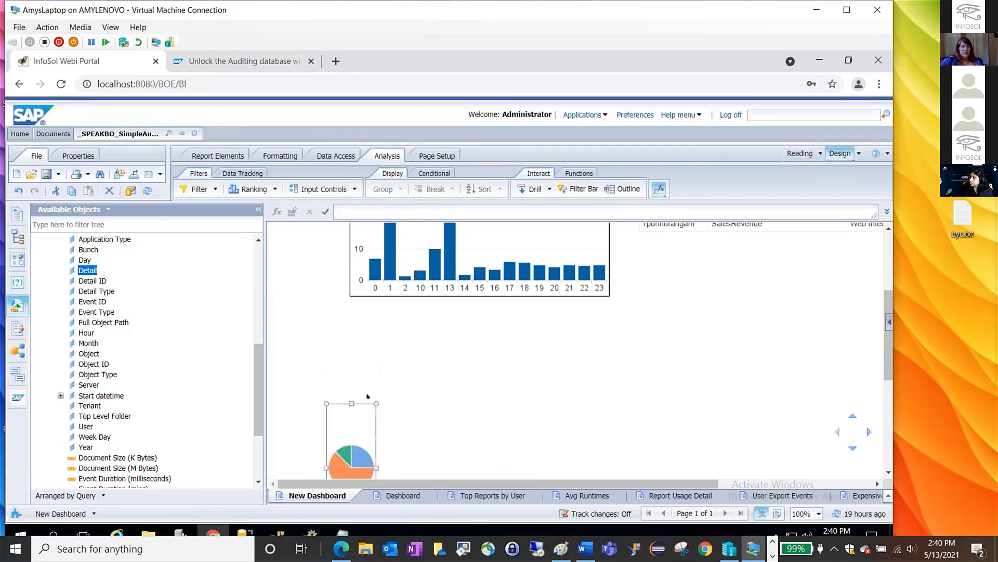
drag(363, 403, 309, 303)
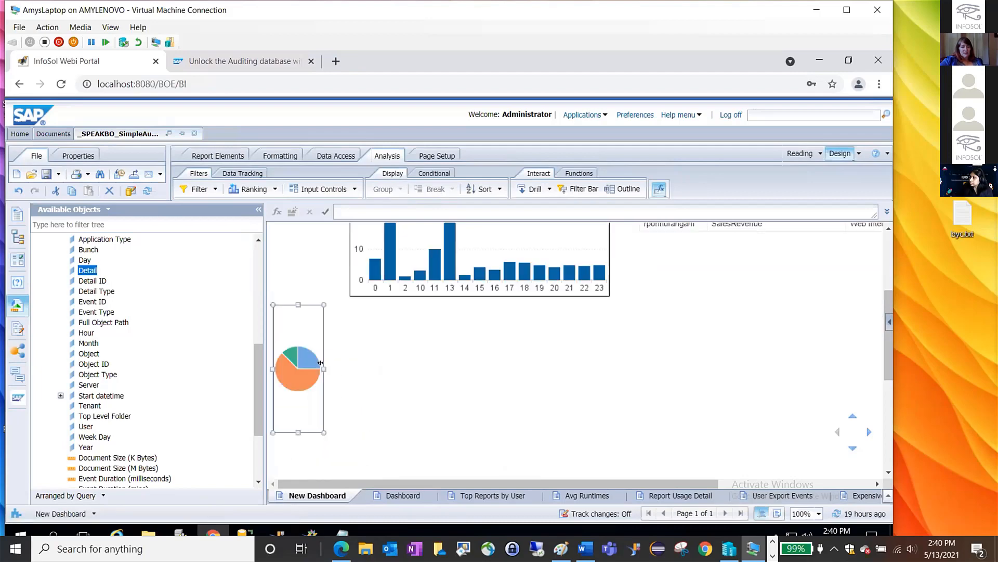
drag(324, 368, 358, 369)
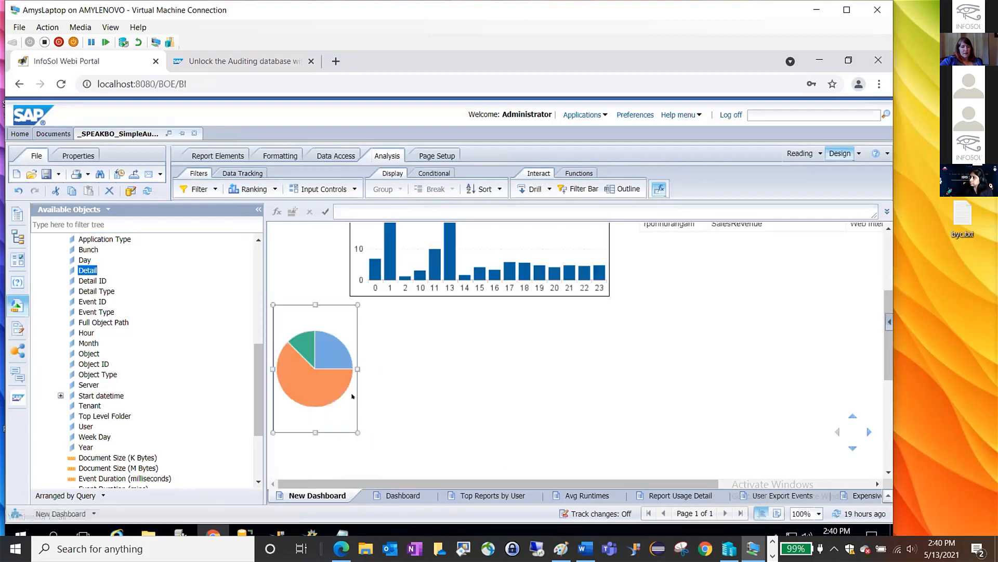
Place the pie chart's legend below the pie and move the chart slightly farther down from the refreshes chart.
right_click(335, 303)
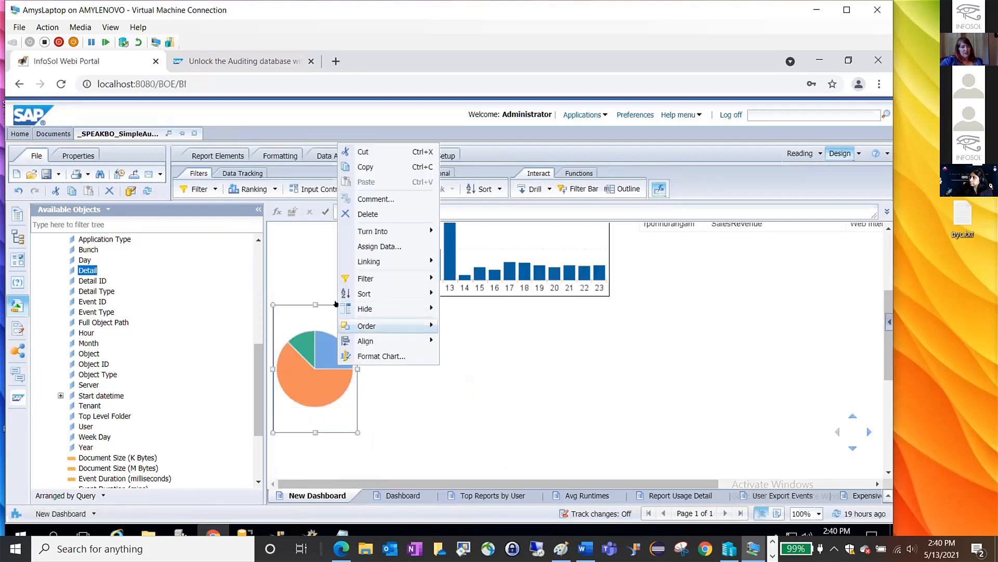
click(368, 356)
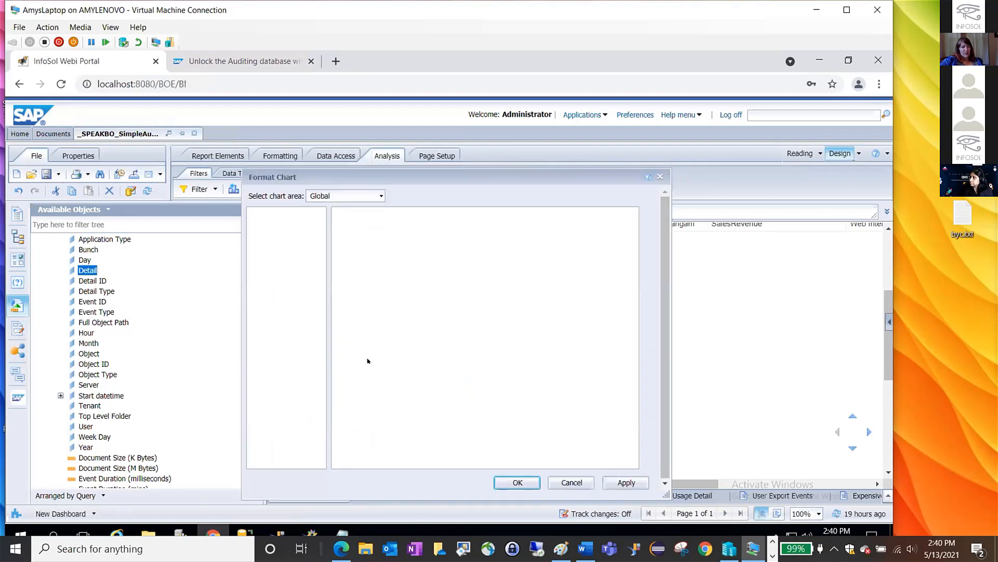
click(378, 196)
click(349, 240)
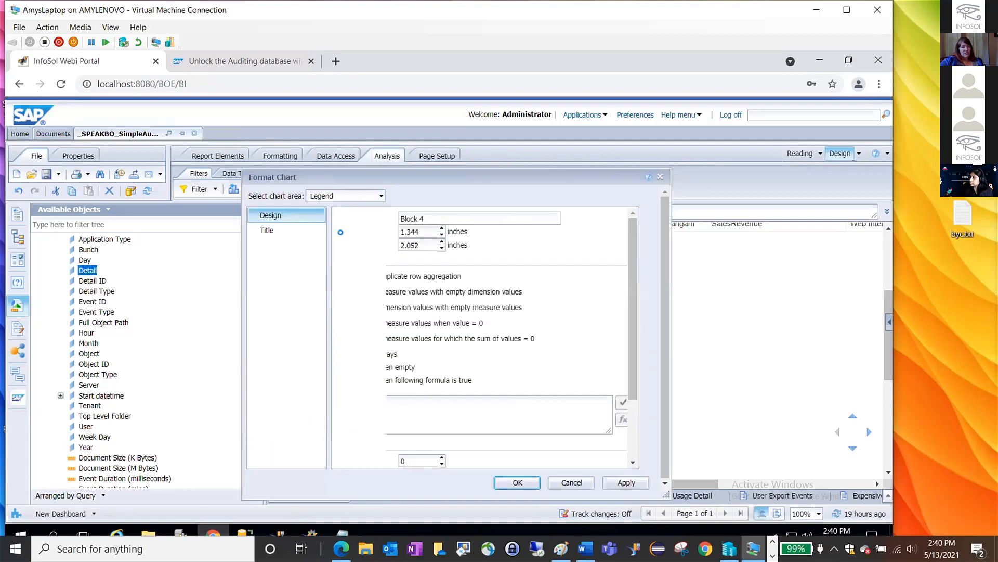
click(518, 479)
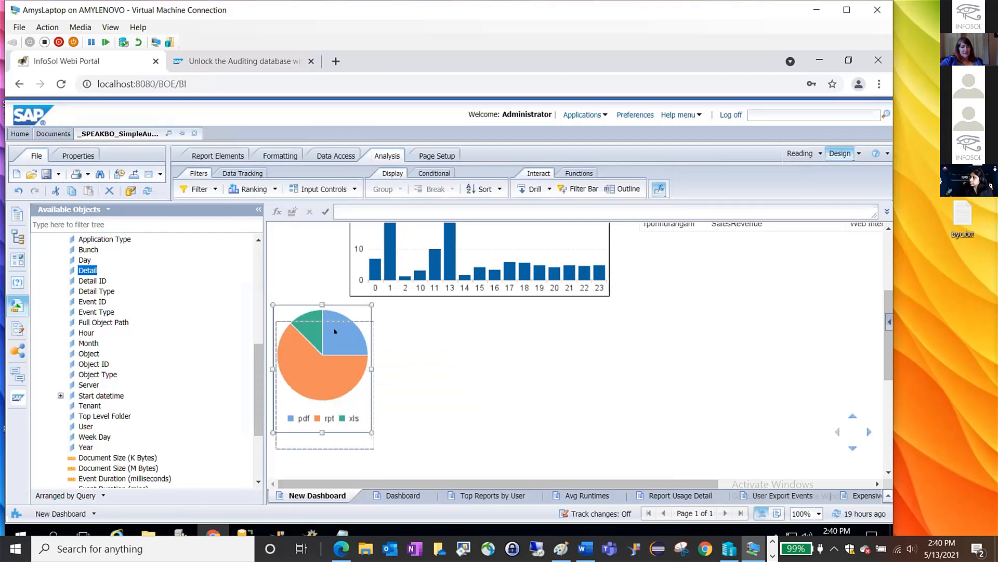
drag(328, 335, 323, 332)
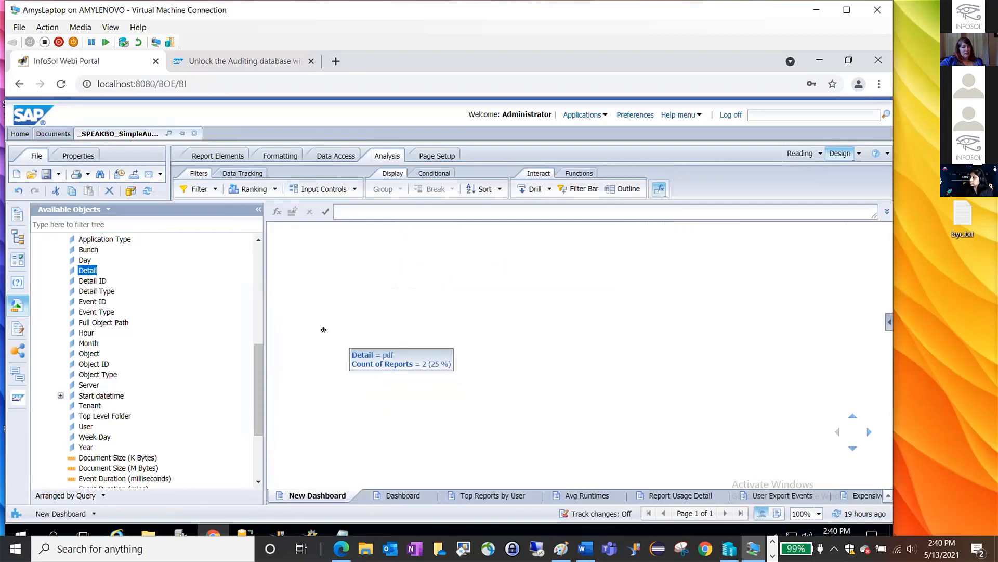
Give the pie chart's pdf slice a custom dark blue color matching the bar chart.
mouse_move(335, 361)
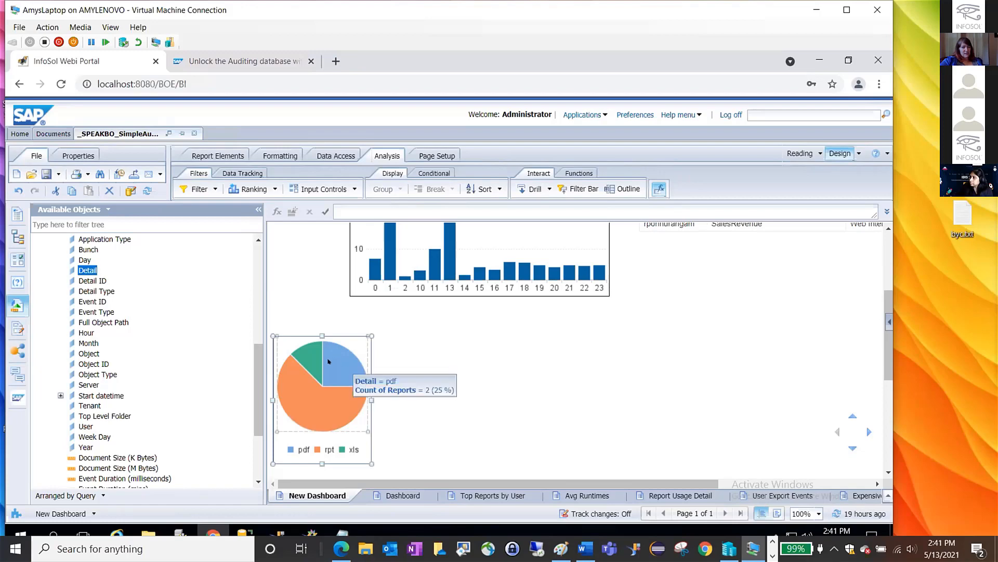
mouse_move(329, 355)
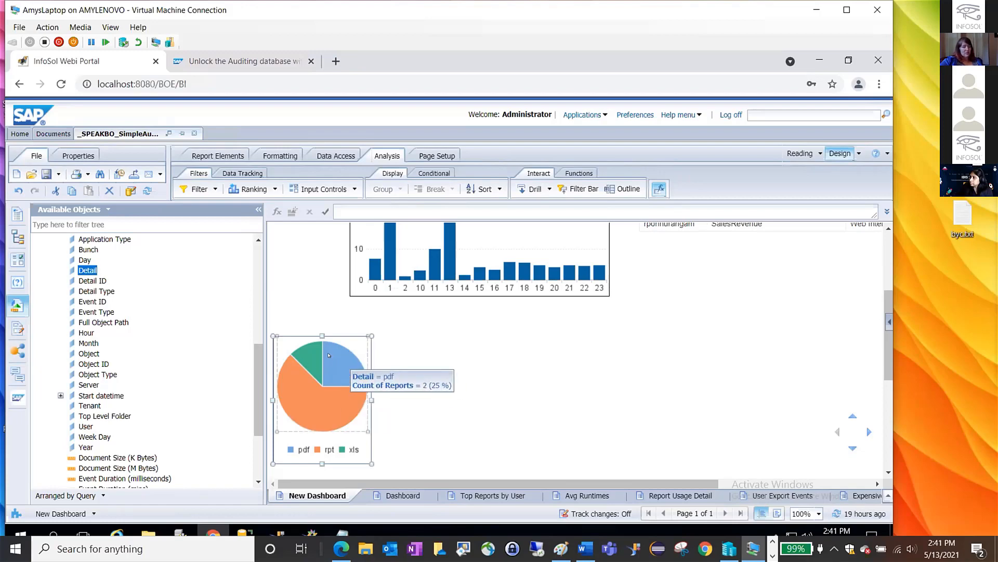
right_click(329, 355)
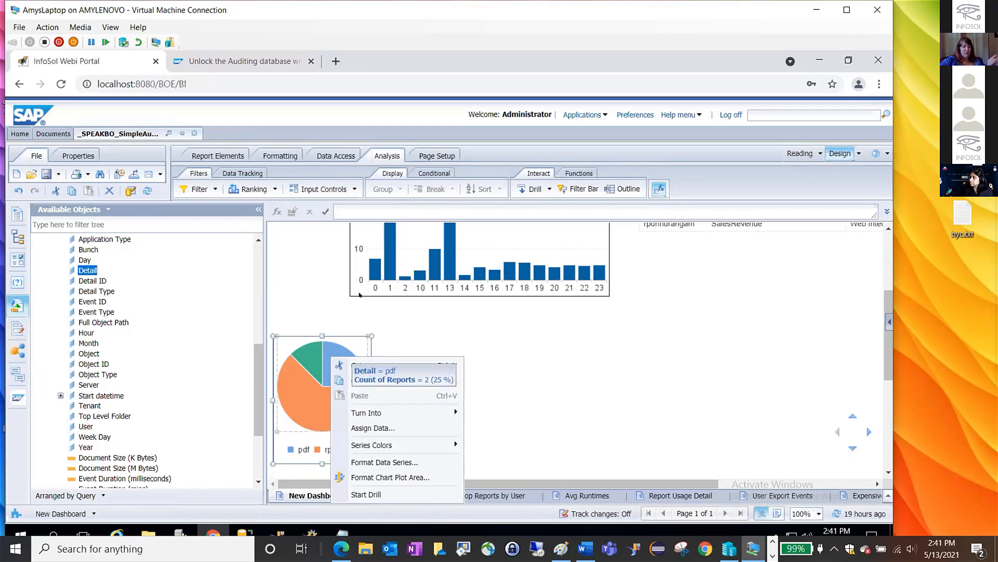
mouse_move(387, 263)
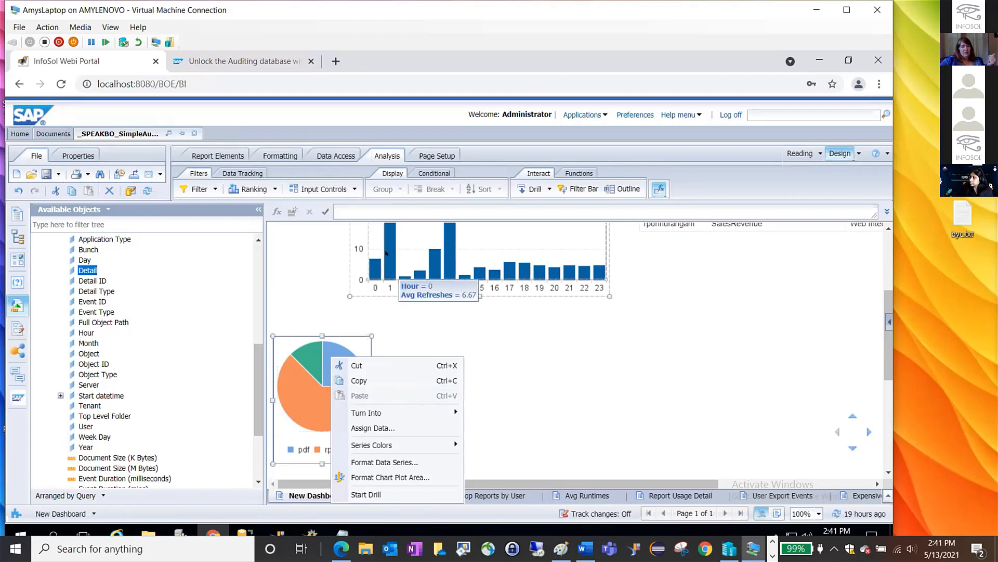
mouse_move(330, 351)
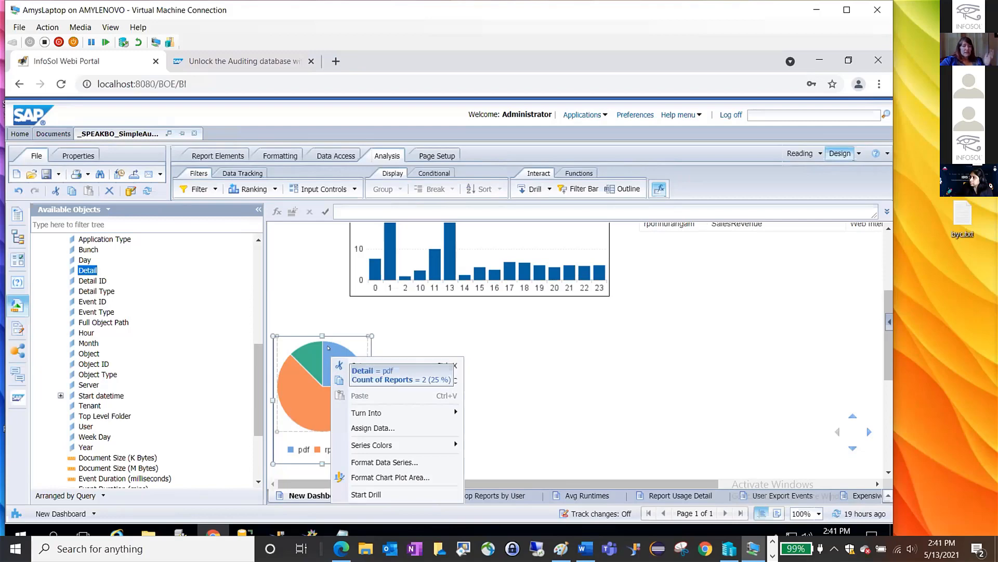
right_click(328, 348)
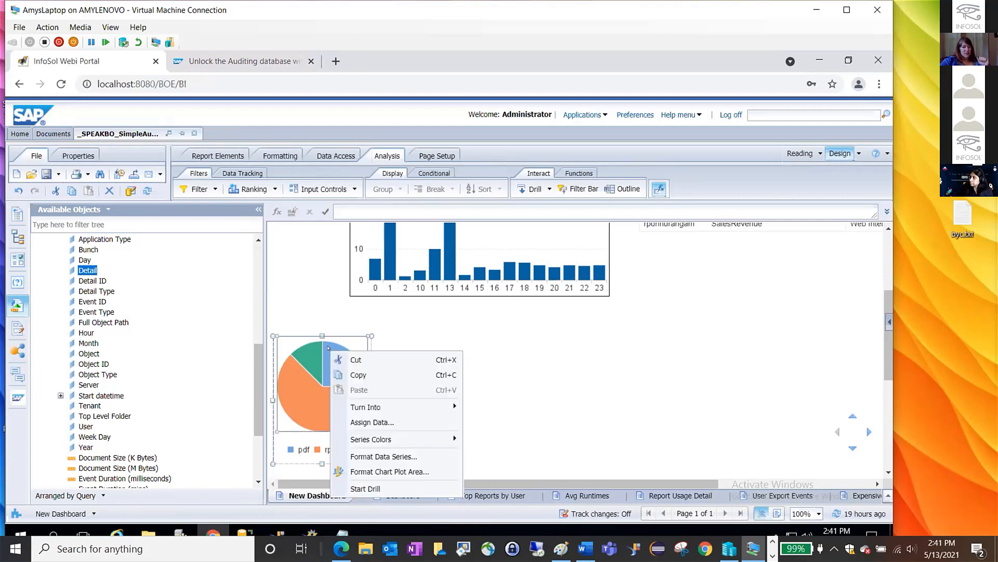
click(362, 456)
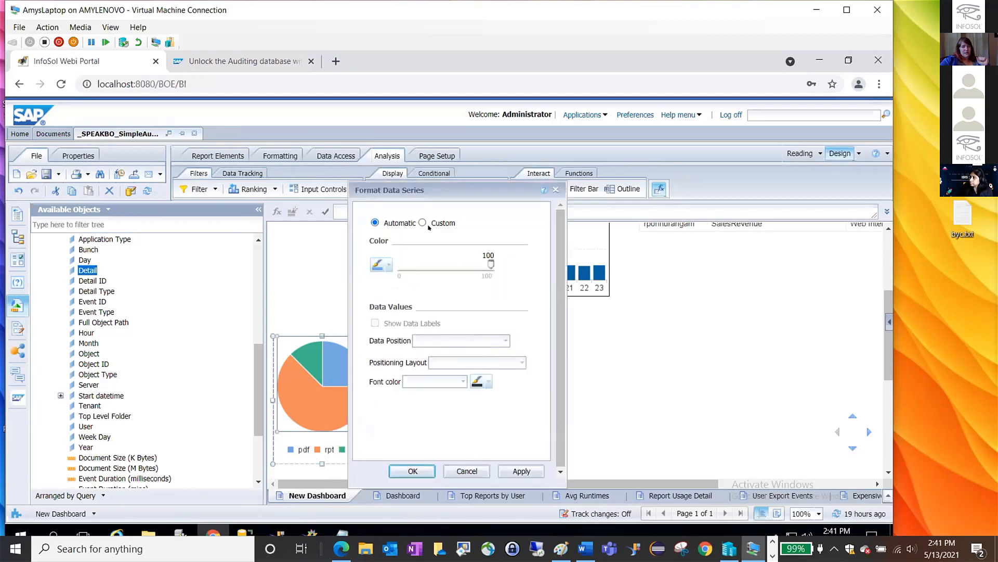
click(427, 224)
click(380, 263)
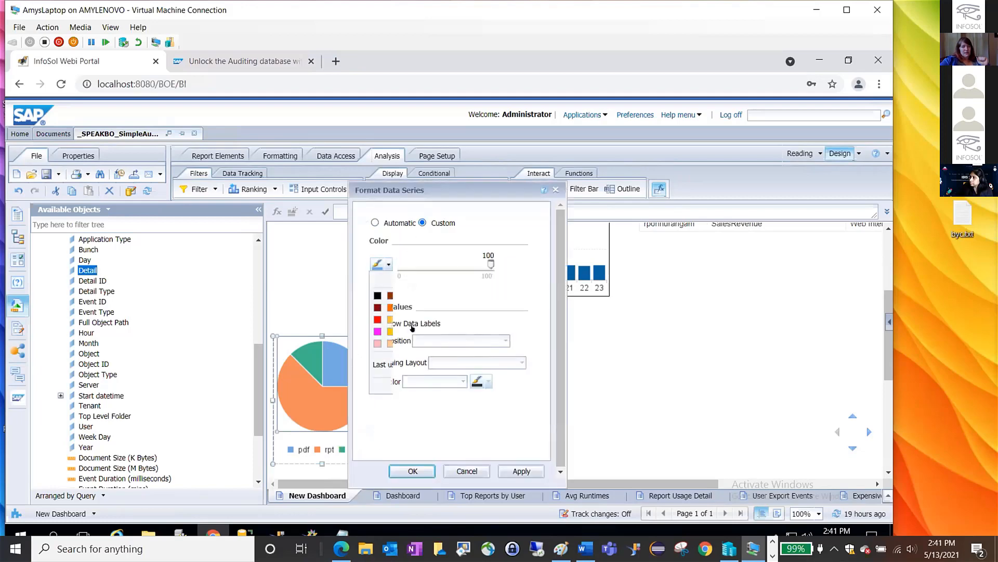
click(433, 359)
click(413, 470)
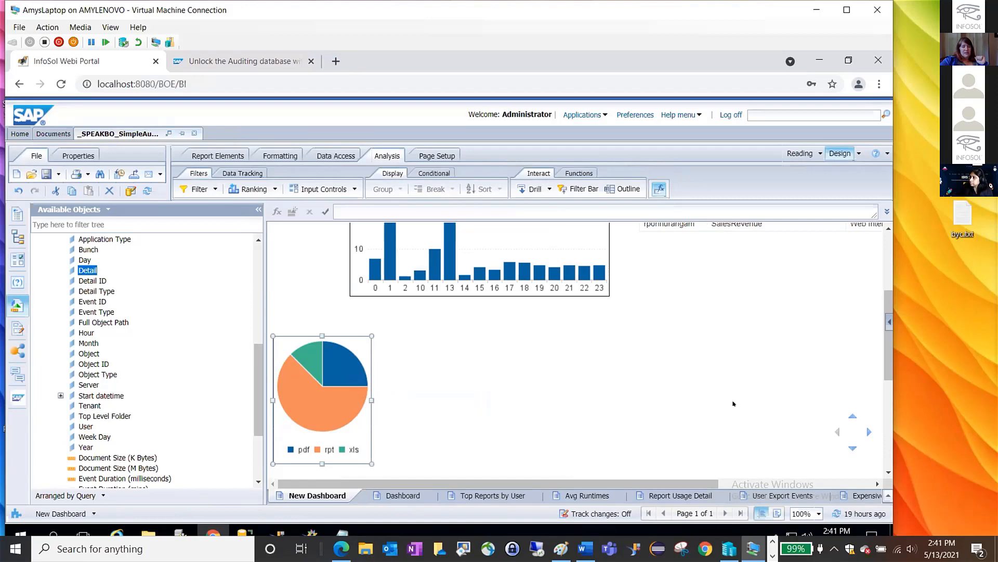
Copy the exported documents table from the Dashboard report.
click(413, 495)
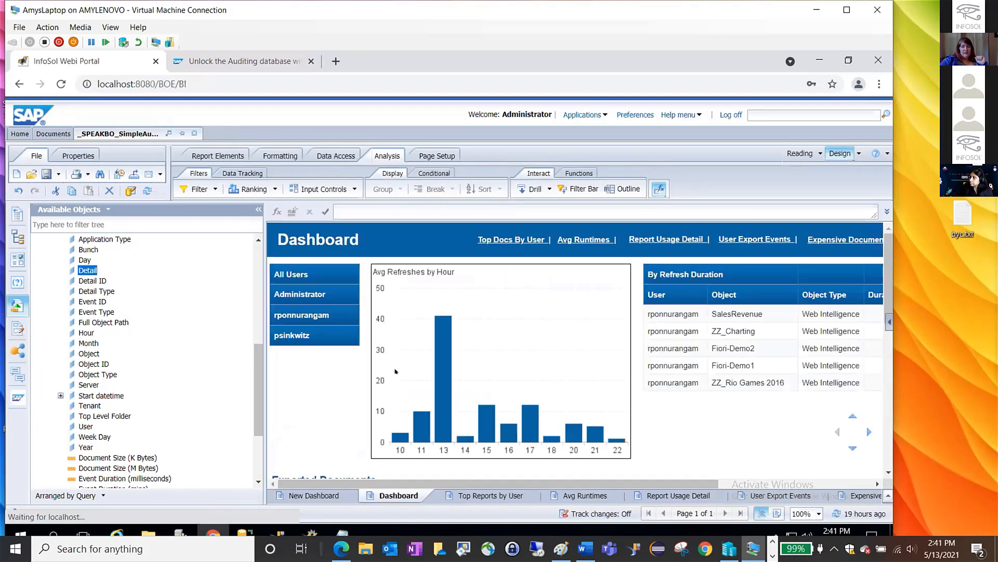
scroll(412, 386, down, 3)
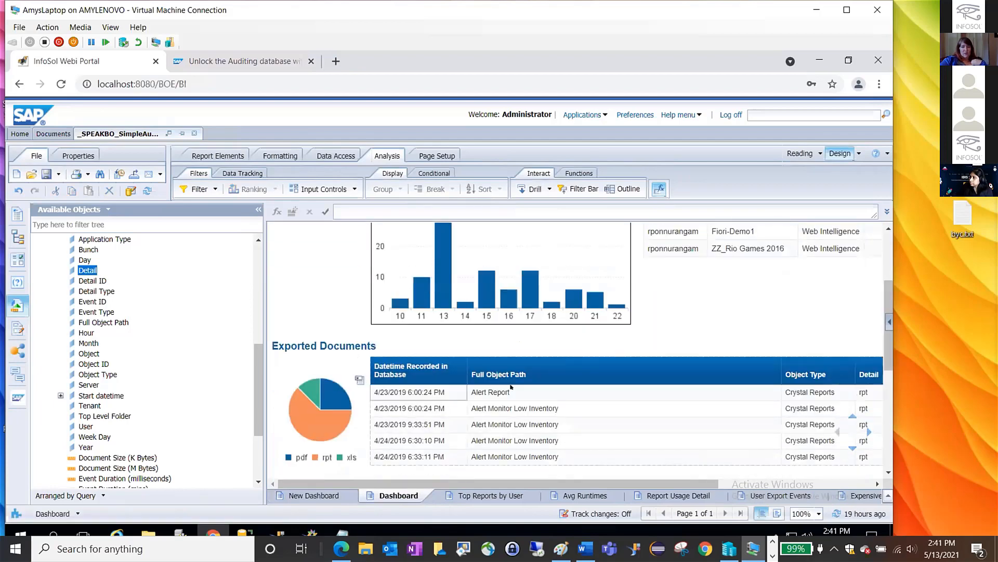
click(507, 391)
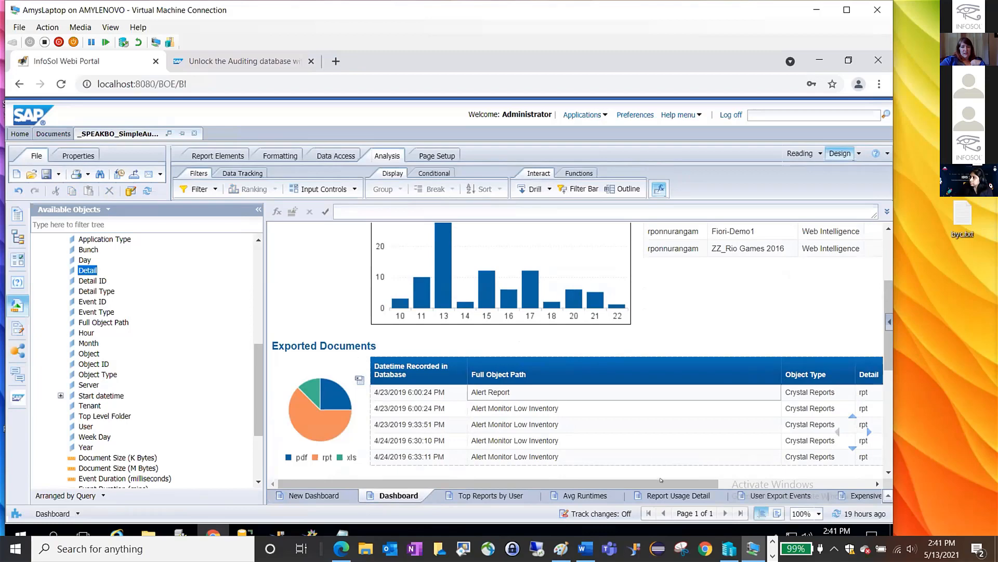
drag(664, 483, 702, 477)
drag(610, 478, 555, 479)
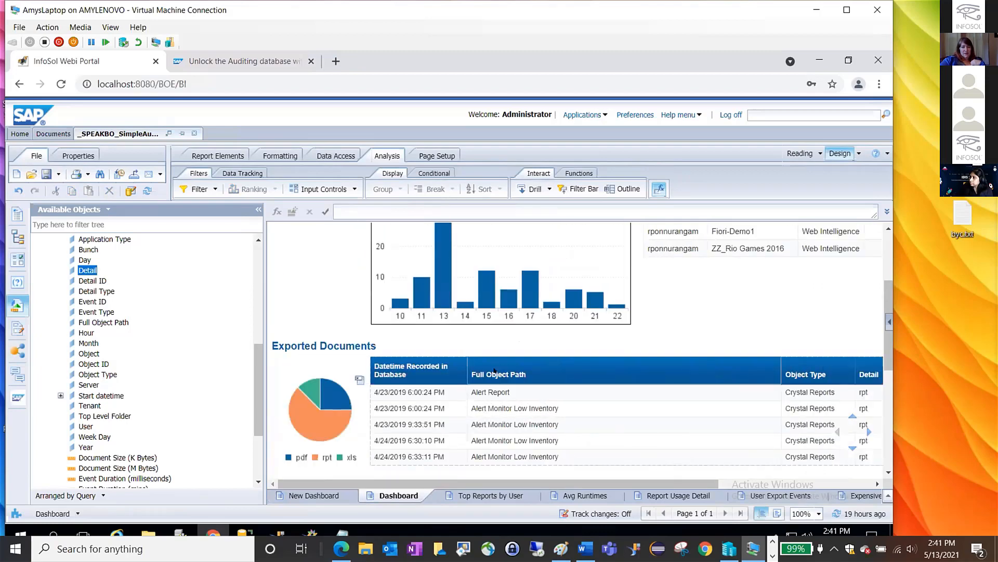
right_click(487, 354)
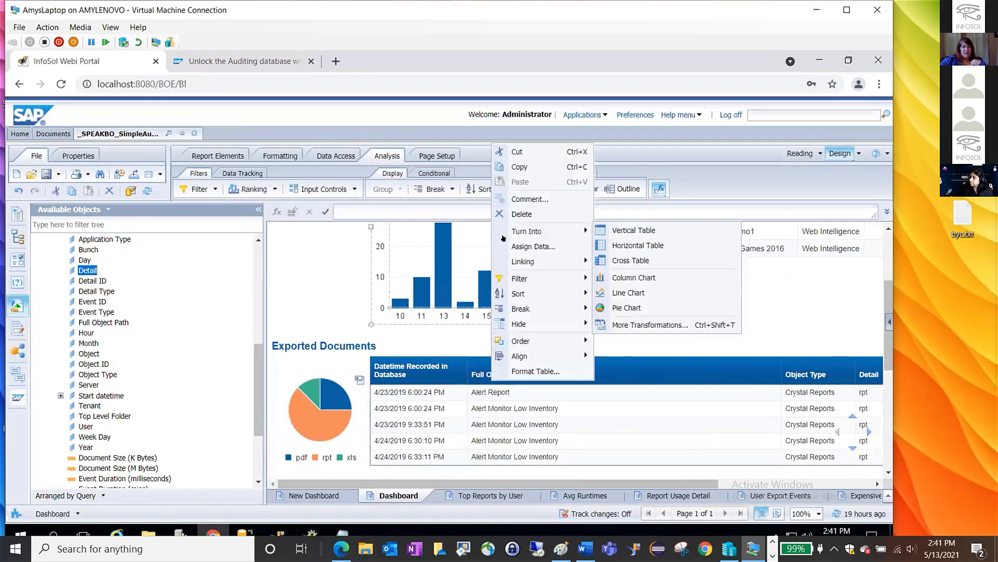
click(520, 167)
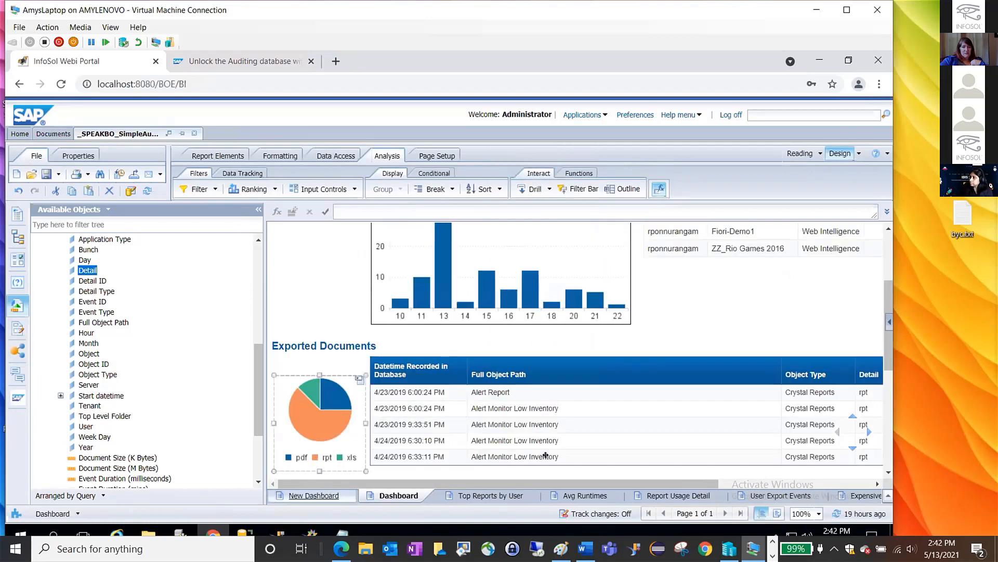
Paste the copied table on New Dashboard beside the pie chart, below the Avg Refreshes by Hour chart.
click(331, 495)
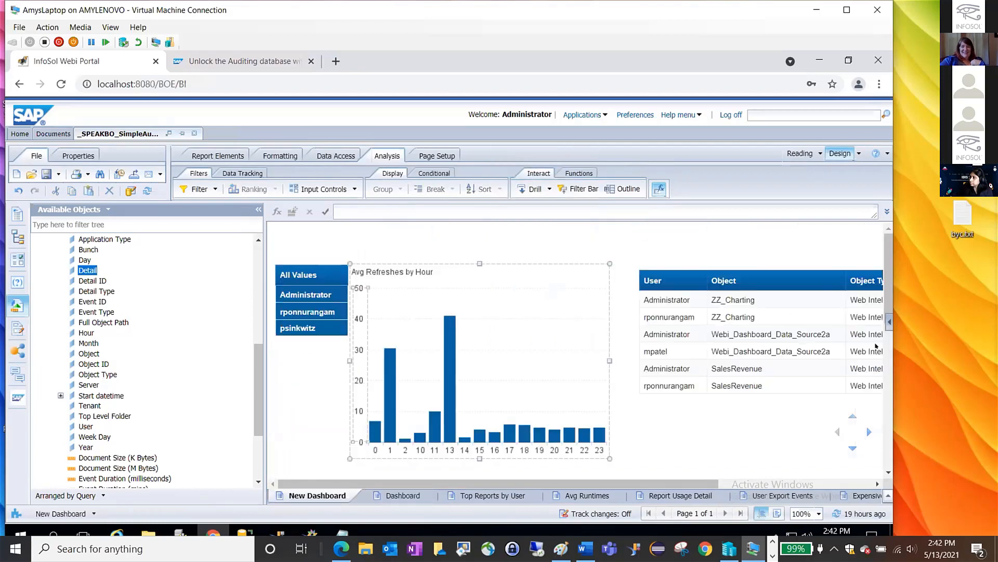
drag(888, 287, 888, 303)
right_click(779, 307)
right_click(398, 277)
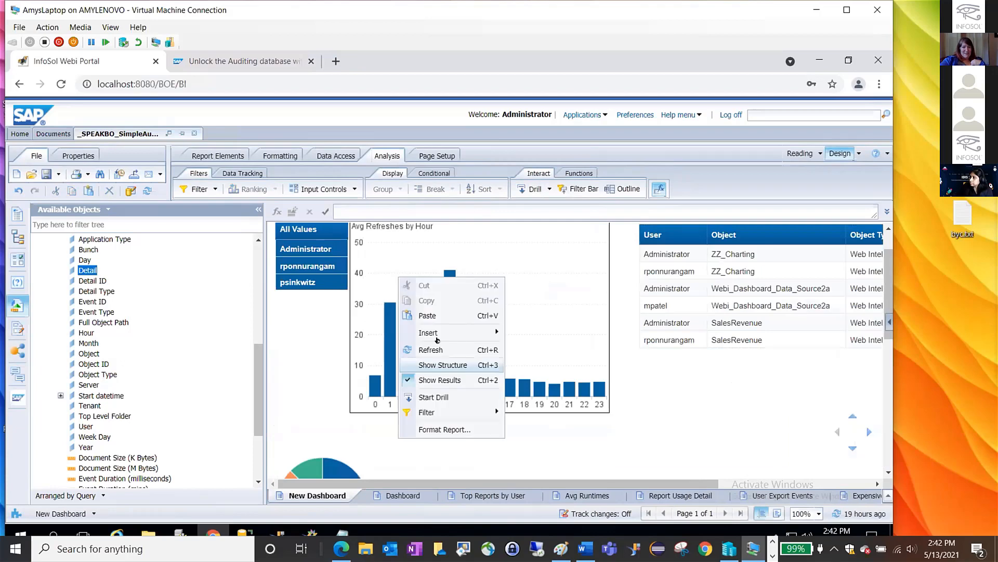
click(427, 316)
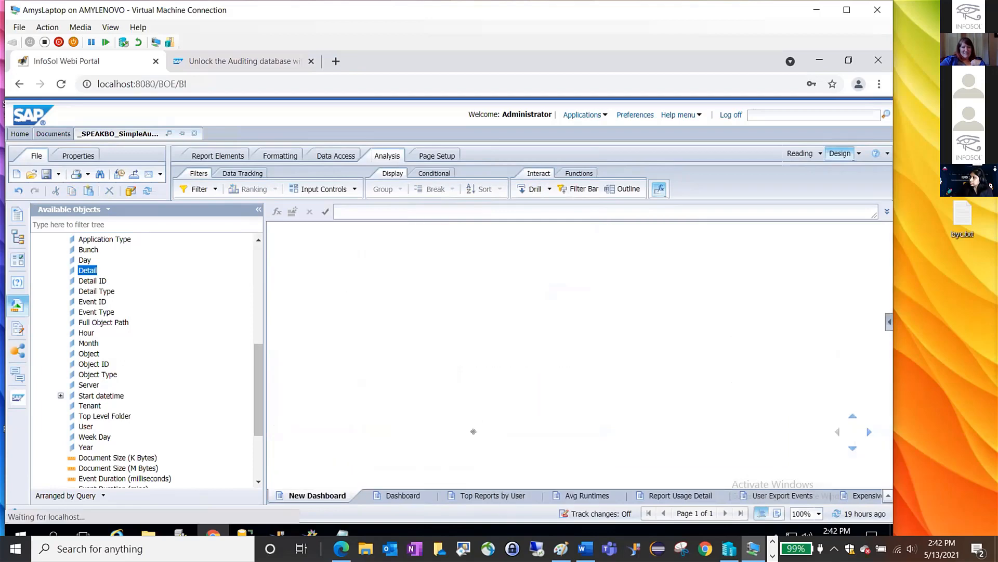
right_click(623, 426)
click(878, 286)
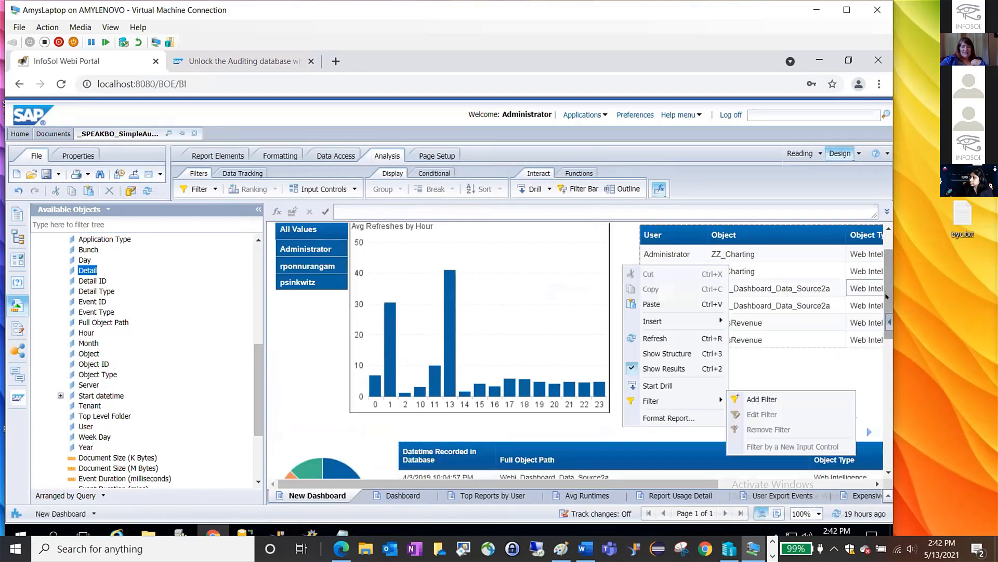
drag(889, 306, 891, 320)
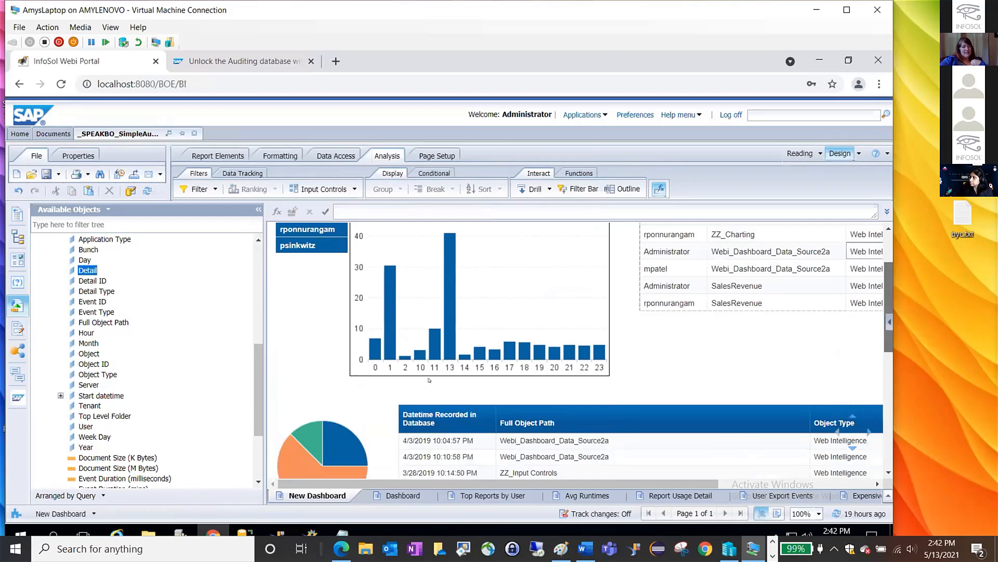
Examine the pasted table's columns from Datetime Recorded in Database to Document Size, along with the adjacent pie chart.
scroll(430, 380, down, 1)
click(429, 381)
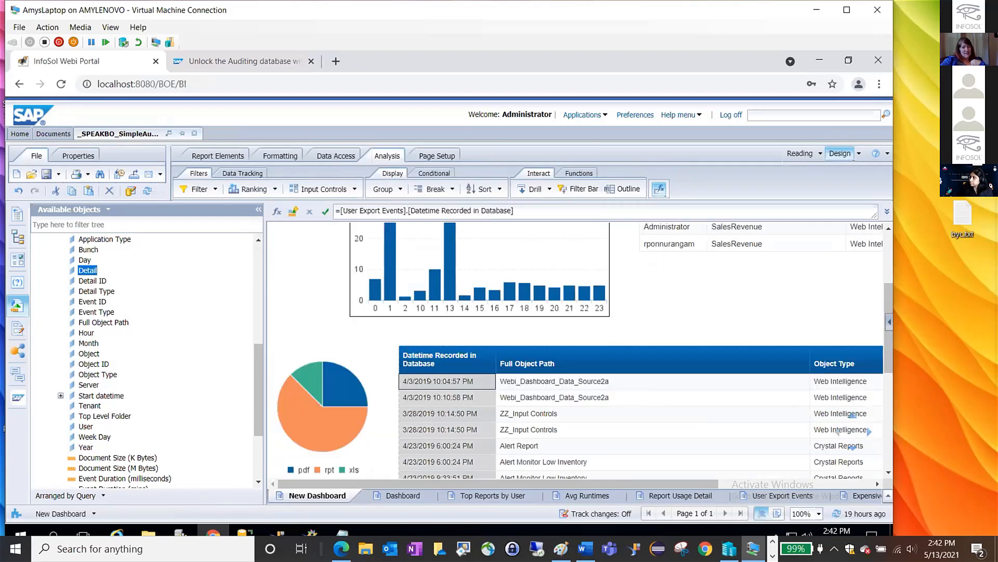
right_click(430, 380)
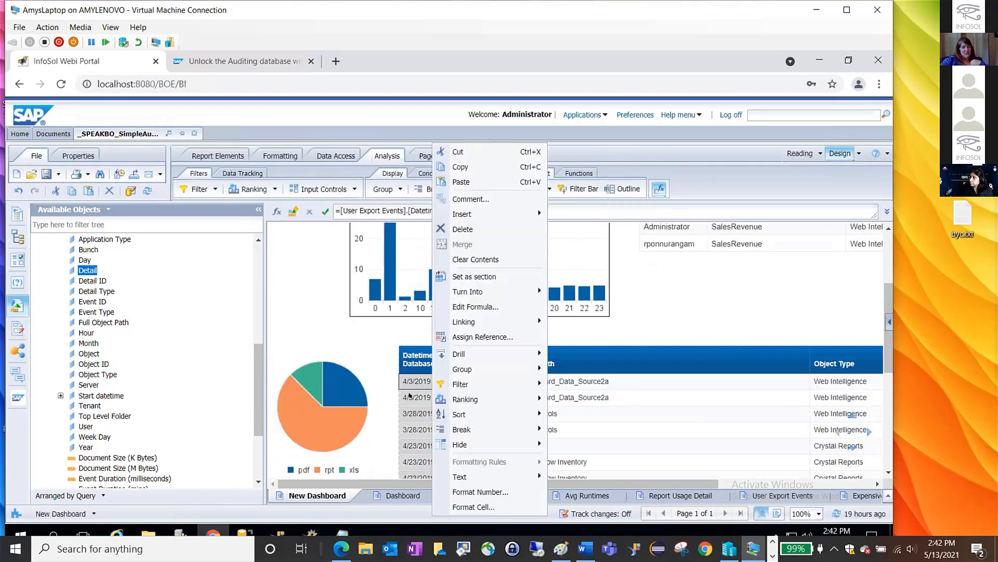
click(602, 380)
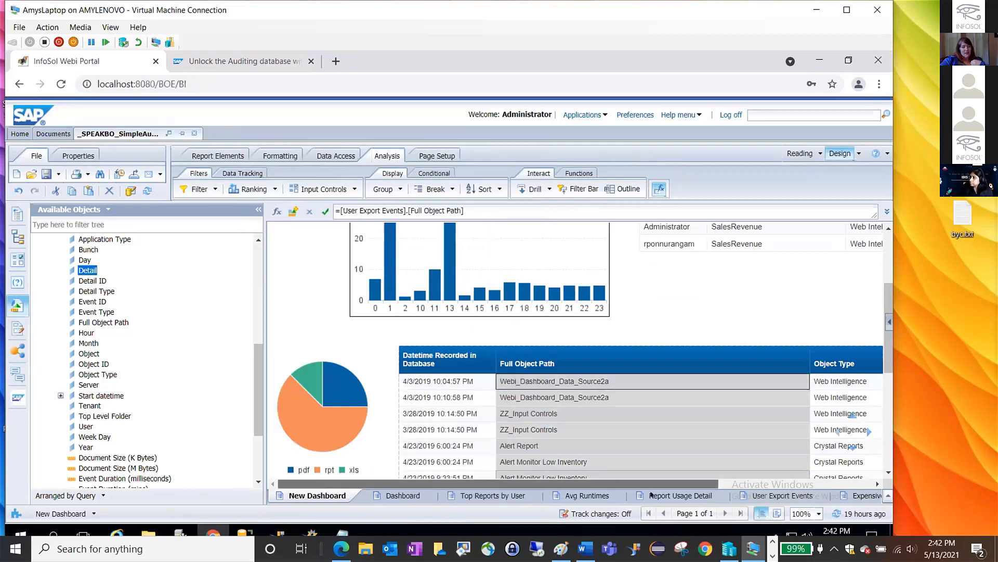
drag(650, 486, 713, 487)
scroll(809, 386, right, 3)
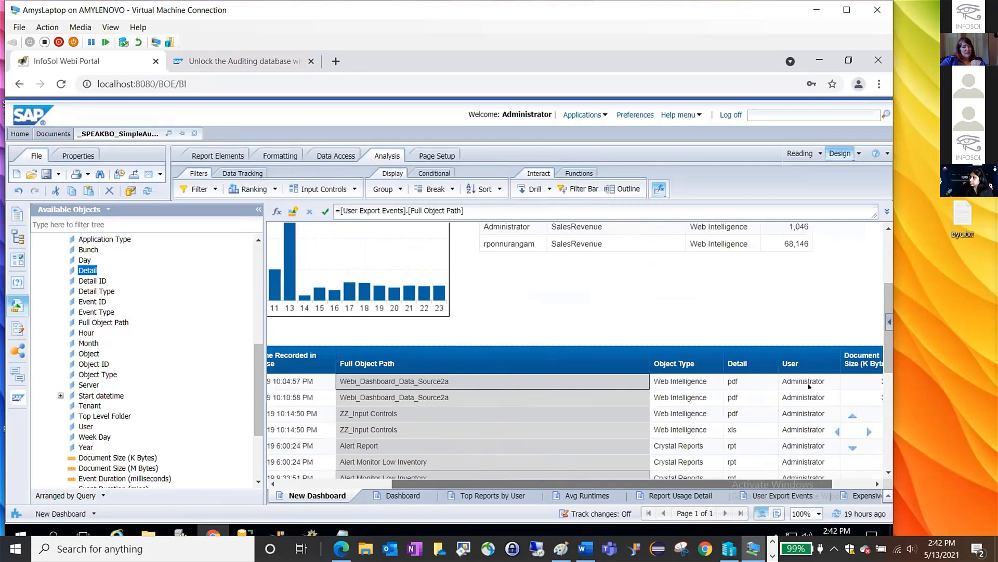
scroll(809, 386, right, 2)
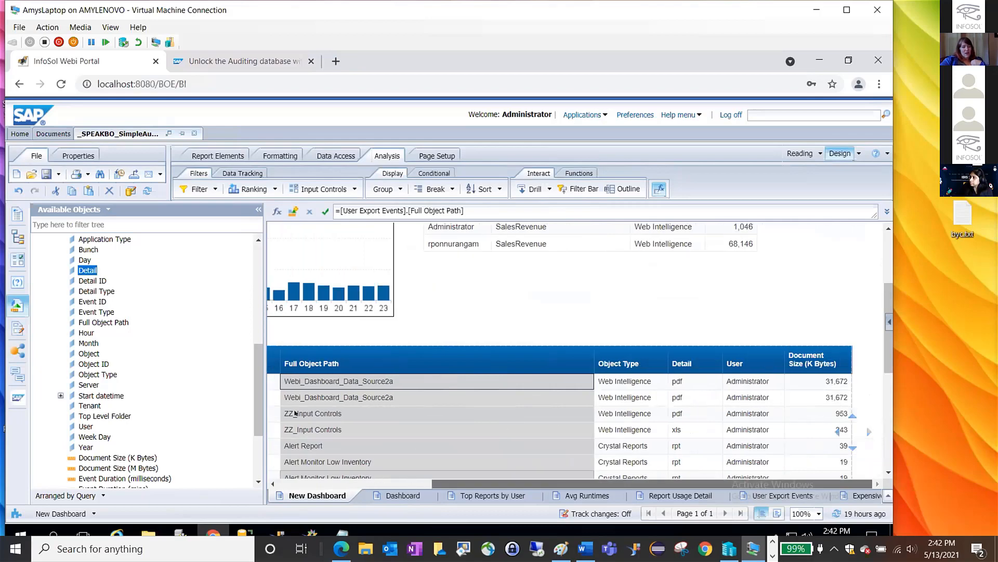
scroll(294, 413, left, 8)
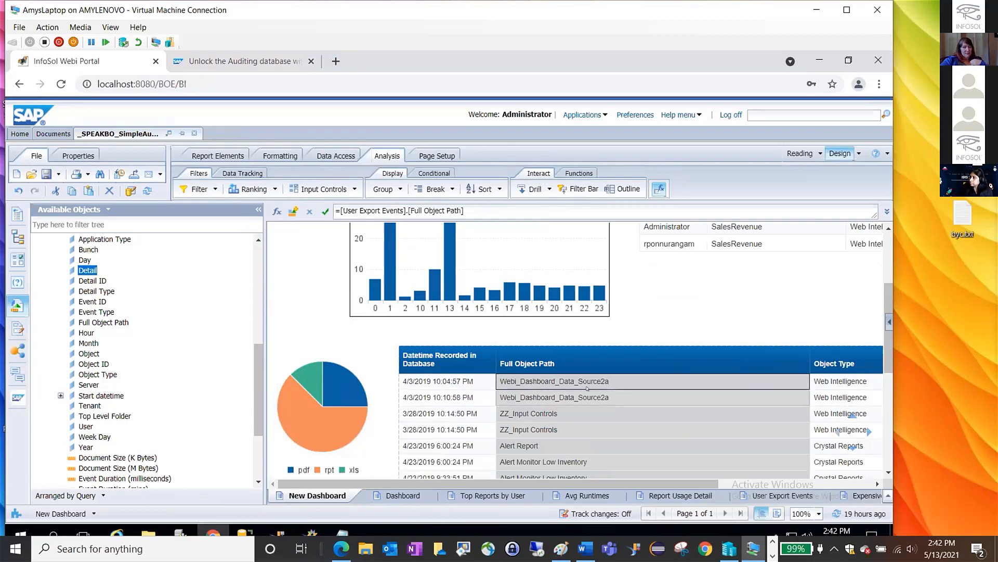
click(309, 401)
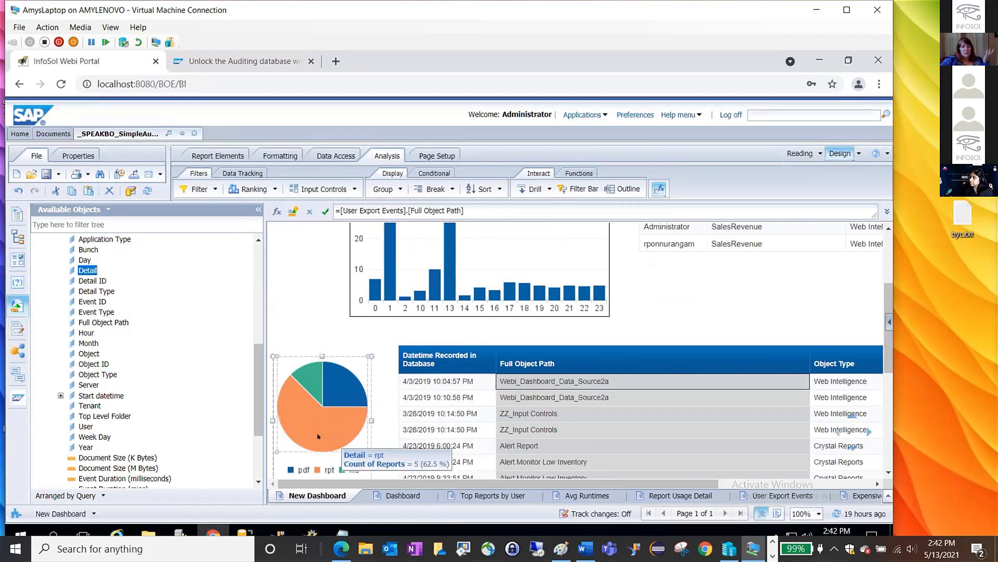
click(377, 331)
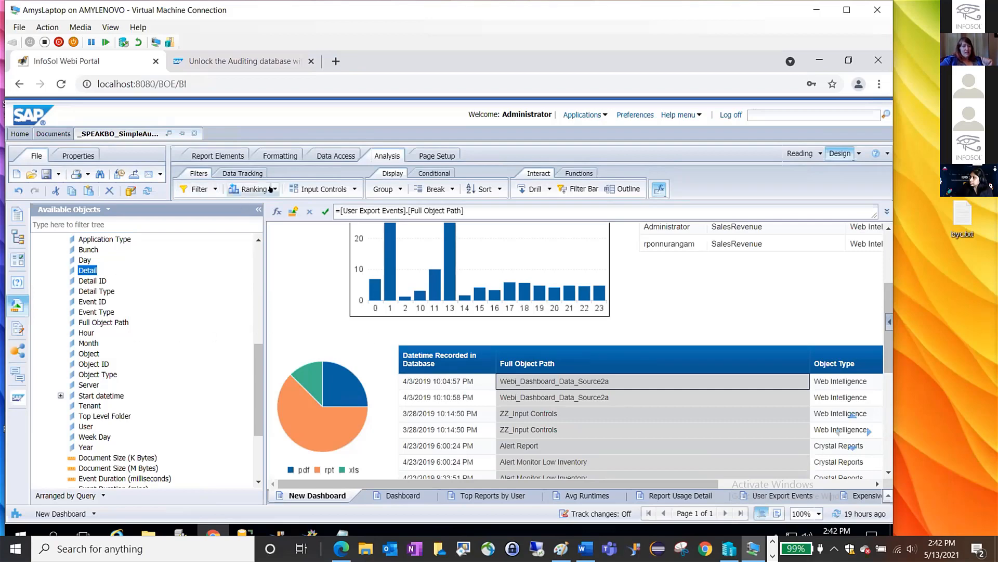
Insert a blank cell just above the pie chart and enlarge it in width and height to hold a section heading.
click(218, 155)
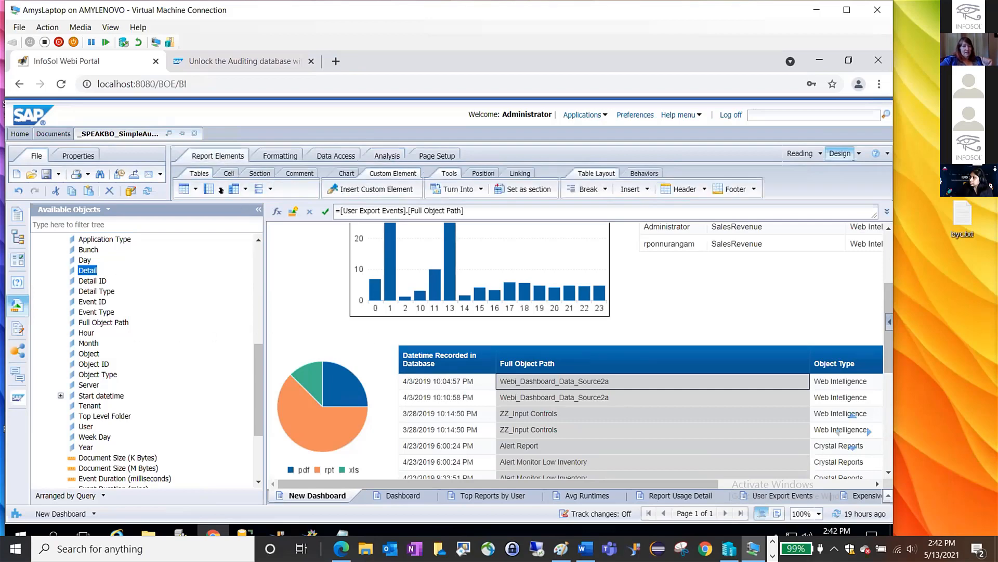
click(193, 189)
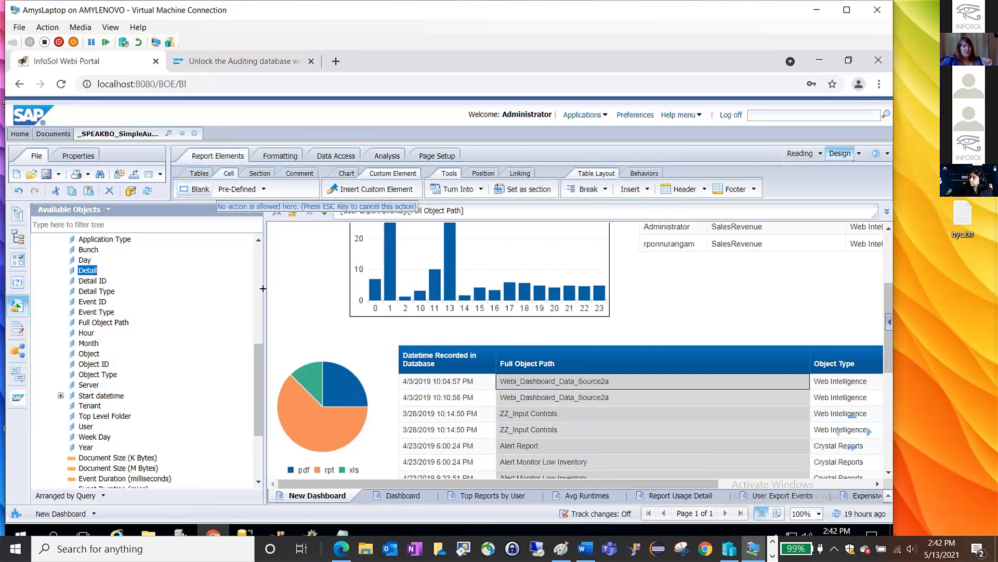
click(285, 329)
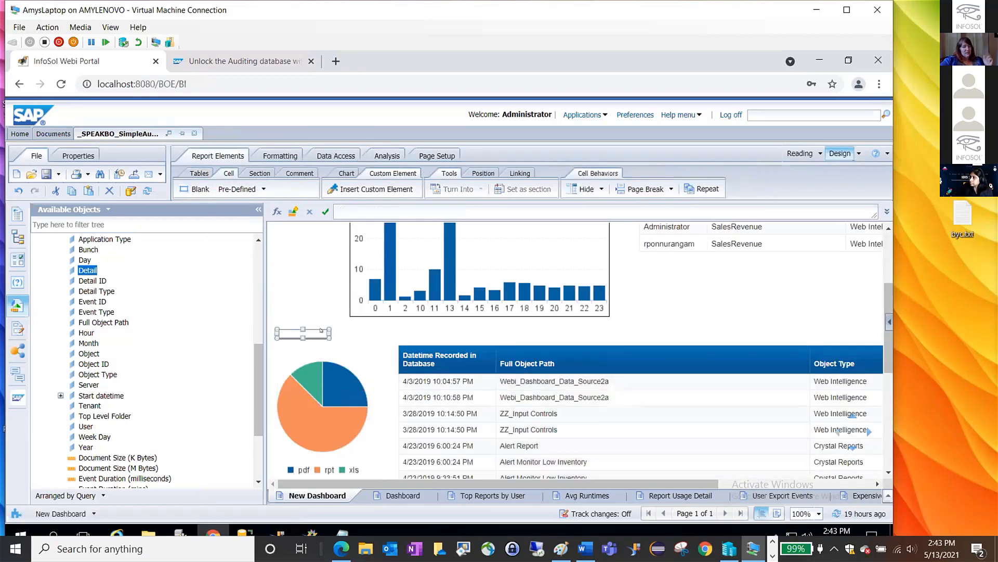
drag(386, 330, 387, 331)
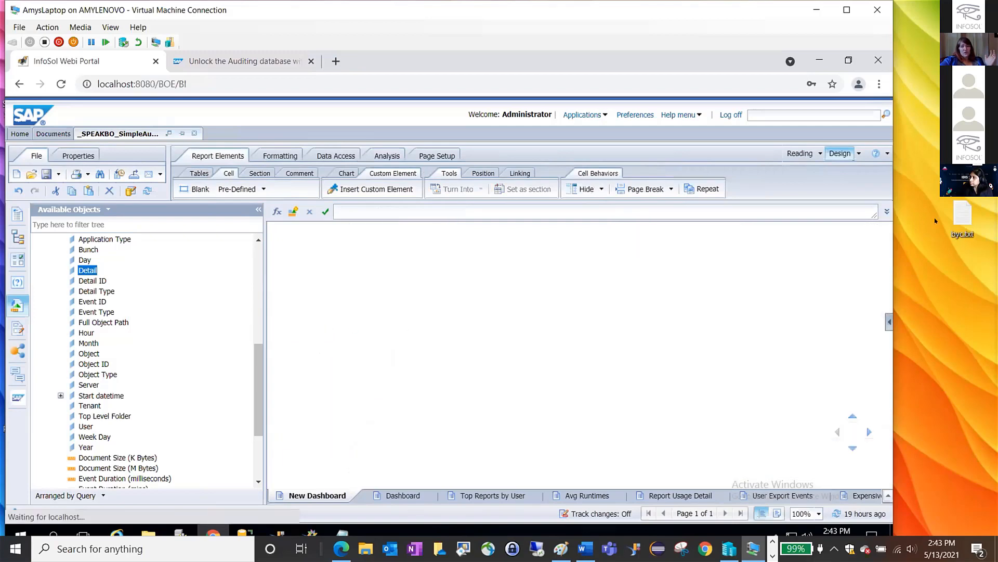
click(887, 229)
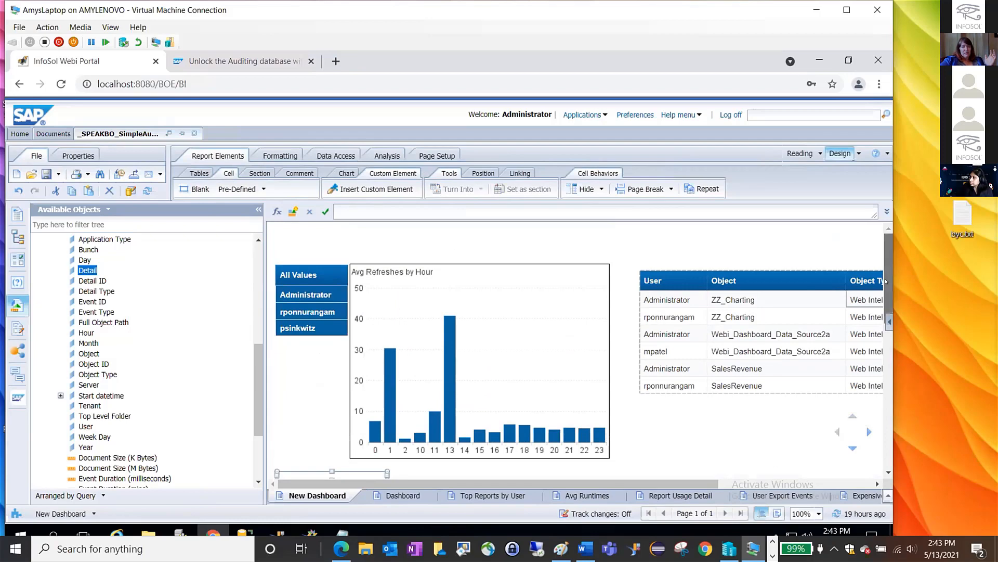
drag(889, 298, 890, 337)
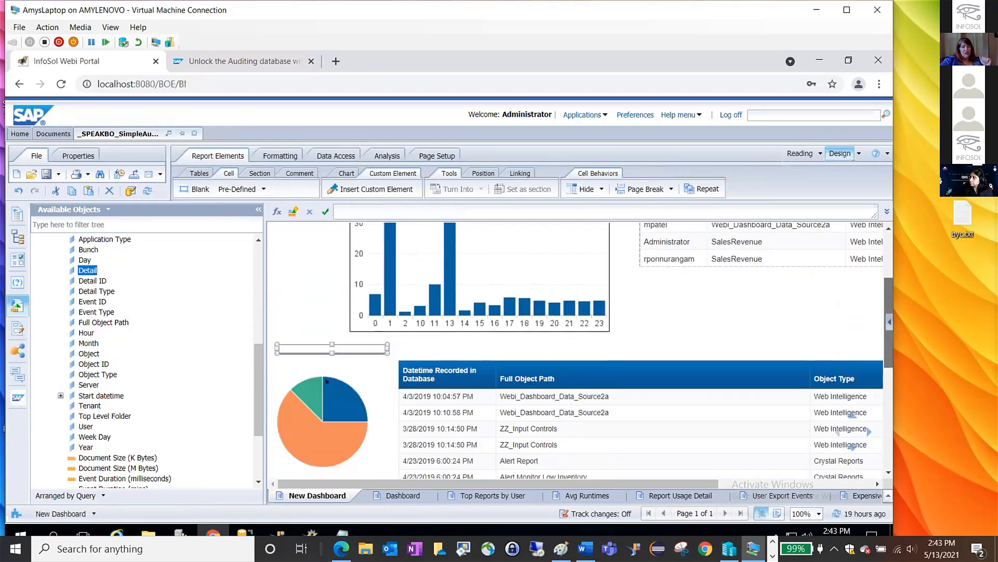
drag(329, 352, 329, 359)
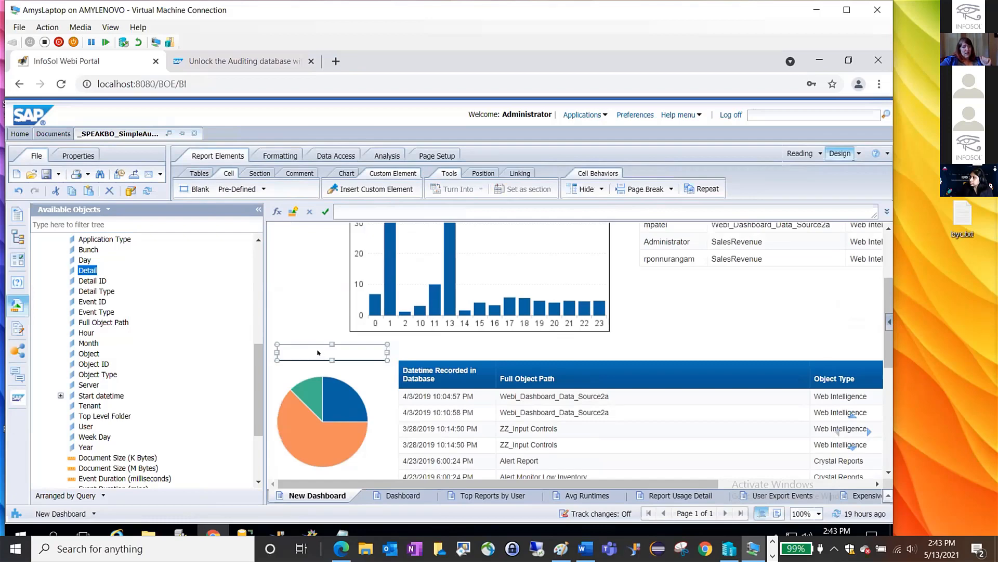
Enter Exported Documents in the blank cell above the pie chart and color its text dark blue.
click(281, 155)
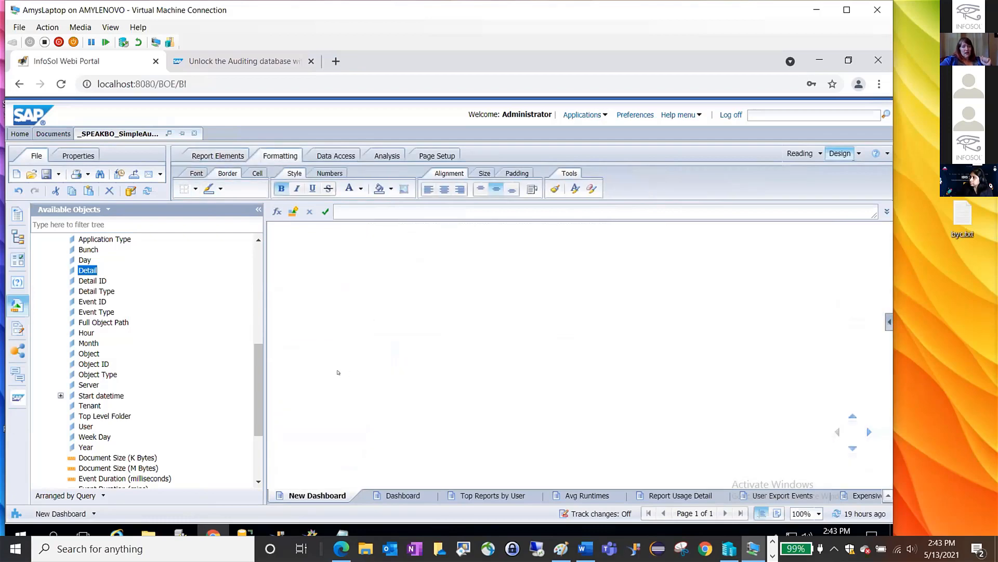
click(354, 210)
text(Exp)
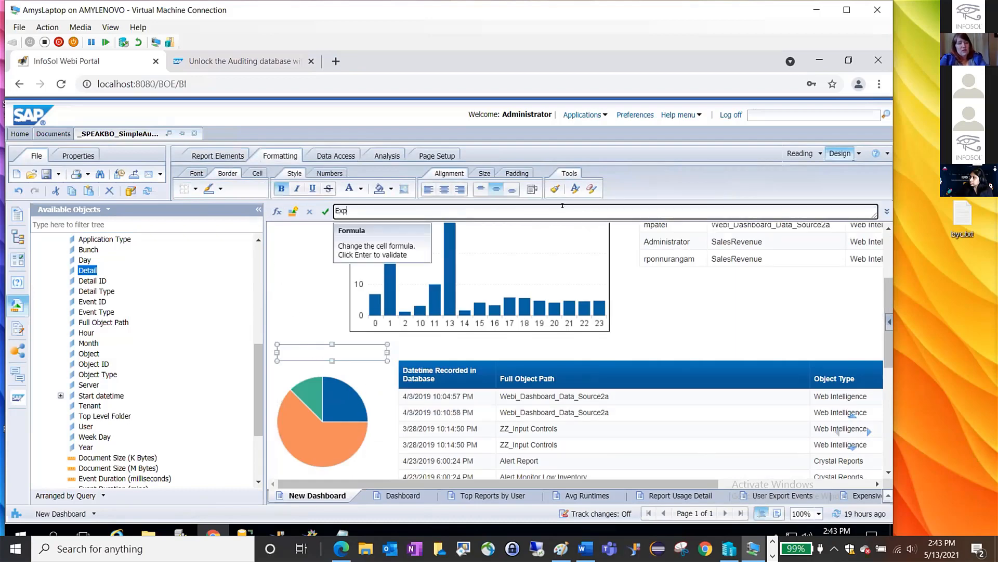
text(orted Documents)
key(Return)
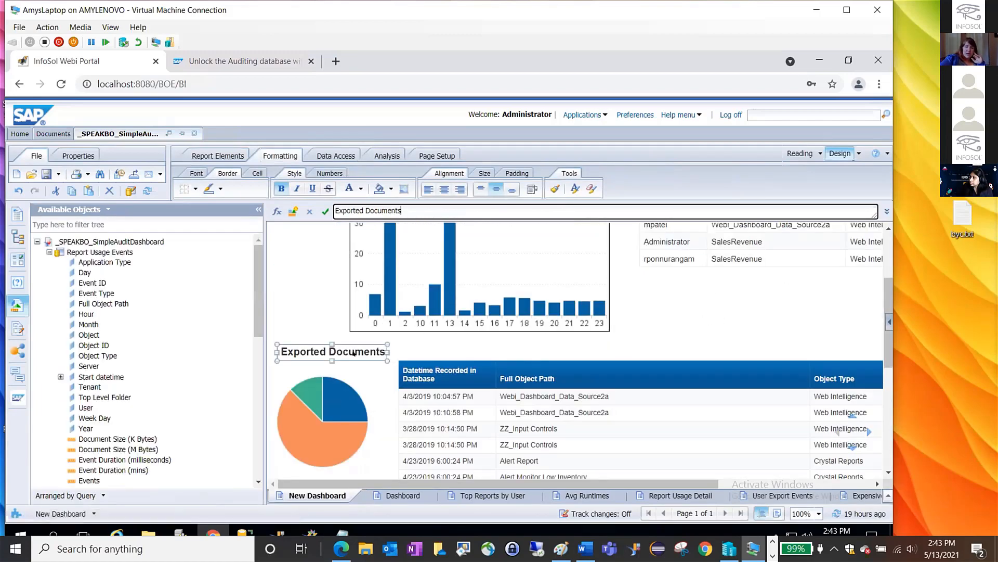
click(361, 188)
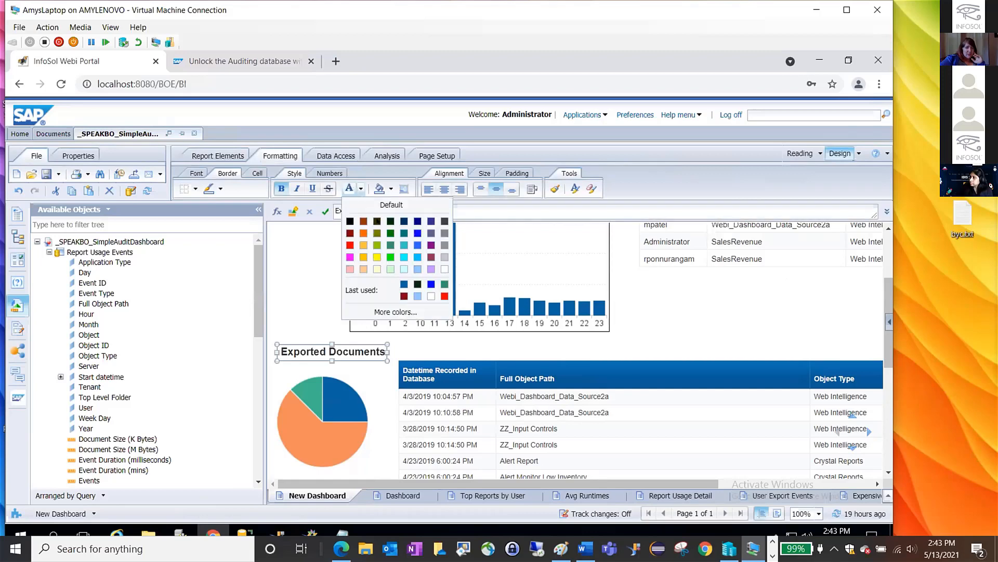
click(403, 285)
click(436, 348)
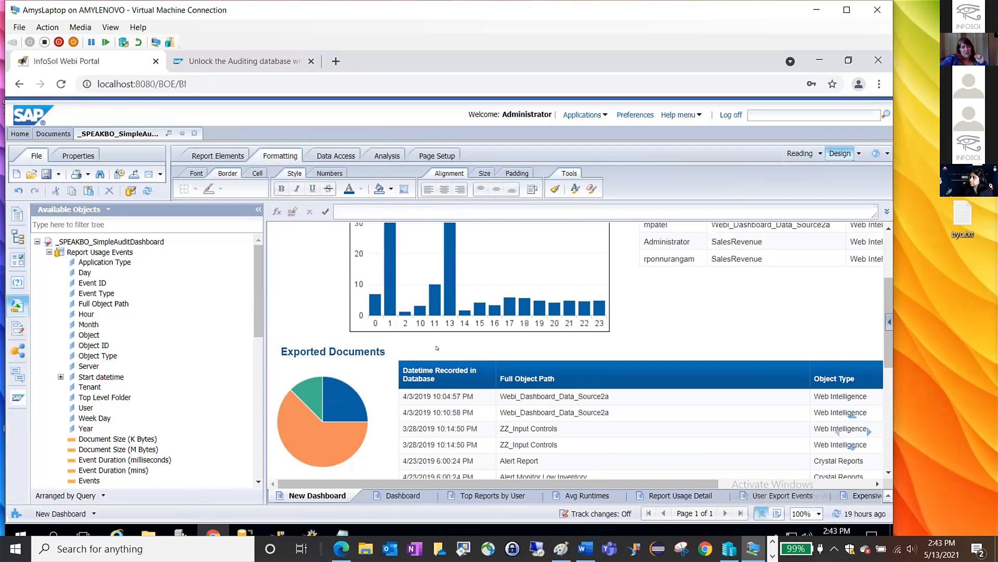
Fill the New Dashboard page header's background with the recently used dark blue that matches the charts.
scroll(878, 305, up, 5)
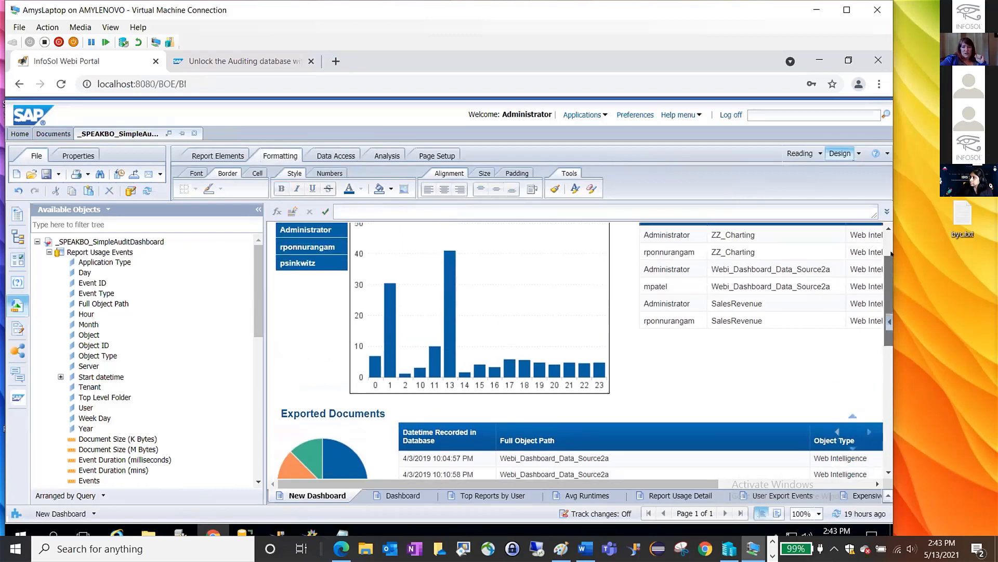
click(308, 236)
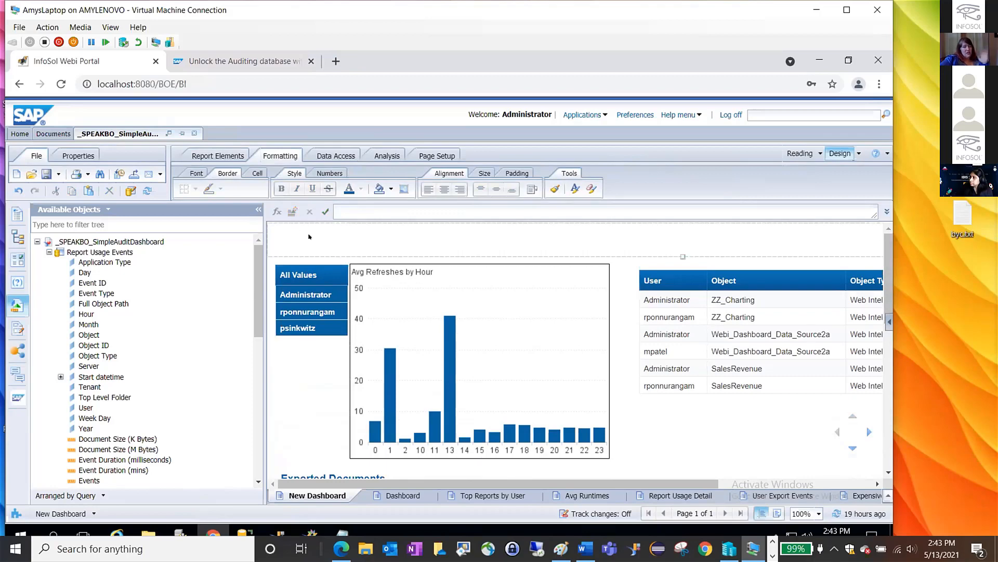
click(309, 237)
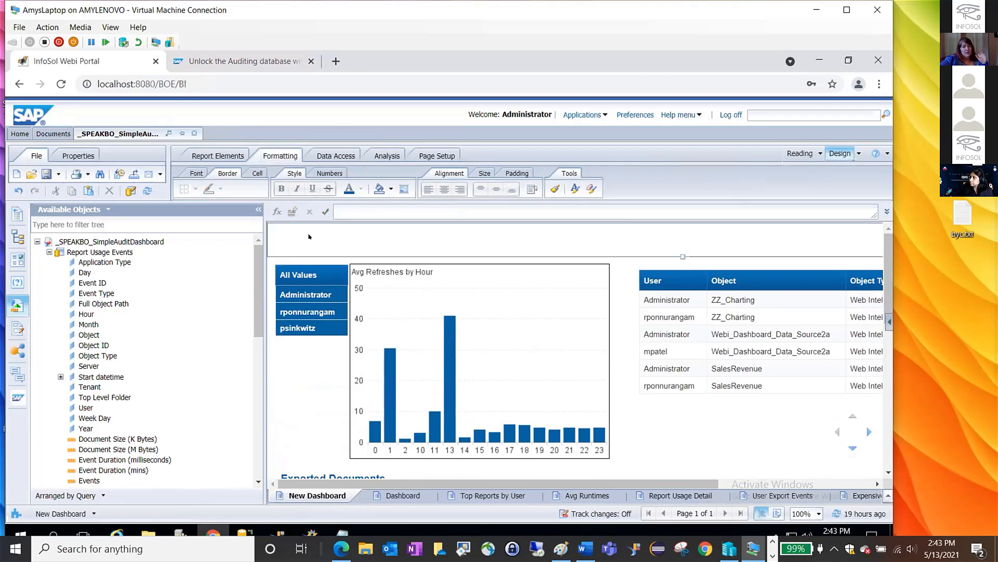
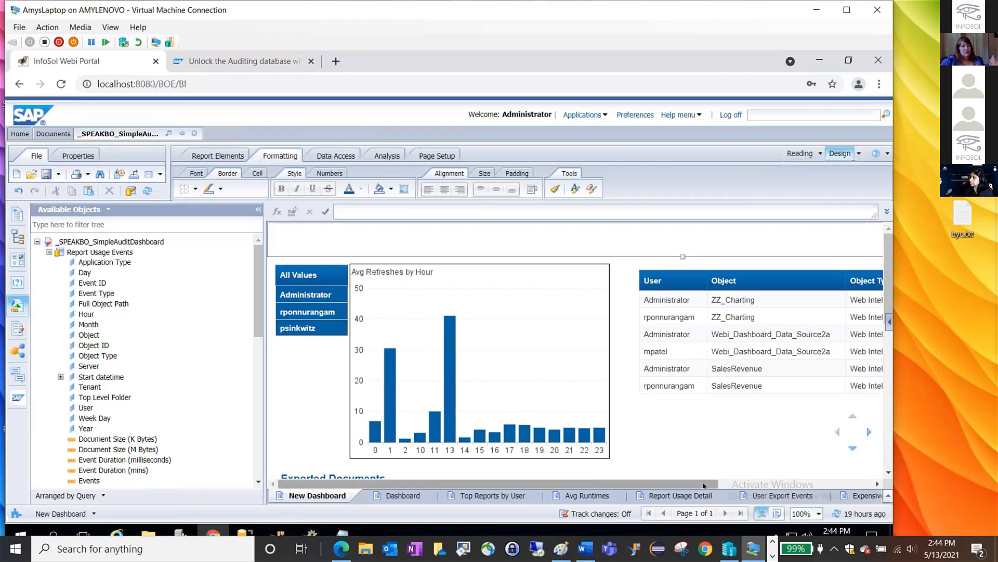
right_click(529, 237)
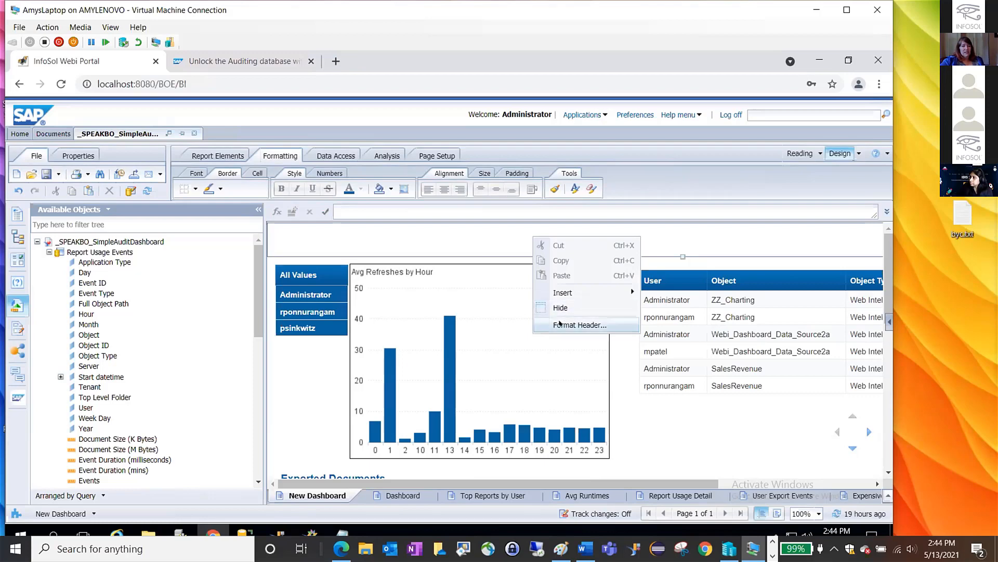
click(560, 323)
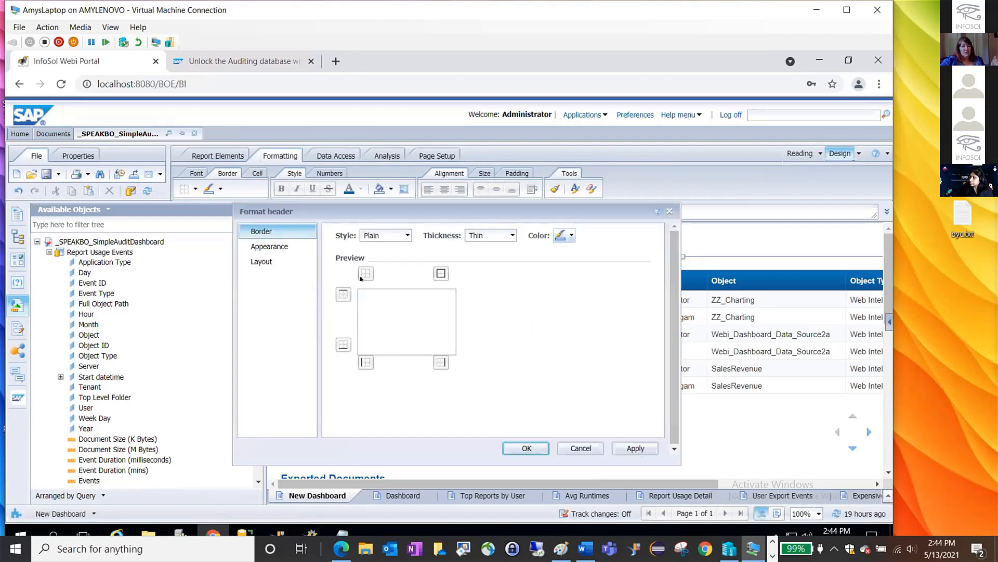
click(285, 261)
click(288, 245)
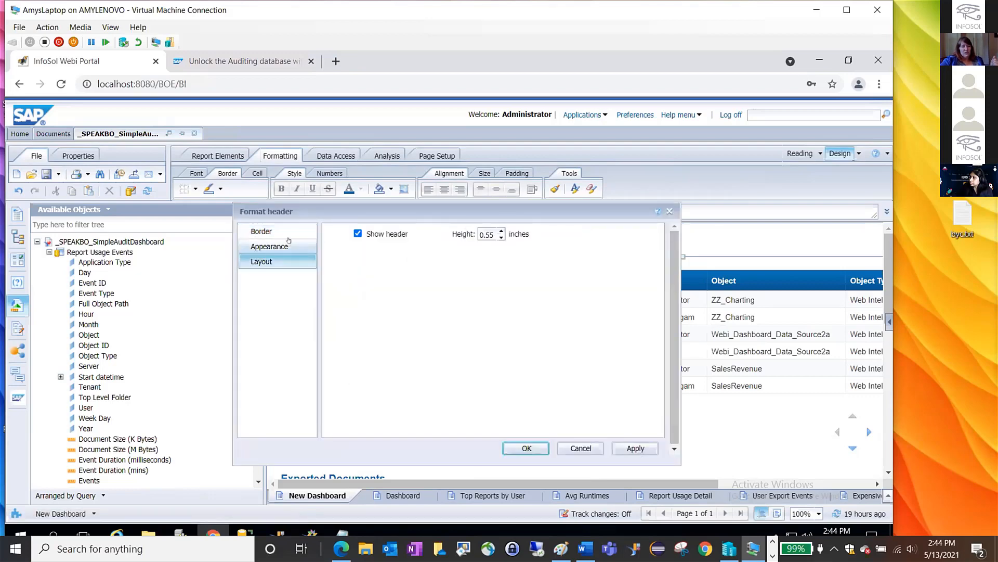
click(479, 249)
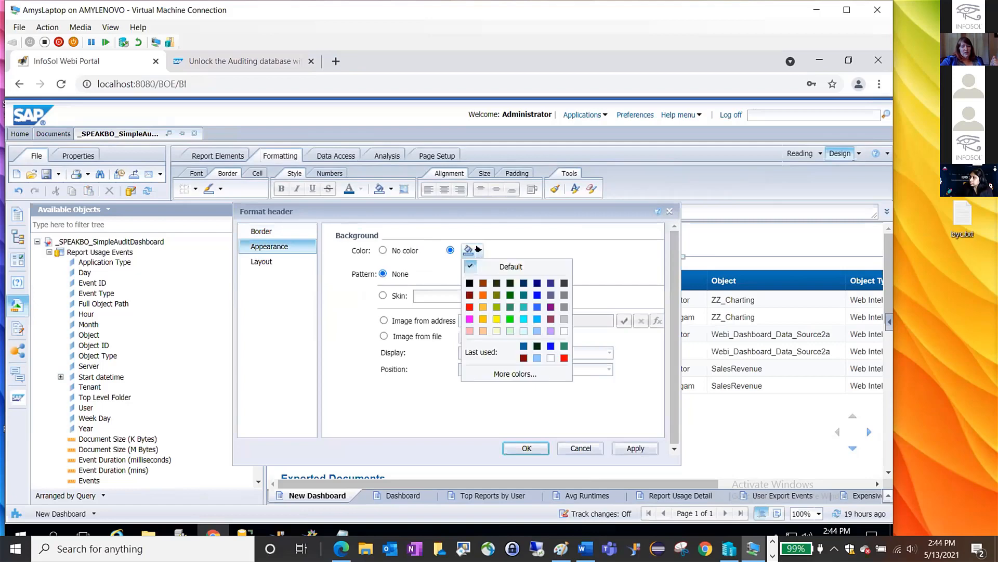
click(523, 347)
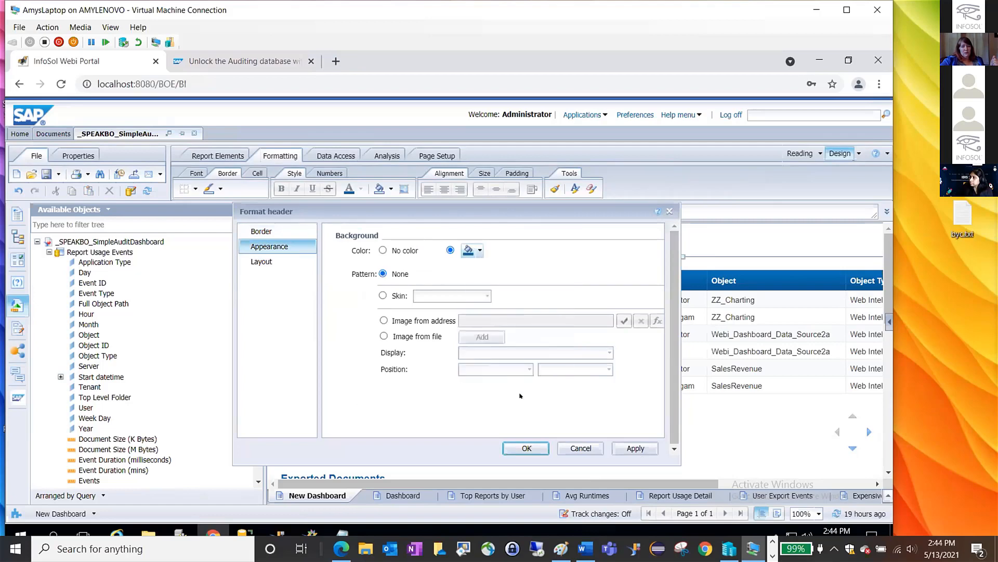
click(527, 447)
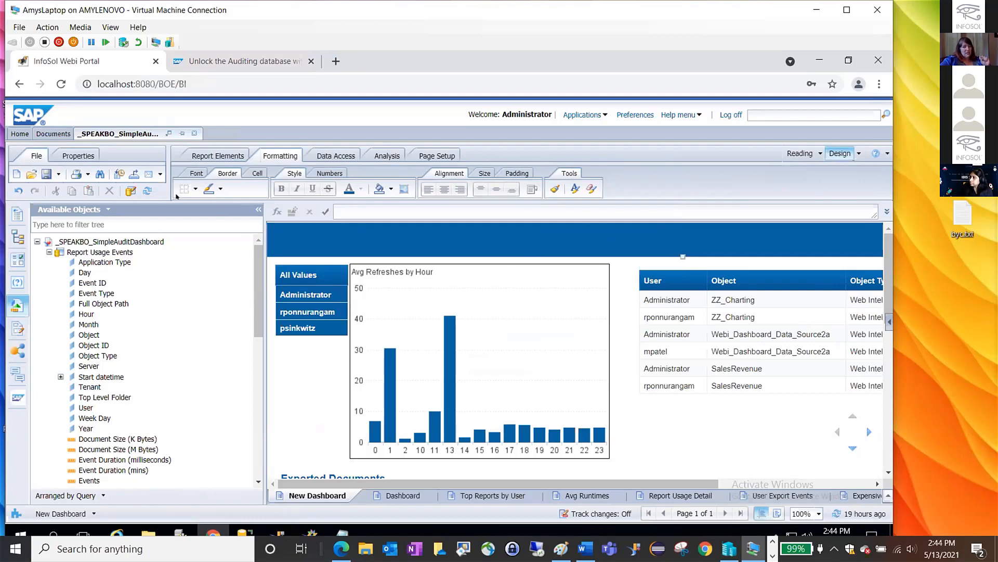
Insert a blank cell in the blue page header above the user menu and enter Dashboard as its text.
click(257, 173)
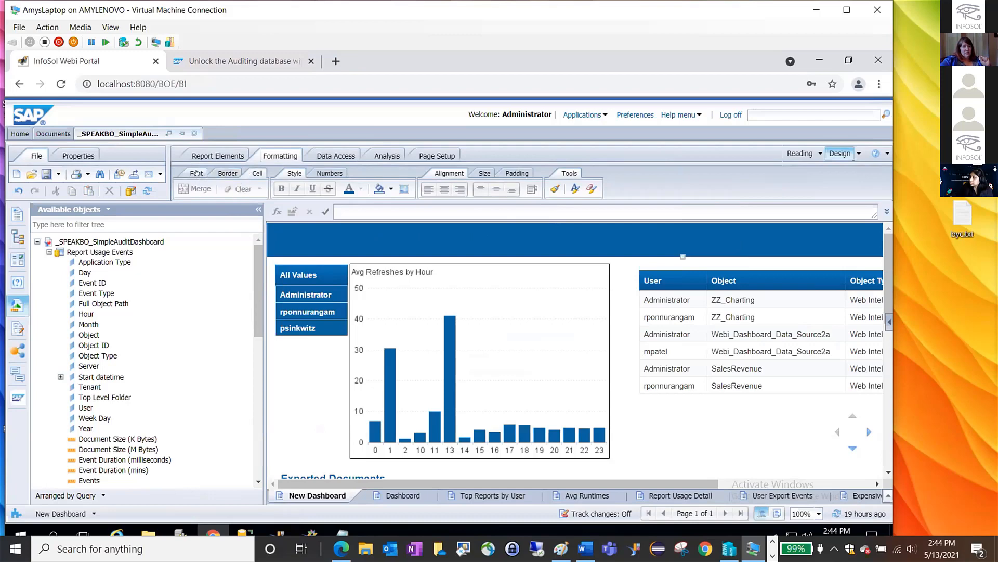
click(217, 156)
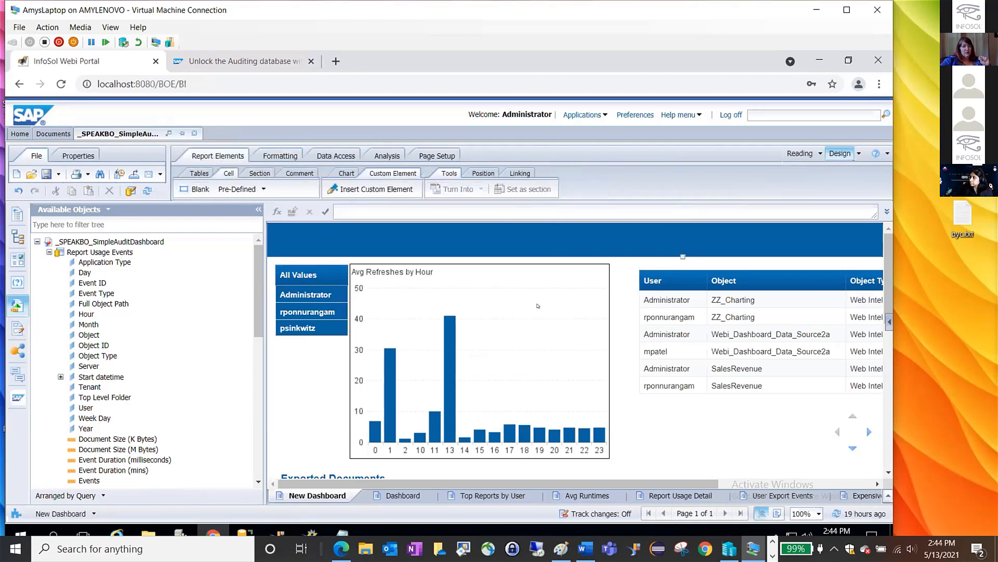
click(327, 248)
click(304, 237)
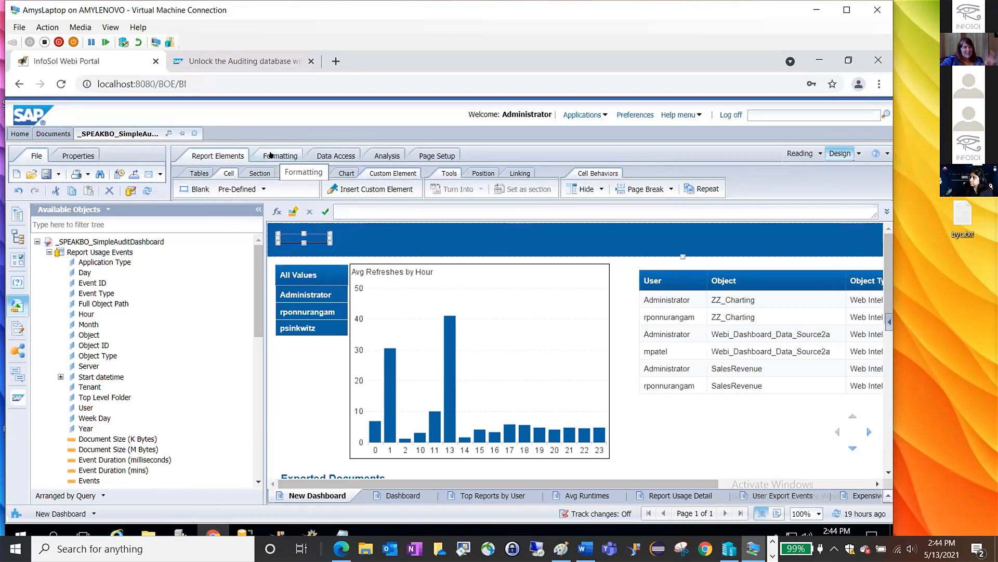
click(271, 155)
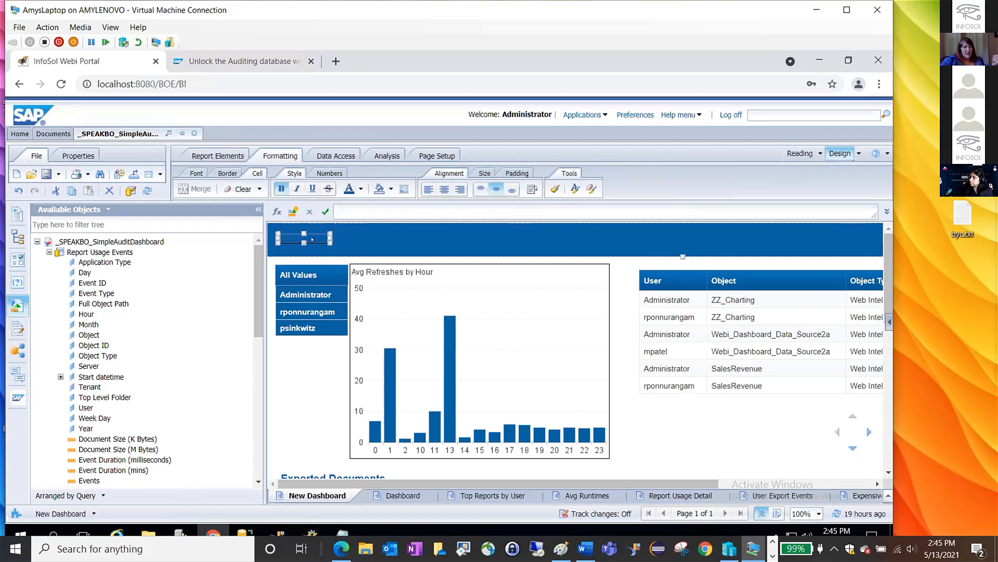
click(228, 173)
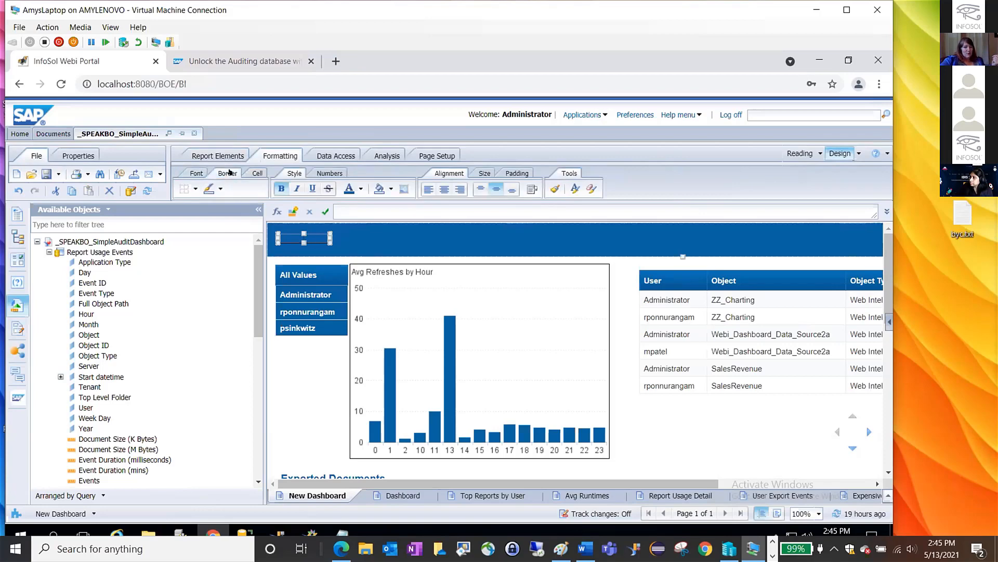
click(185, 189)
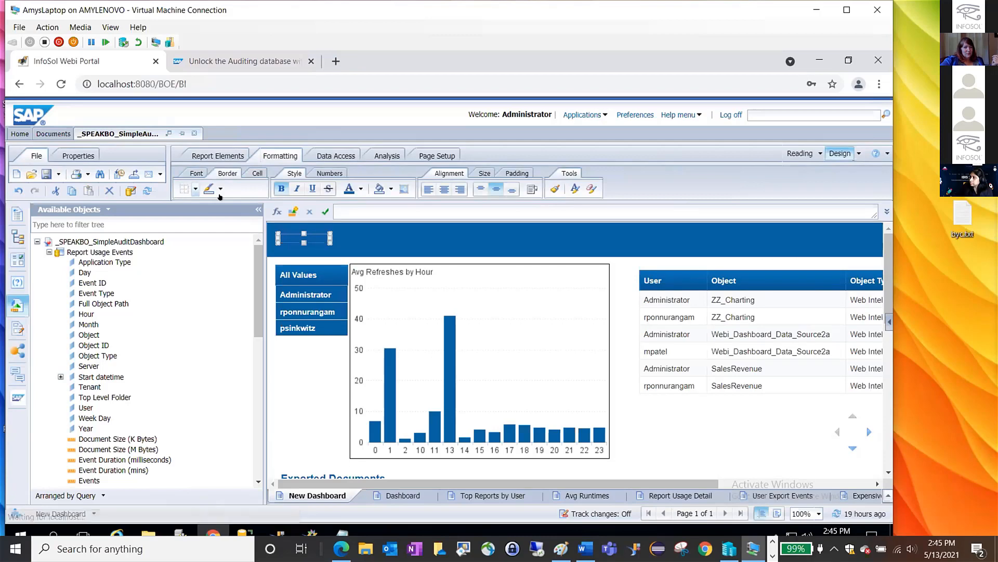
double_click(295, 232)
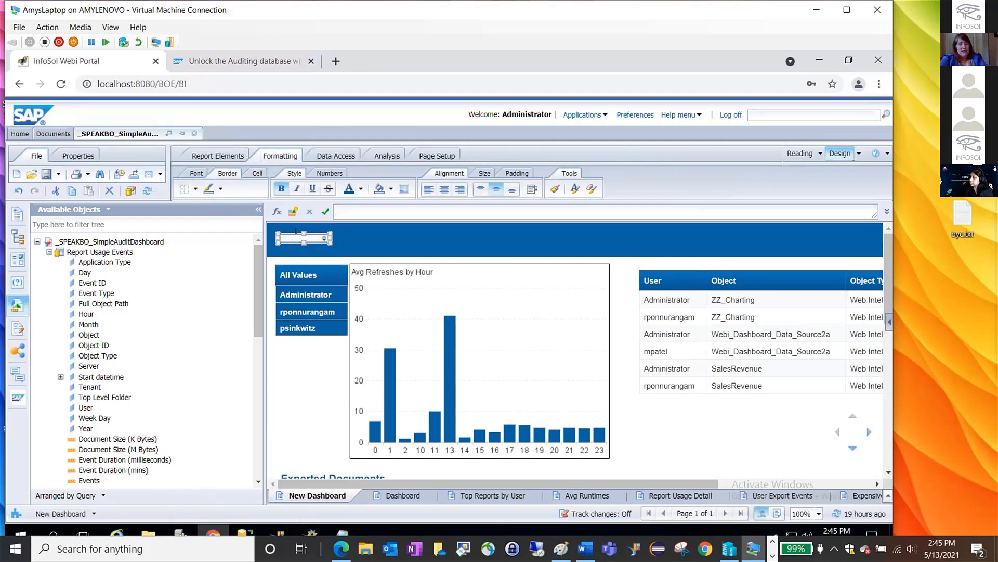
text(Dashboard)
key(Return)
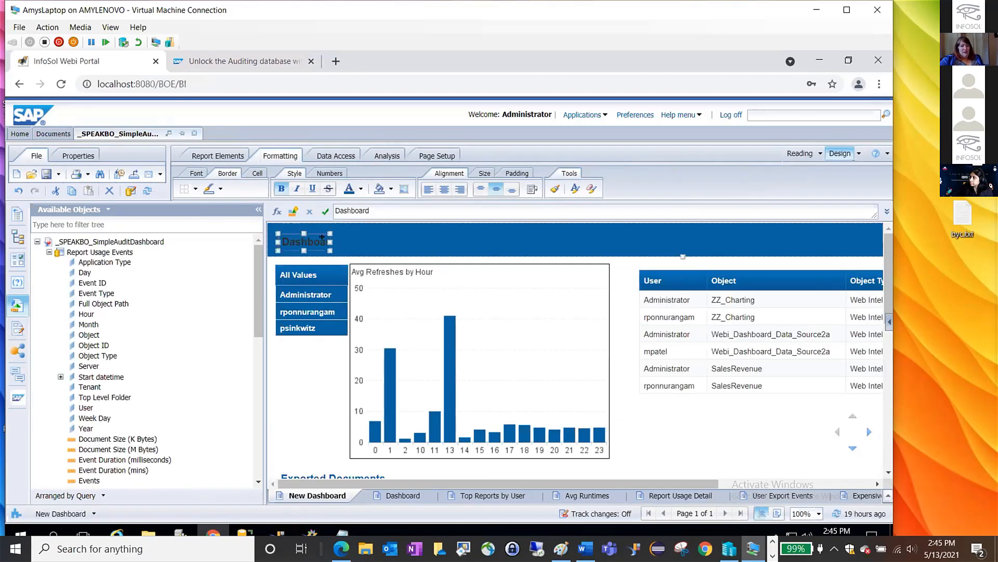
Widen the Dashboard title cell in the page header and color its text white.
drag(327, 237, 458, 242)
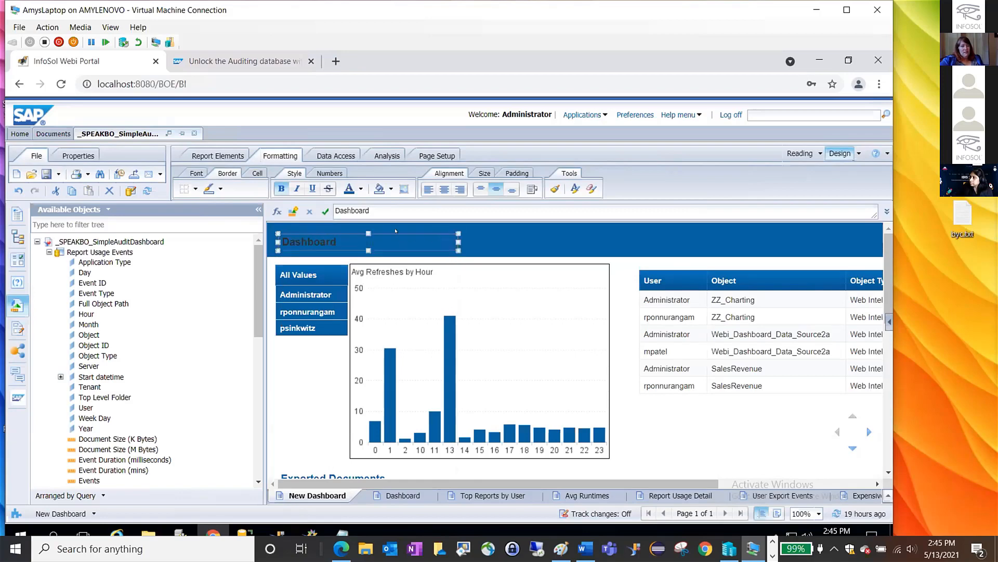
click(360, 188)
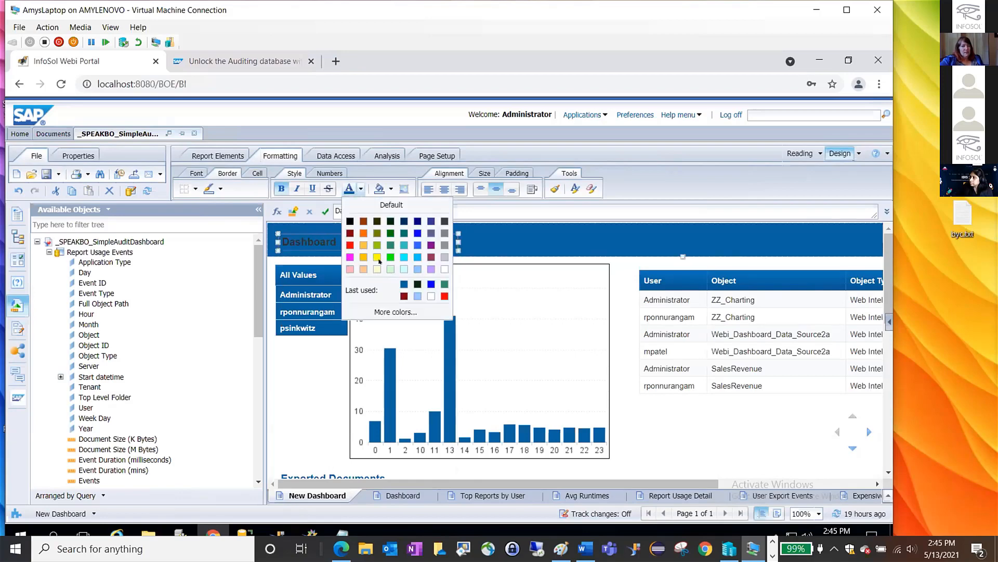
click(431, 295)
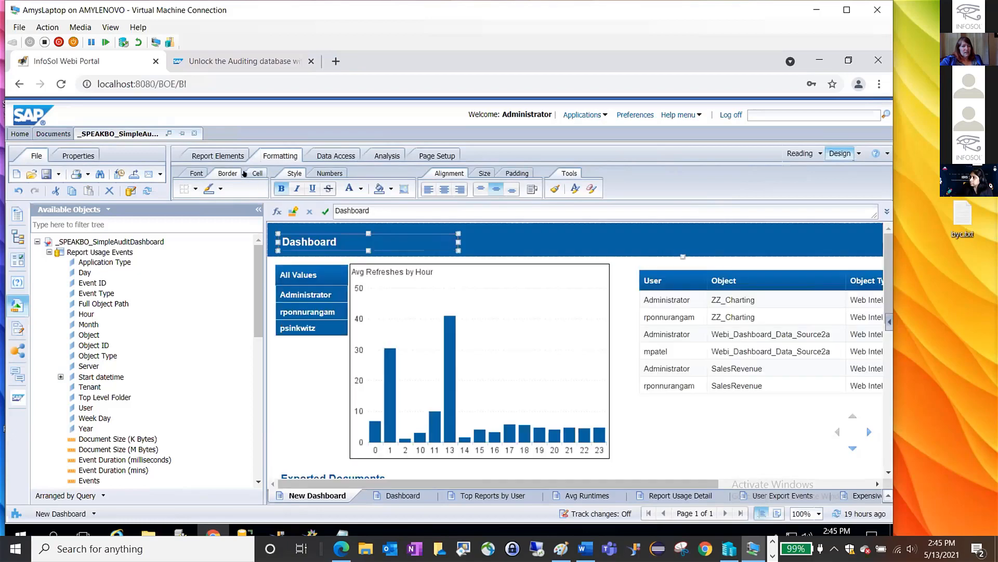
Set the Dashboard title's font size to 18 and nudge its cell slightly up and left within the header.
click(195, 172)
click(268, 189)
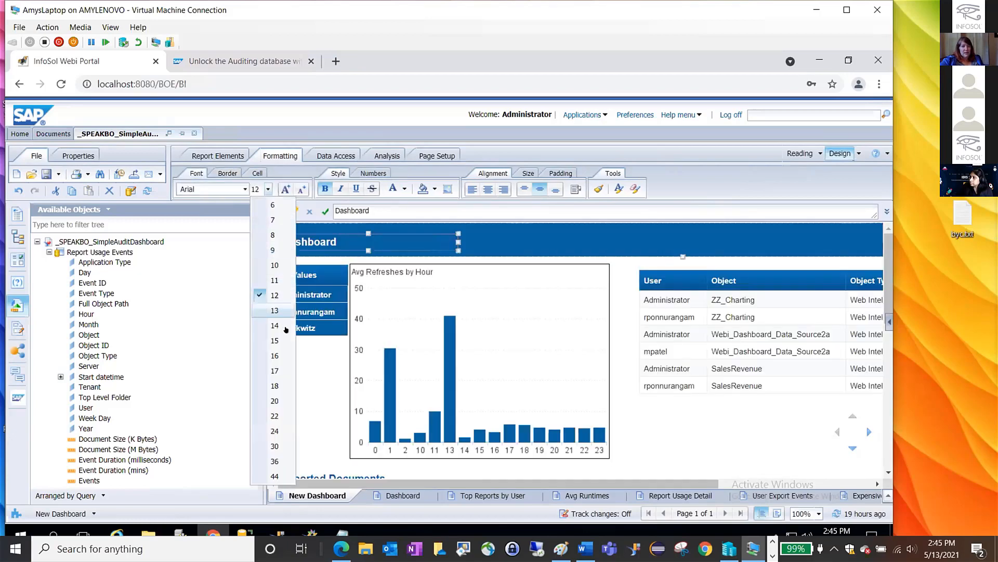
click(281, 385)
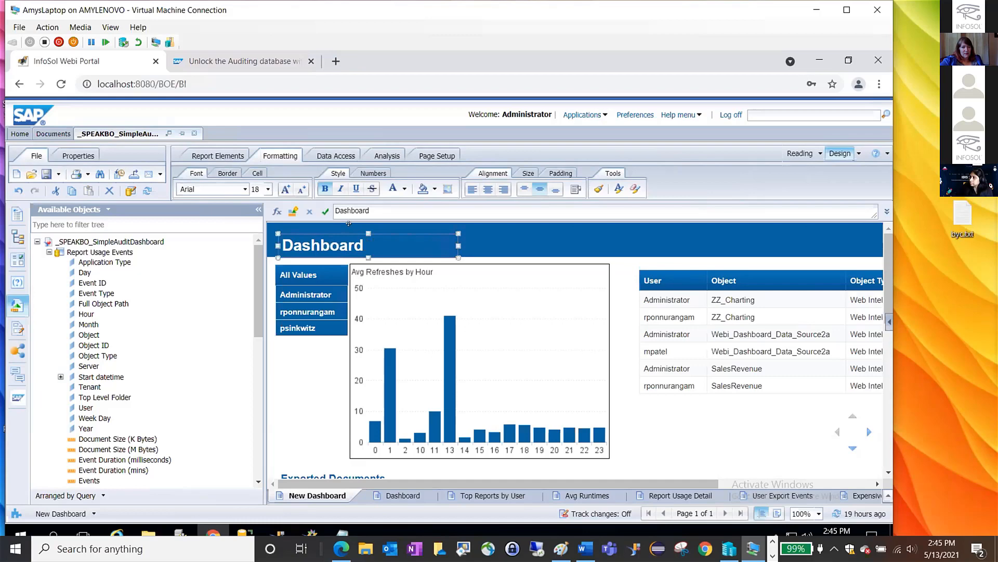
drag(349, 223, 344, 218)
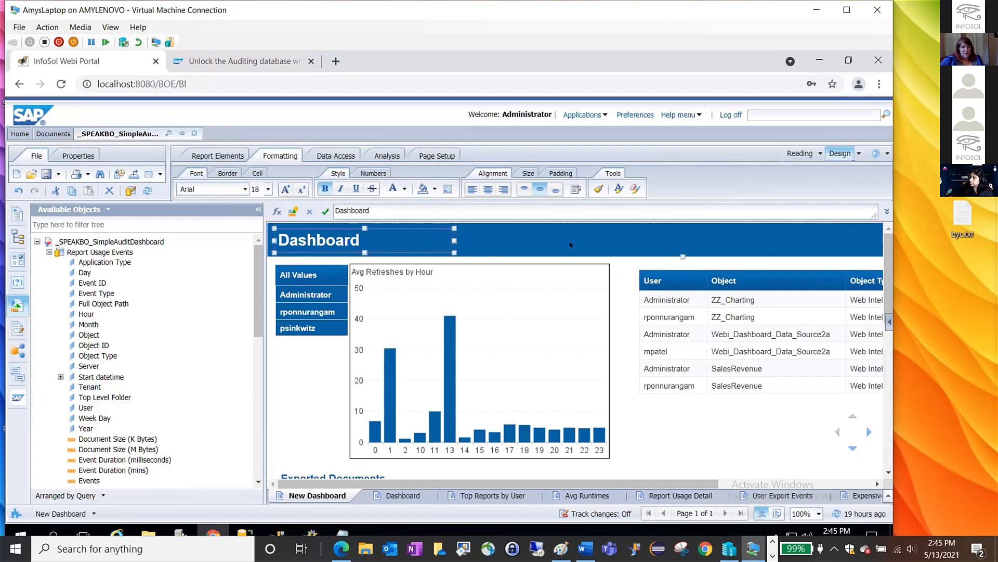
Insert a second blank cell farther right in the blue page header and enter Top Reports by User.
drag(678, 483, 871, 495)
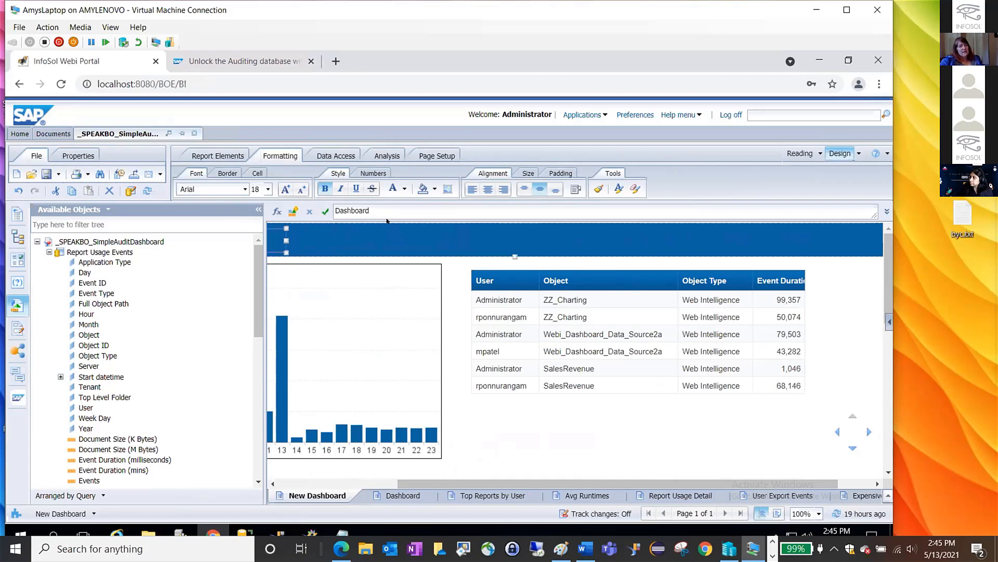
click(219, 154)
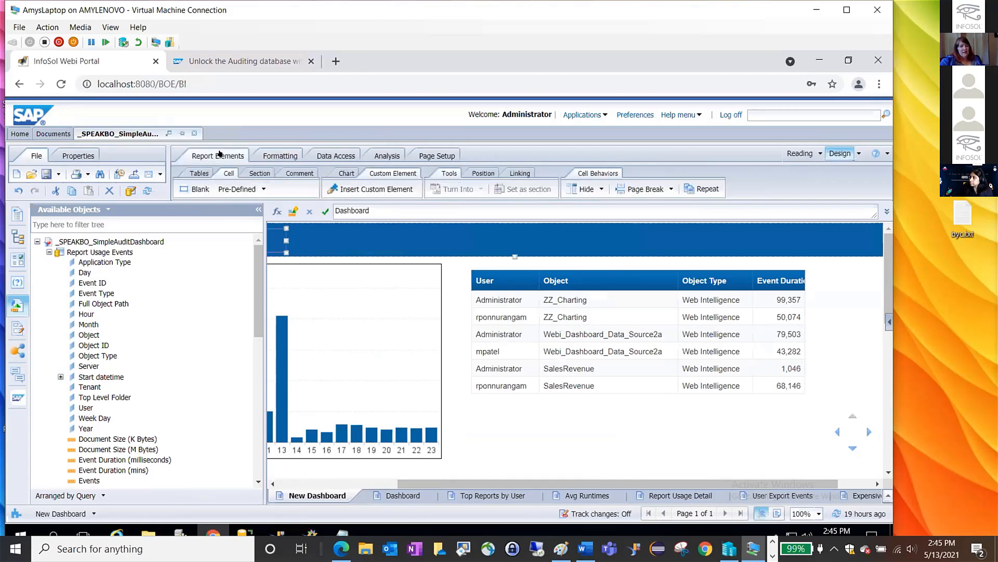
click(188, 188)
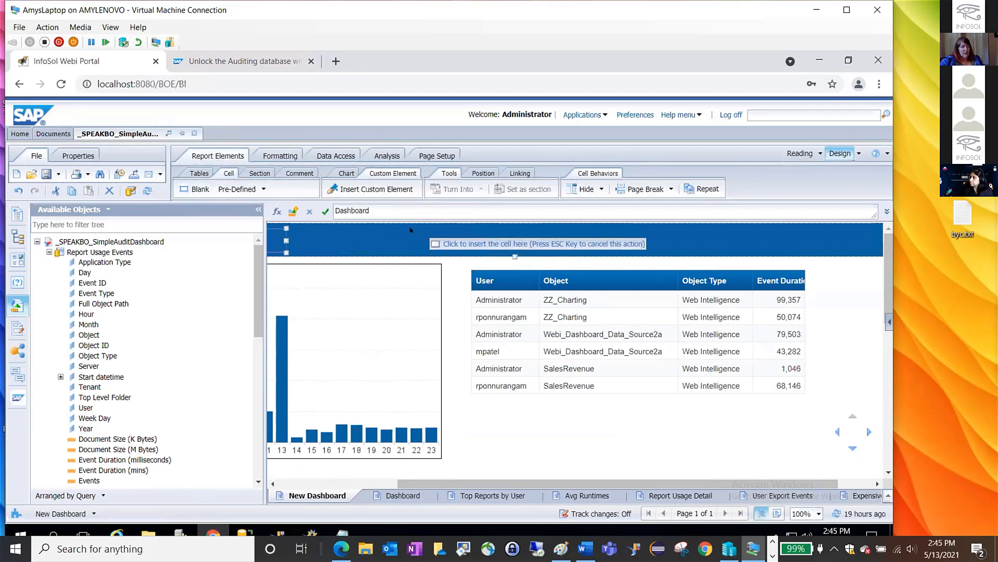
click(427, 236)
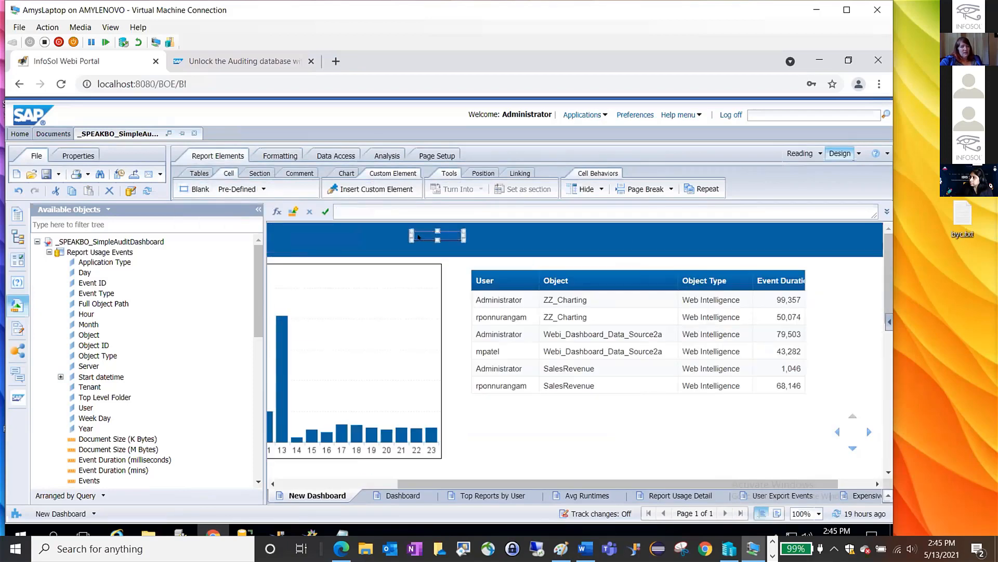
click(412, 206)
text(Top)
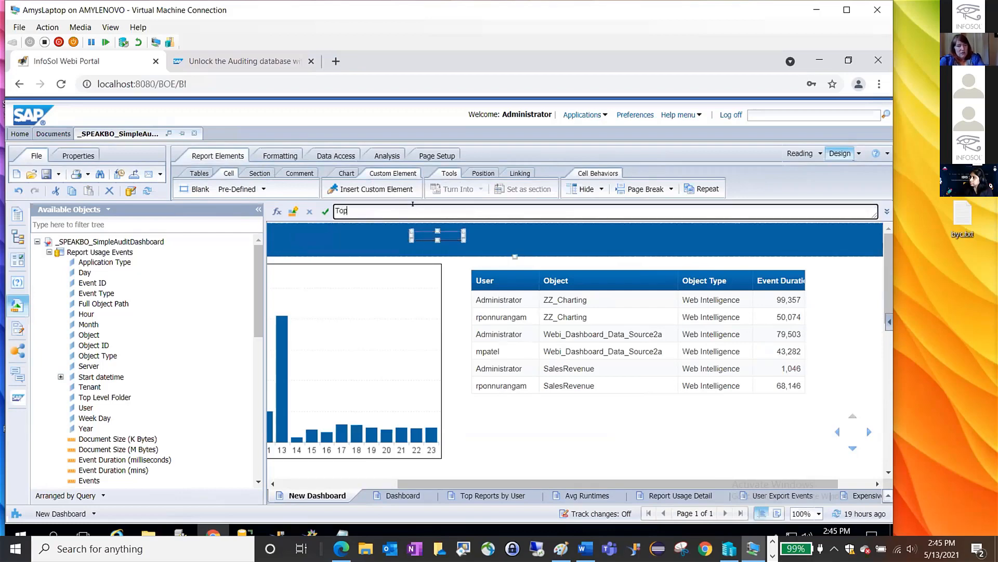
text( Reports by User)
key(Return)
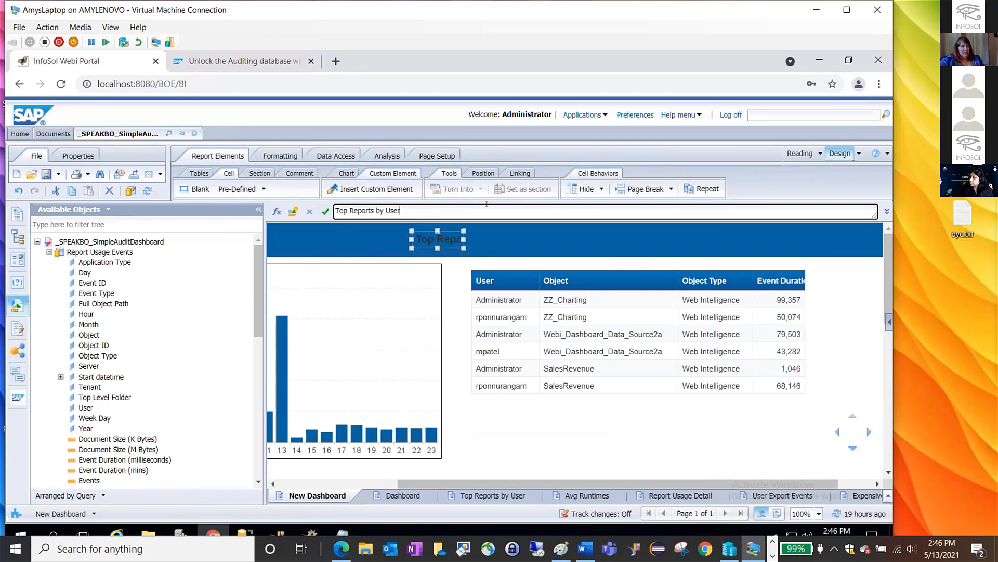
Link the Top Reports by User header cell to the Top Reports by User report with the tooltip Jump to Top Reports.
click(519, 173)
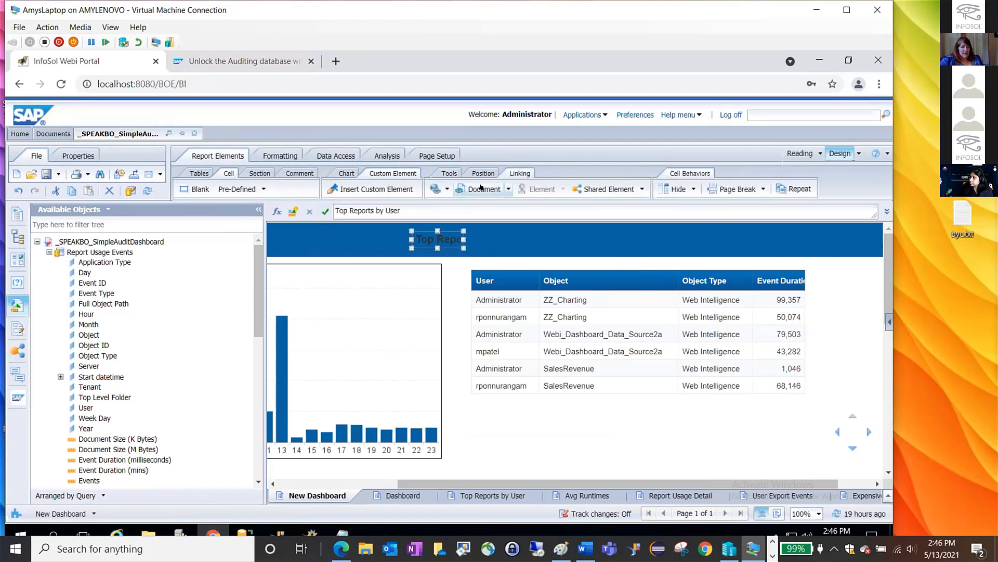
click(481, 188)
click(481, 206)
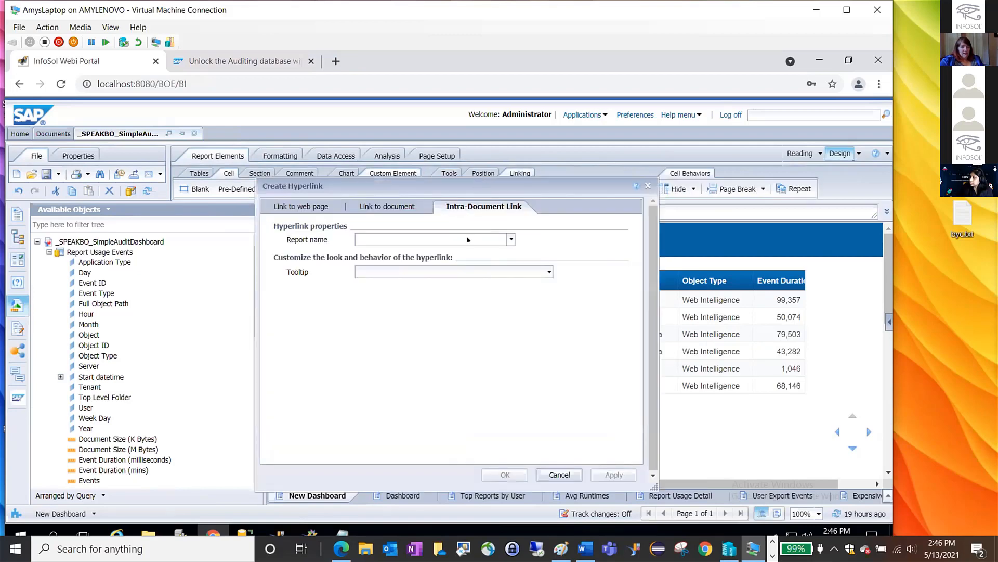
click(511, 239)
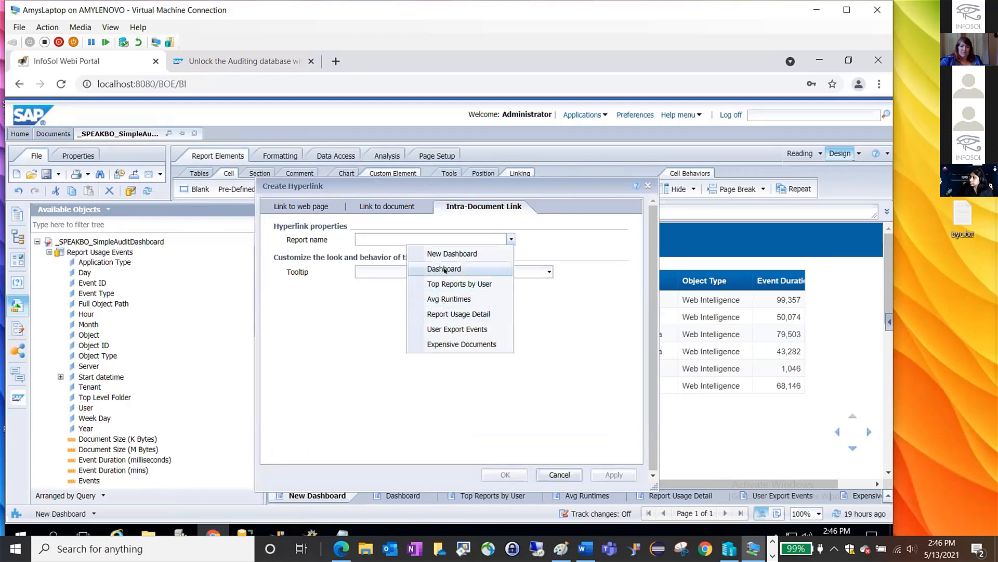
click(453, 283)
click(549, 272)
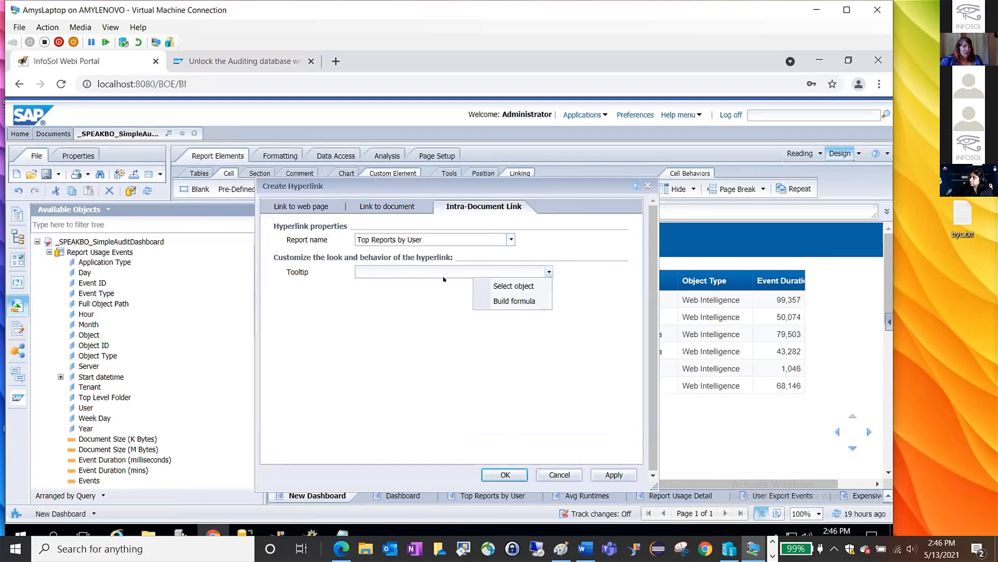
click(396, 265)
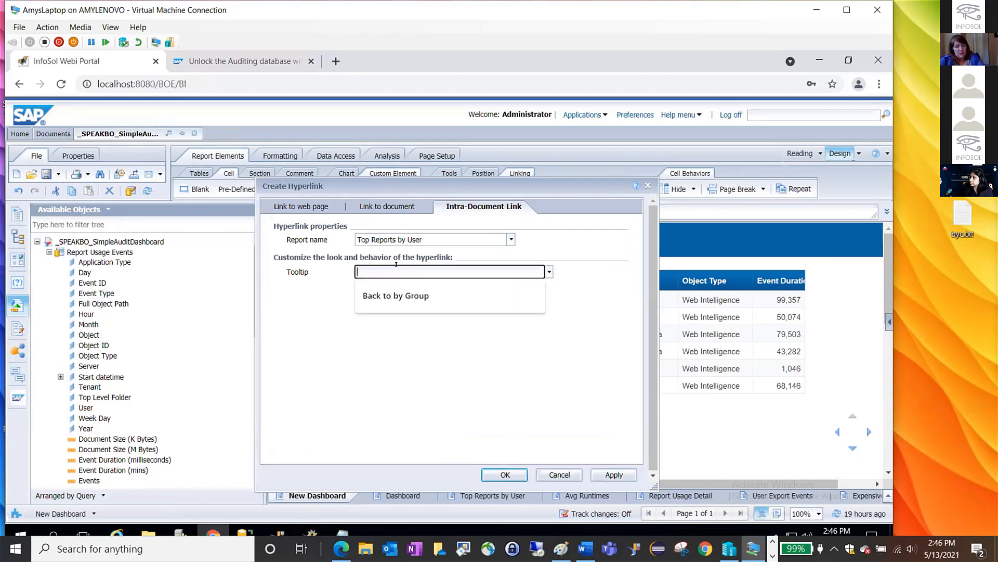
text(Jump to )
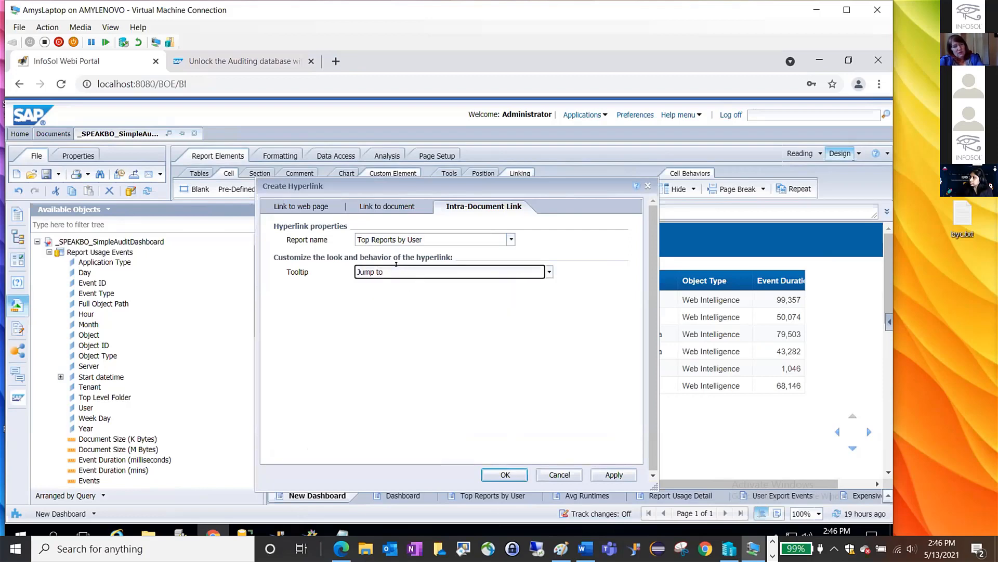
text(Top Reports)
click(503, 474)
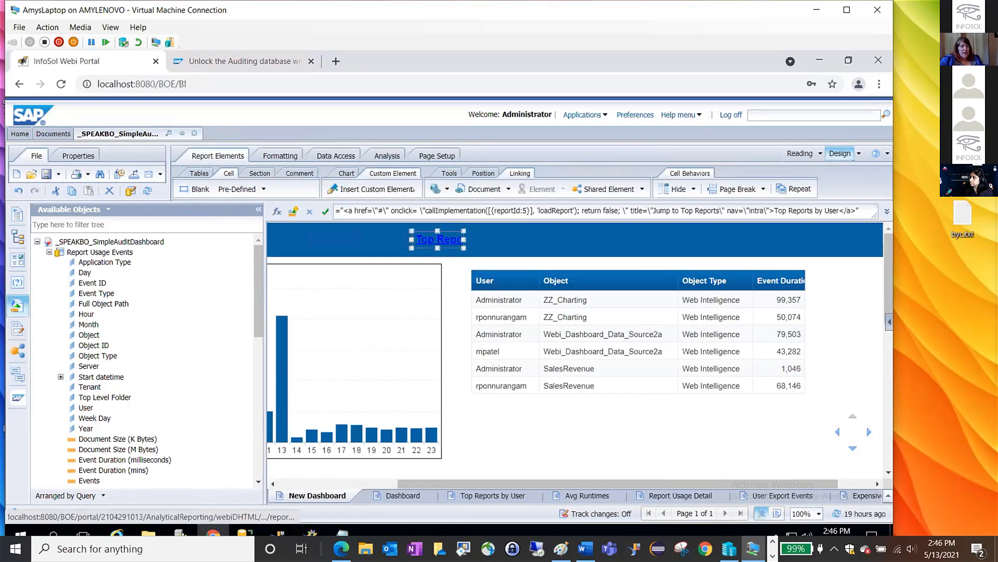
Delete the hyperlinked Top Reports by User cell from the blue page header.
click(278, 155)
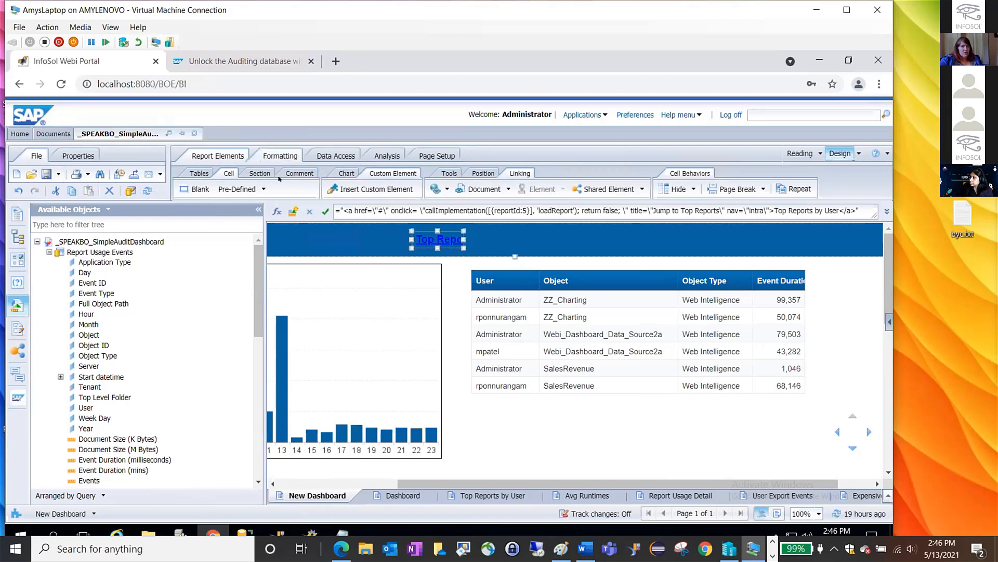
click(392, 189)
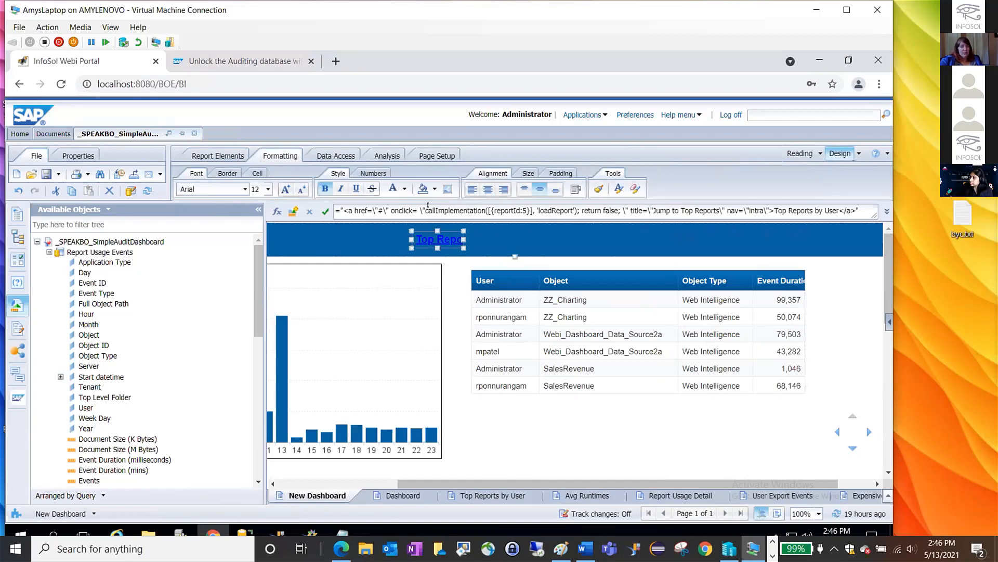
right_click(451, 228)
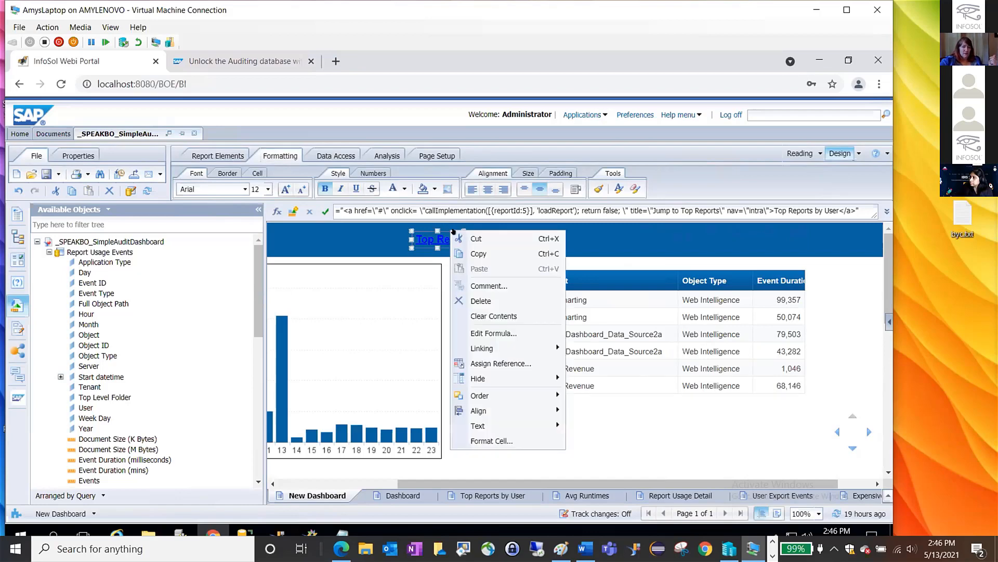
click(477, 302)
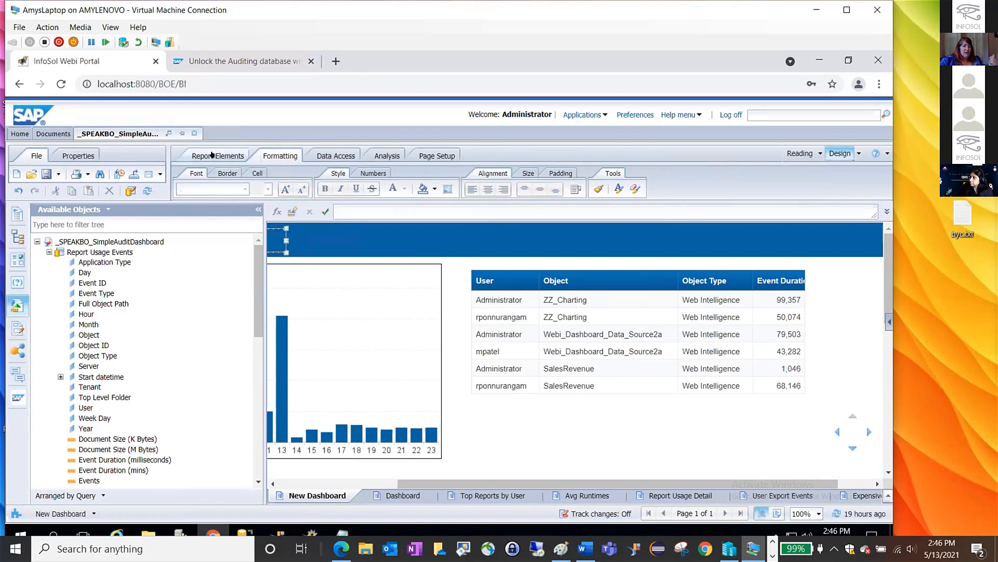
Insert an empty vertical table in the blue page header where the deleted link cell was.
click(213, 157)
click(199, 173)
click(184, 189)
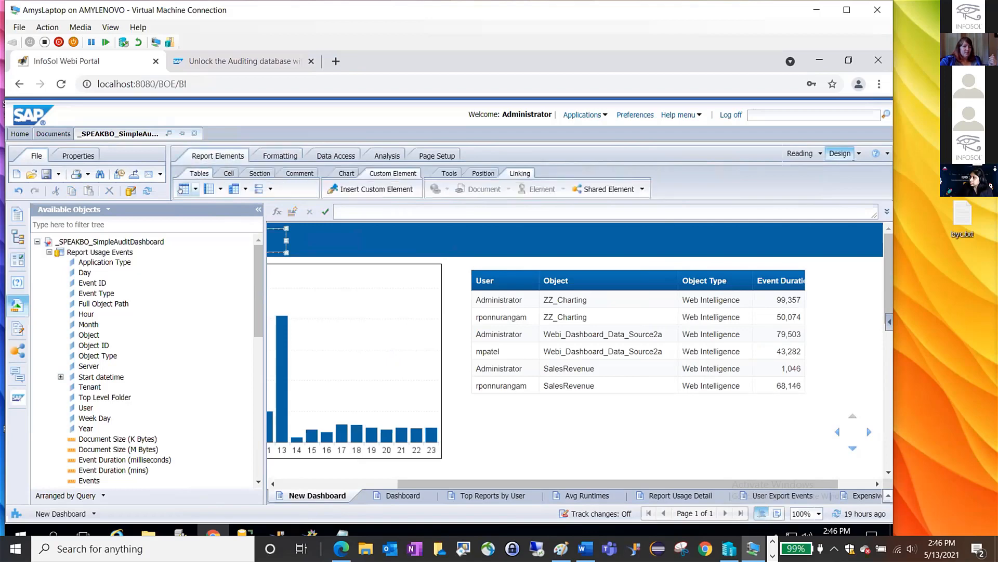
click(420, 230)
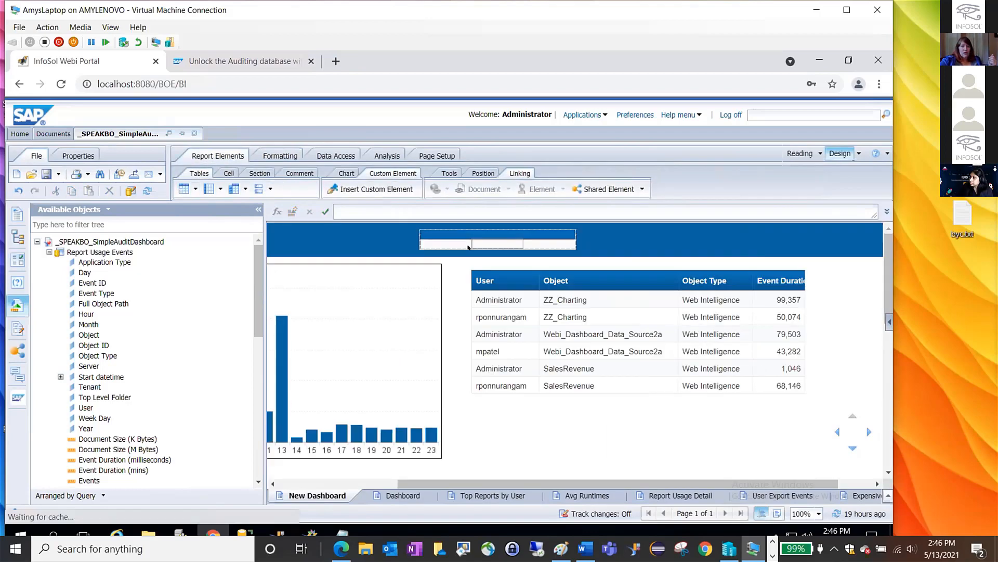
click(444, 244)
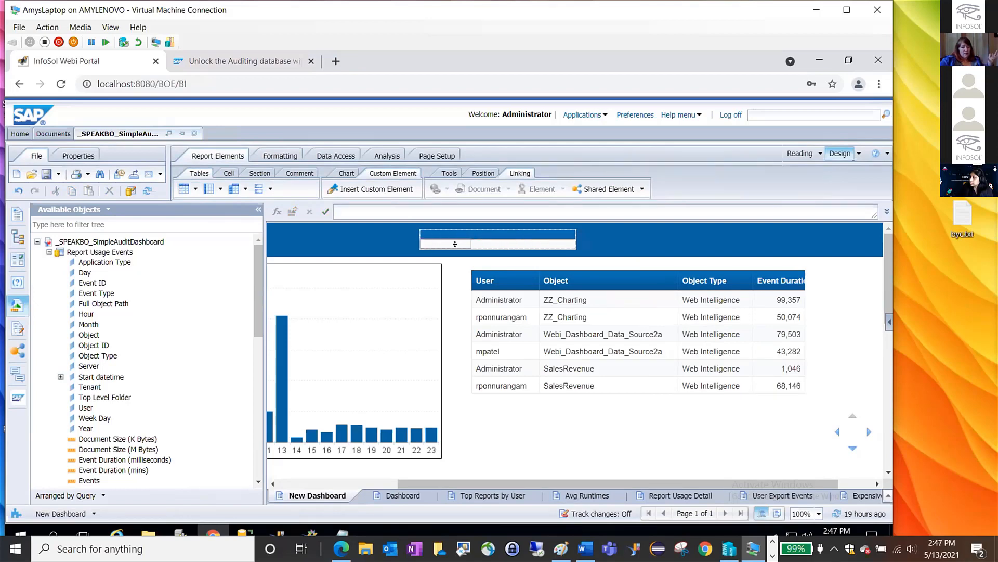
Enter Top Reports by User followed by a vertical bar in the first heading cell of the page header's new table.
click(444, 232)
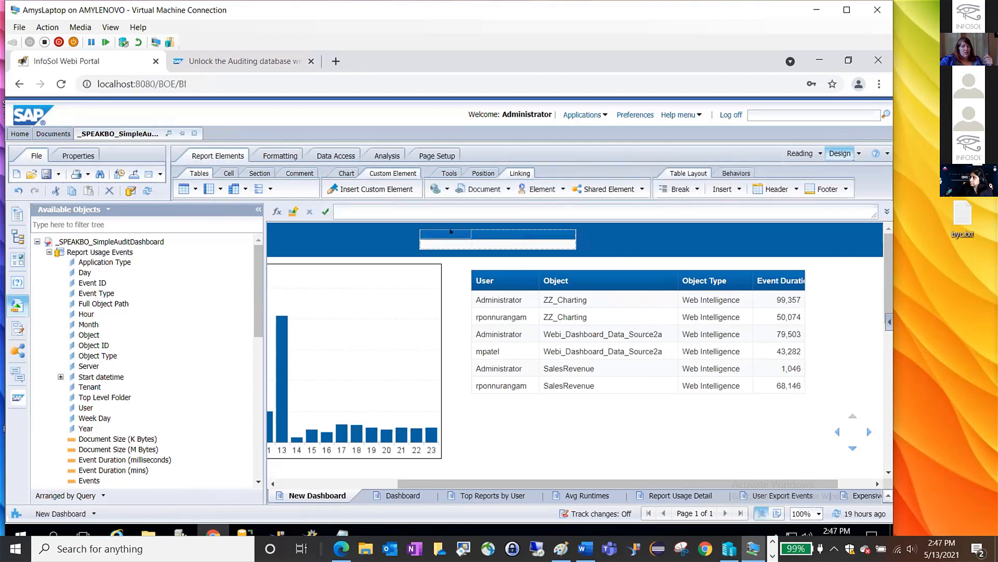
double_click(444, 231)
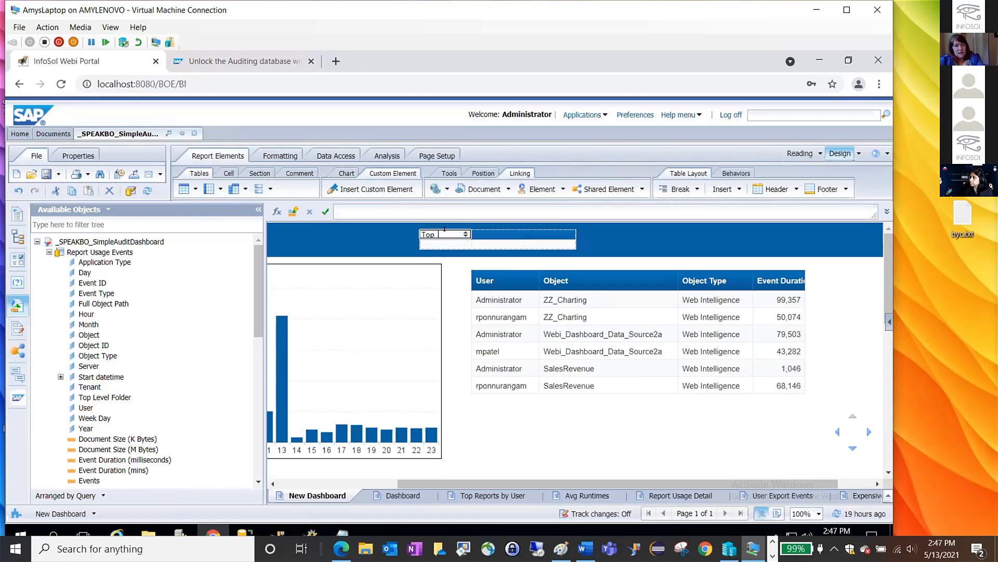
text(Top Reports b)
text(y User)
key(Return)
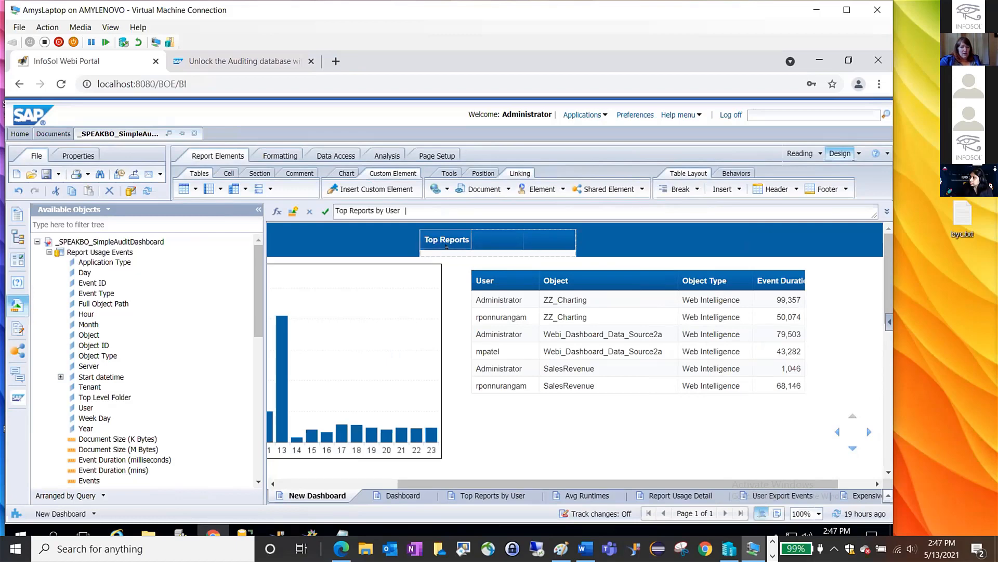
Set the minimum height of the Top Reports by User heading cell to 0.5 inches.
right_click(443, 238)
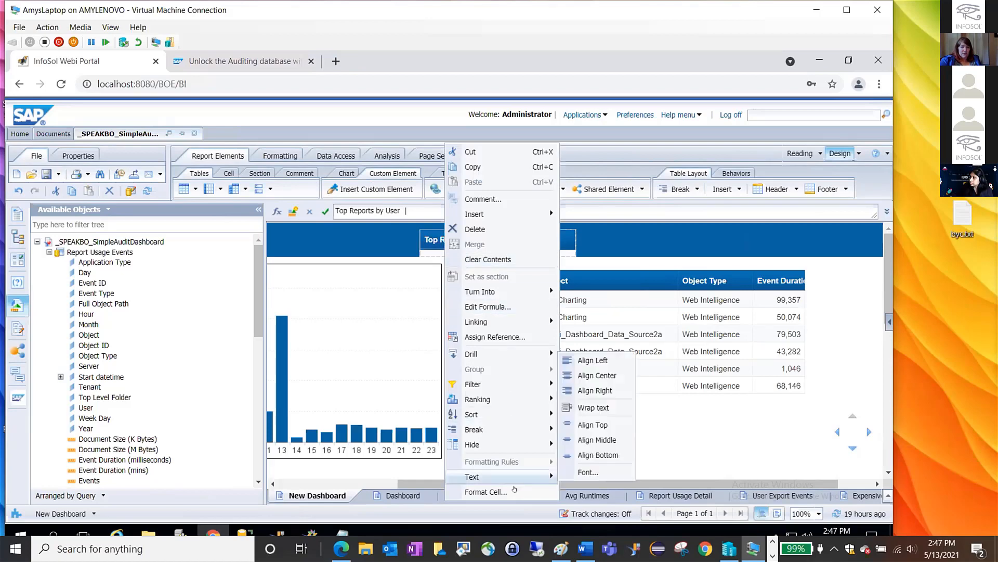
click(471, 492)
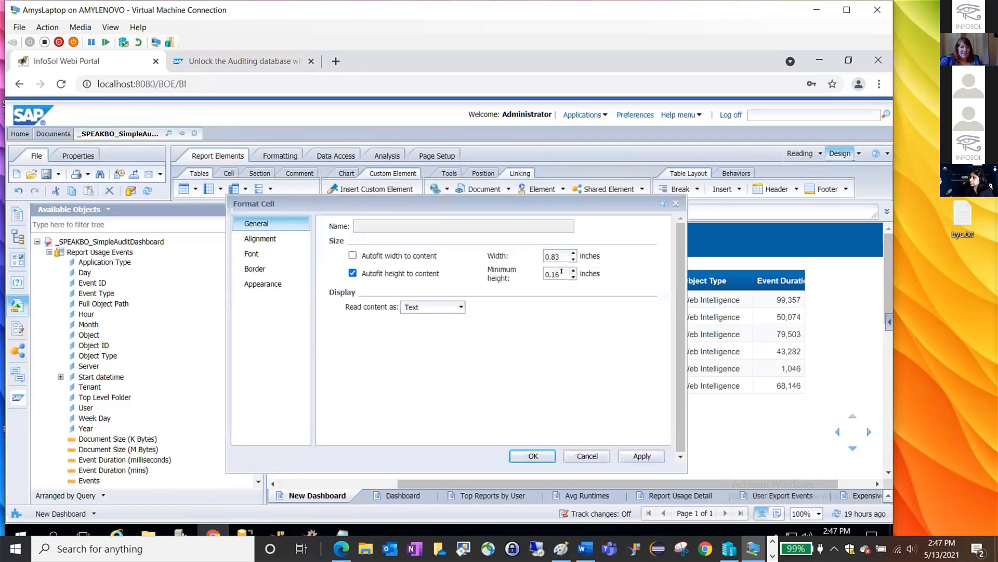
double_click(561, 271)
text(0)
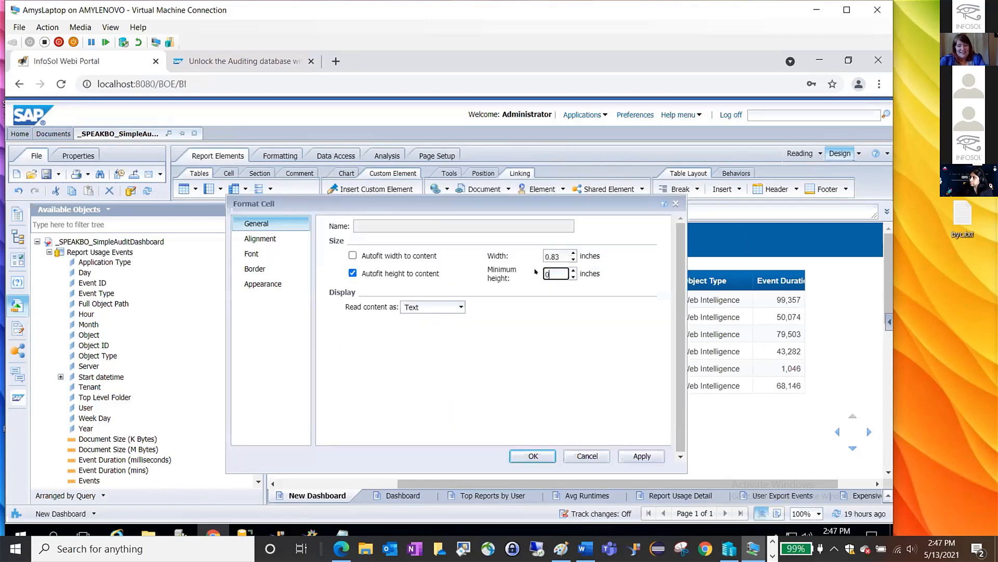
text(.5)
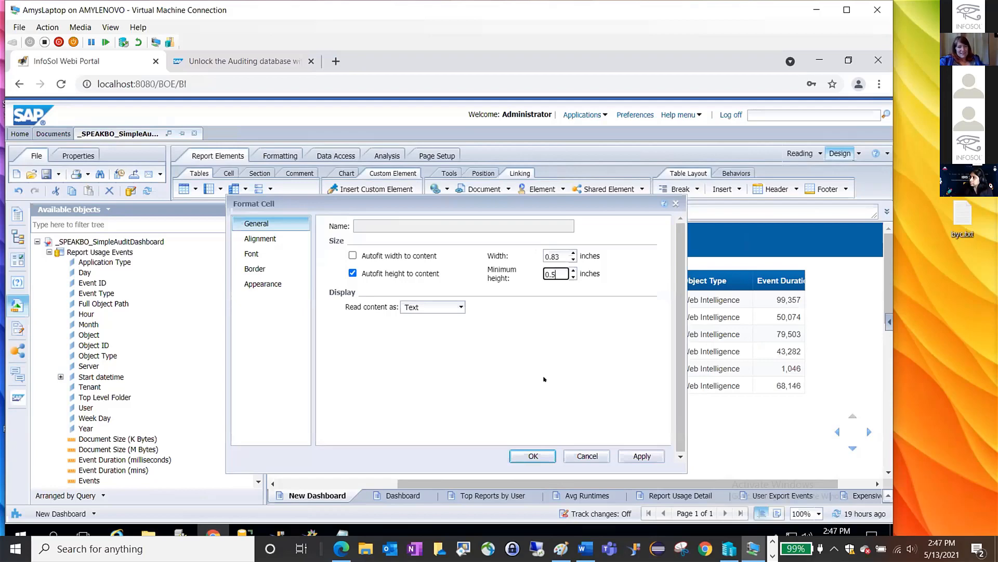
click(531, 458)
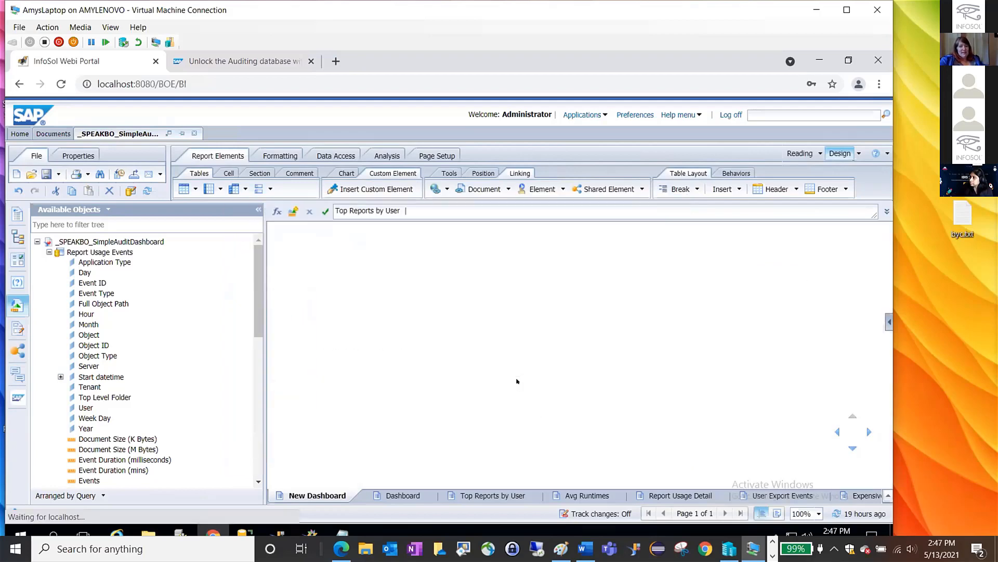
Align the Top Reports by User text to the top of its cell and widen the column to fit the text.
click(468, 232)
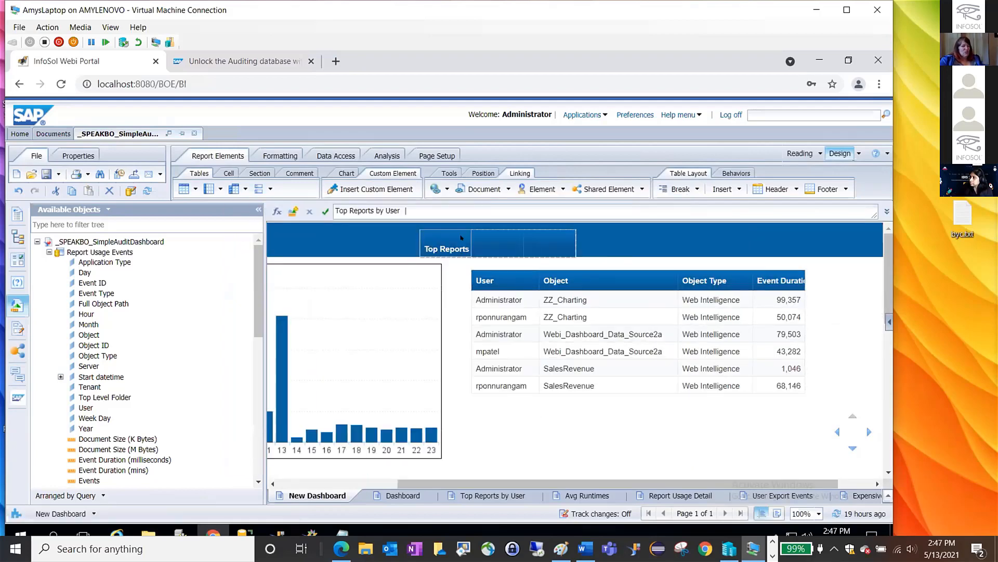
click(285, 154)
click(521, 188)
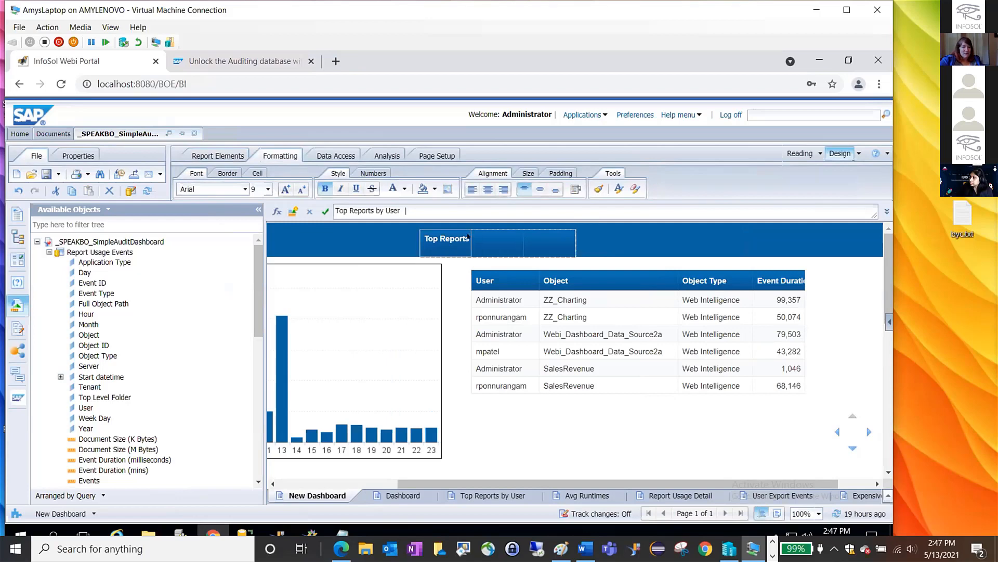
drag(464, 230, 510, 231)
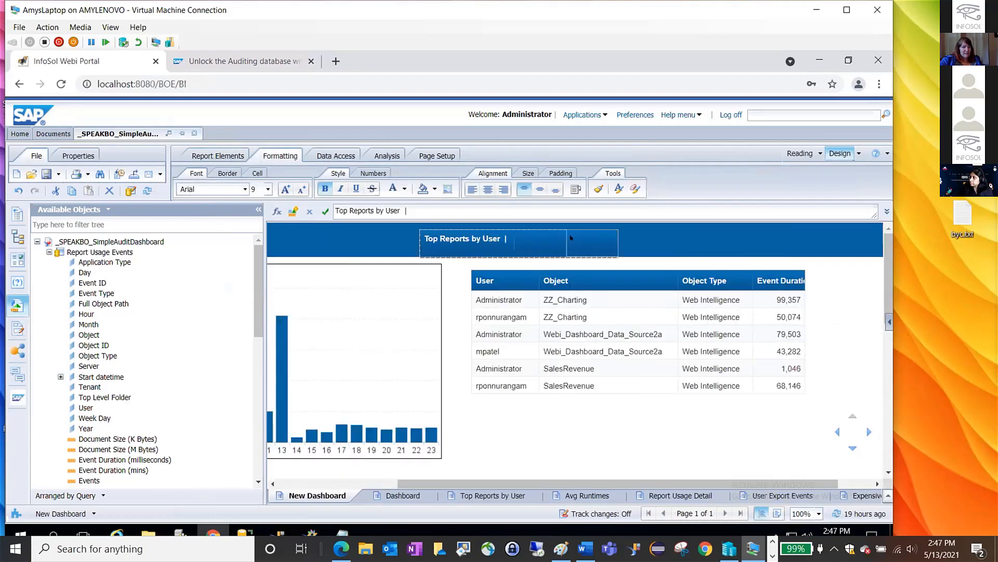
Enter Avg Runtimes followed by a vertical bar in the second heading cell of the page header's table.
click(553, 239)
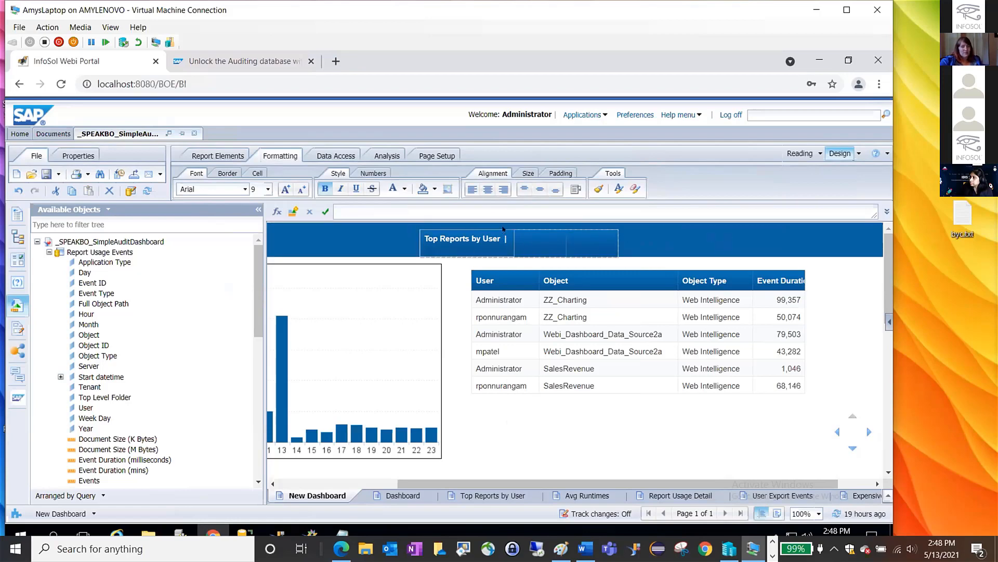
double_click(535, 244)
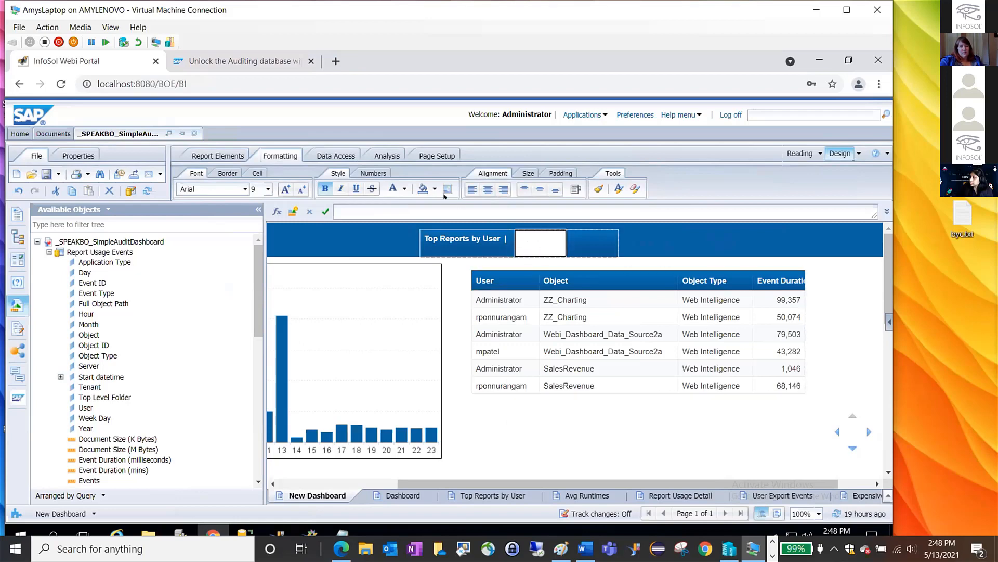
text(A)
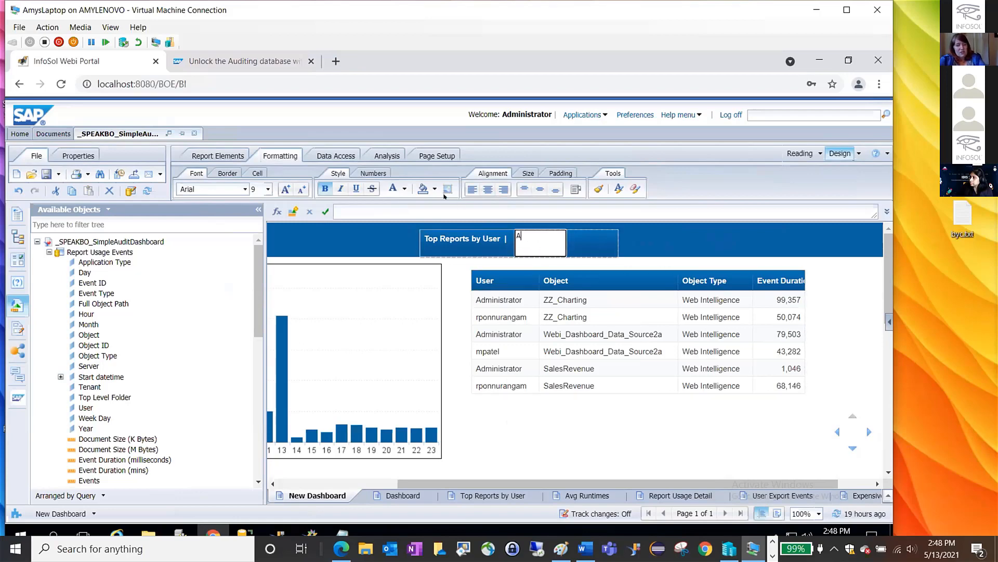
text(vg Runtimes)
key(Return)
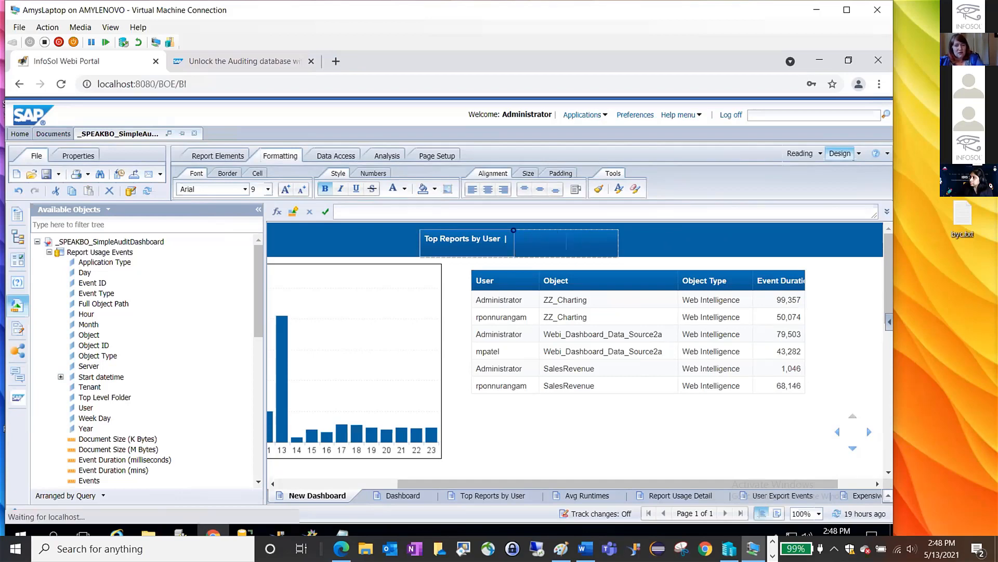
click(411, 208)
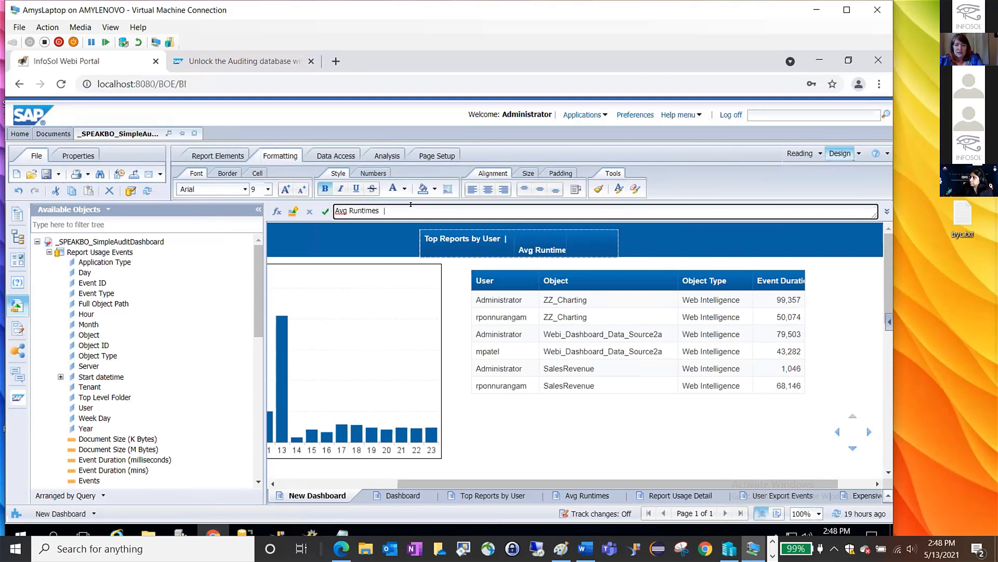
key(Return)
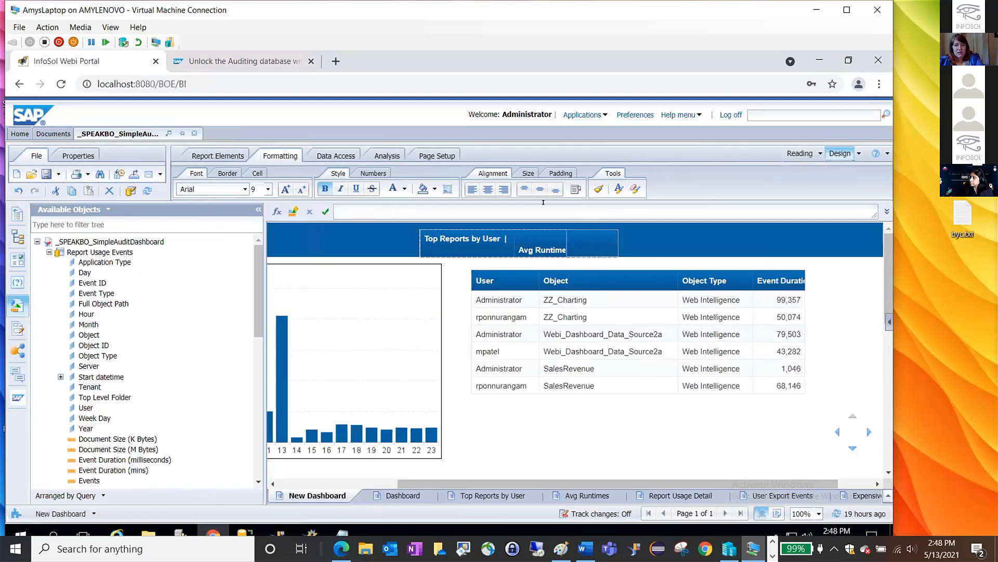
Enter Report Usage Detail in the third heading cell of the page header's table.
double_click(601, 237)
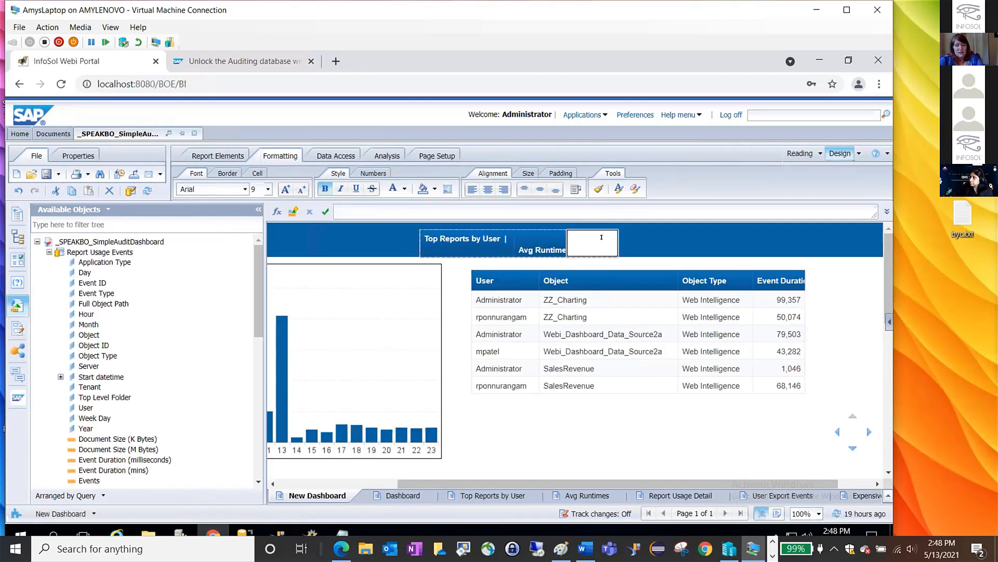
text(Report Usag)
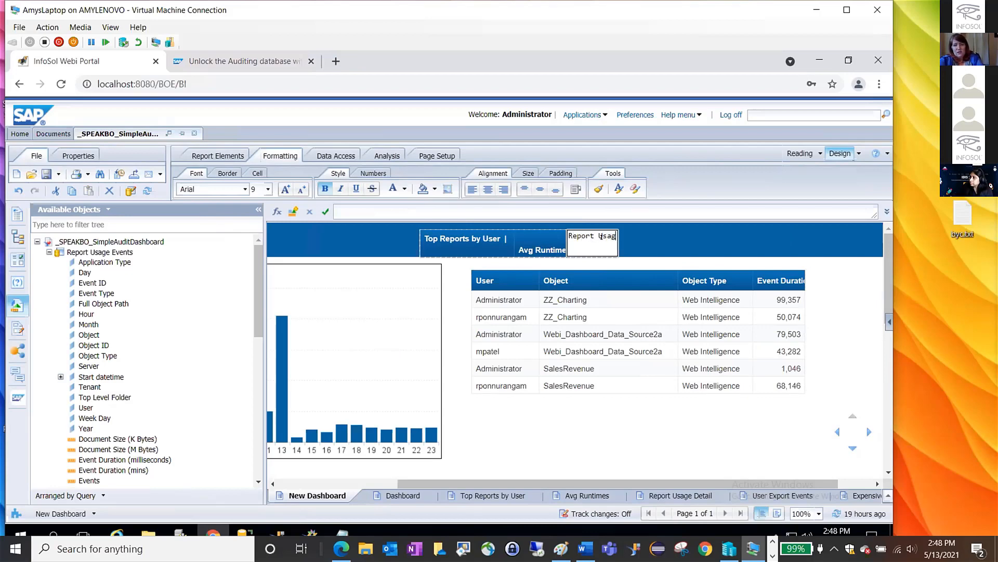
text(e Detail)
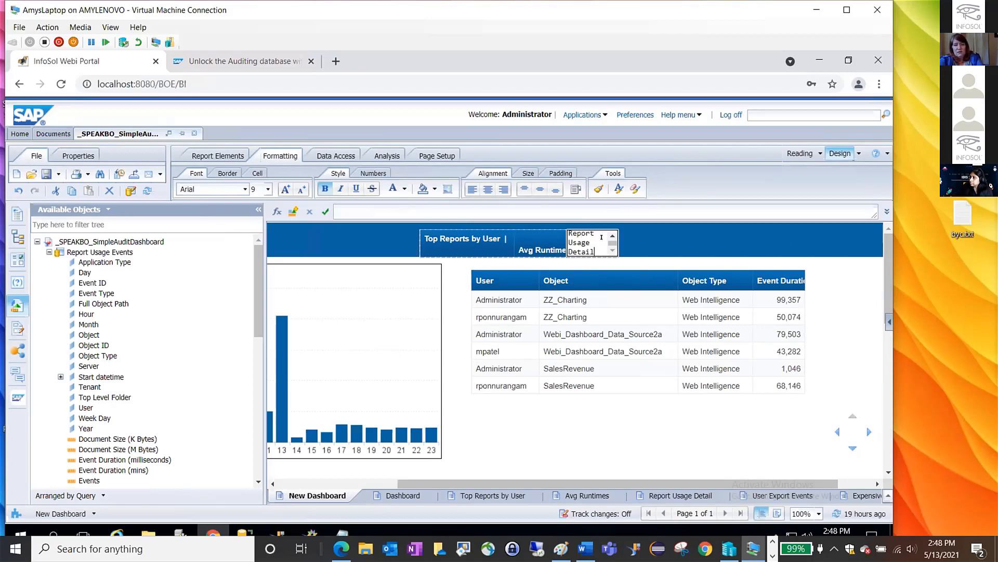
key(Return)
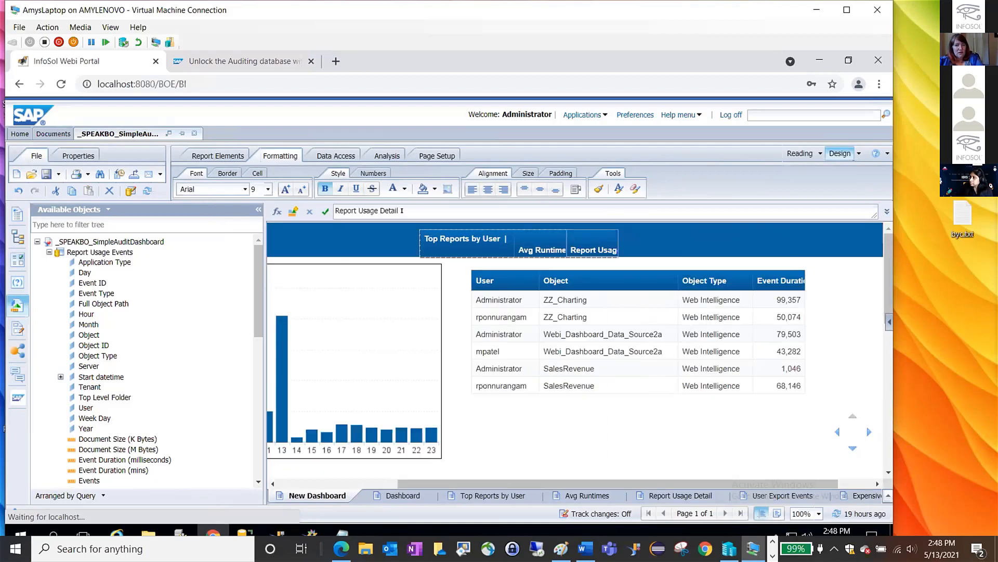
Append a vertical bar to the Report Usage Detail text in the third heading cell of the page header's table.
text(|)
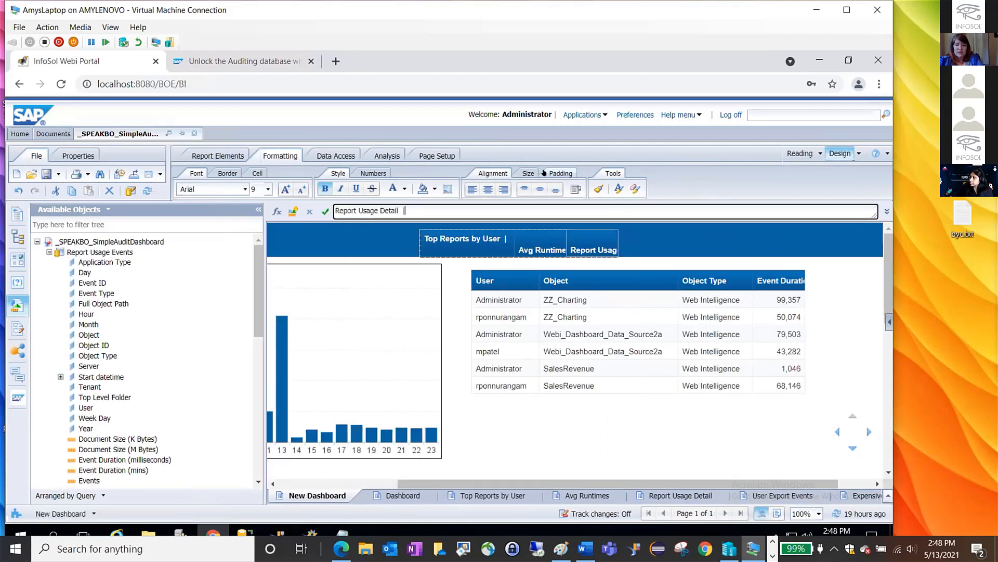
key(Return)
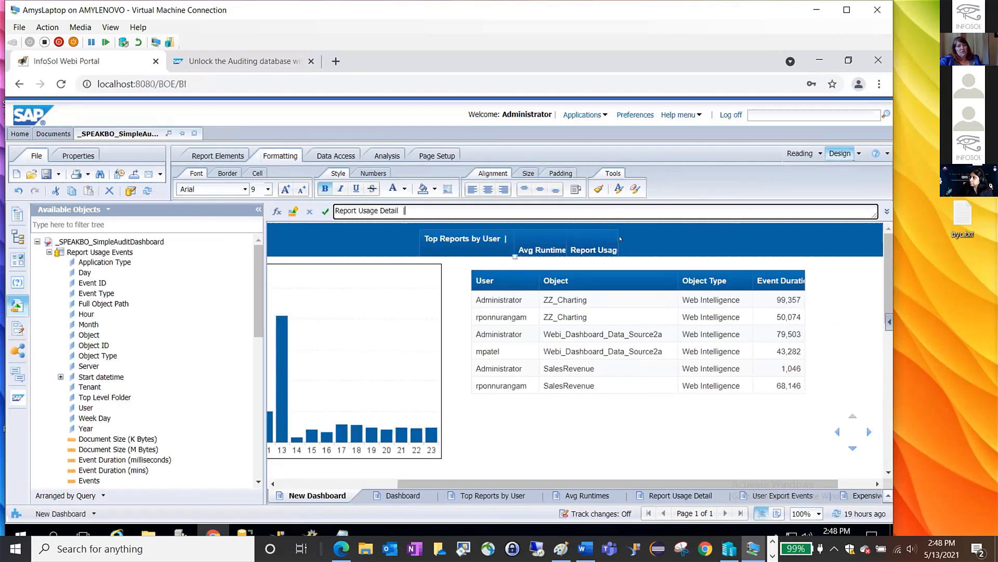
right_click(611, 238)
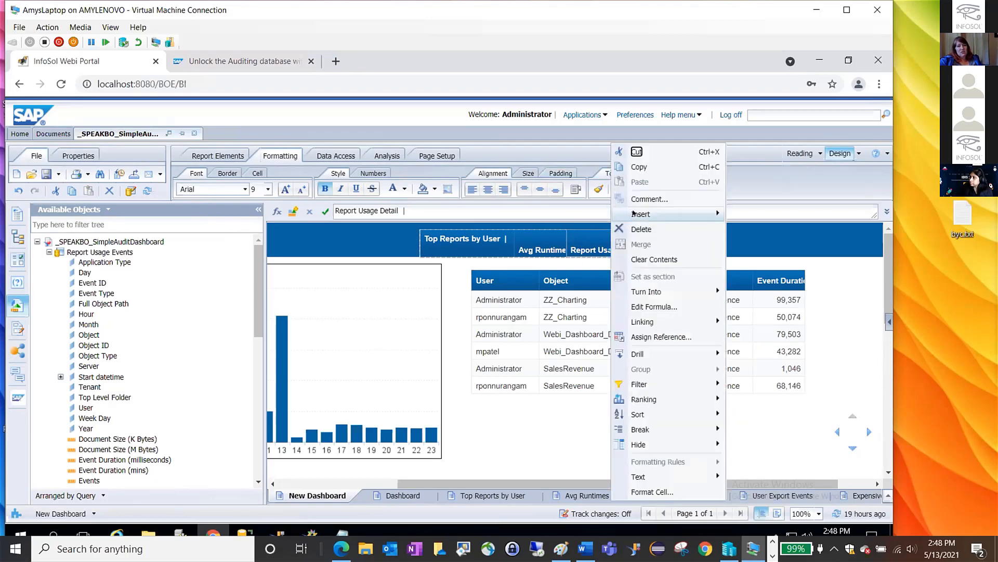
mouse_move(633, 213)
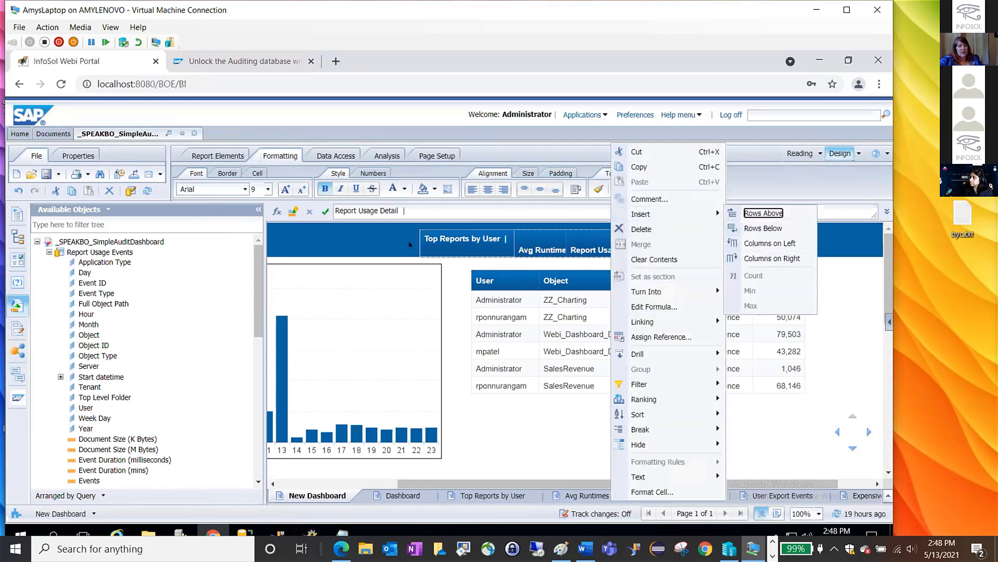
Align the Avg Runtimes and Report Usage Detail cells to the top and widen both columns to fit their text.
click(547, 246)
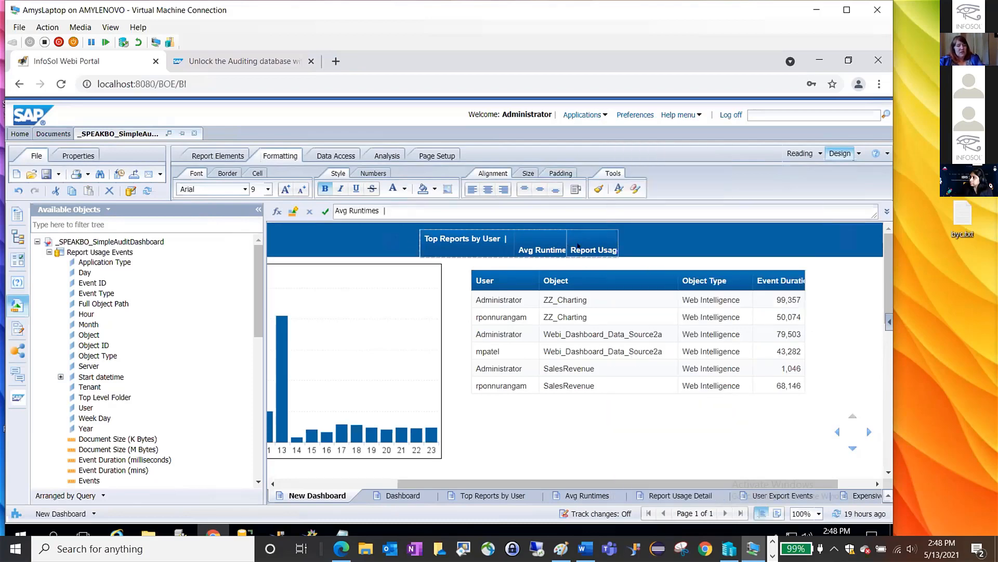
click(604, 244)
click(388, 239)
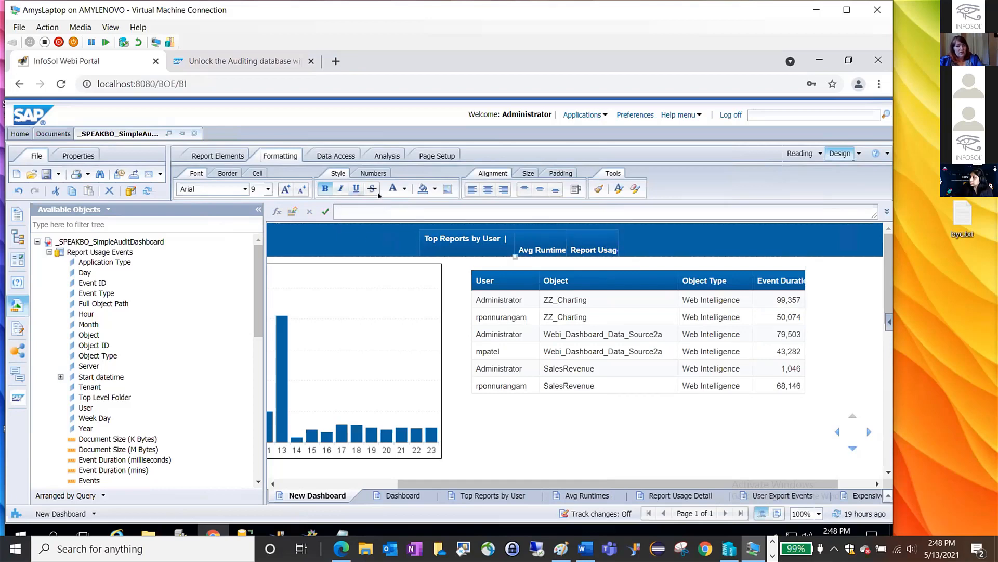
click(521, 188)
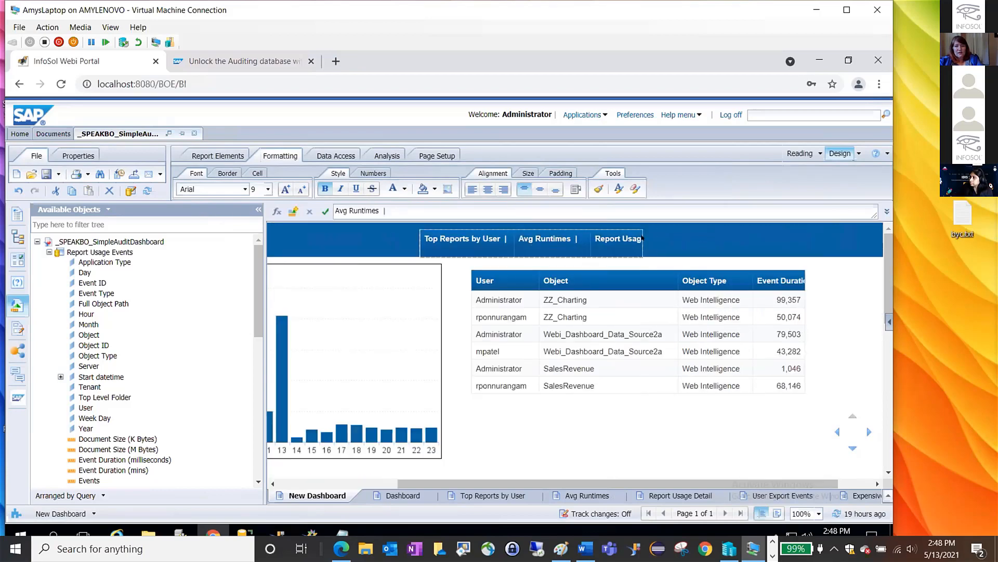
click(636, 235)
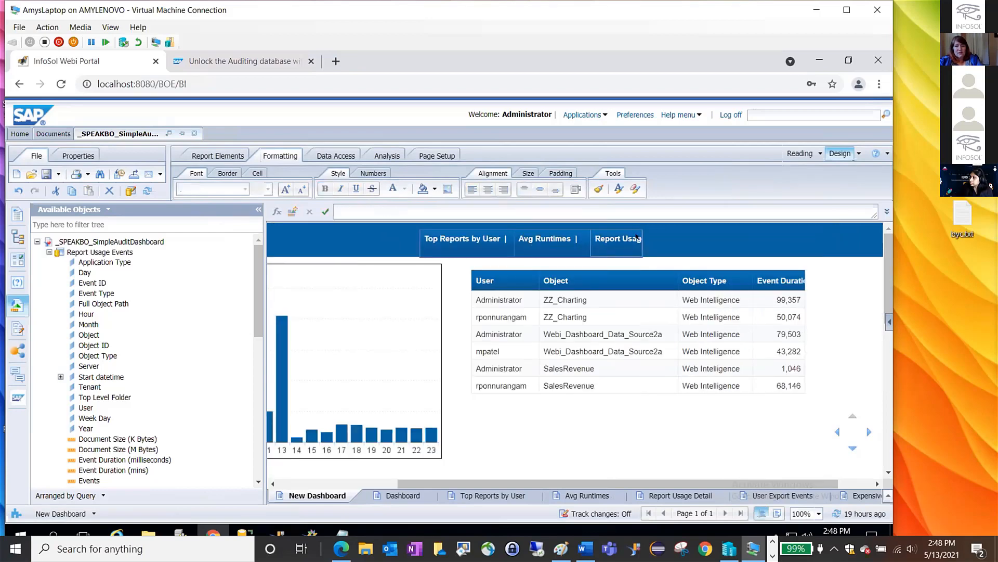
click(637, 229)
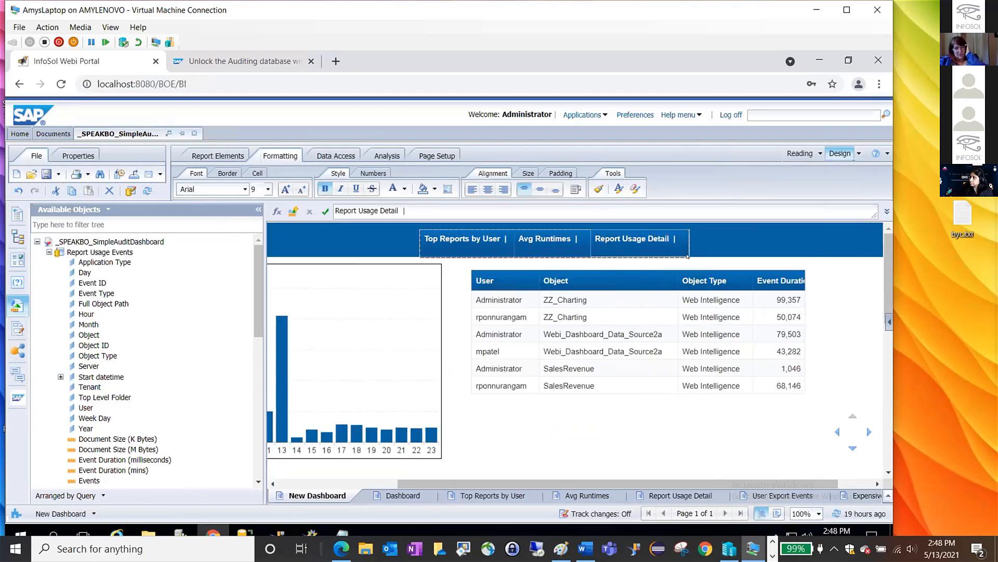
Move the page header's heading table to the right so it lines up above the User and Object table.
click(734, 237)
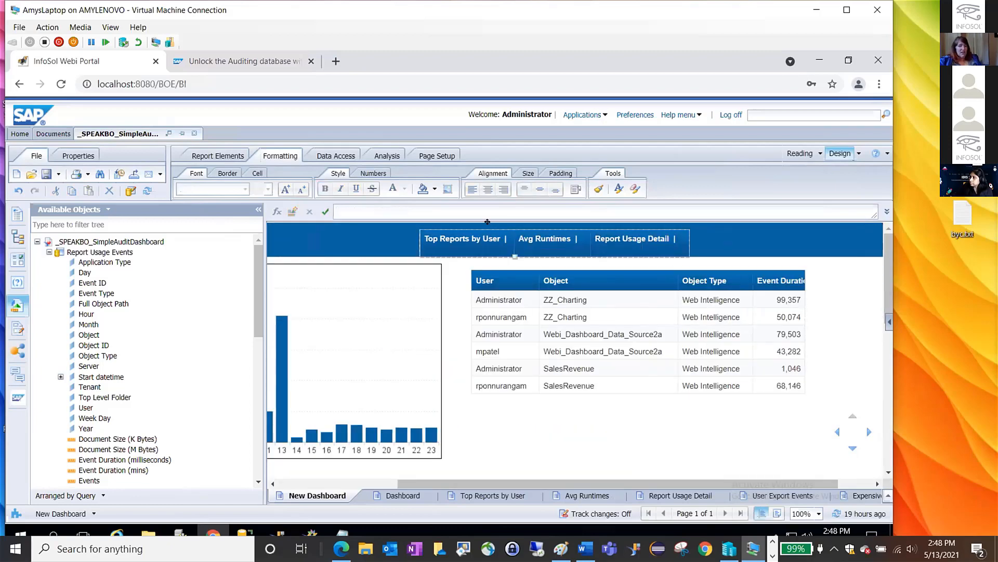
drag(495, 221, 531, 221)
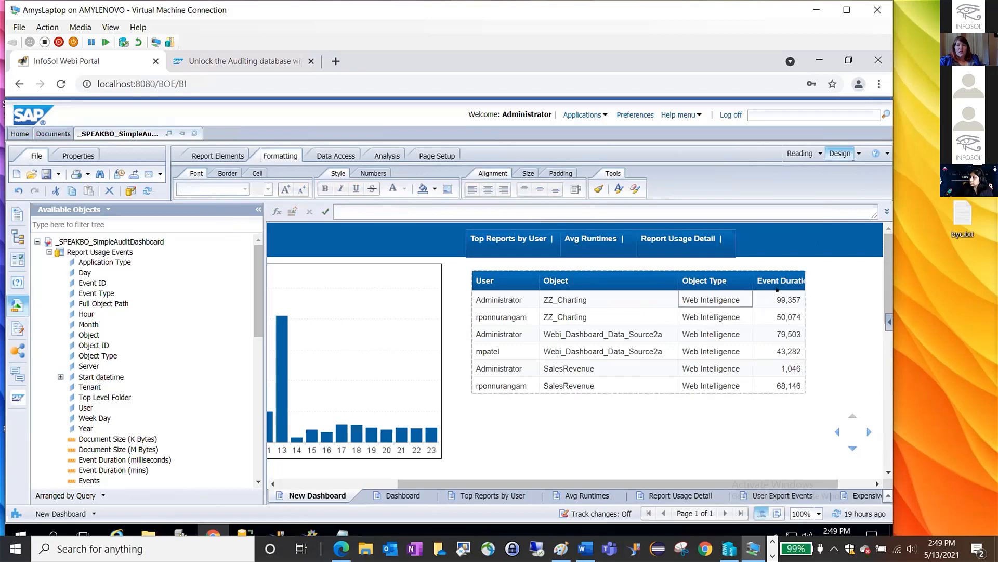
click(768, 248)
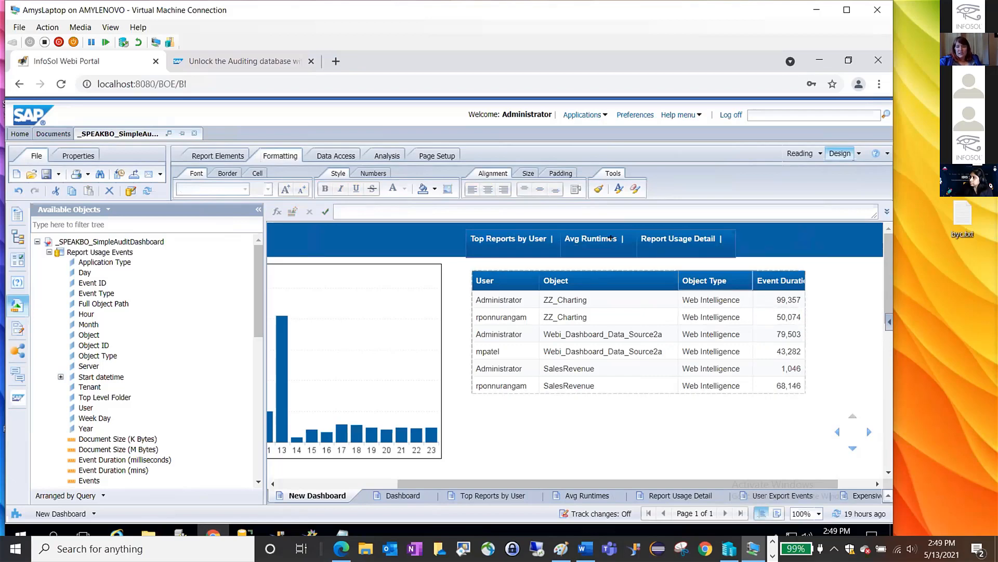
click(503, 239)
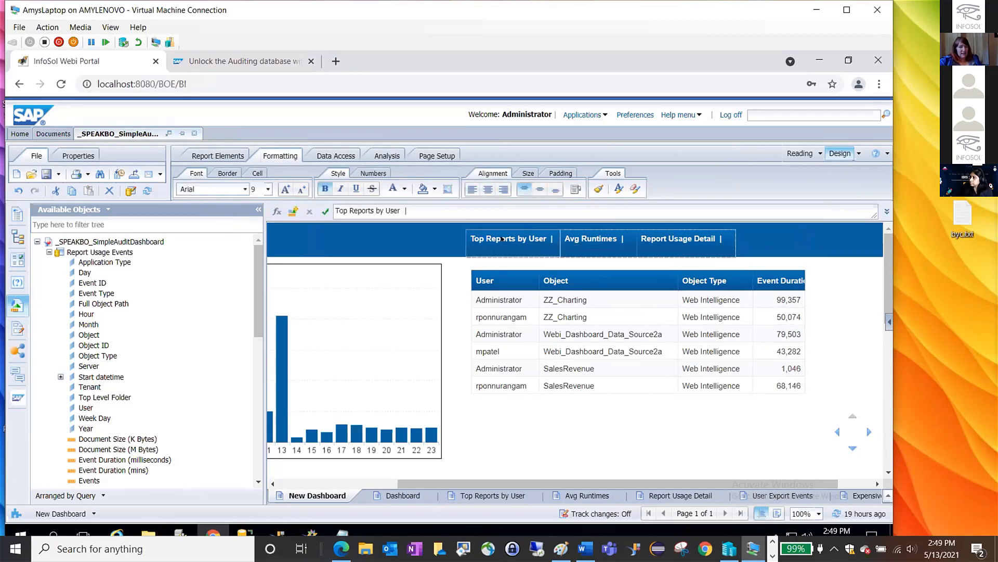
right_click(503, 239)
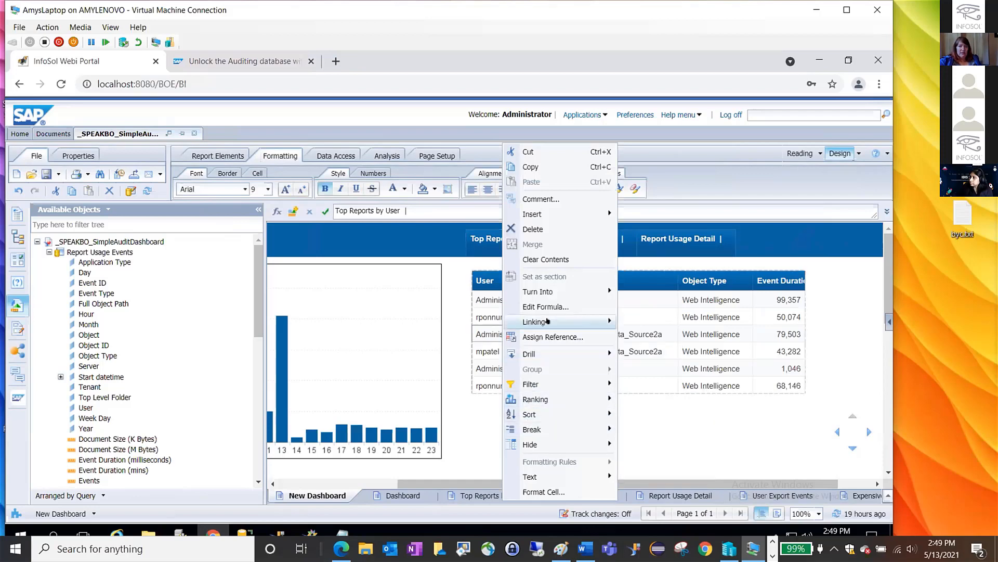
mouse_move(598, 321)
click(637, 334)
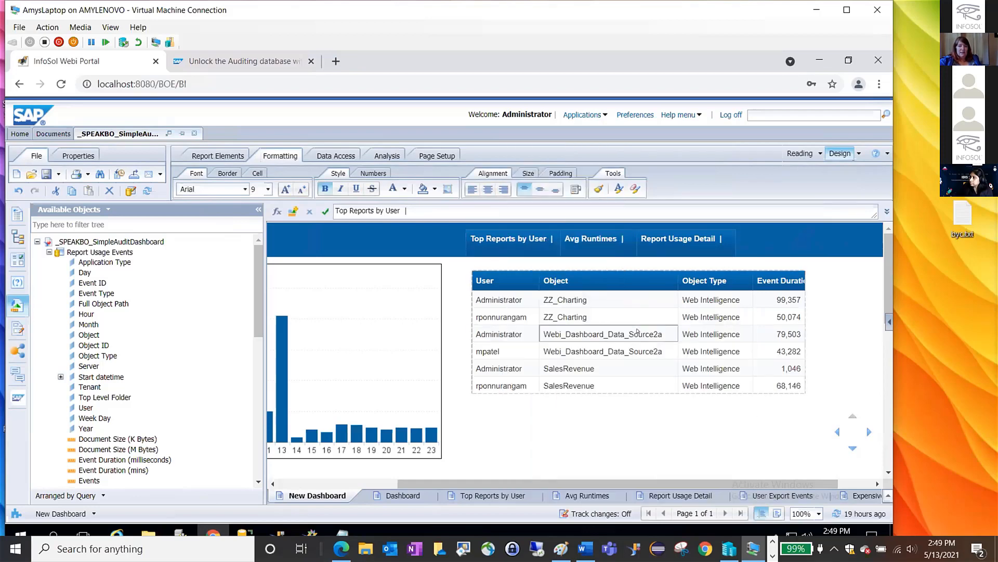
click(566, 472)
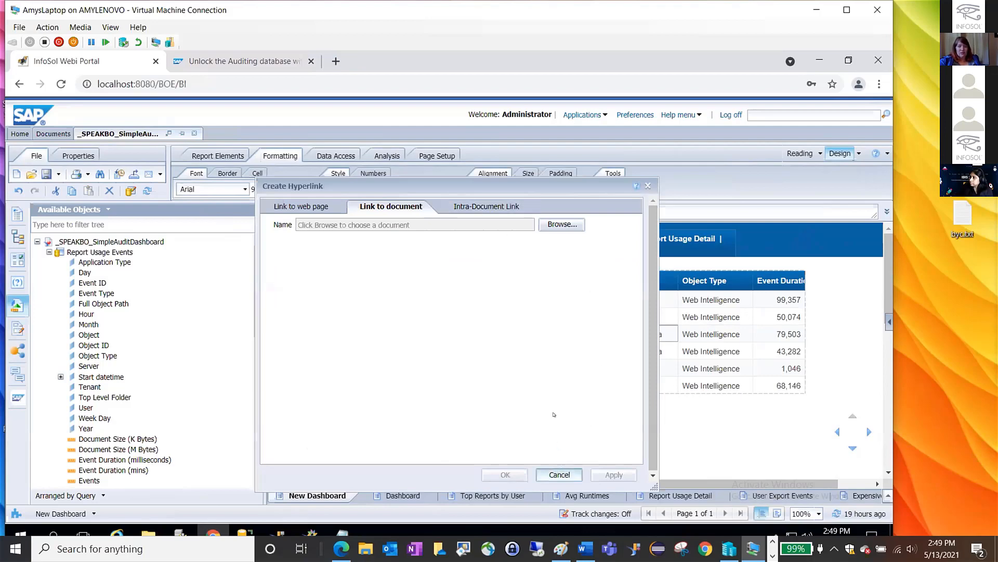
Add an intra-document link from the Top Reports by User cell to the Top Reports by User report, with tooltip Jump to Top Reports.
right_click(522, 238)
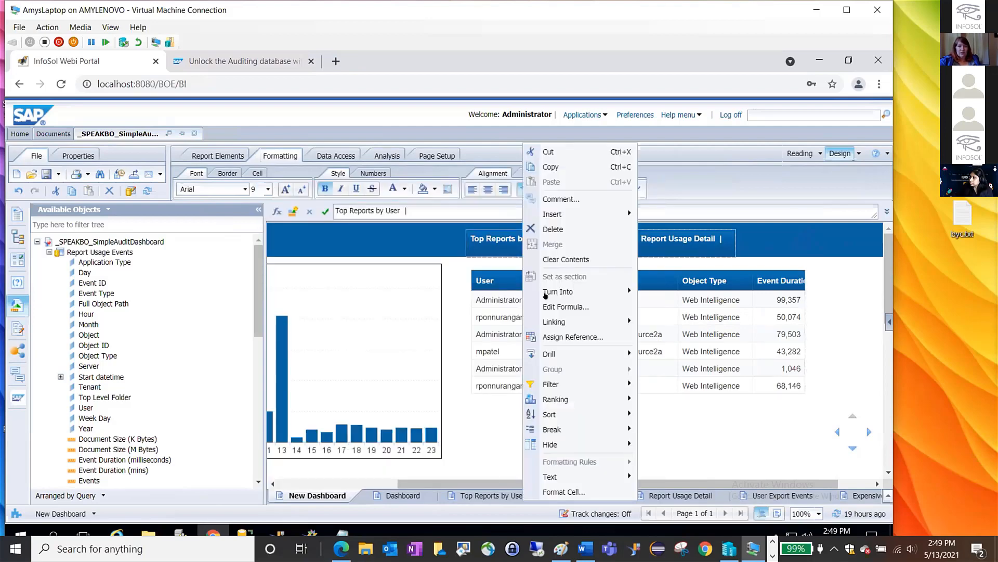
mouse_move(557, 321)
click(676, 350)
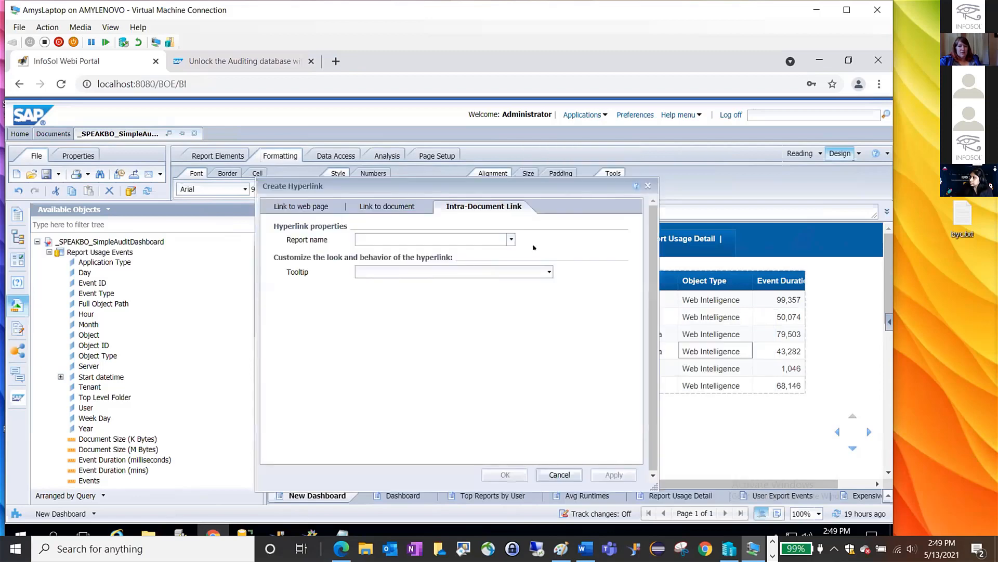
click(461, 241)
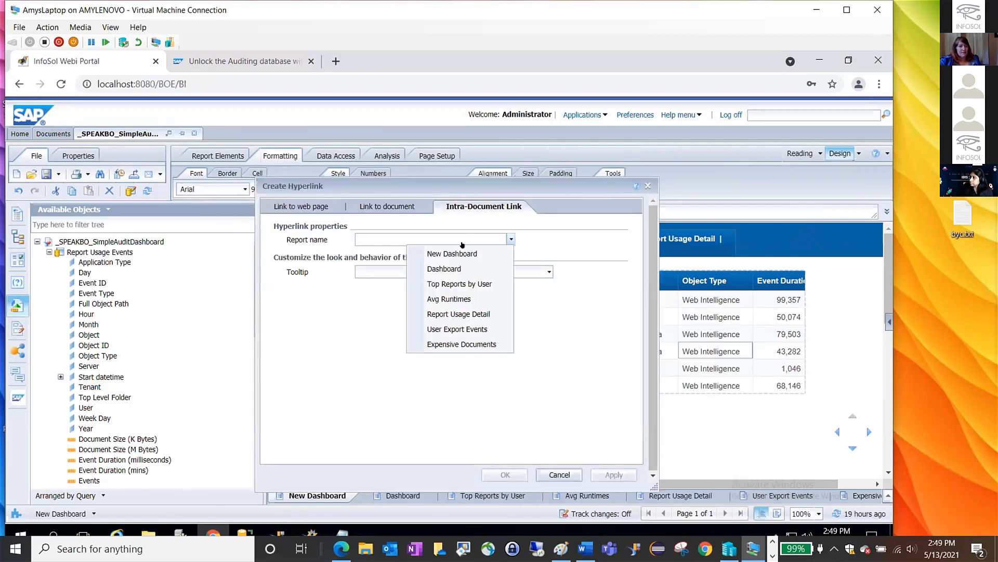
click(458, 284)
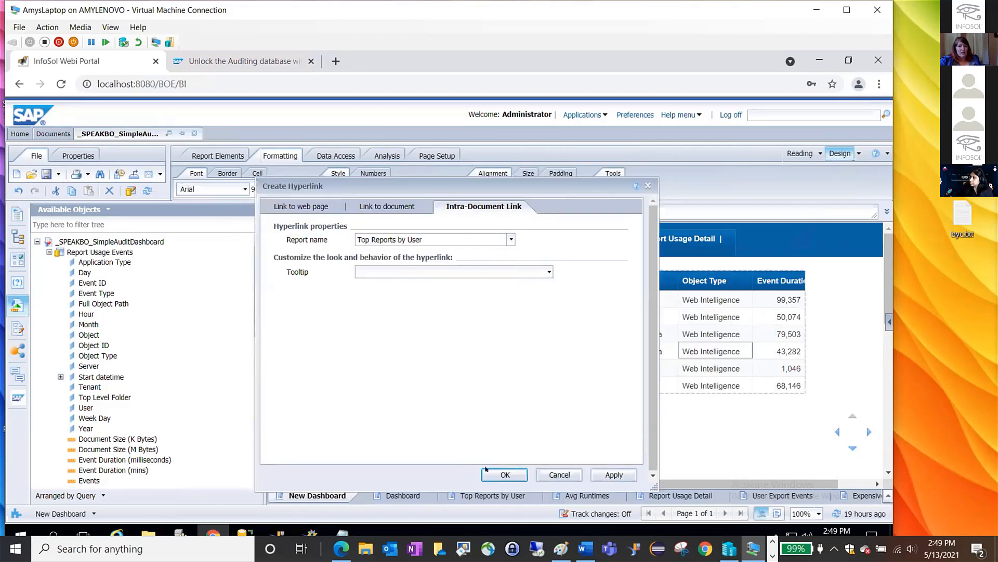
click(549, 272)
click(444, 319)
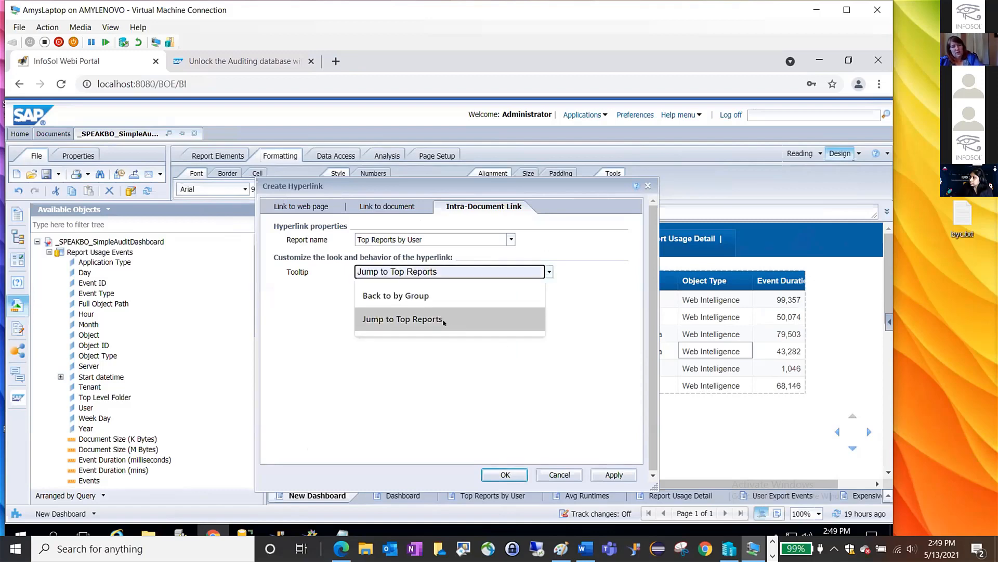
click(505, 474)
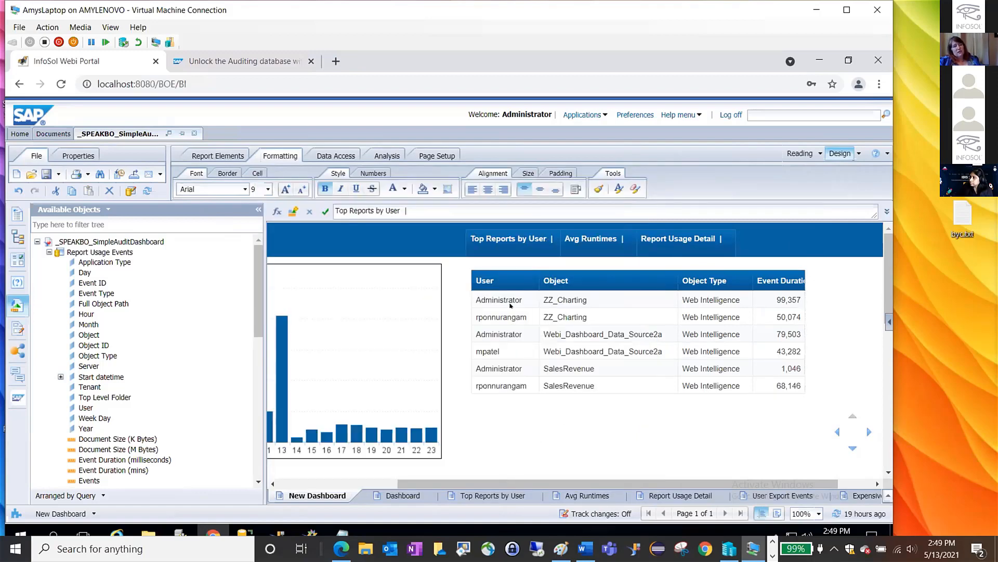
Add an intra-document link from the Avg Runtimes heading cell to the Avg Runtimes report.
click(576, 239)
right_click(577, 239)
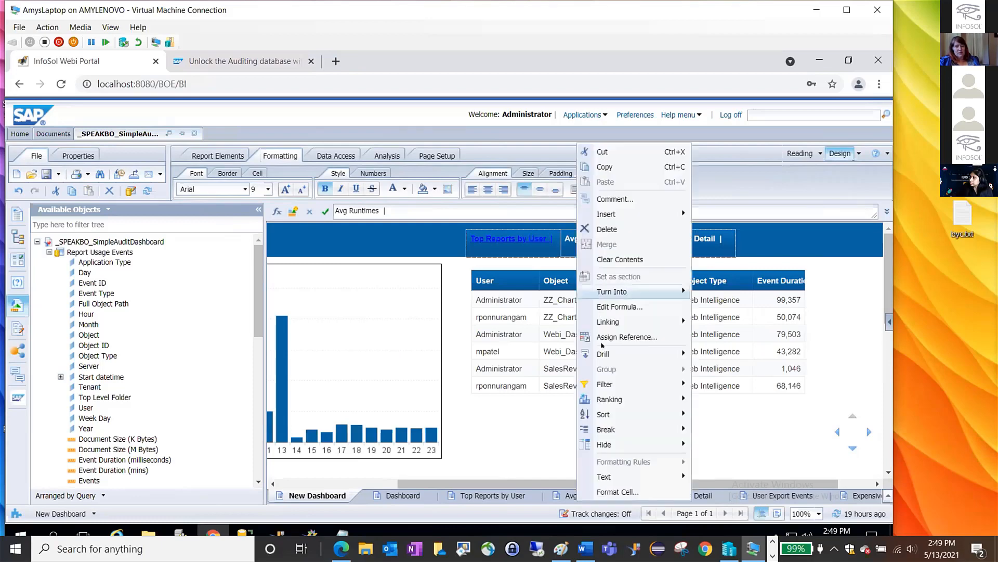
mouse_move(650, 322)
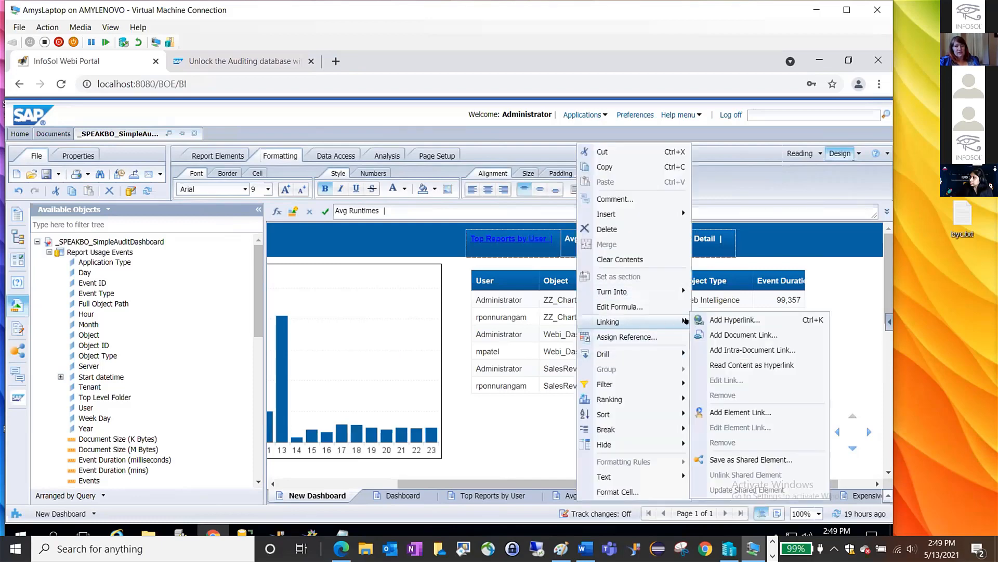
click(719, 320)
click(511, 238)
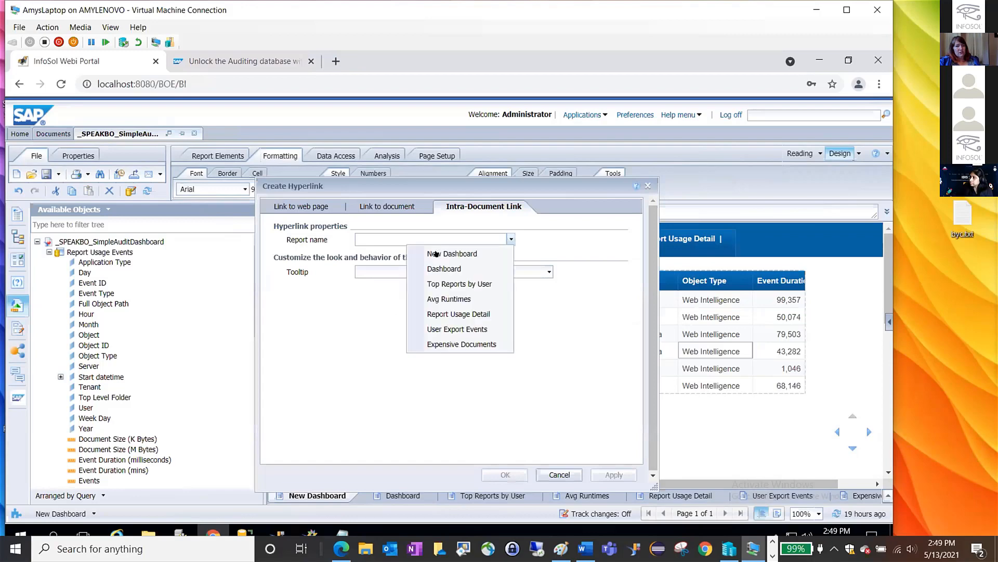
click(447, 299)
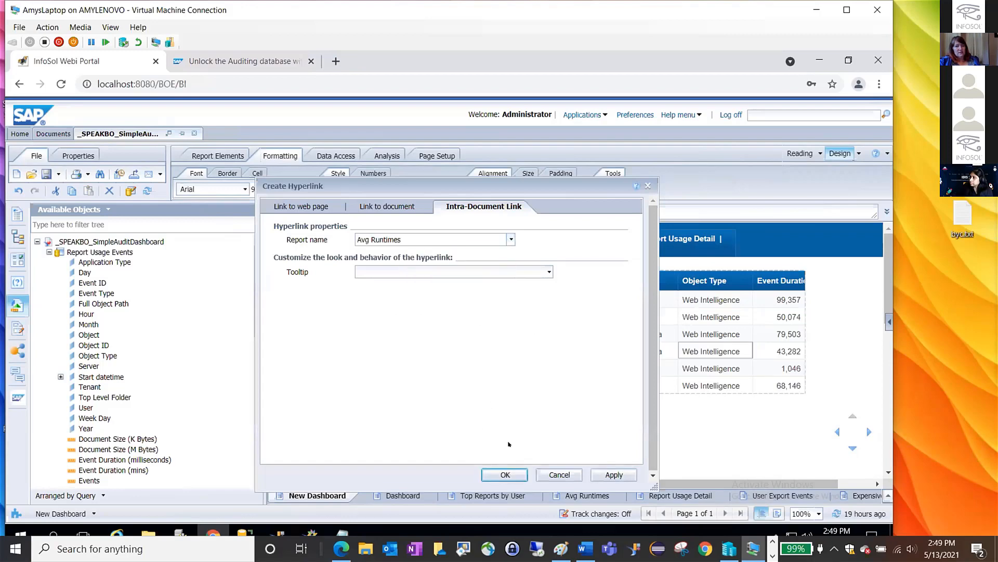
click(505, 474)
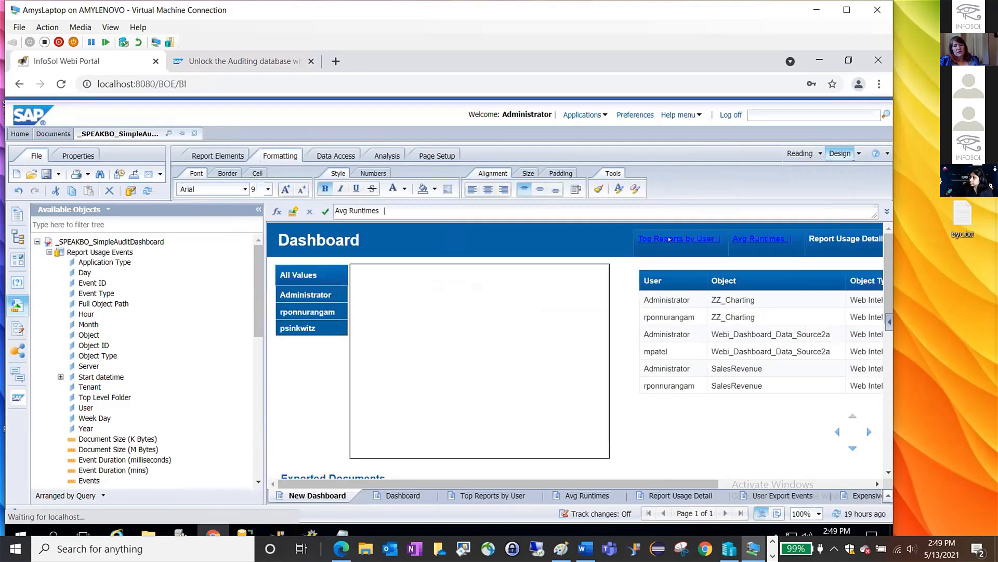
Add an intra-document link from the Report Usage Detail heading cell to the Report Usage Detail report.
right_click(670, 239)
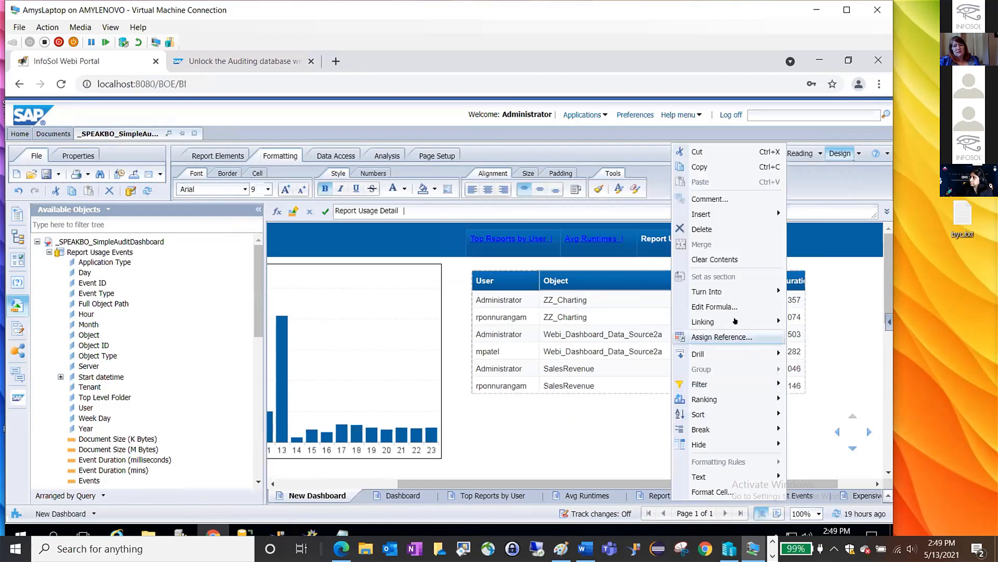
mouse_move(735, 321)
click(614, 349)
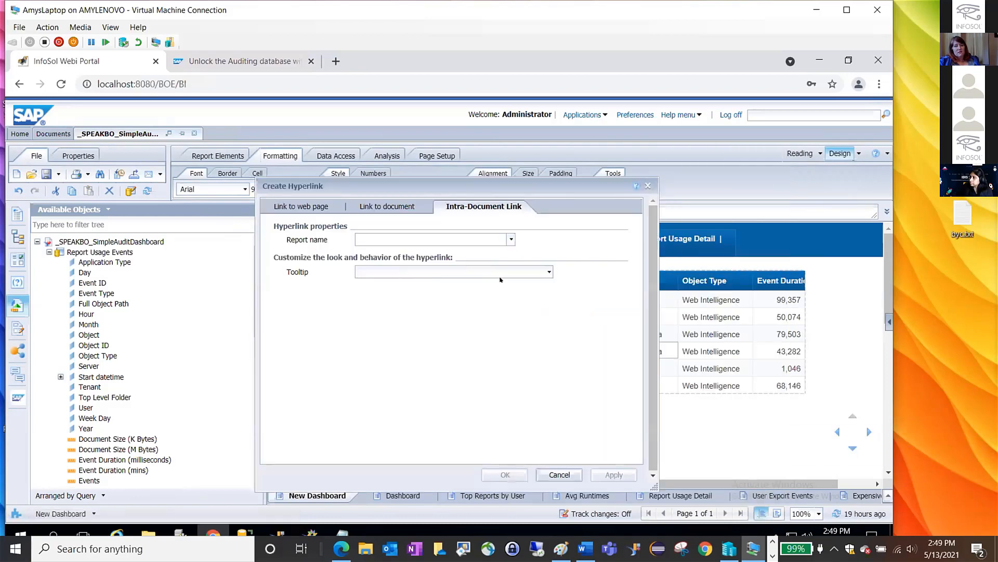
click(447, 239)
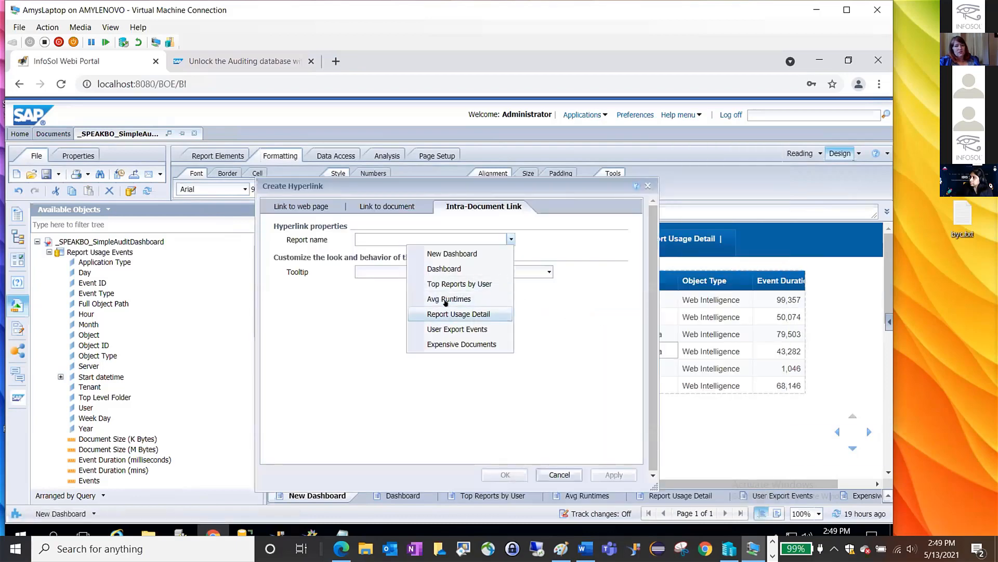
click(432, 314)
click(505, 475)
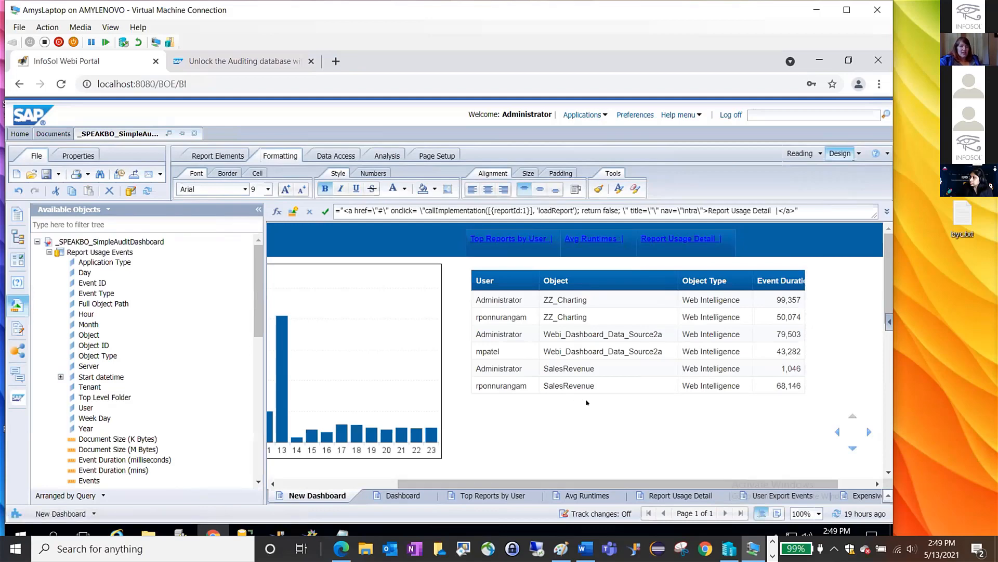
Set the report's visited and unvisited hyperlink colours to white so the header links stand out on the blue.
right_click(554, 411)
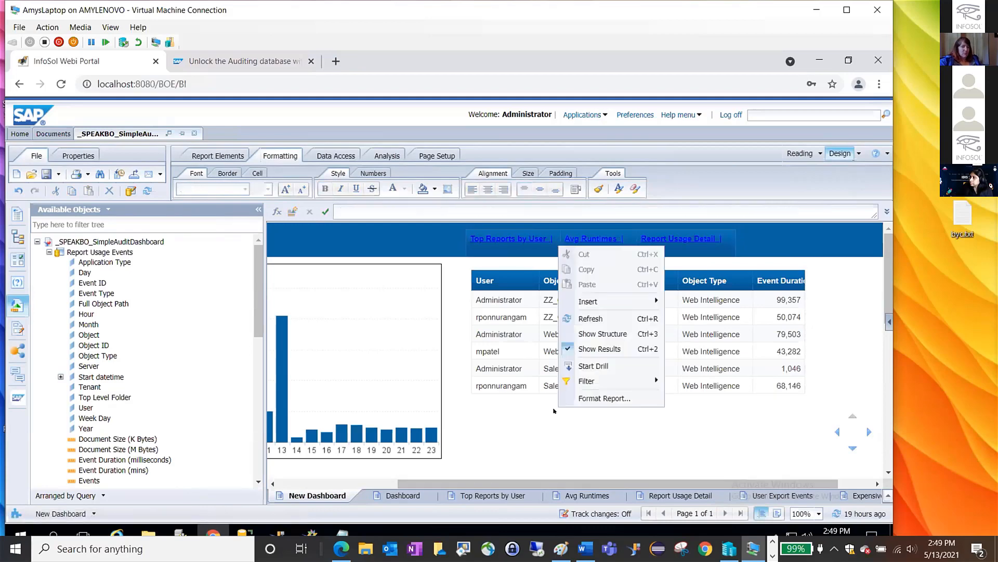
click(577, 398)
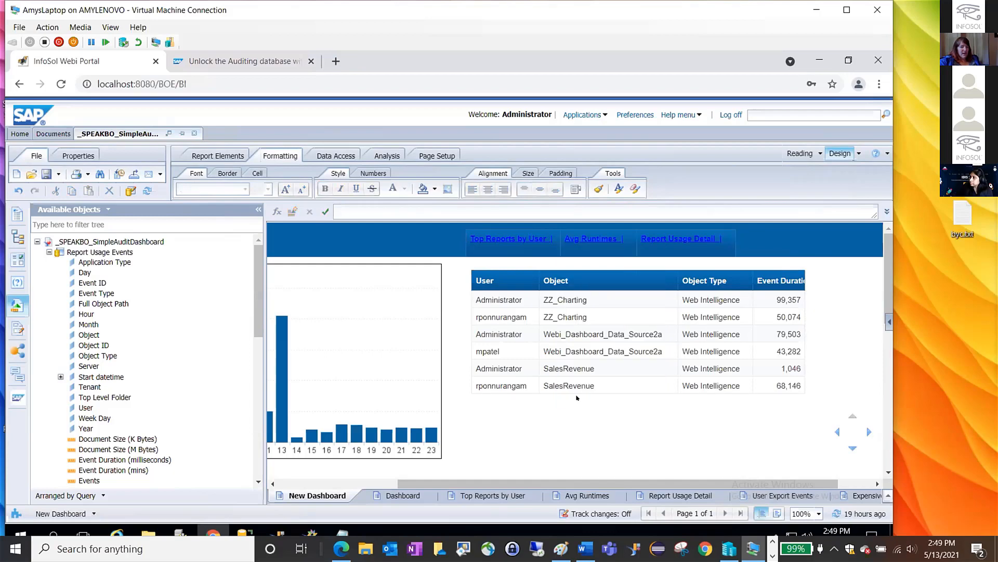
click(254, 262)
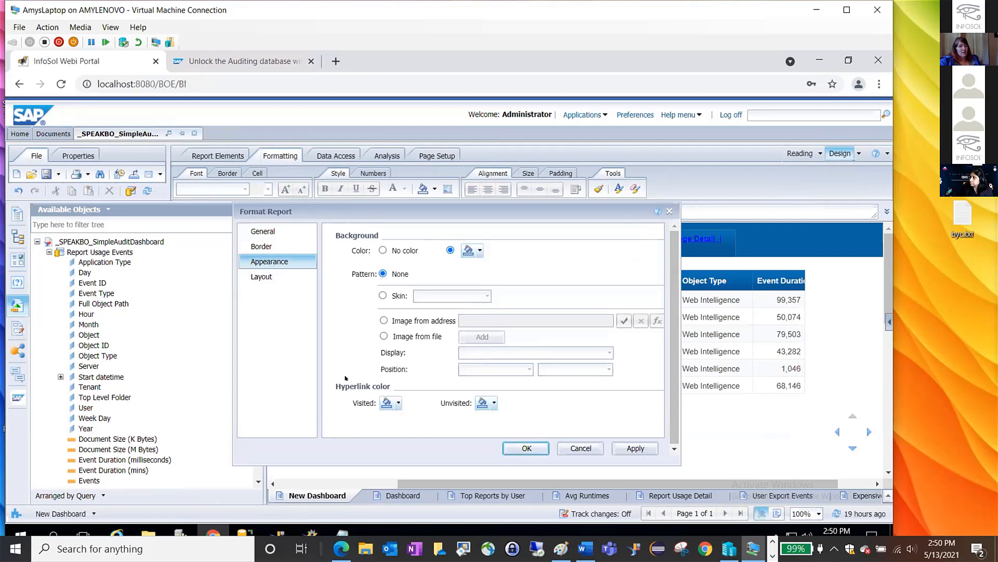
click(397, 404)
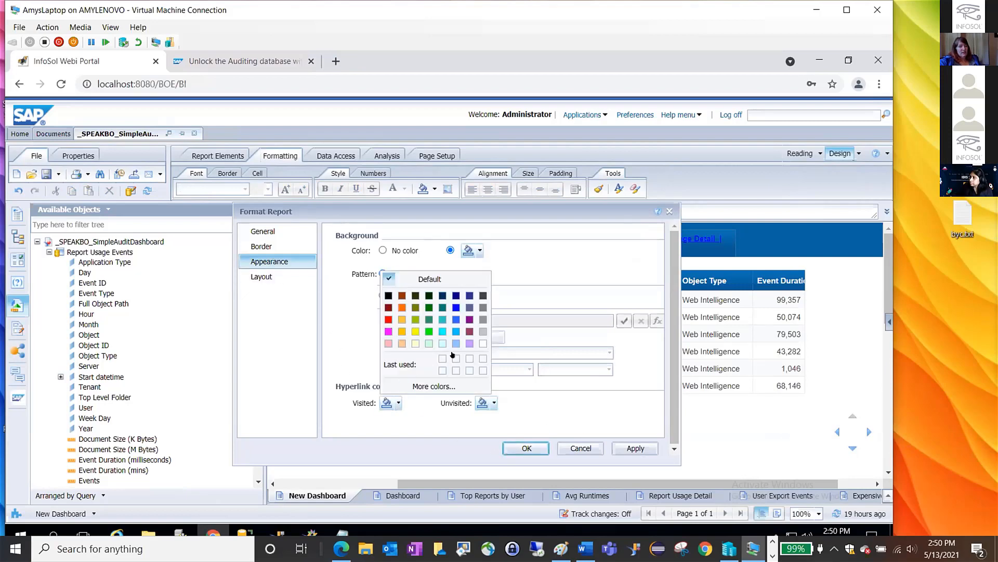
click(483, 344)
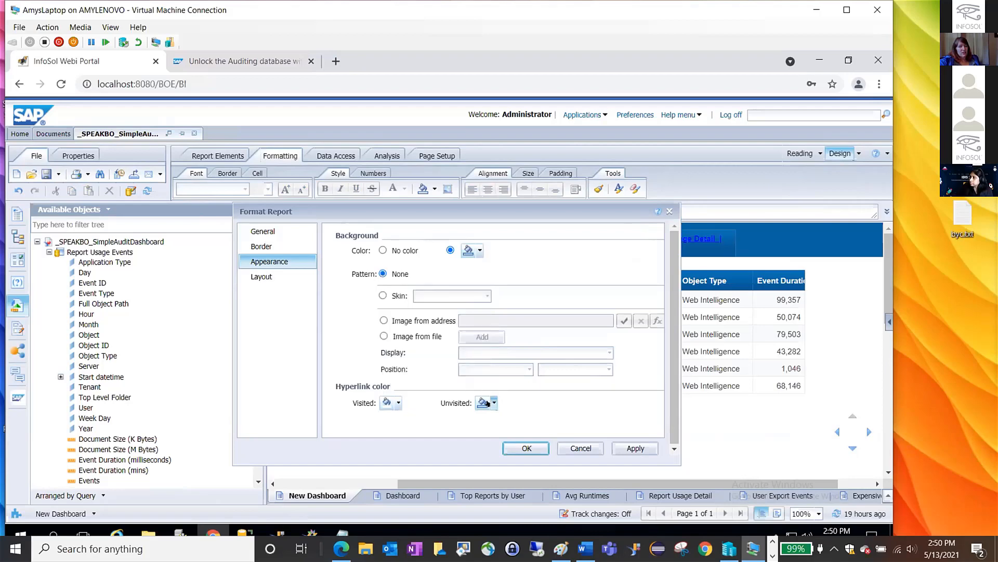
click(487, 403)
click(574, 345)
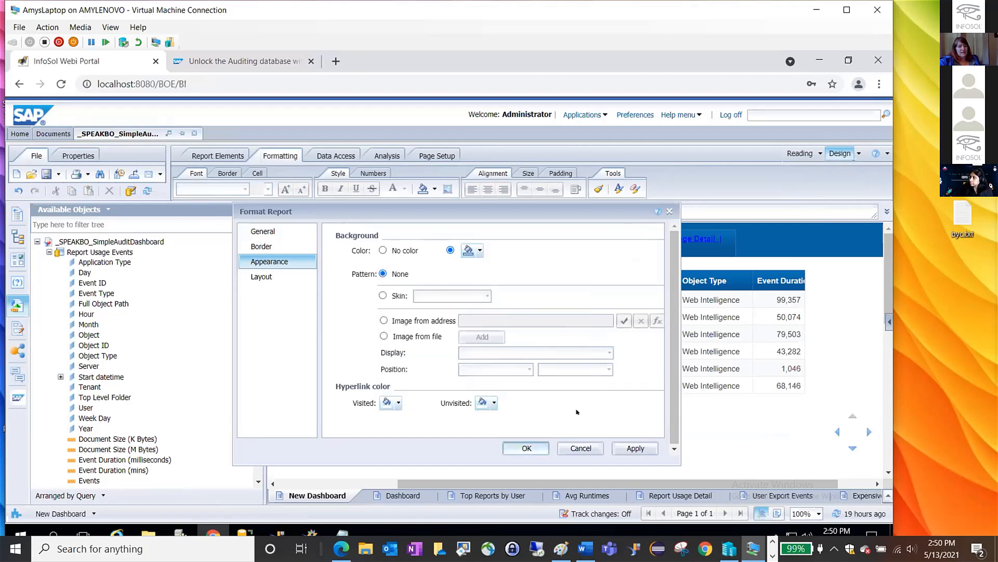
click(526, 449)
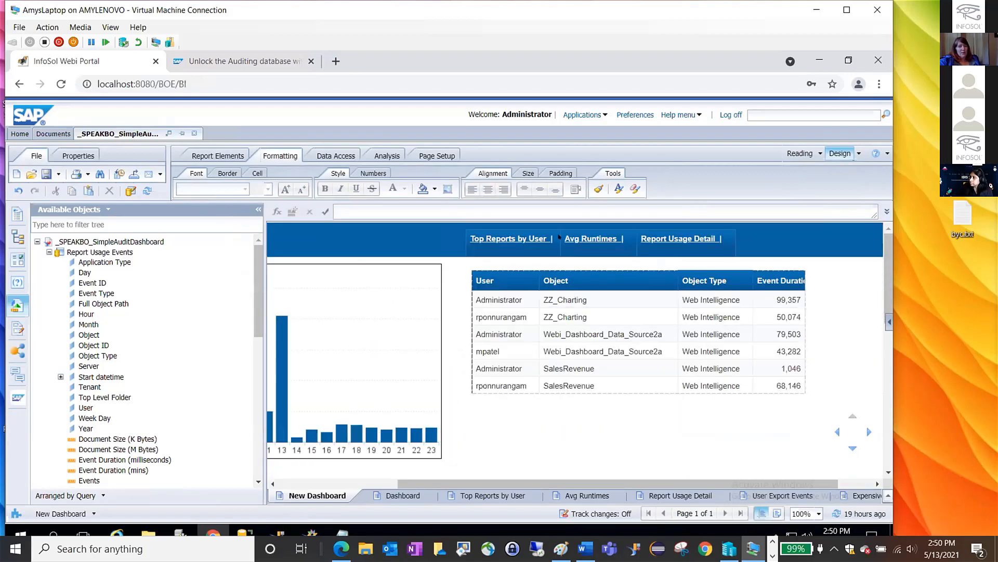
Examine the document's options for changing its default style, and the report's appearance settings.
click(496, 238)
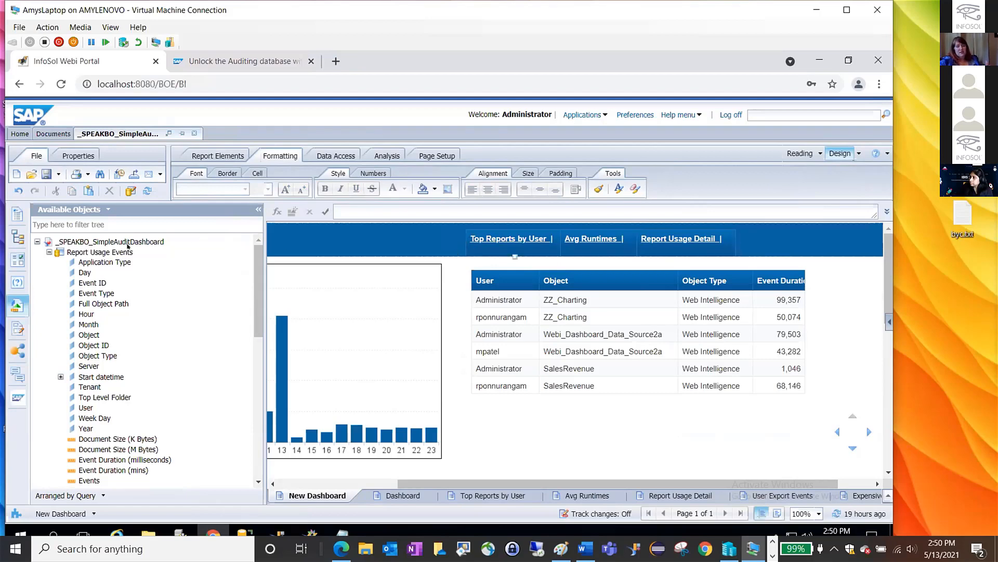
click(16, 328)
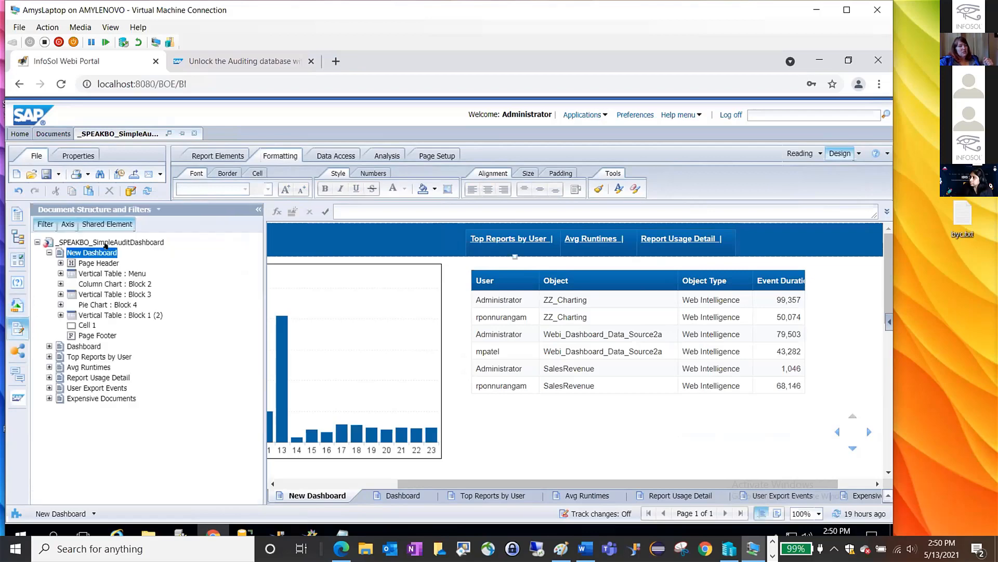
click(16, 218)
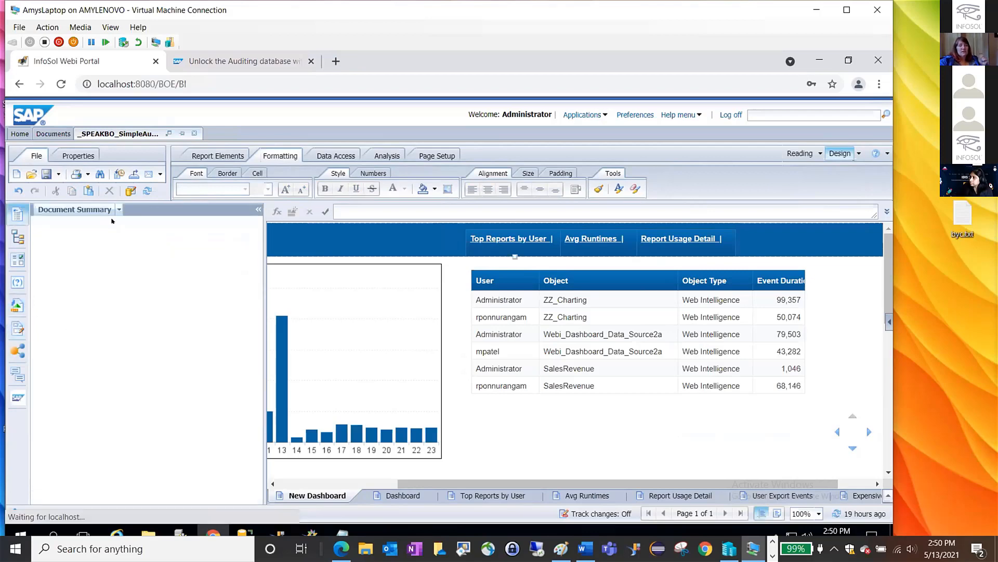
click(77, 223)
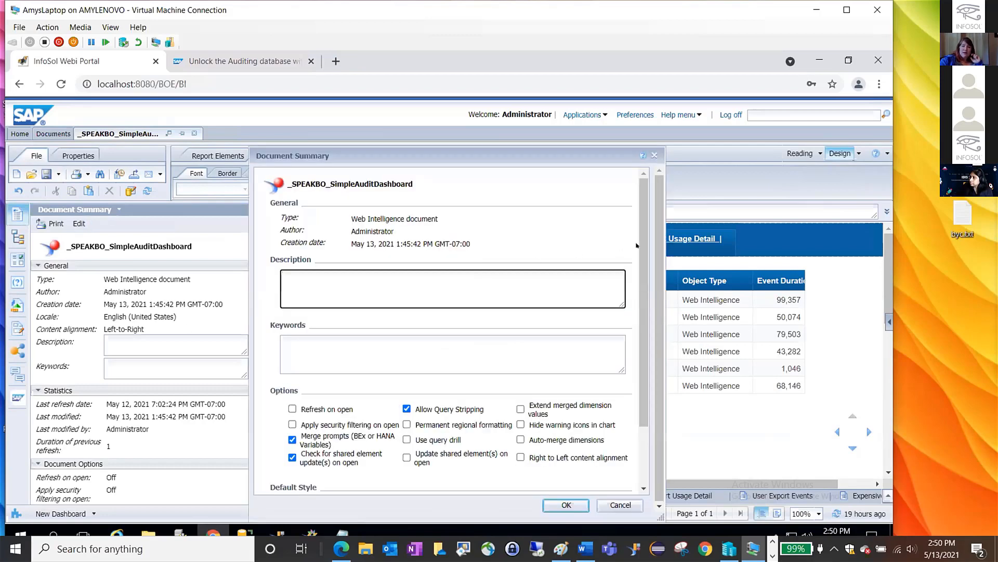
scroll(636, 250, down, 2)
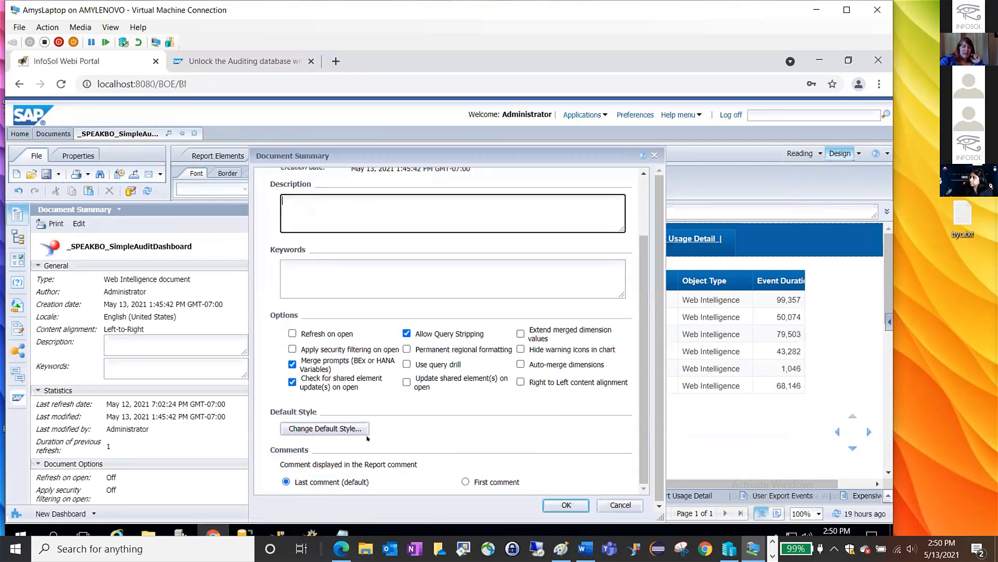
click(330, 429)
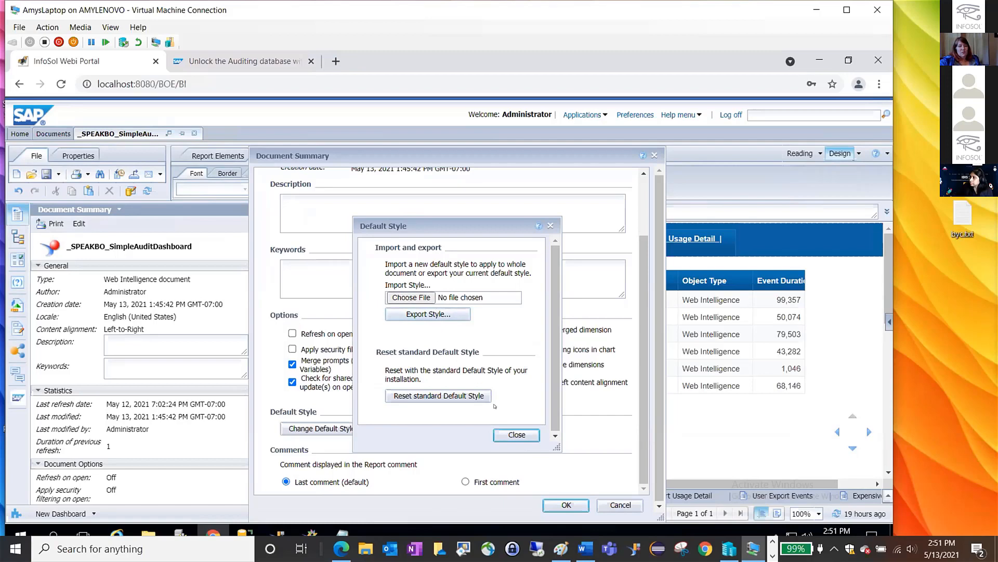
click(522, 436)
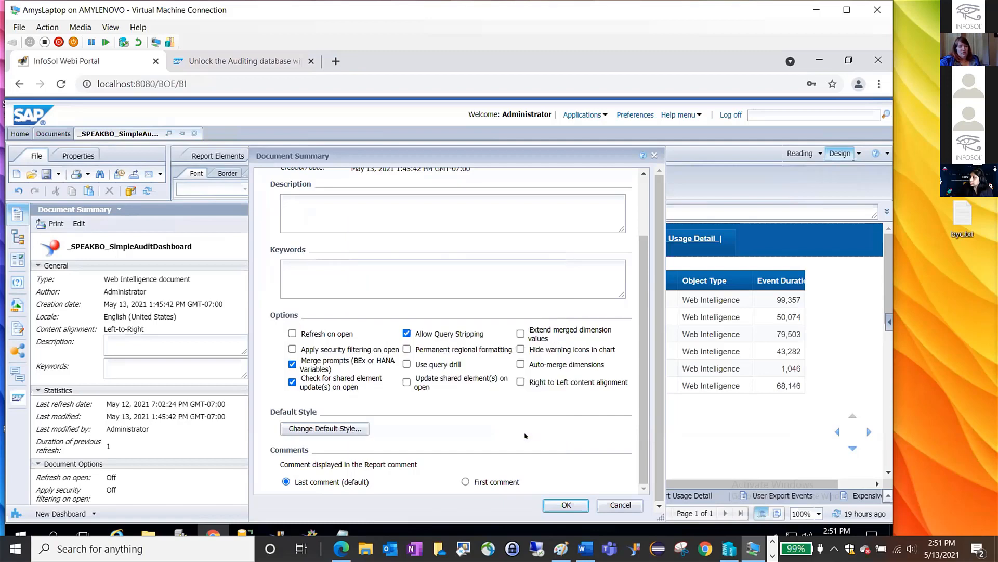
click(564, 504)
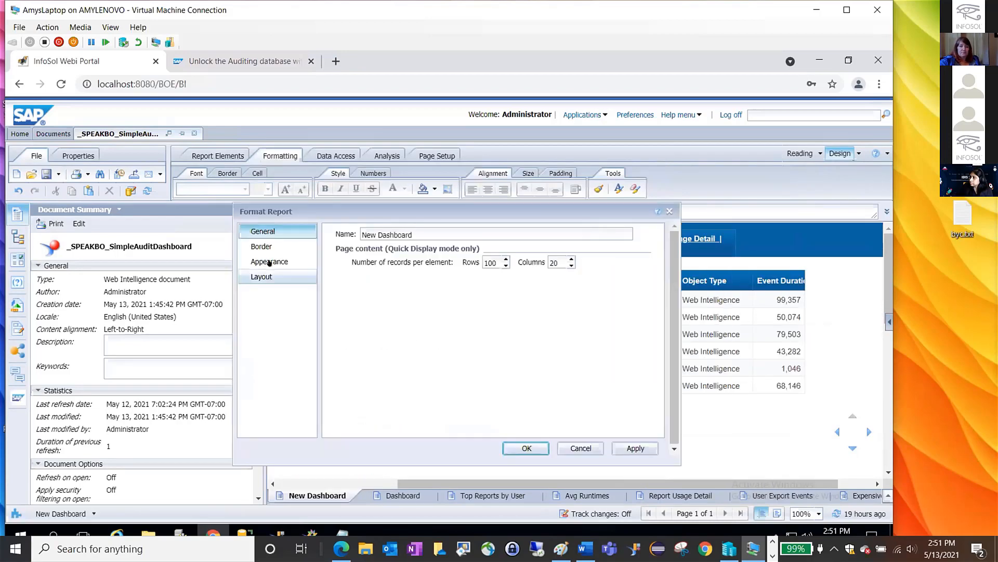
click(267, 261)
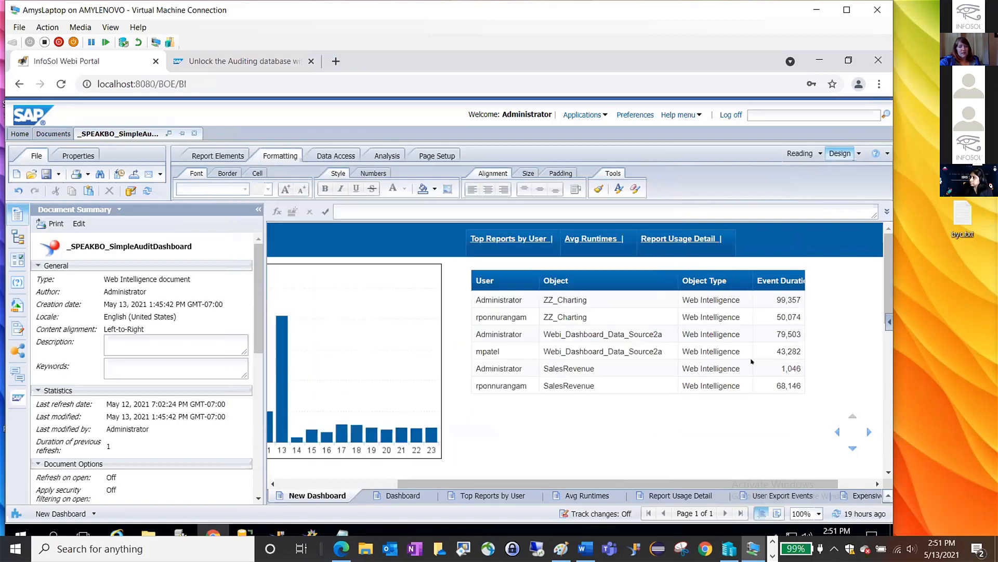
View the Top Reports by User report, follow its Back to Dashboard link, and return to New Dashboard.
click(521, 238)
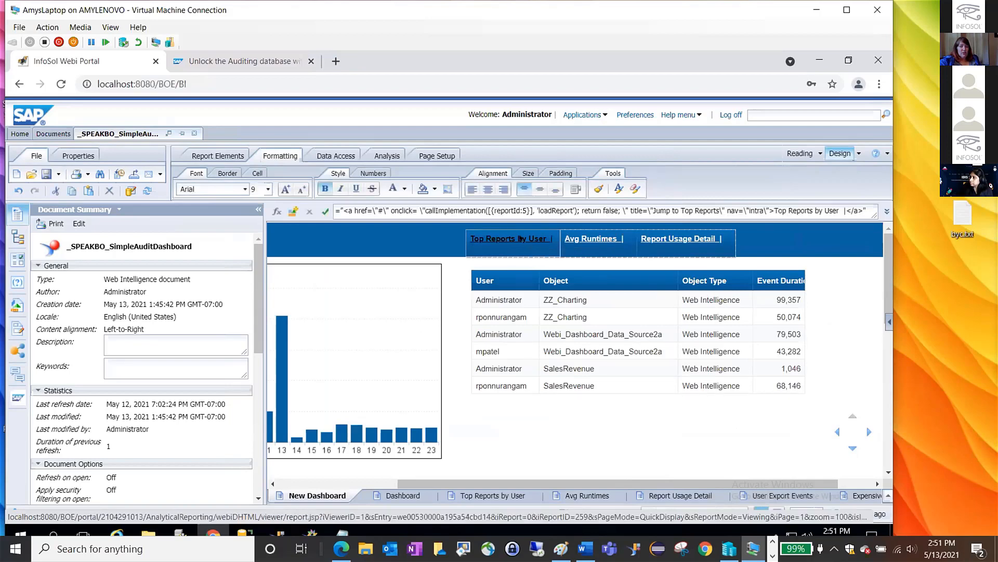
click(479, 496)
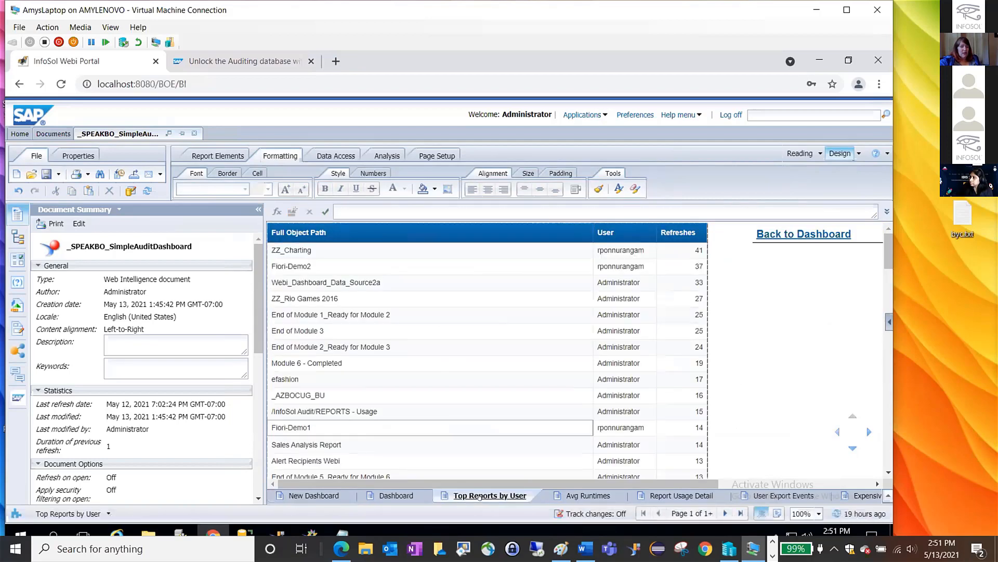
click(780, 236)
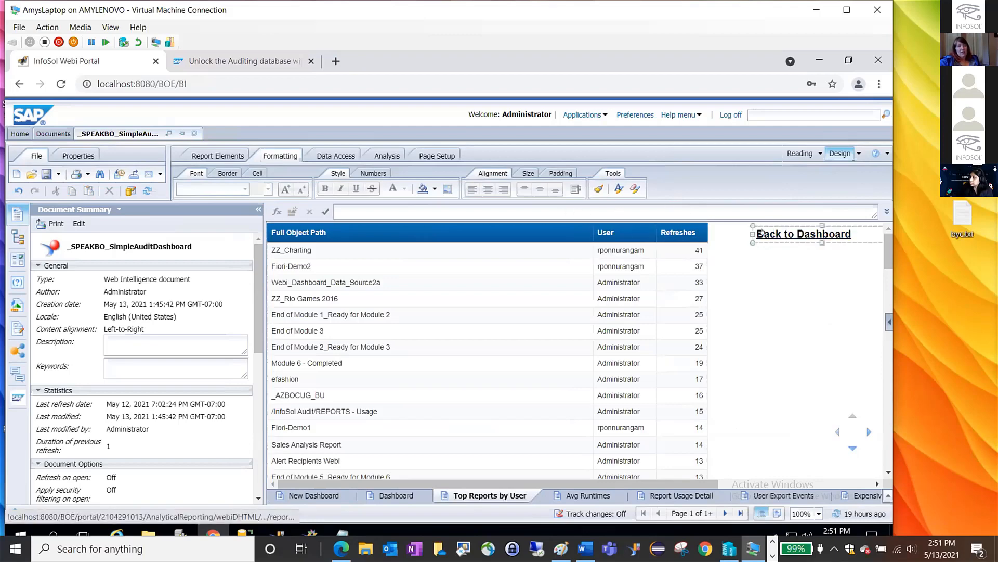
click(762, 232)
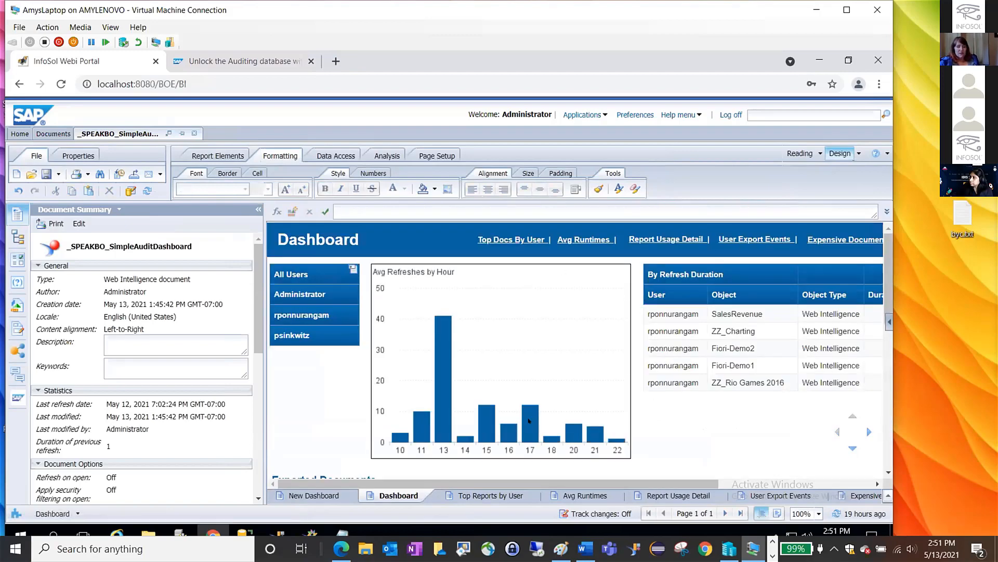
click(328, 496)
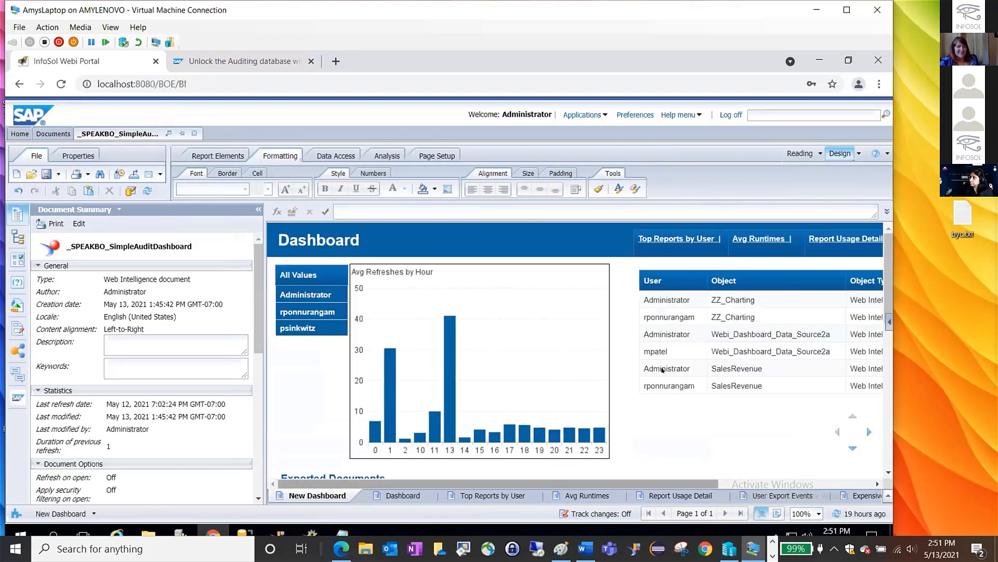
Examine the linking options available for the user cells in the All Values menu table.
click(486, 378)
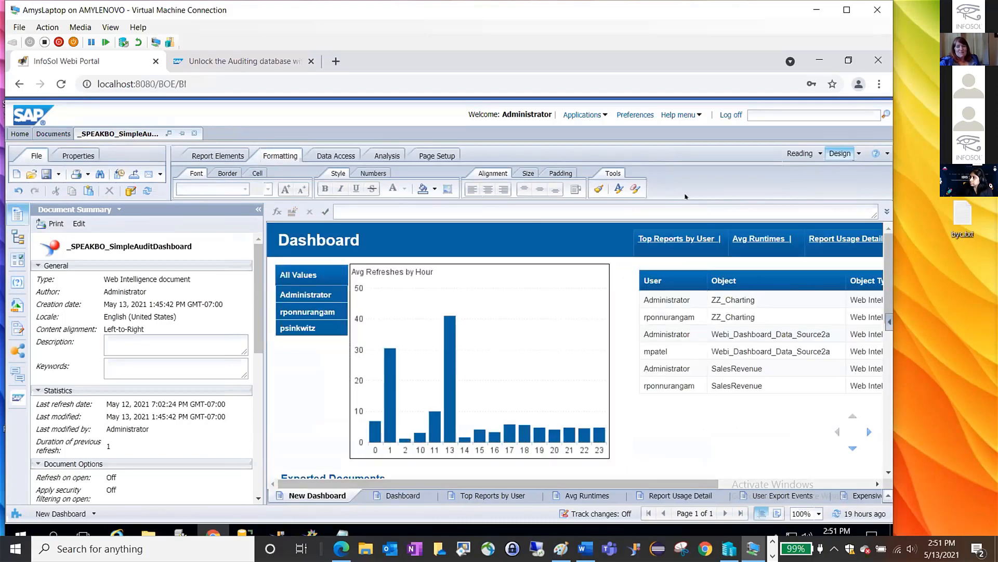
click(646, 281)
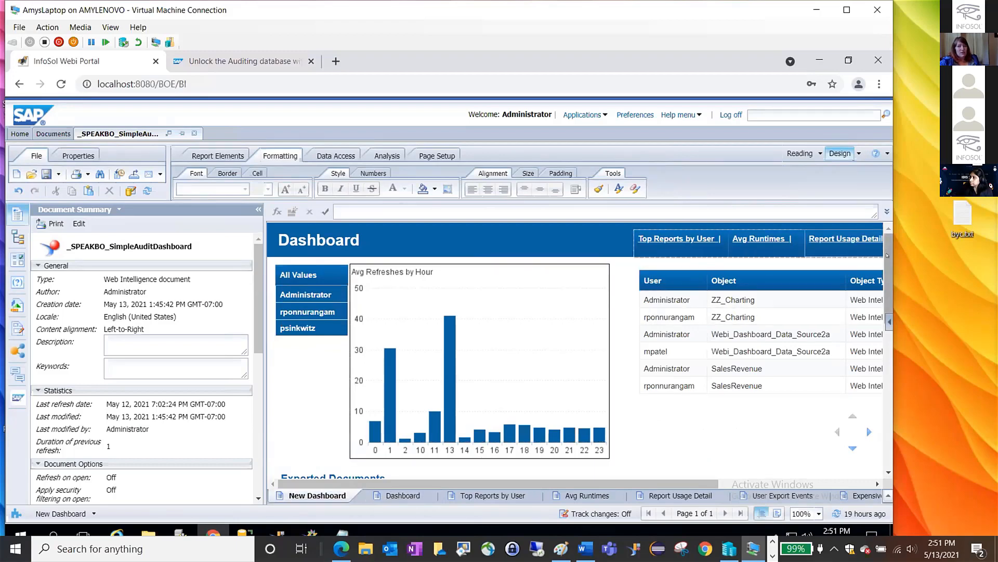
mouse_move(890, 284)
mouse_down()
mouse_move(891, 348)
mouse_move(890, 283)
mouse_up()
click(337, 248)
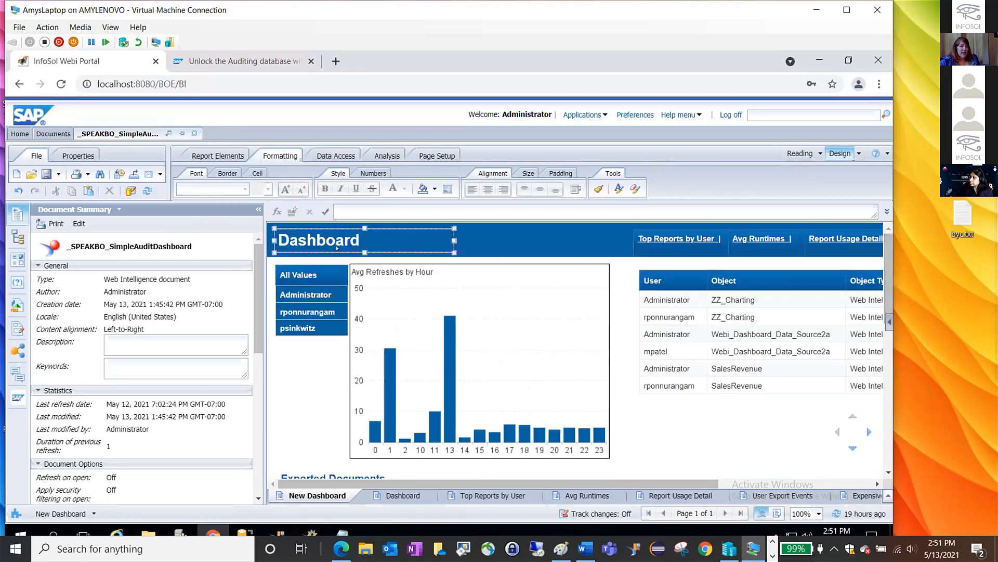
click(310, 295)
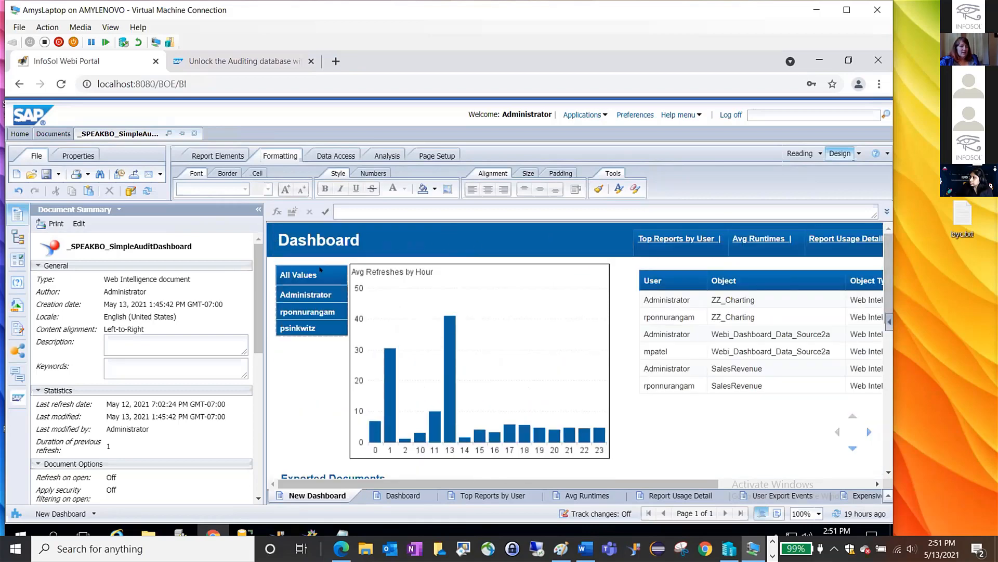
right_click(309, 295)
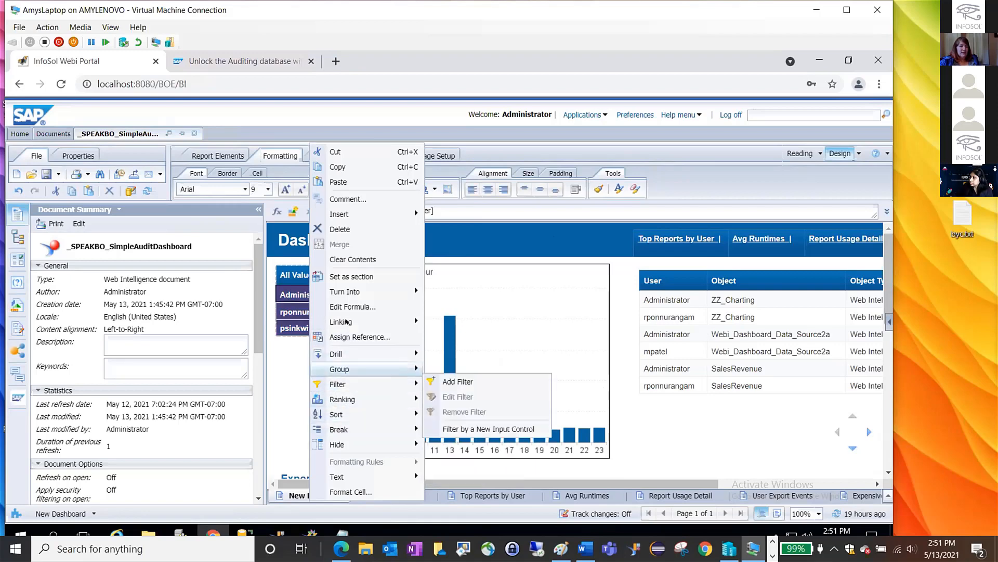
mouse_move(347, 322)
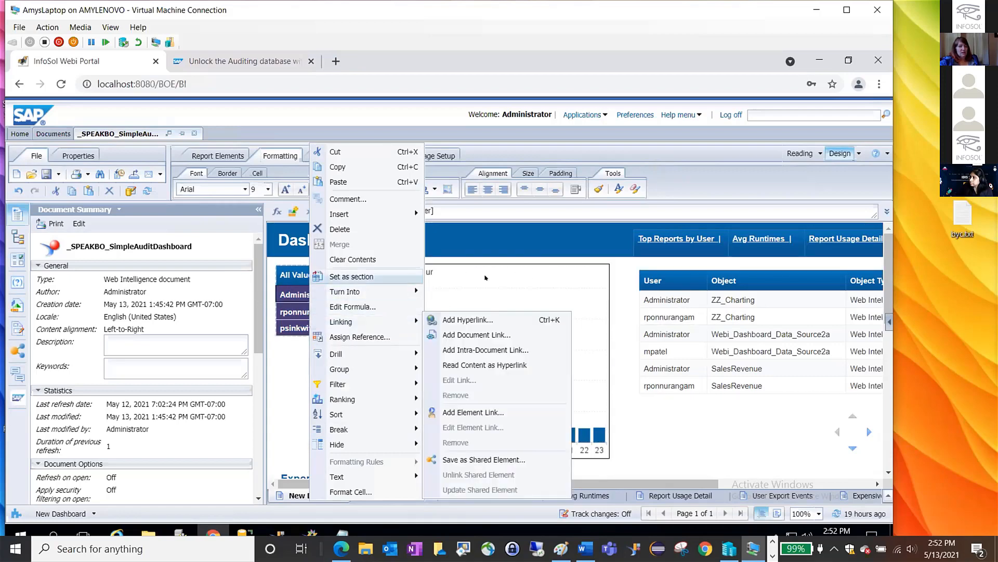
Rename the Avg Refreshes by Hour column chart as Chart in its format settings.
click(489, 260)
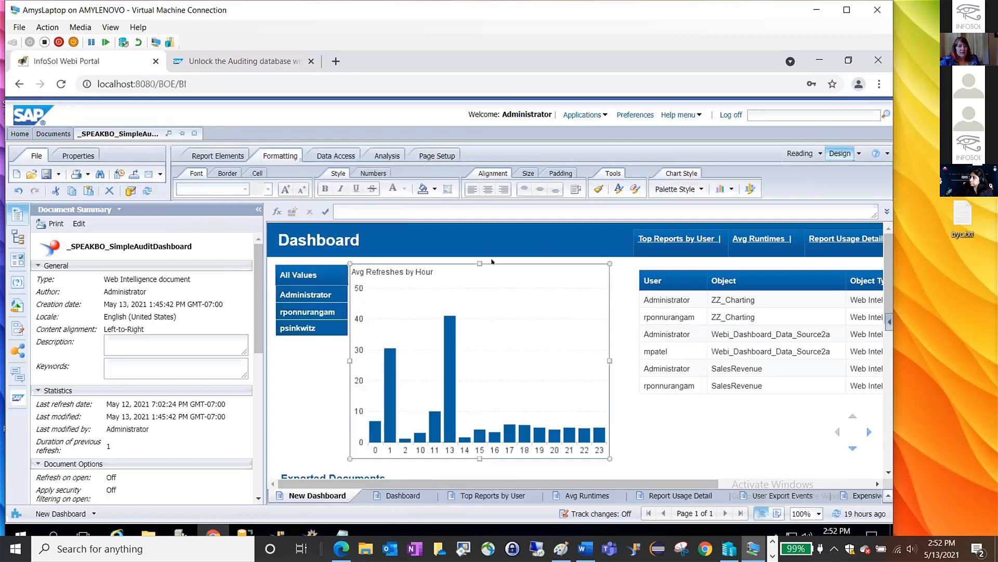
right_click(492, 263)
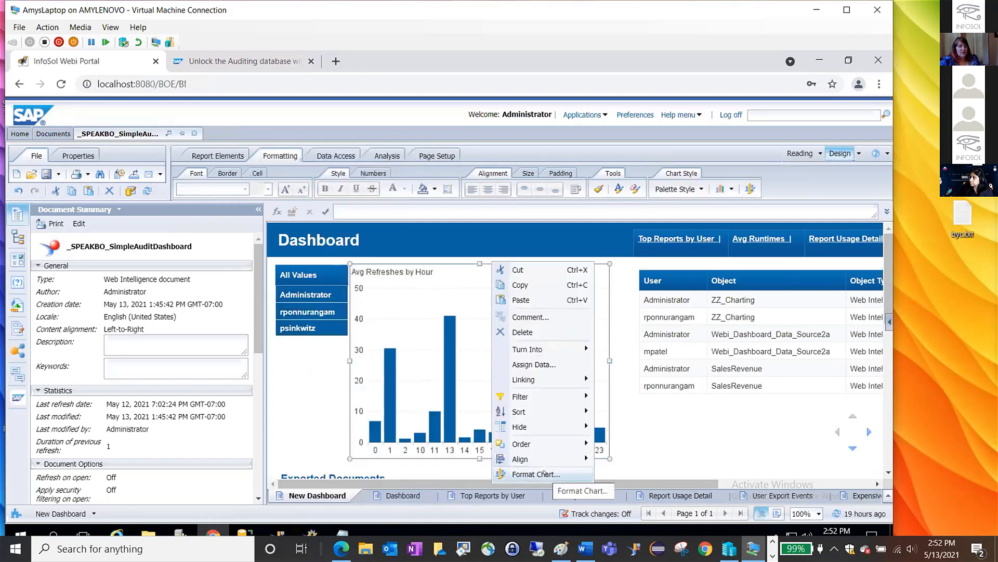
click(544, 474)
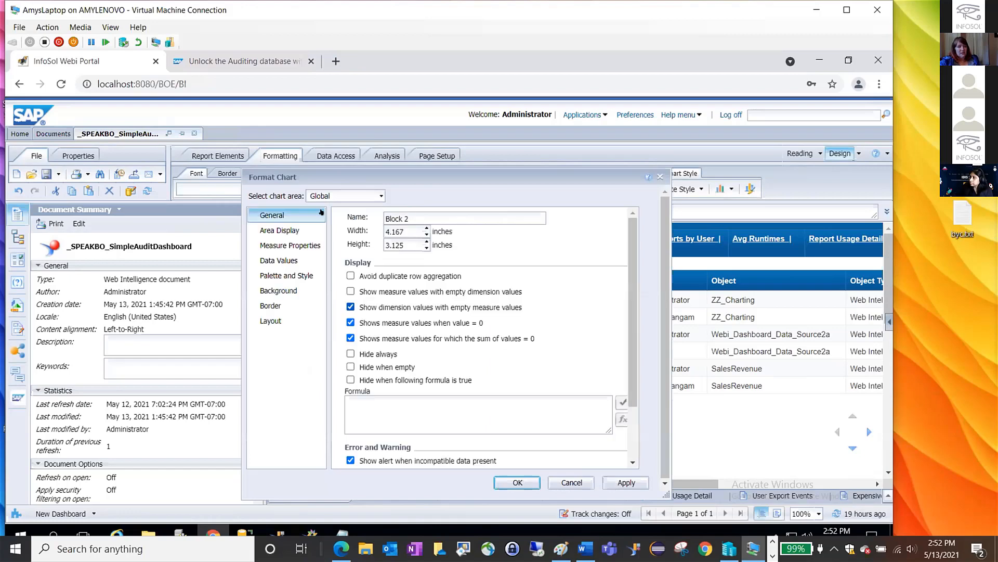
text(Chart)
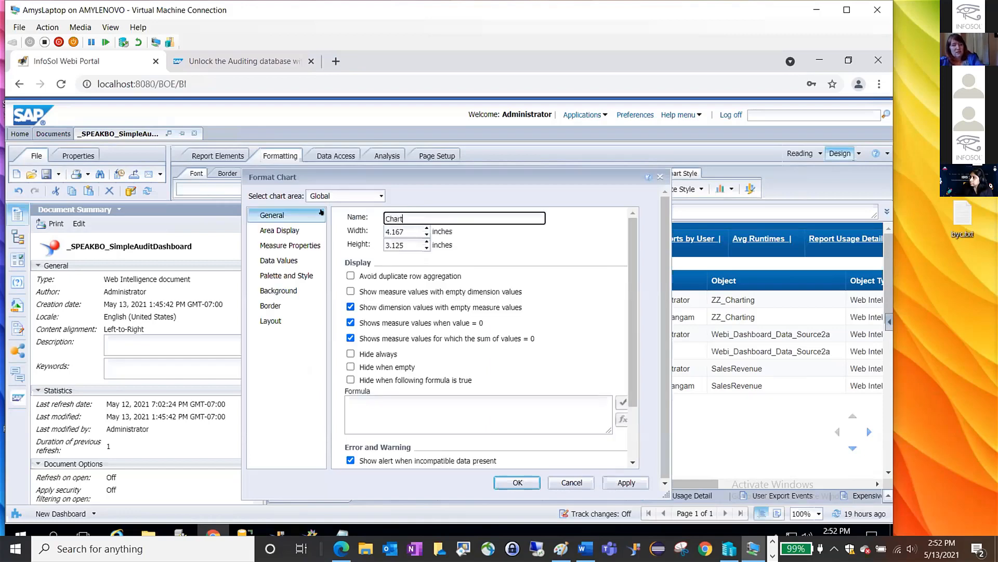
key(Return)
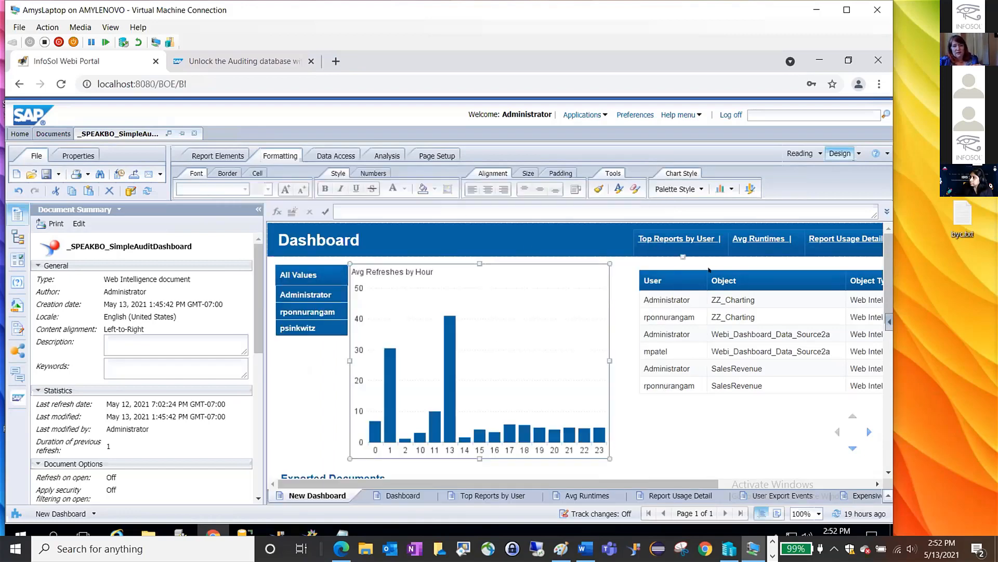
Rename the table listing users and objects as Duration in its format settings.
click(712, 304)
right_click(713, 304)
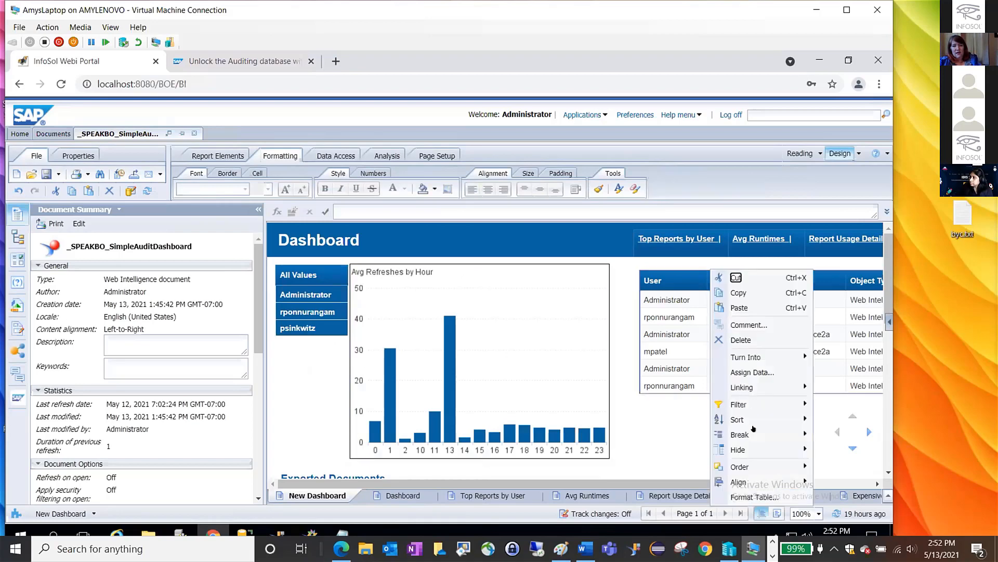
click(501, 238)
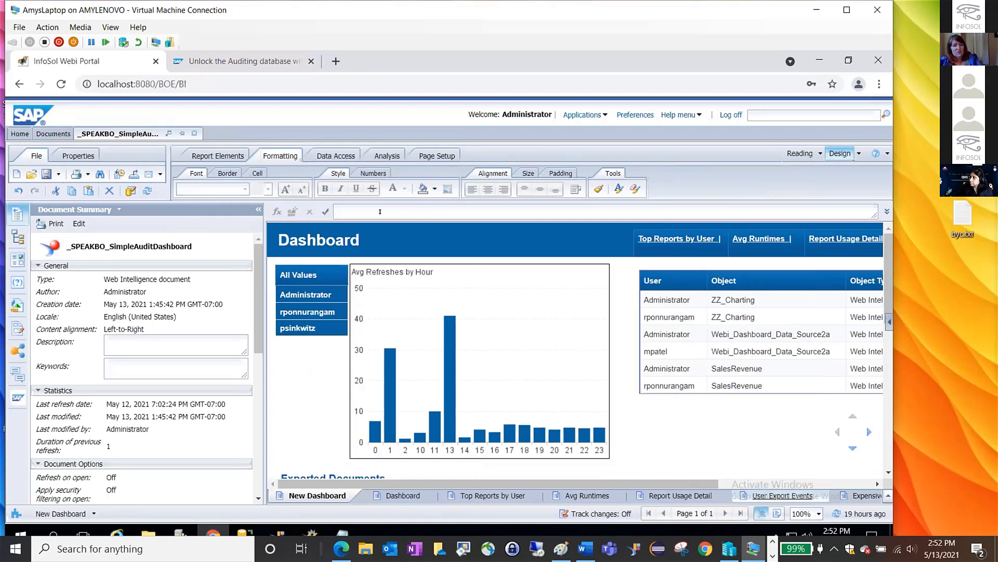
text(Du)
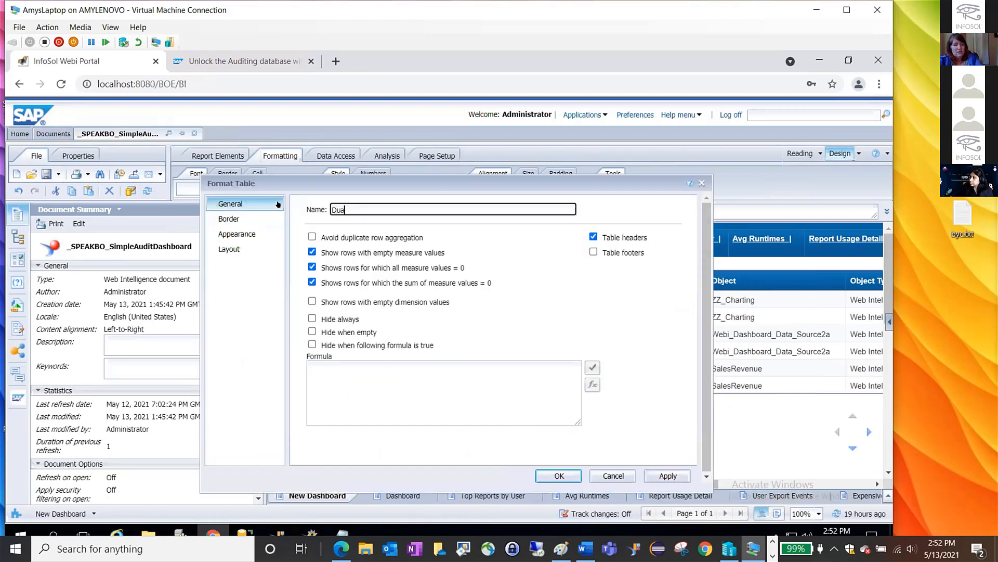
text(ration)
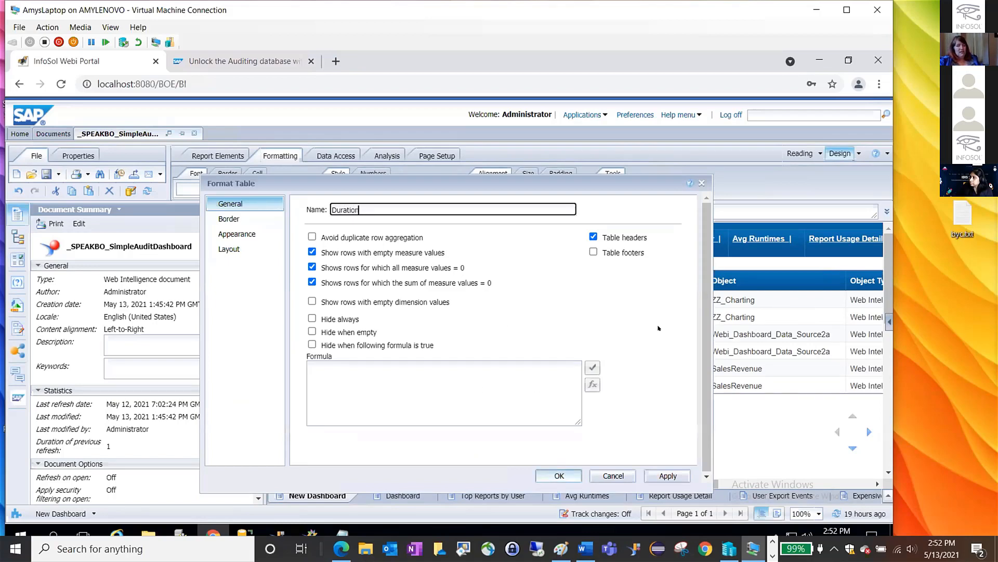
key(Return)
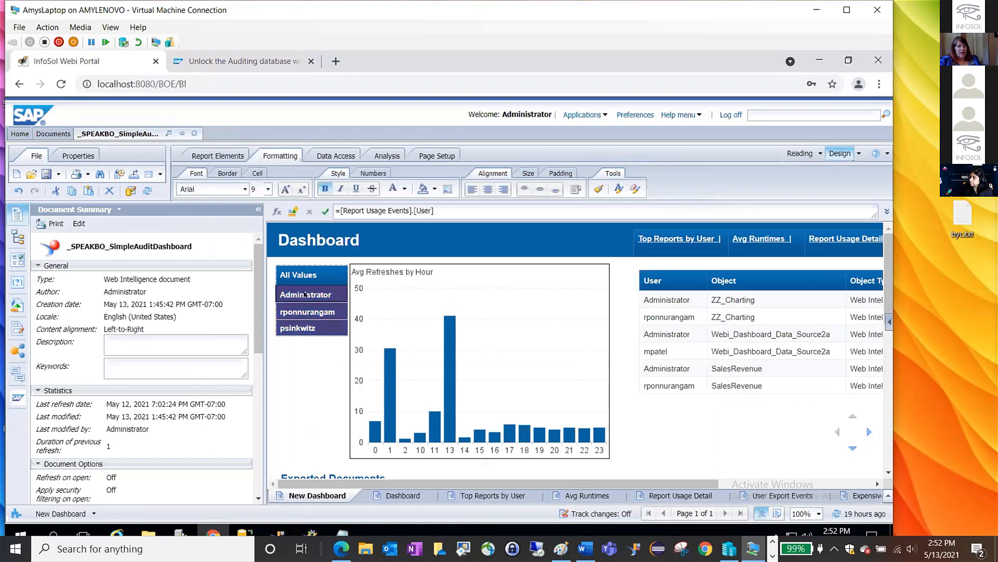
Add an element link from the menu table's user cells, filtering on the single object User, to the Chart and Duration elements.
right_click(310, 321)
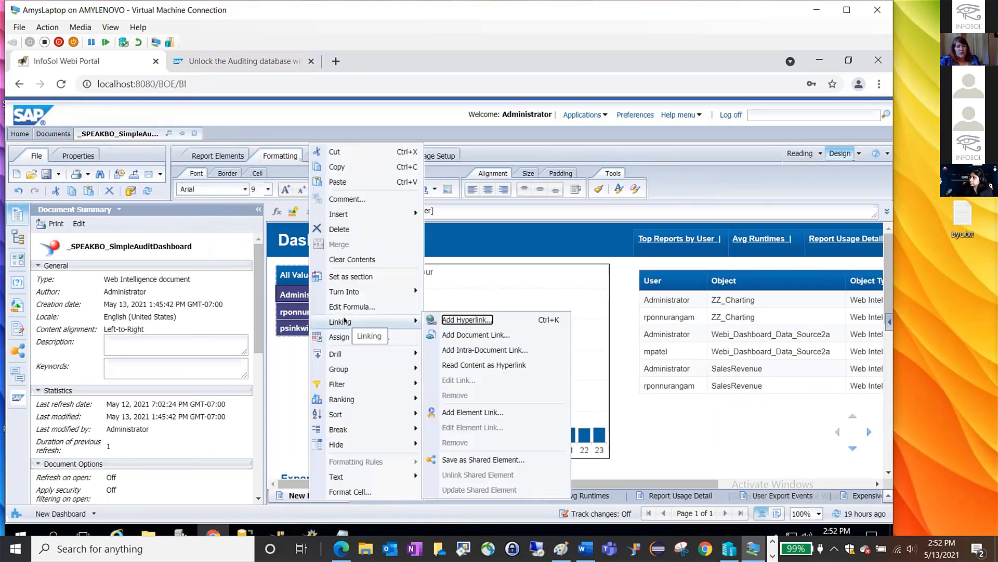
click(473, 413)
click(446, 396)
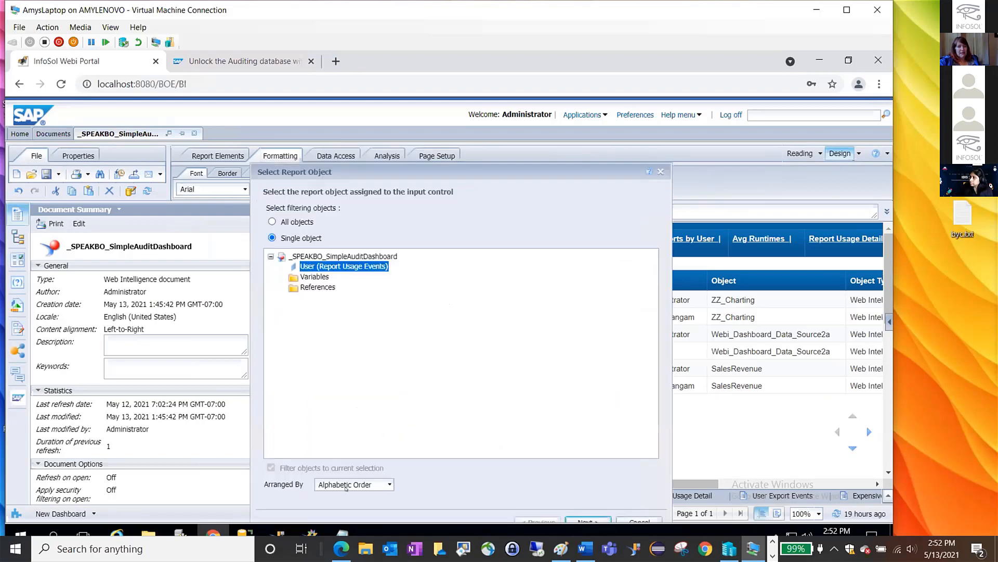
click(580, 520)
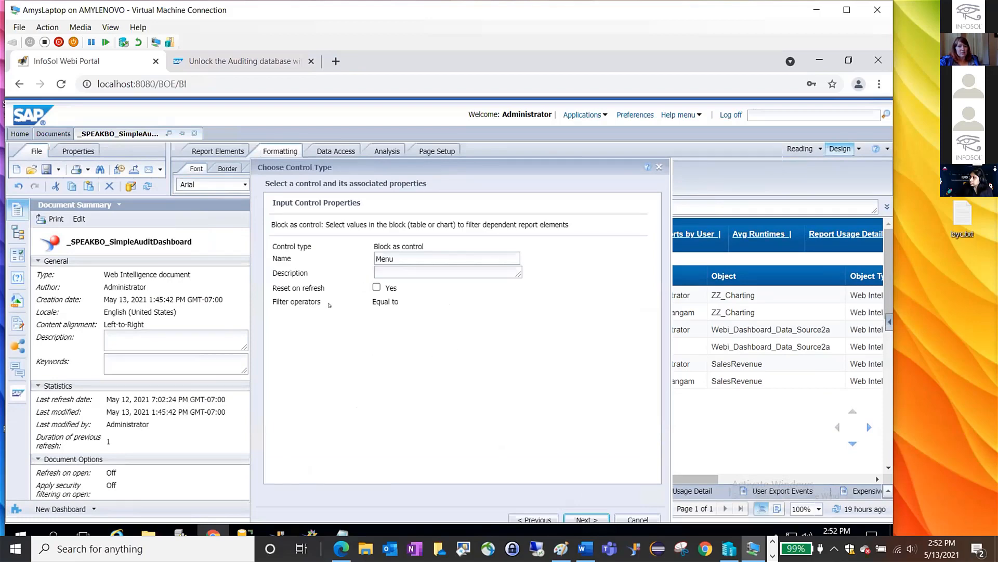
click(578, 515)
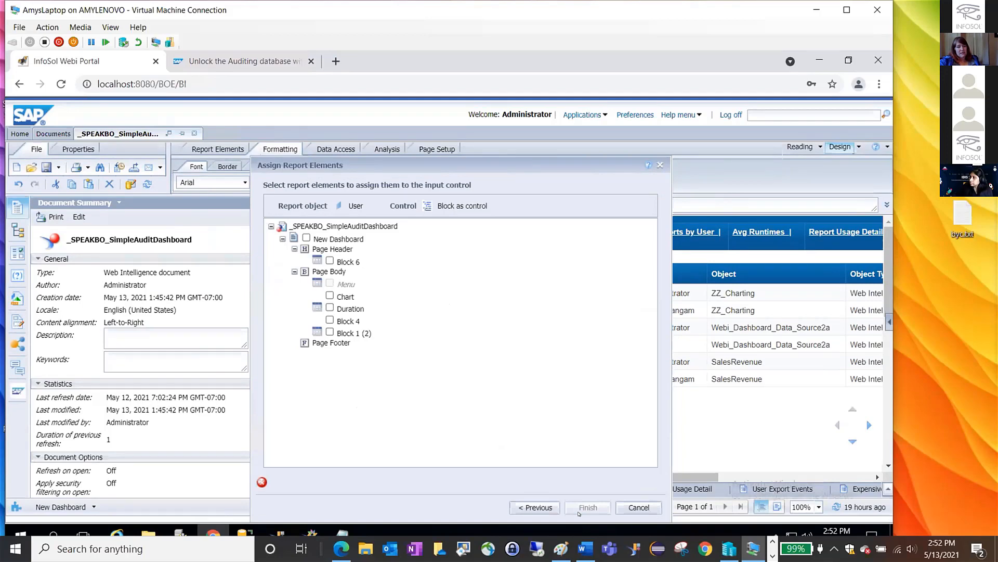
click(329, 296)
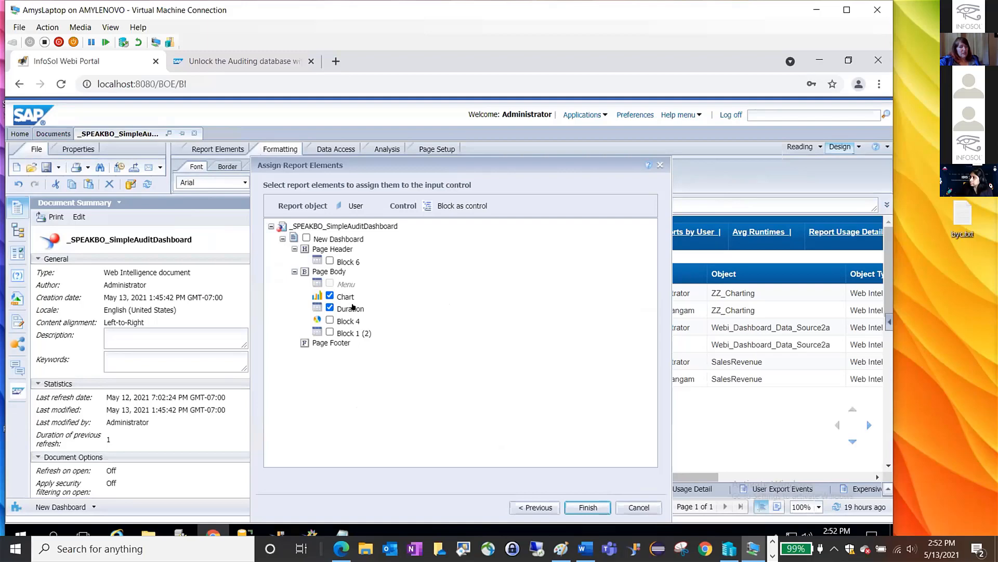
click(587, 507)
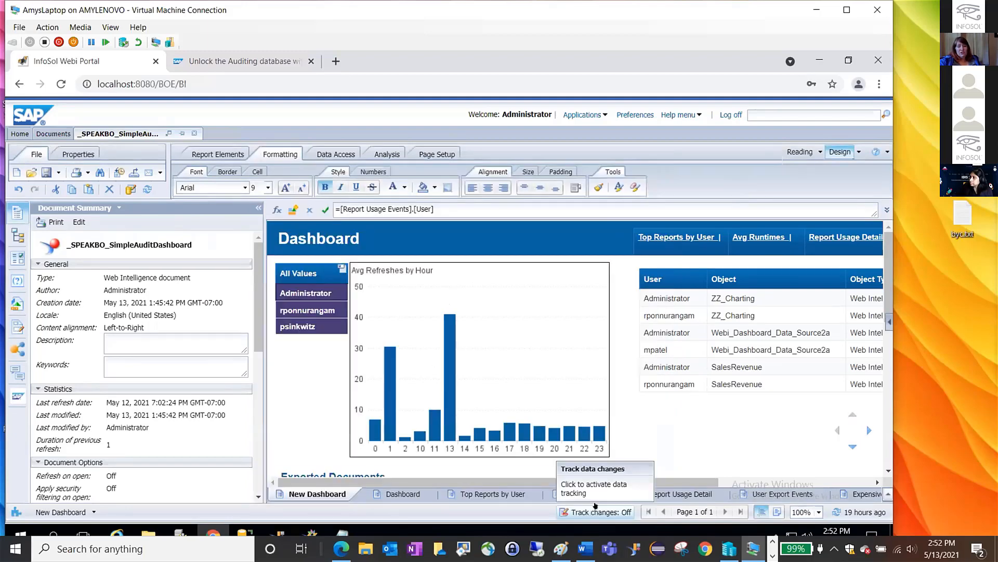
Test the menu link by filtering the column chart and Duration table by each user in turn, ending with Administrator.
click(294, 291)
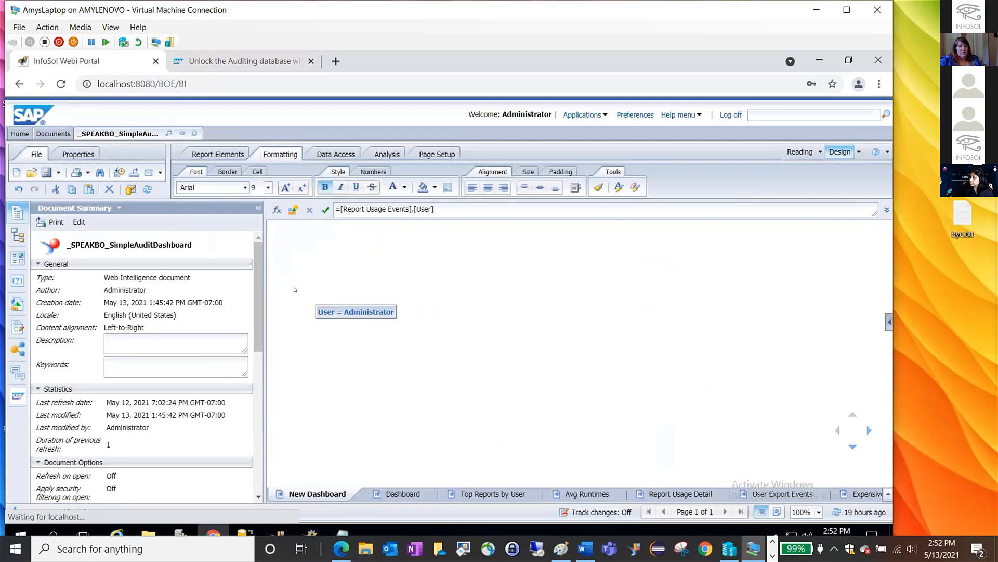
click(403, 395)
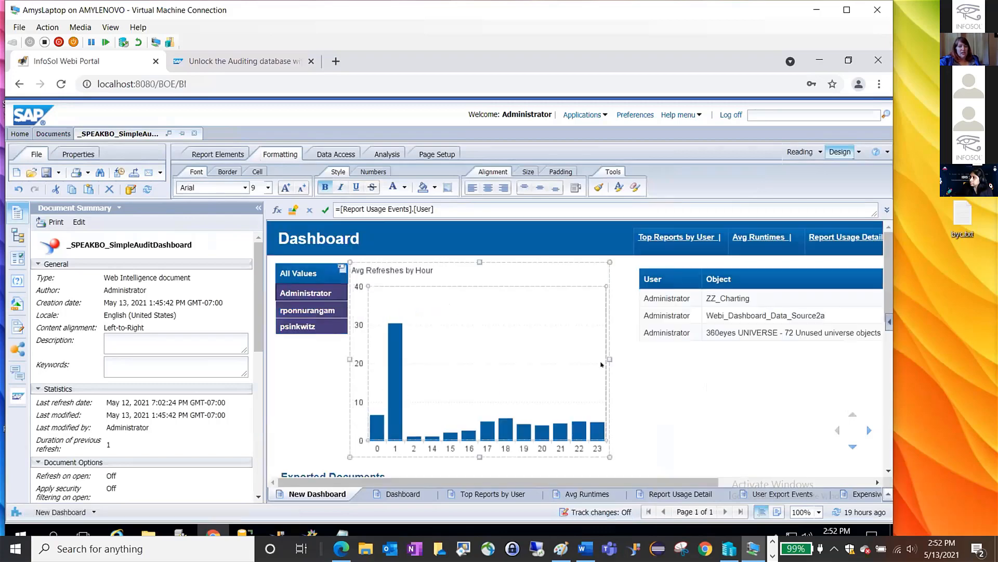
click(307, 311)
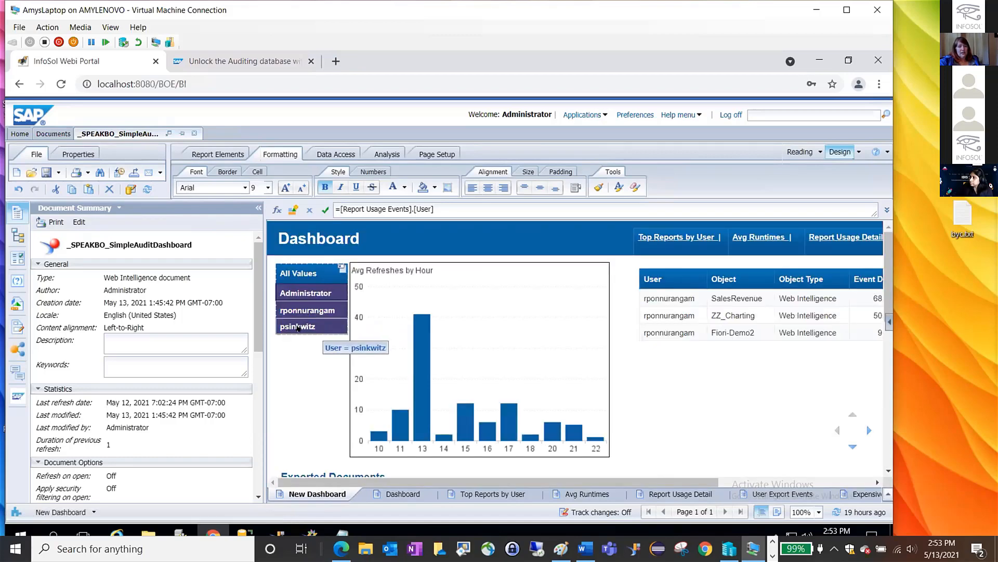
click(298, 326)
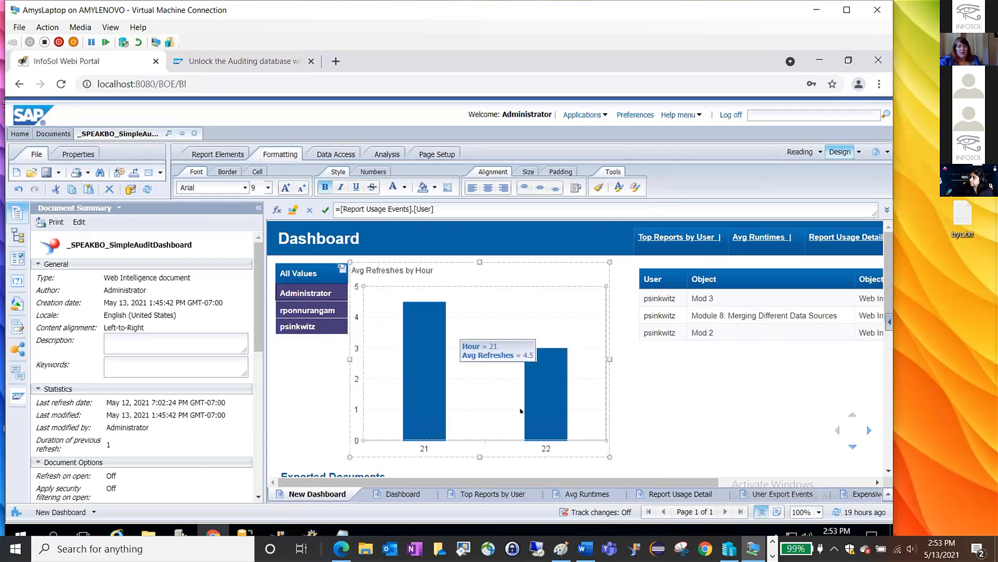
click(306, 293)
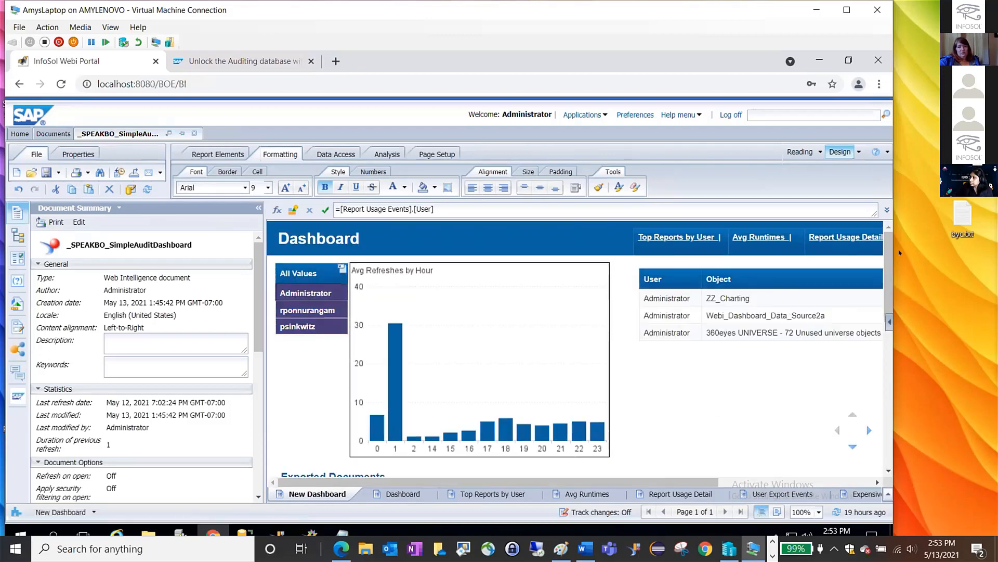
click(312, 354)
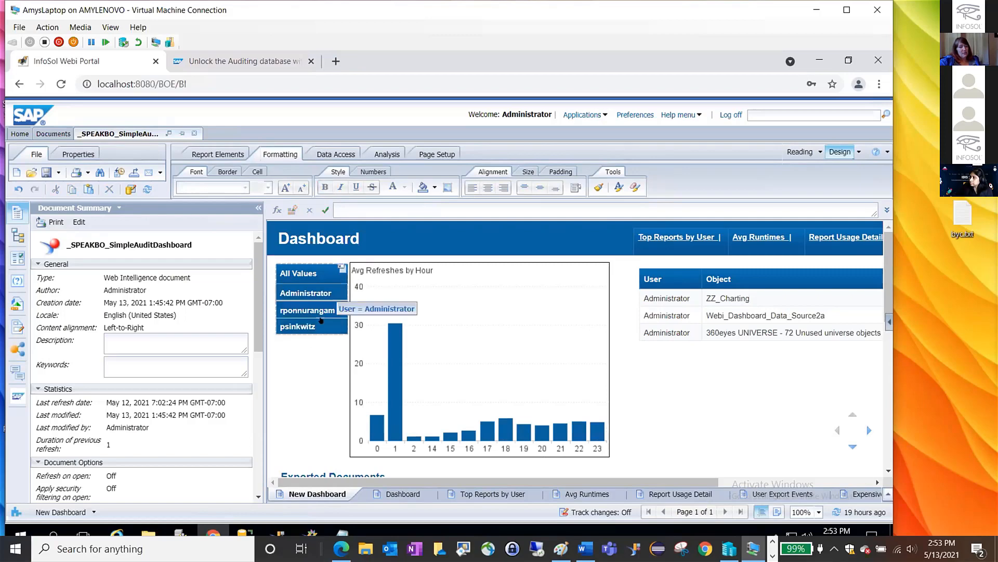
Add an element link from the Exported Documents pie chart, filtering on all objects, to the Block 1 (2) table.
drag(888, 263, 888, 328)
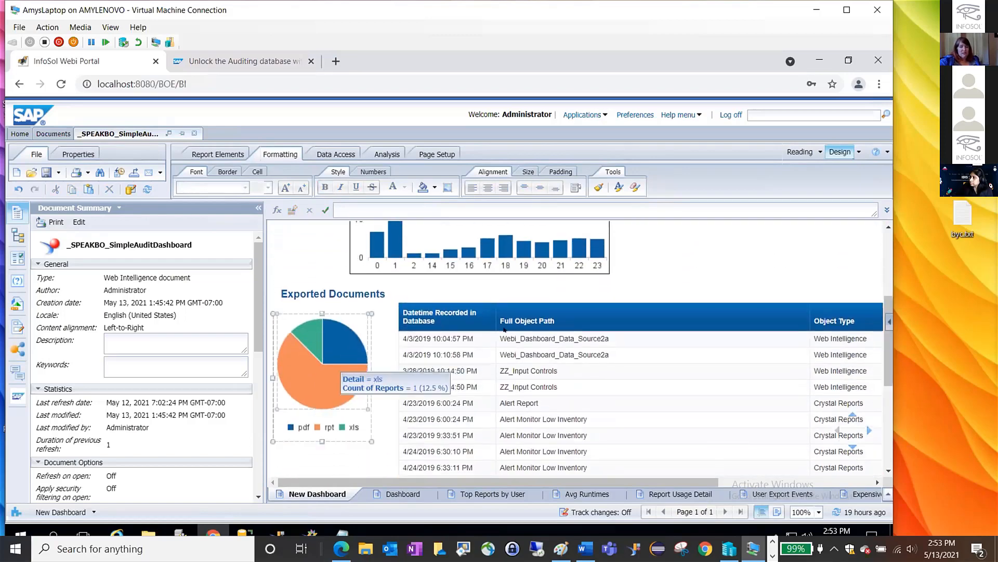
click(347, 307)
right_click(351, 311)
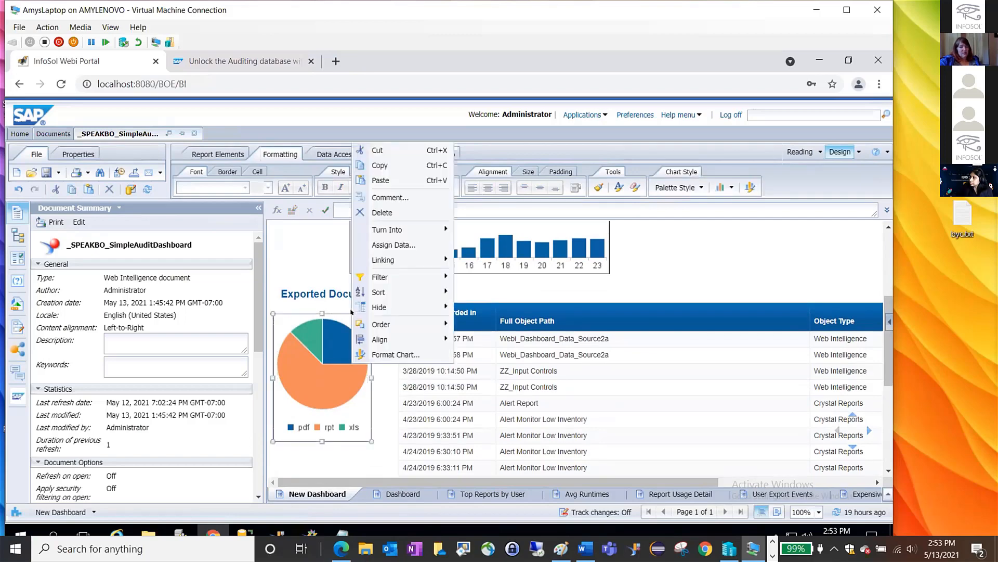
mouse_move(364, 308)
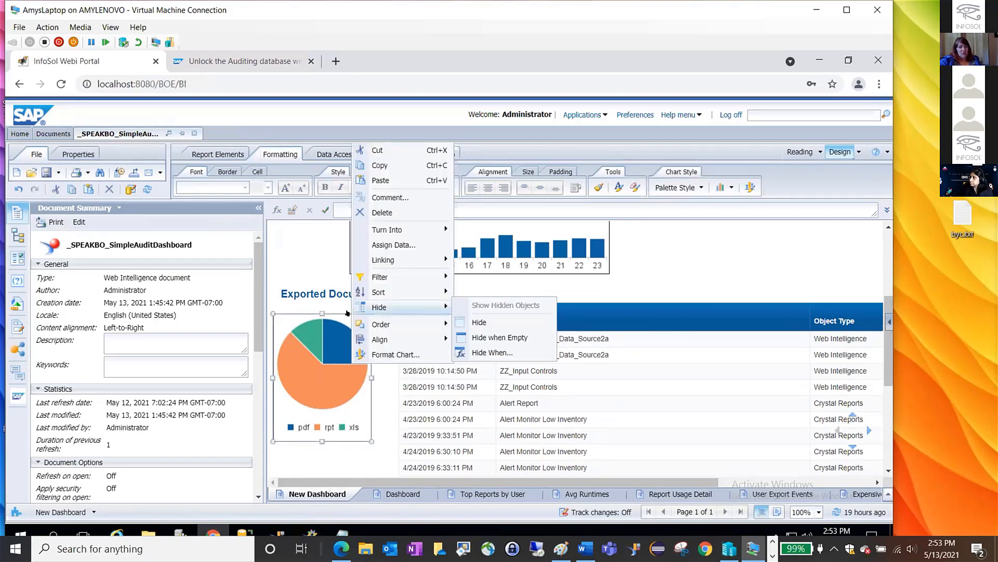
mouse_move(379, 260)
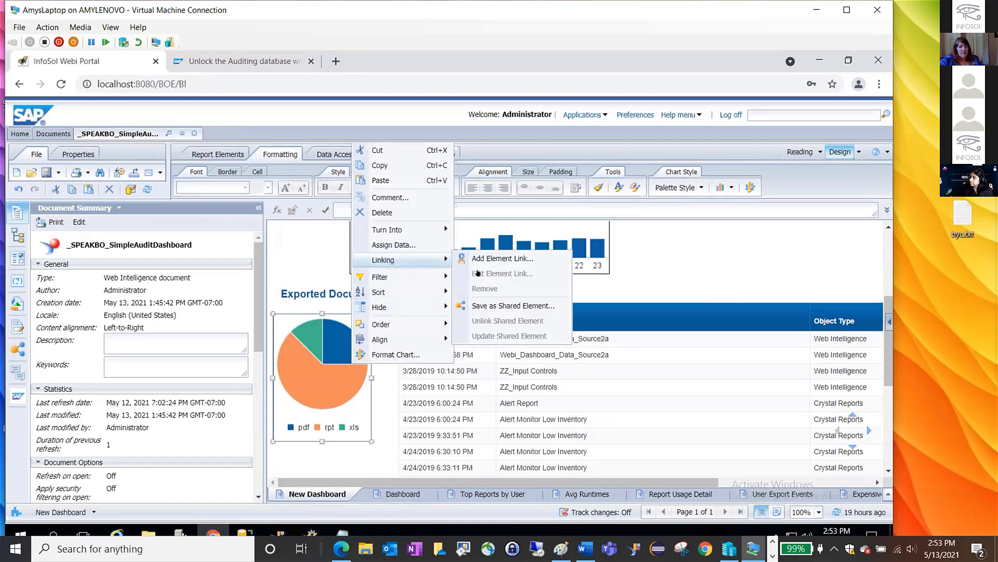
click(477, 259)
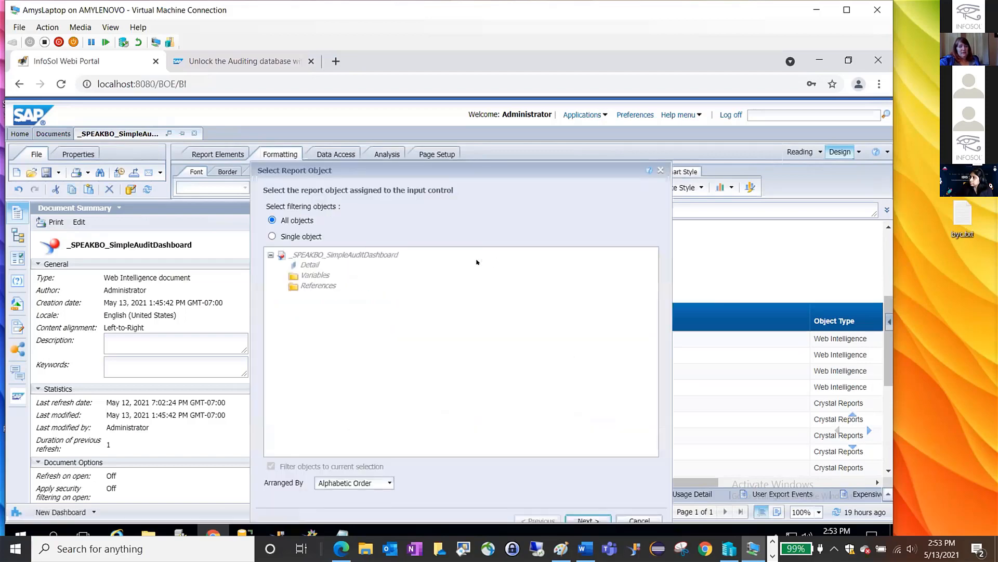
click(582, 520)
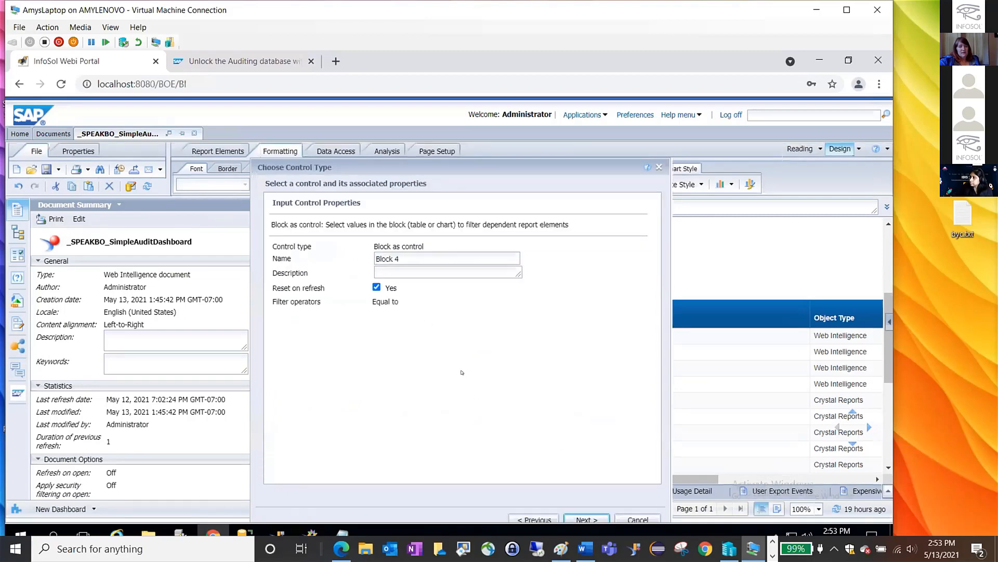
click(586, 519)
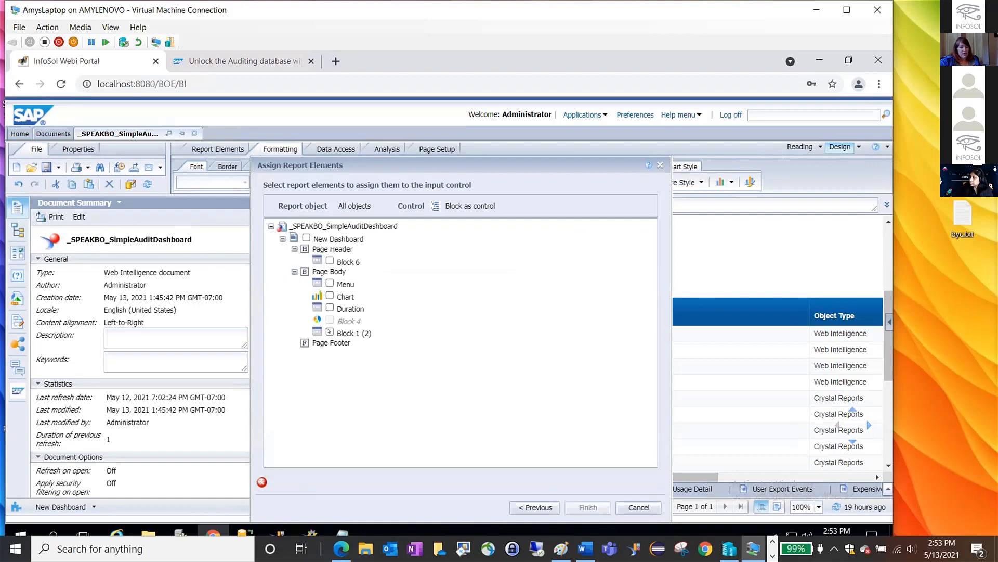
click(329, 331)
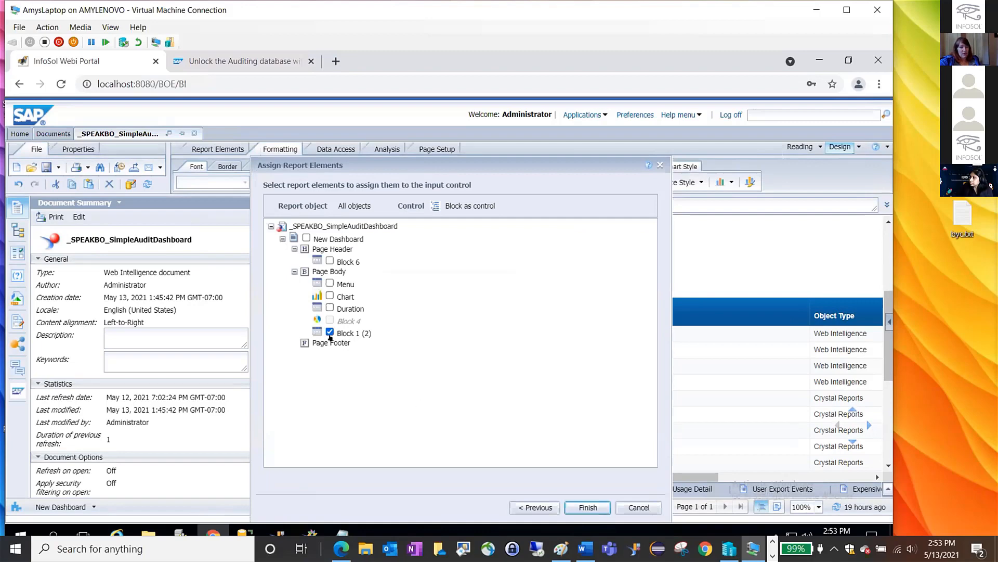
click(599, 506)
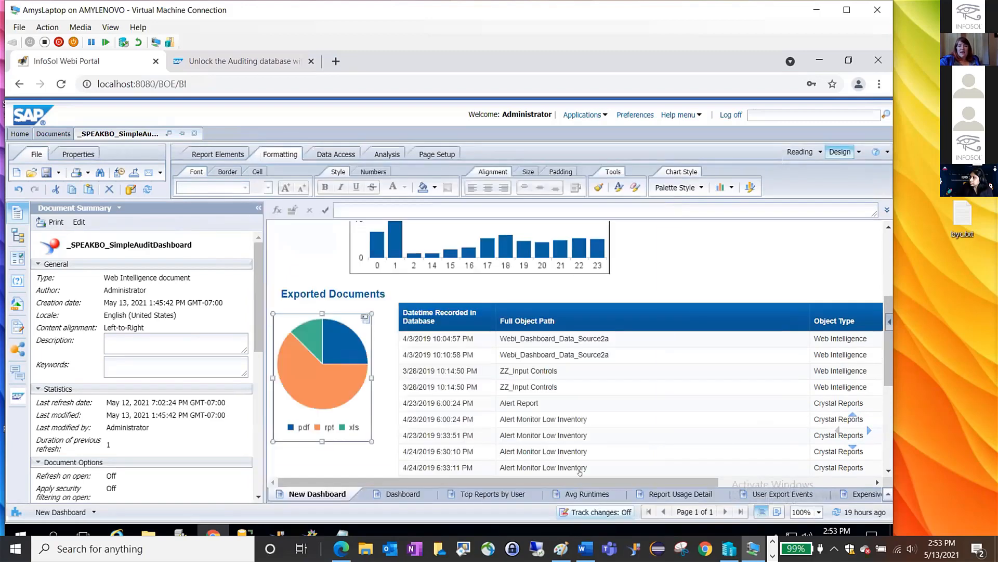
Test the pie chart link by filtering the exported documents table by the xls, pdf and rpt slices in turn.
click(303, 331)
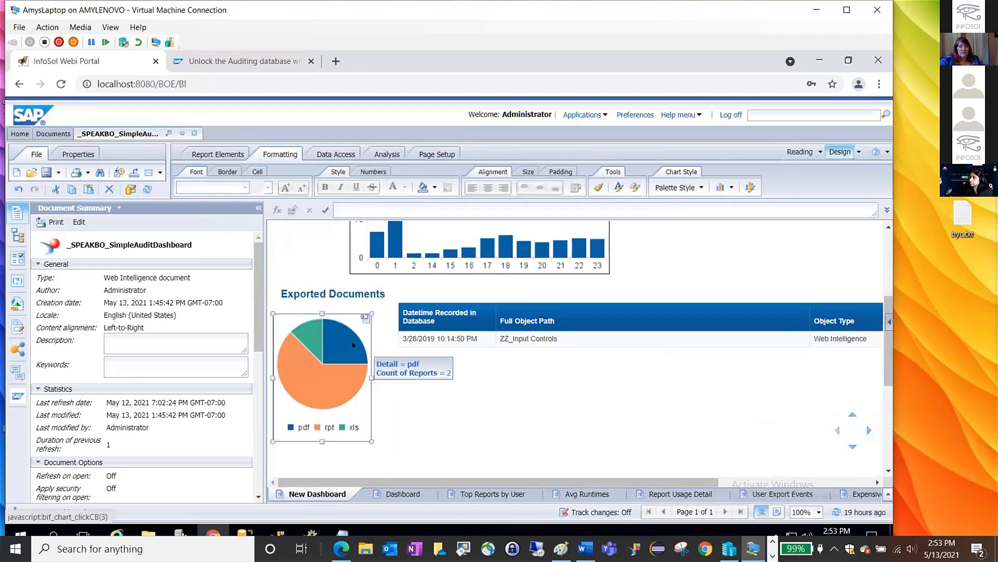
click(354, 345)
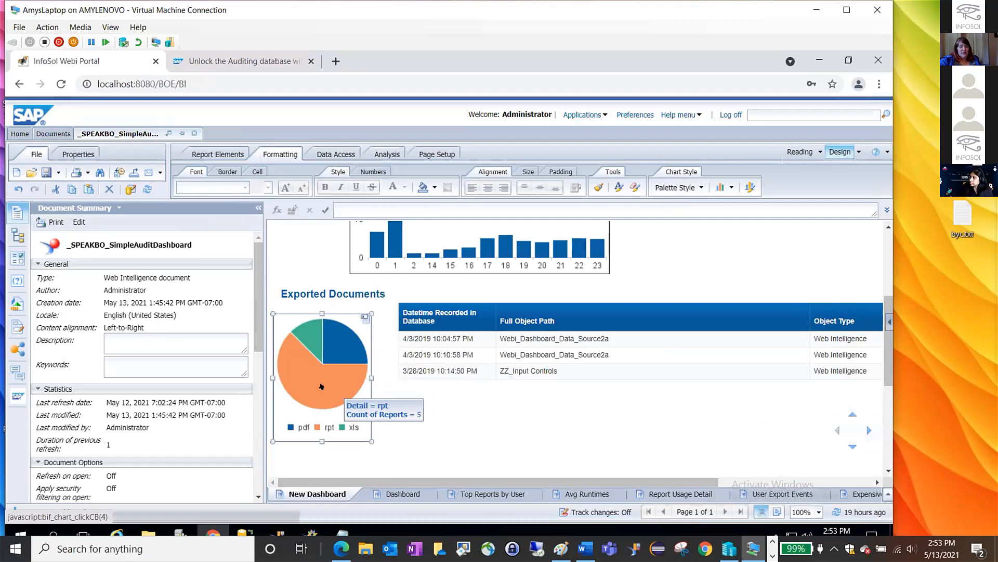
click(321, 387)
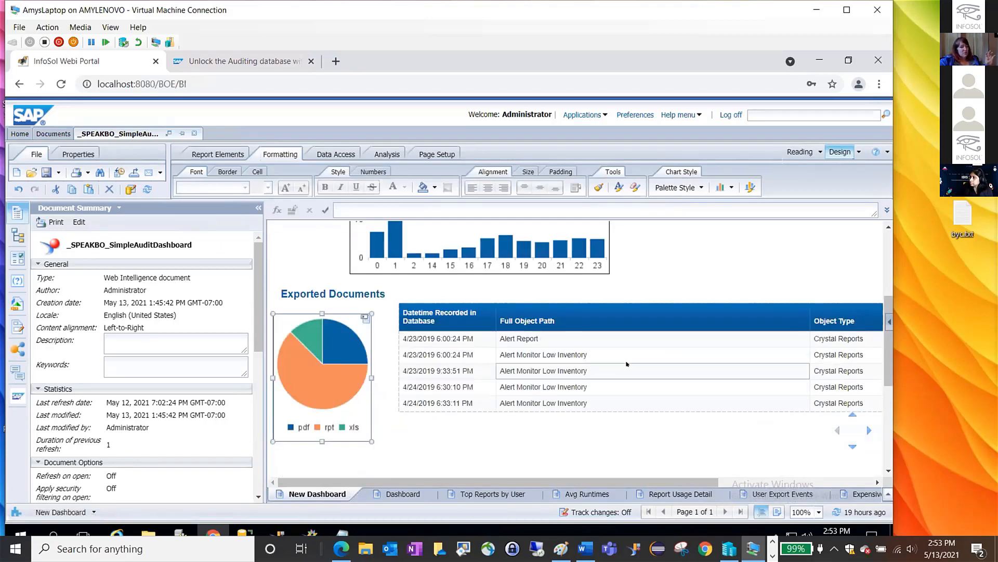
Align the tops of the user menu table, the Avg Refreshes by Hour chart and the Duration table.
drag(887, 312, 887, 239)
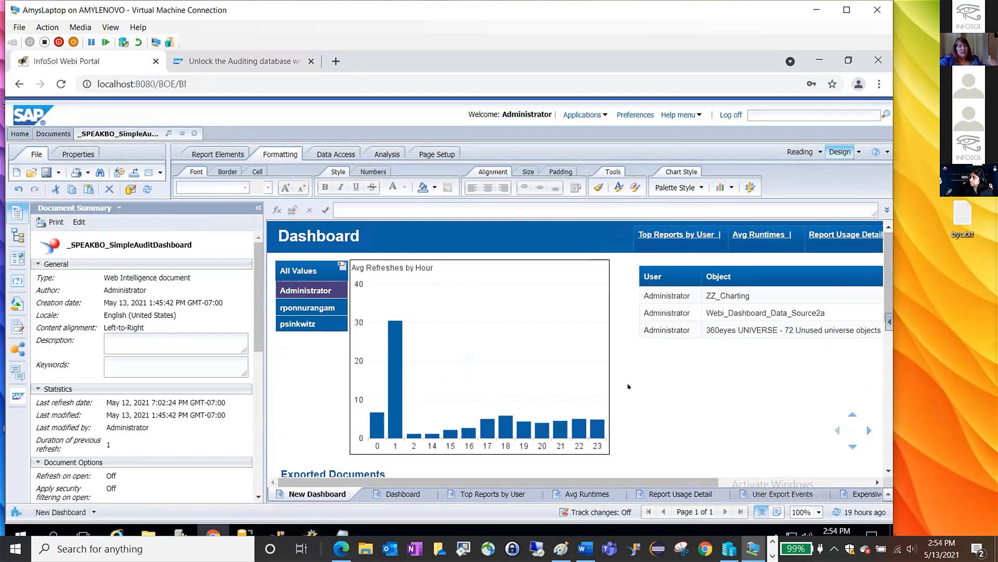
click(305, 254)
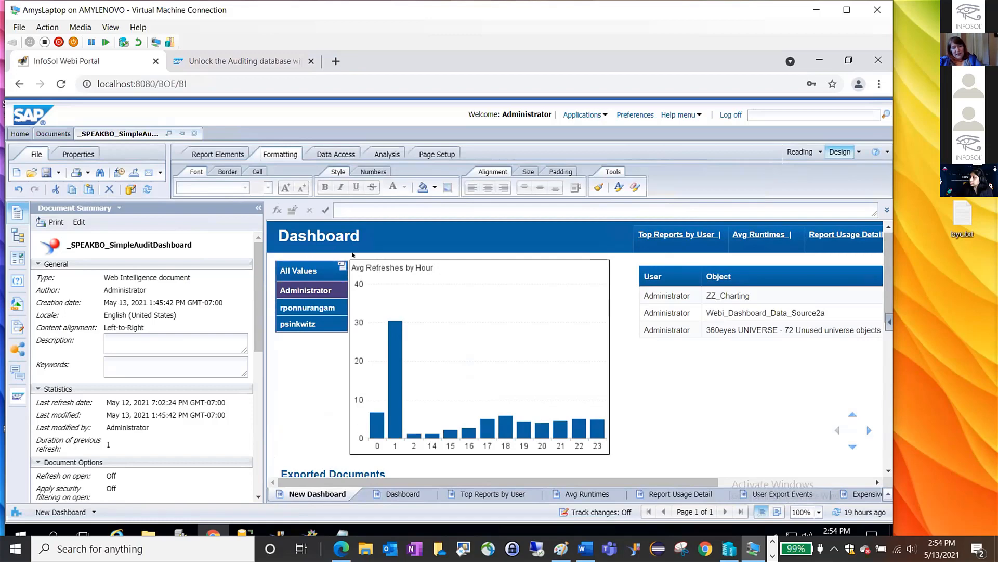
click(385, 263)
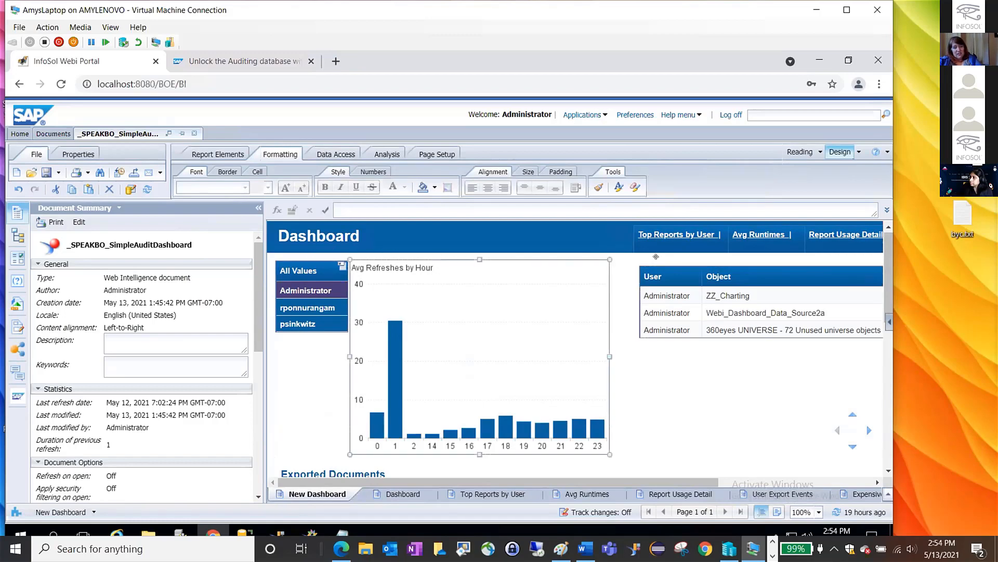
right_click(661, 261)
mouse_move(694, 352)
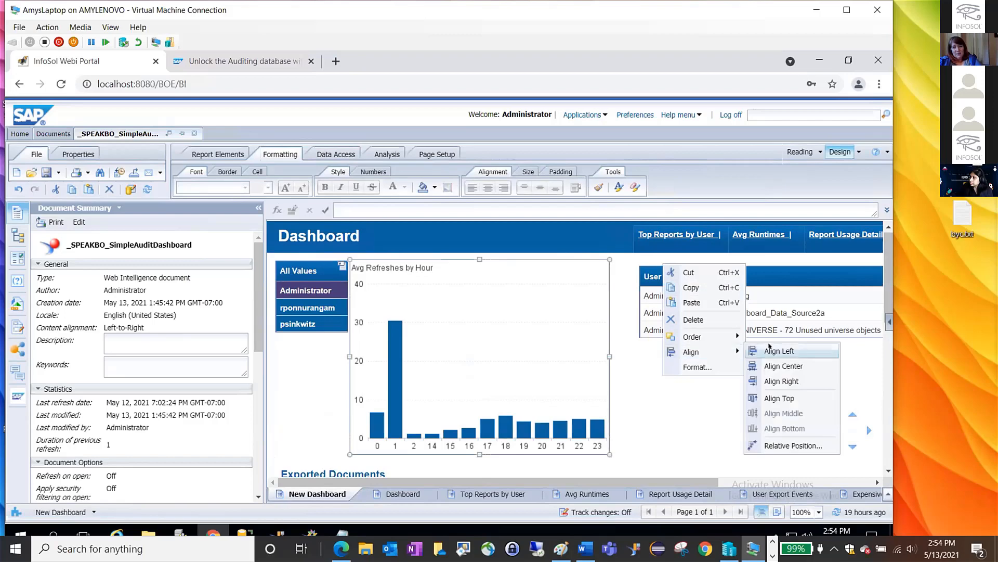
click(776, 397)
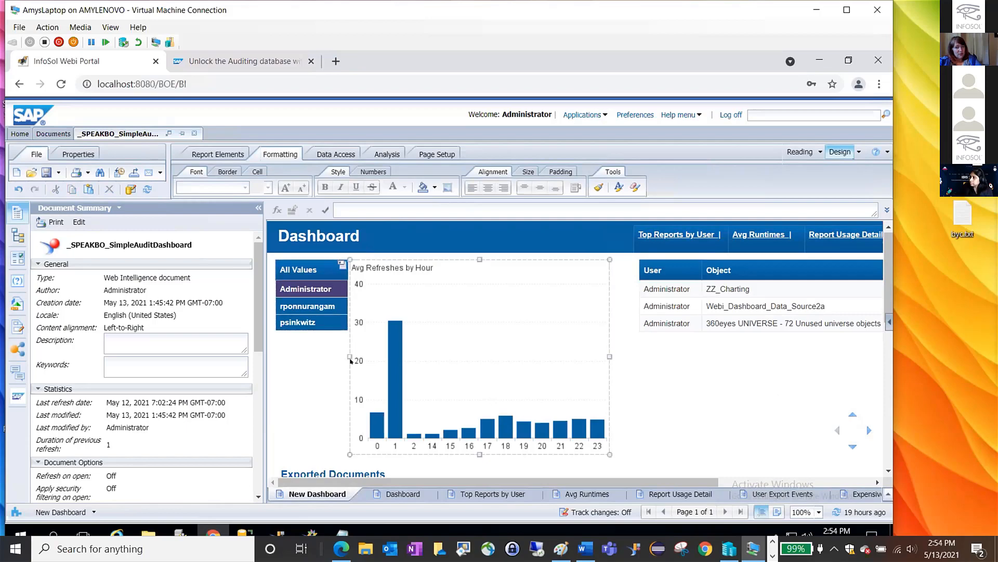
Position the left of the Avg Refreshes by Hour chart 0.2 inches from the right side of the Menu table.
click(340, 355)
right_click(345, 361)
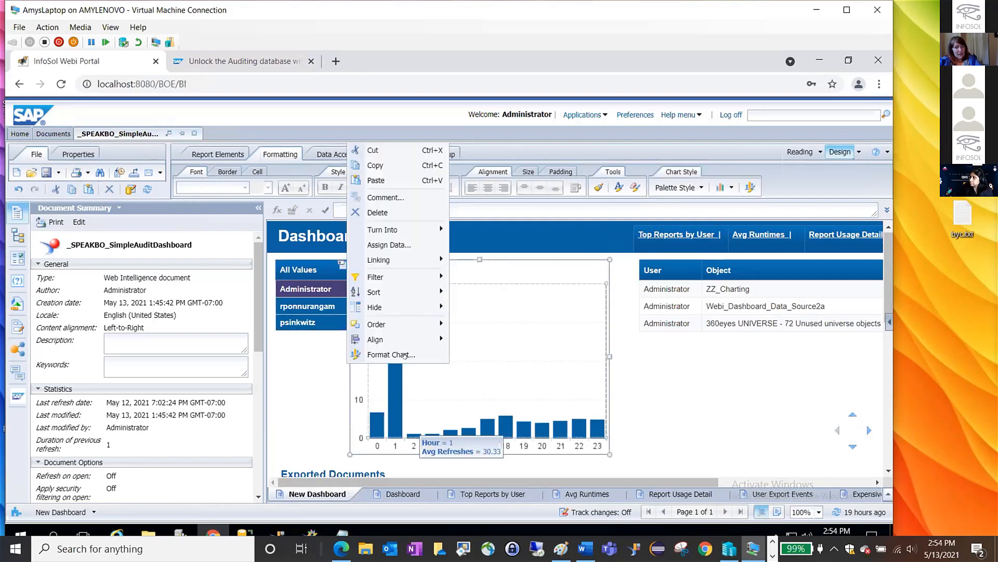
click(432, 354)
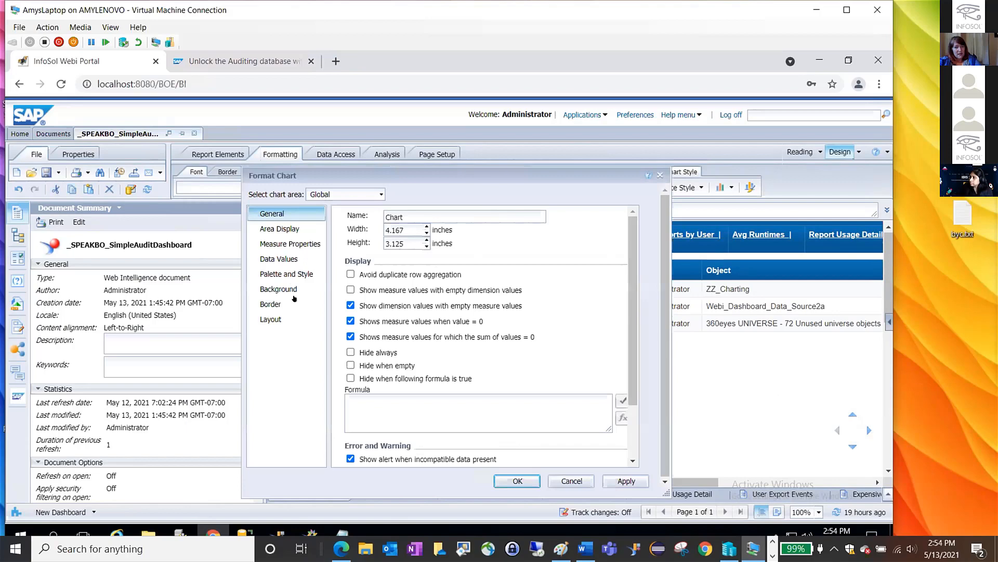
click(275, 319)
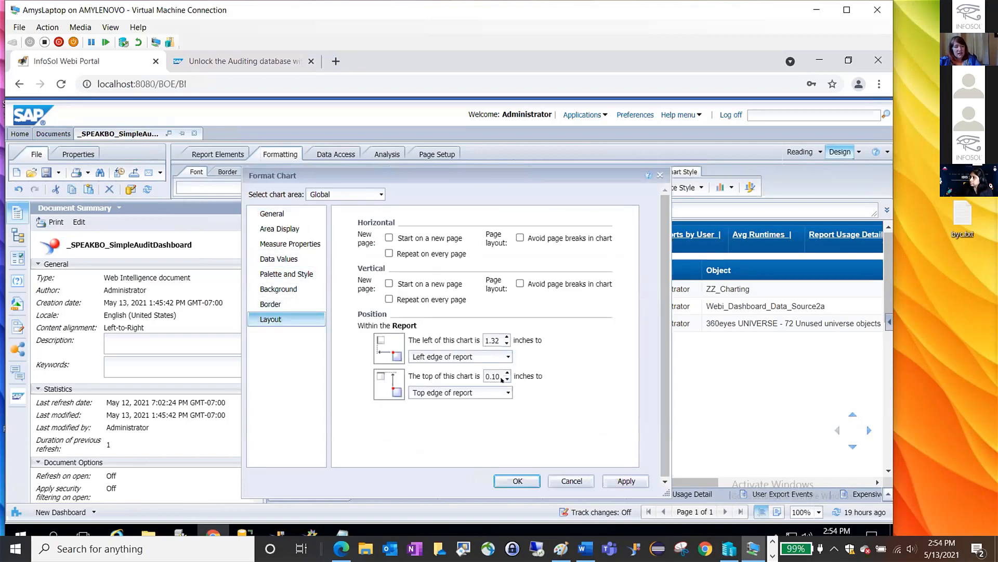
double_click(492, 340)
text(0.2)
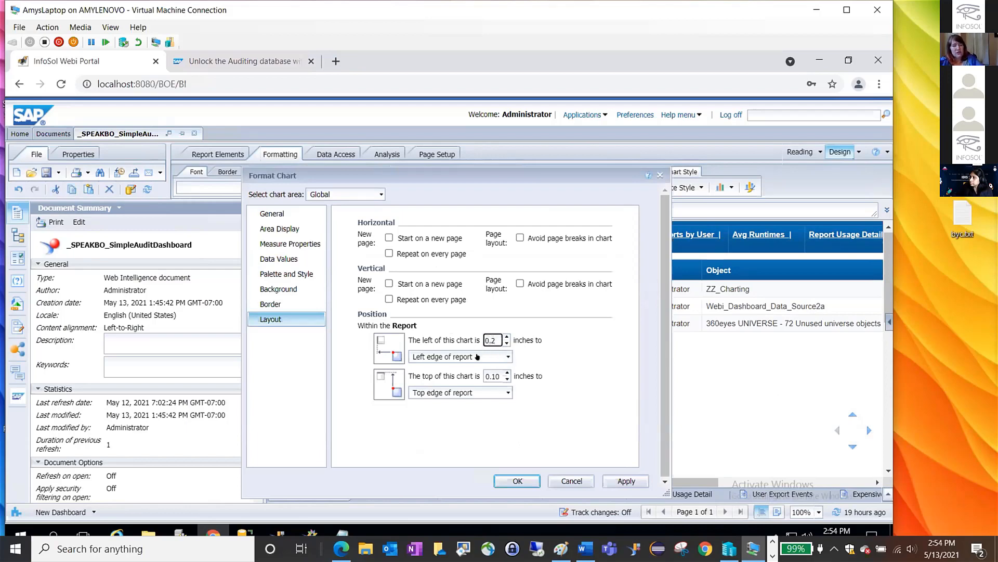
click(507, 356)
click(478, 404)
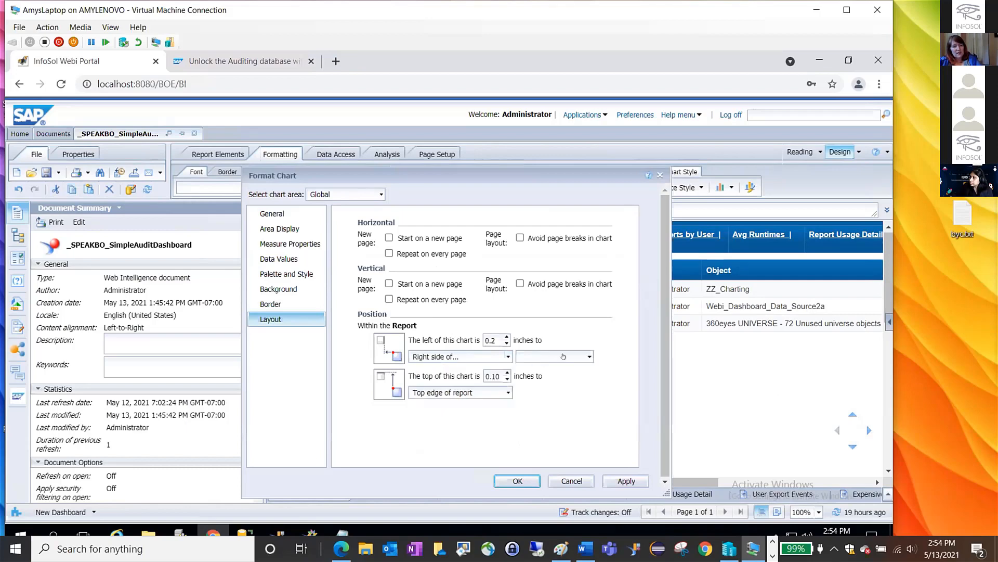
click(587, 356)
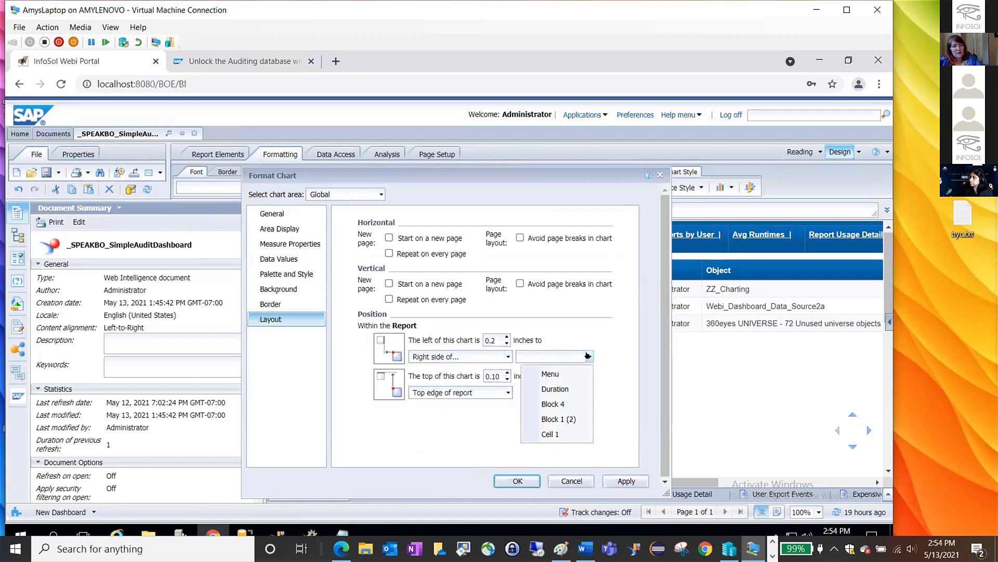
click(550, 373)
click(517, 480)
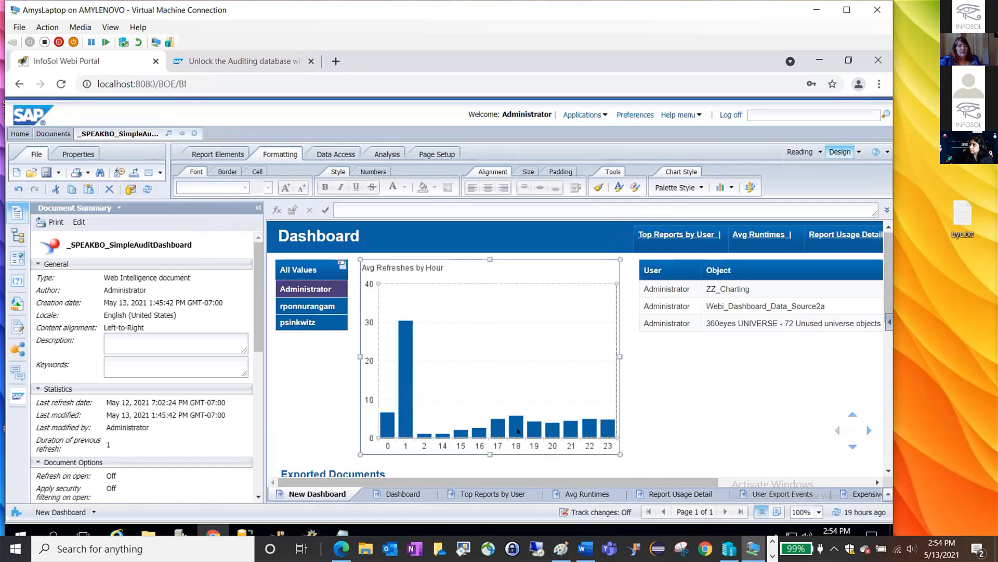
mouse_move(568, 427)
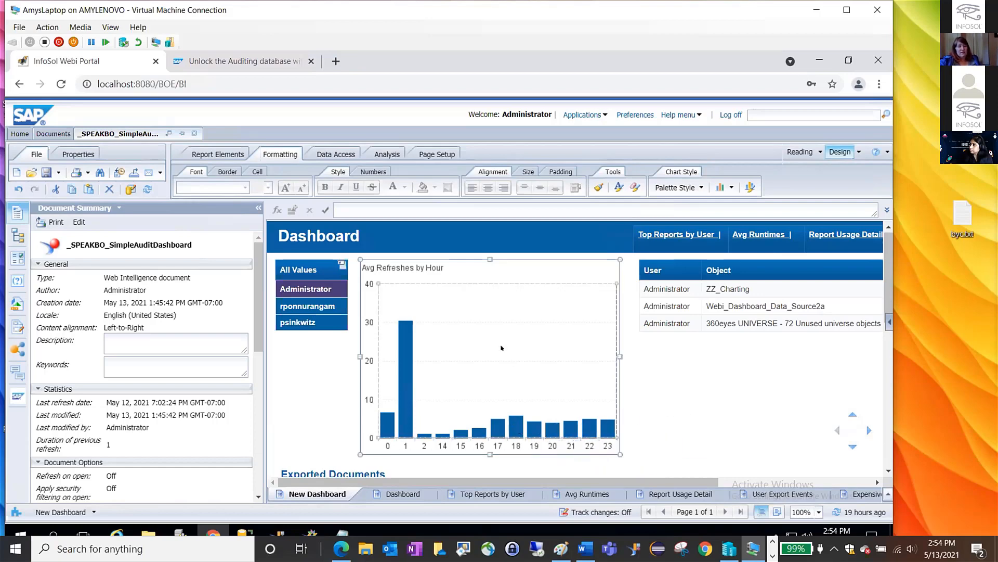